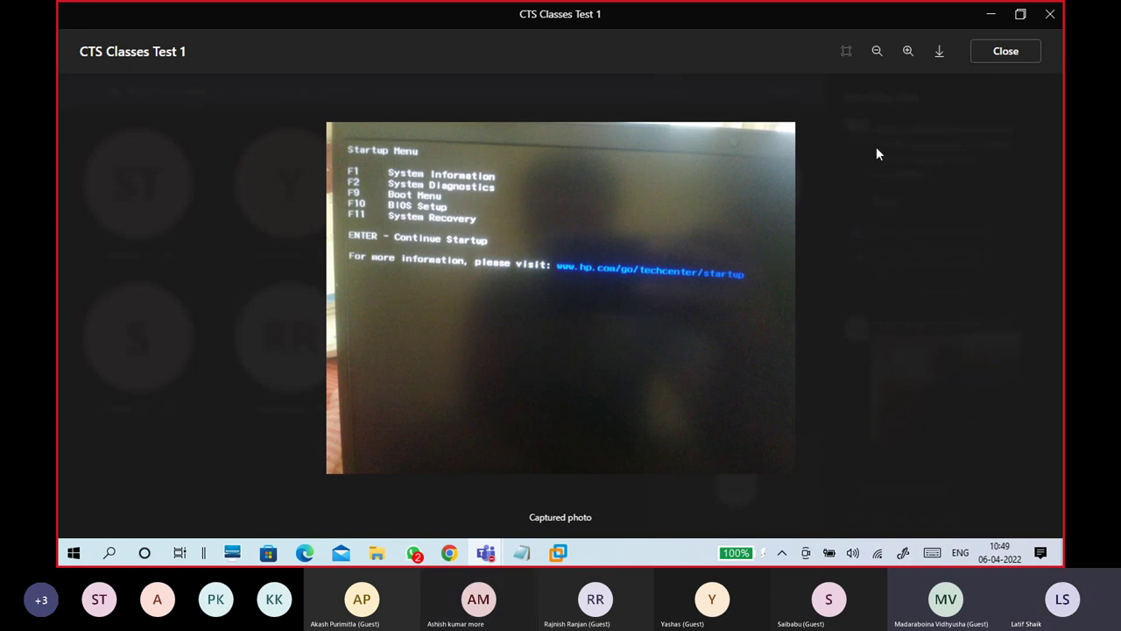
Step: Close the captured photo viewer and shrink the Teams meeting to show VMware Workstation
{"action": "left_click", "coordinate": [1001, 52]}
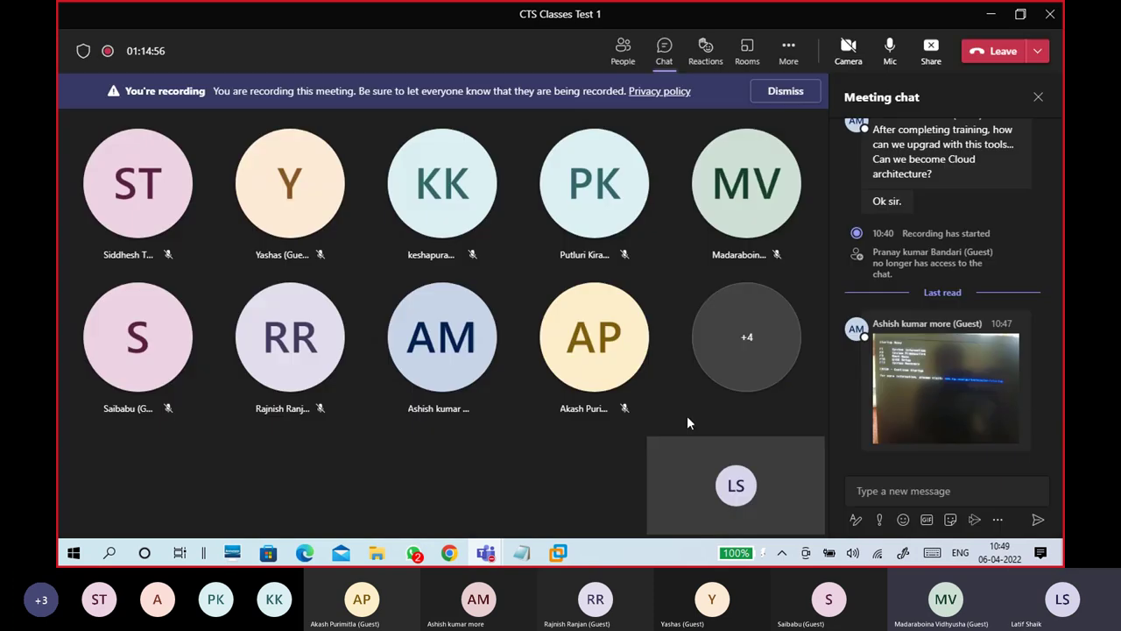
{"action": "left_click", "coordinate": [989, 17]}
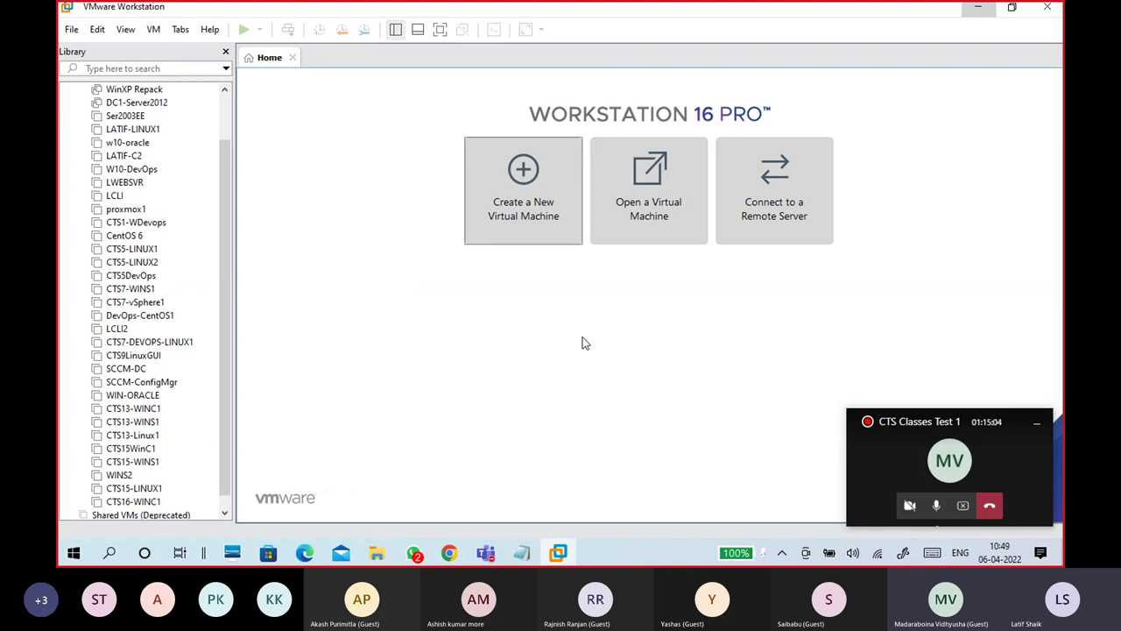
Step: Start a typical new virtual machine that will have its operating system installed later
{"action": "left_click", "coordinate": [540, 187]}
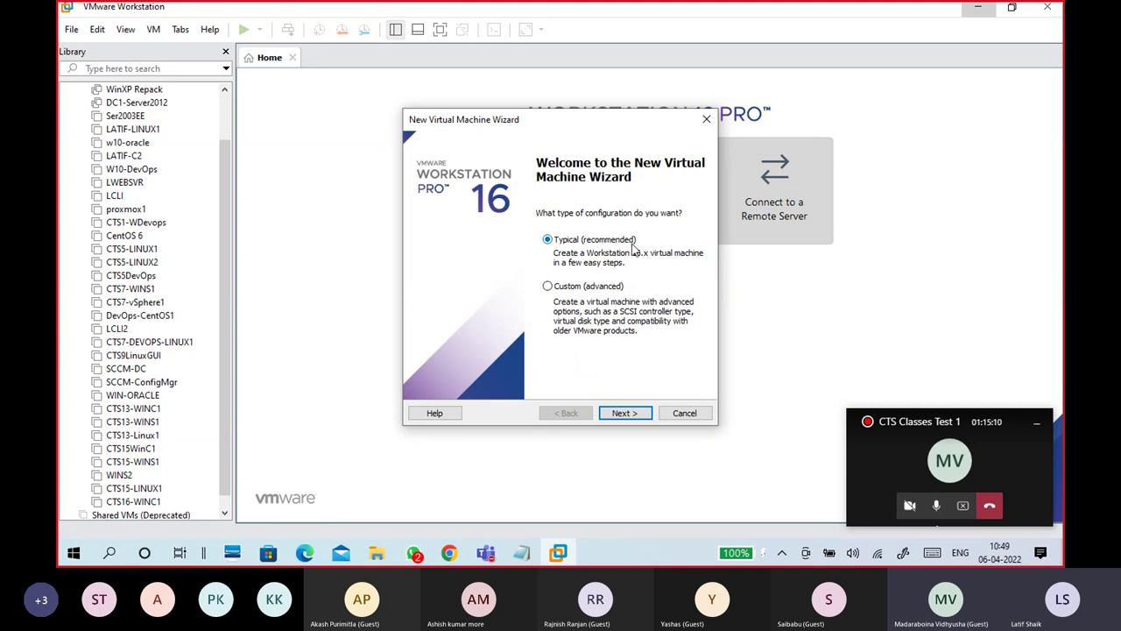
{"action": "left_click", "coordinate": [629, 415]}
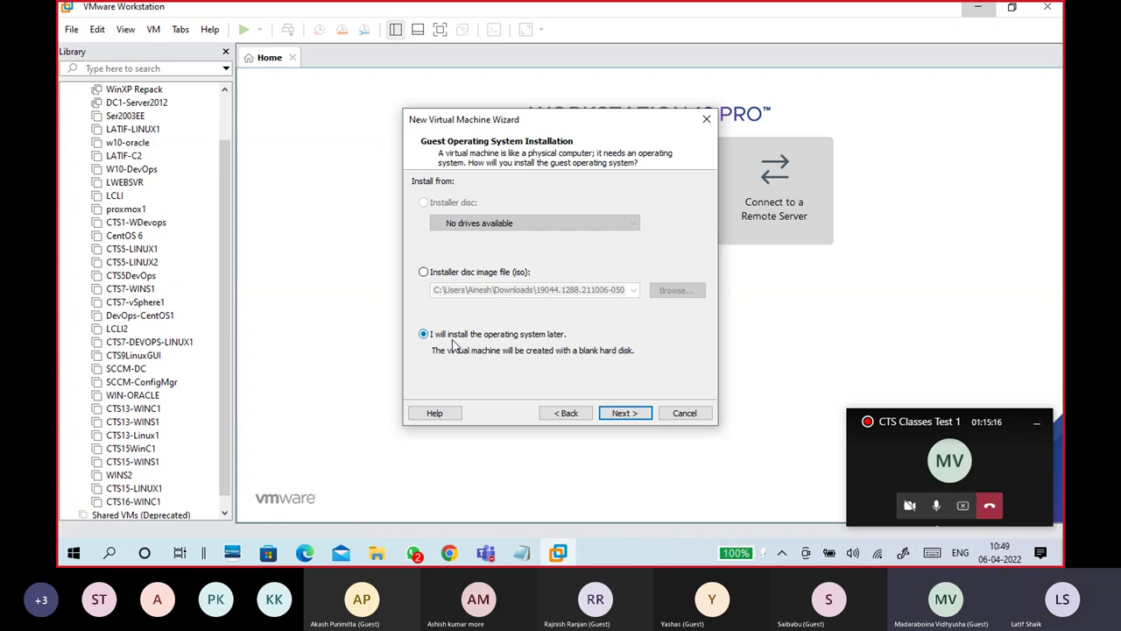
{"action": "left_click", "coordinate": [642, 412]}
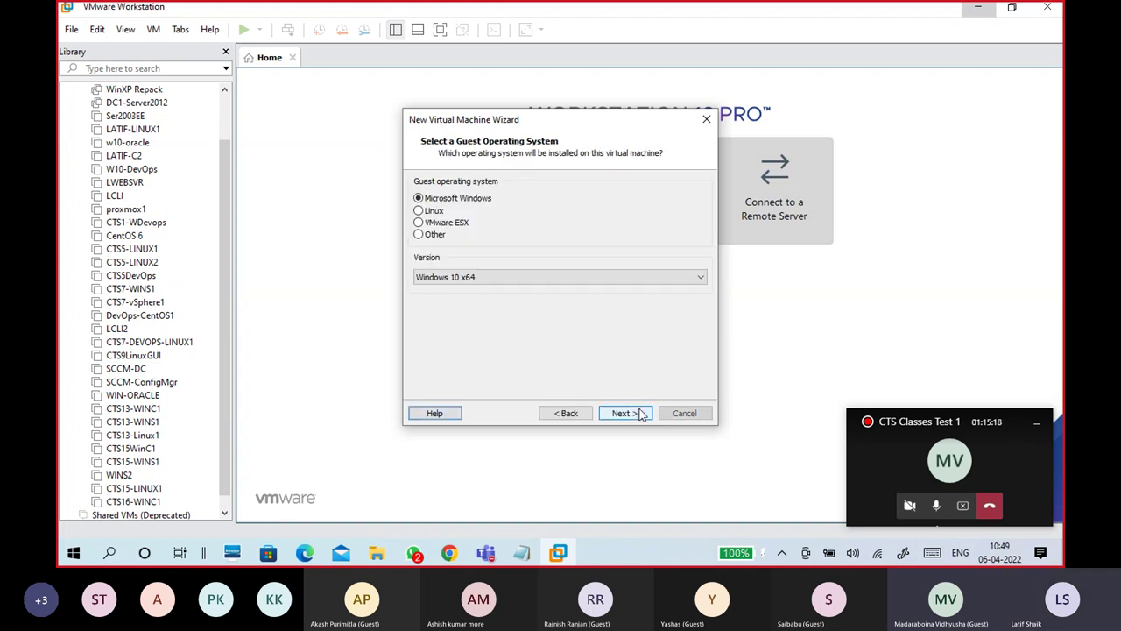
Step: Choose Windows Server 2019 as the guest OS version and advance to the naming page
{"action": "left_click", "coordinate": [491, 283]}
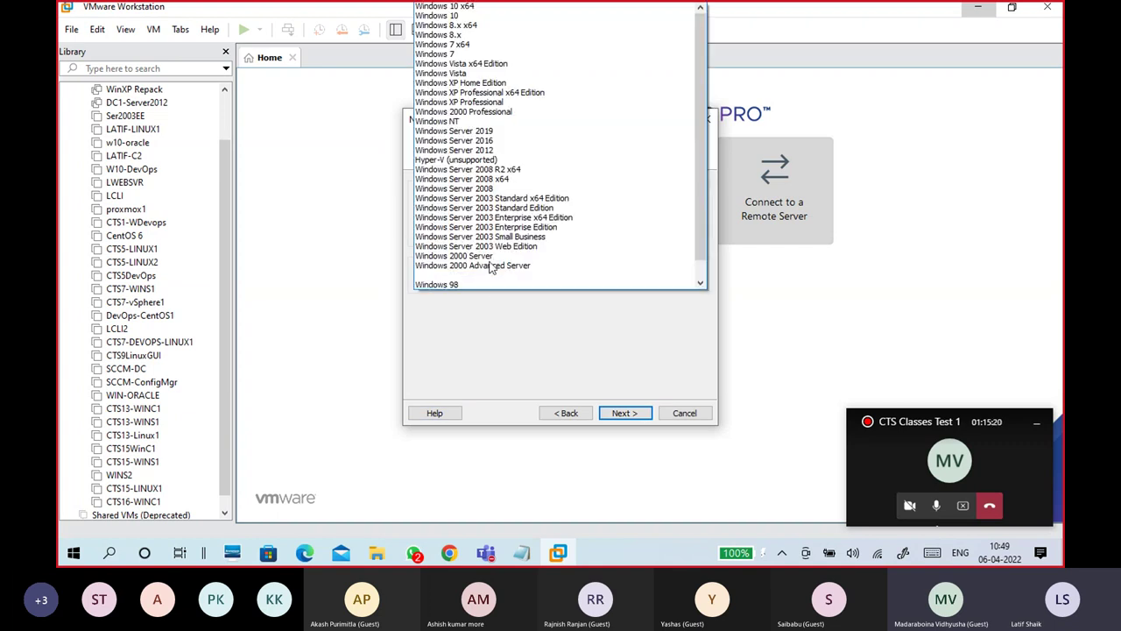
{"action": "left_click", "coordinate": [488, 120]}
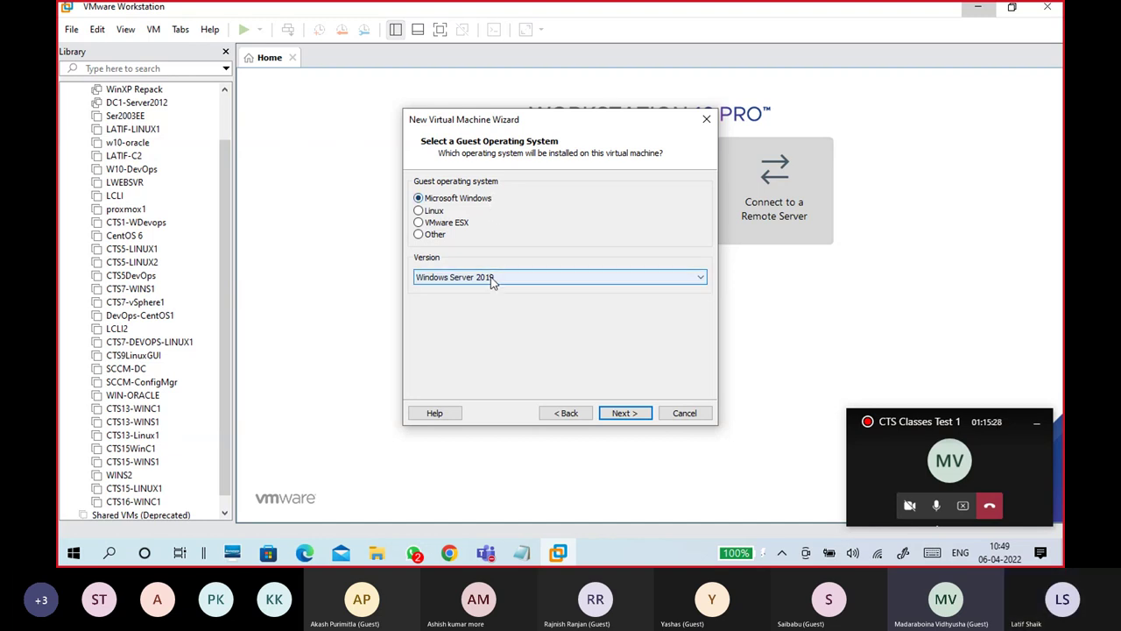
{"action": "key", "text": "Return"}
{"action": "left_click_drag", "start_coordinate": [499, 201], "coordinate": [415, 202]}
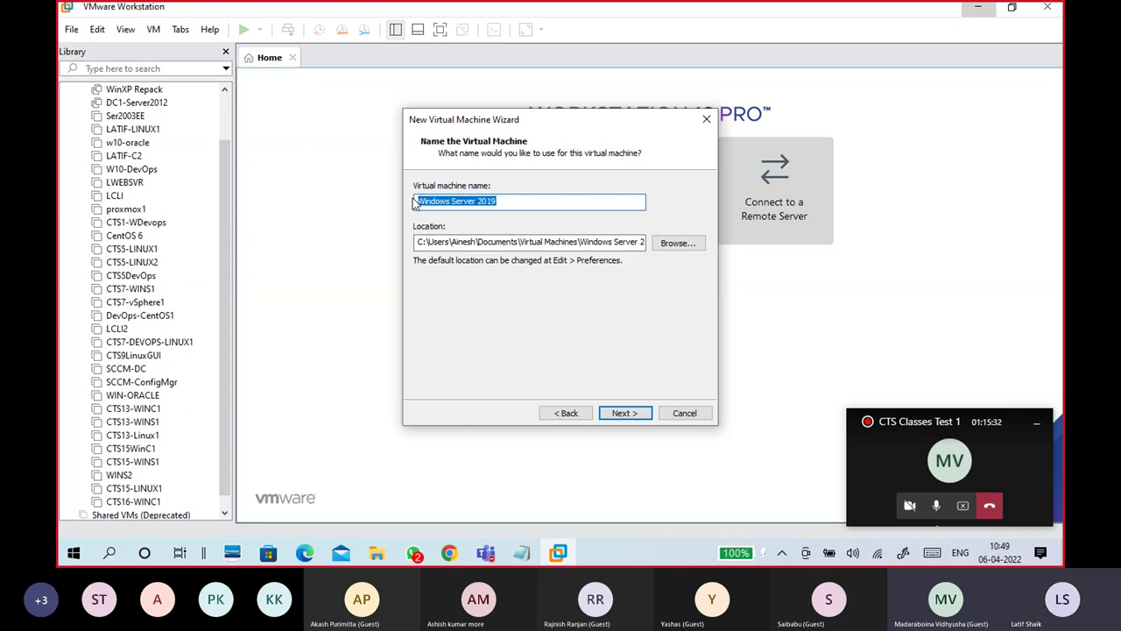
Step: Rename the virtual machine to CTS16-WINS1 and switch to File Explorer on Batch16 2022
{"action": "key", "text": "BackSpace"}
{"action": "type", "text": "WIN"}
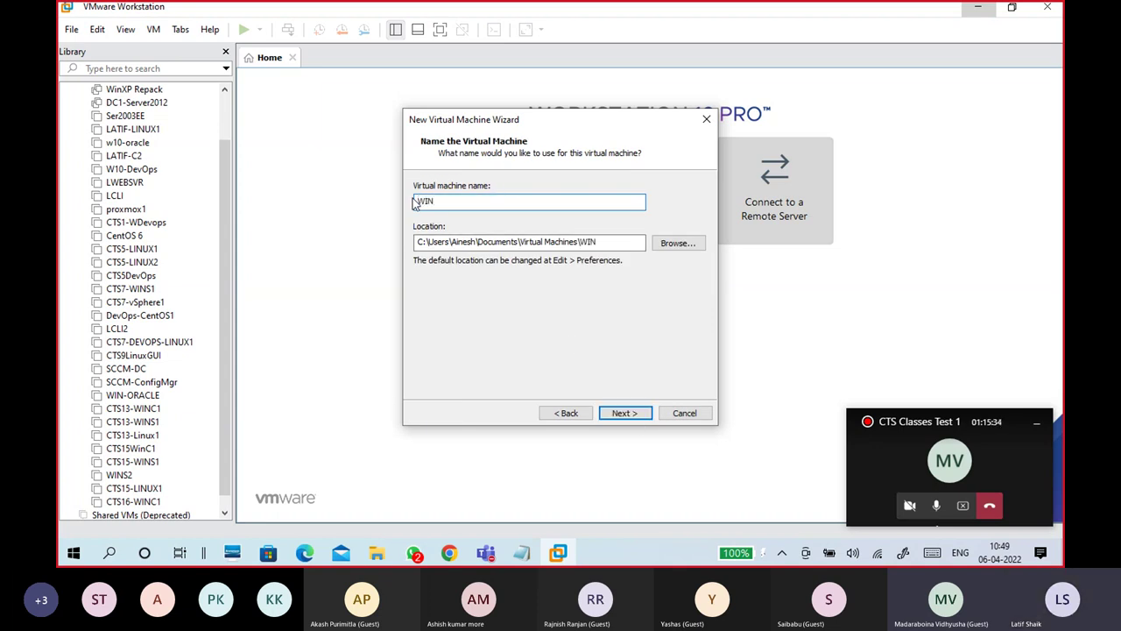
{"action": "type", "text": "S1"}
{"action": "left_click_drag", "start_coordinate": [441, 201], "coordinate": [399, 205]}
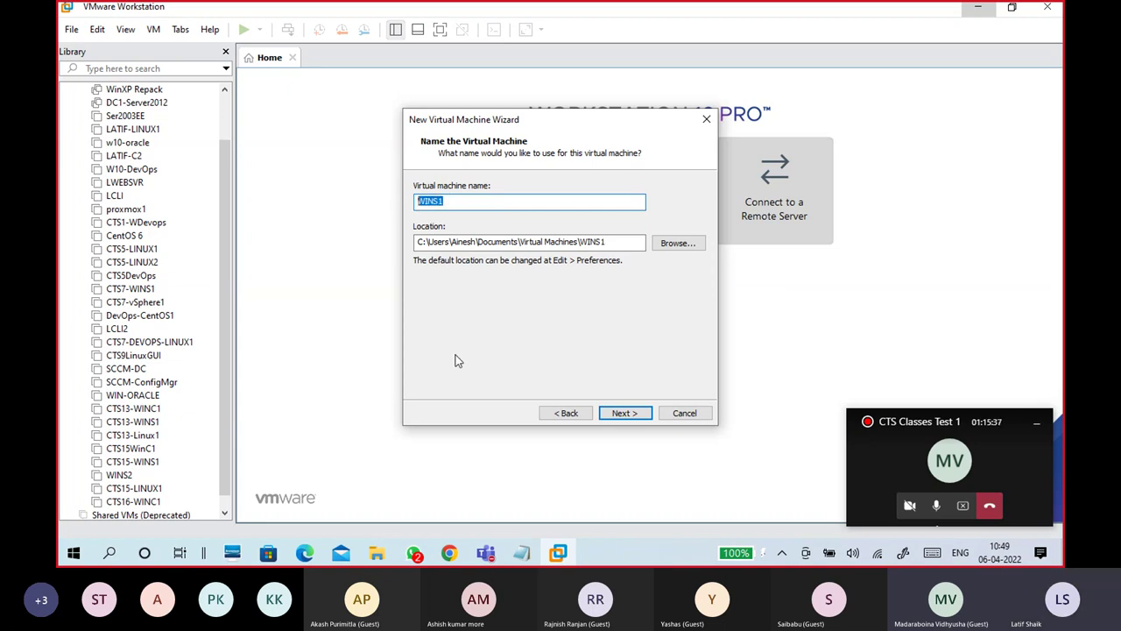
{"action": "left_click", "coordinate": [419, 198]}
{"action": "type", "text": "CTS16-"}
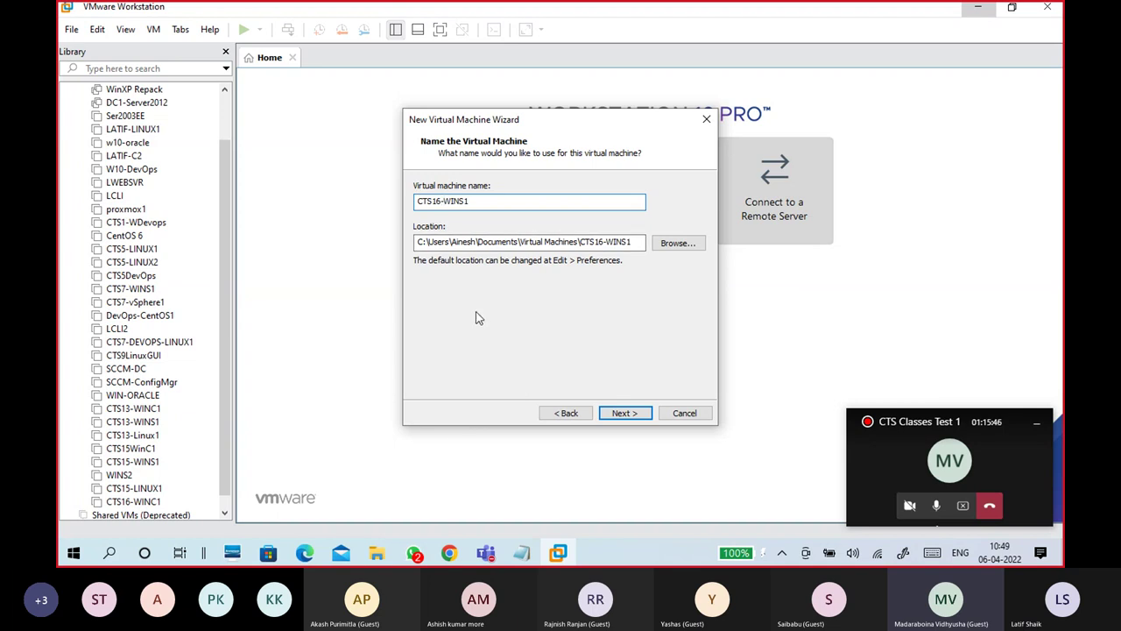
{"action": "left_click", "coordinate": [379, 552]}
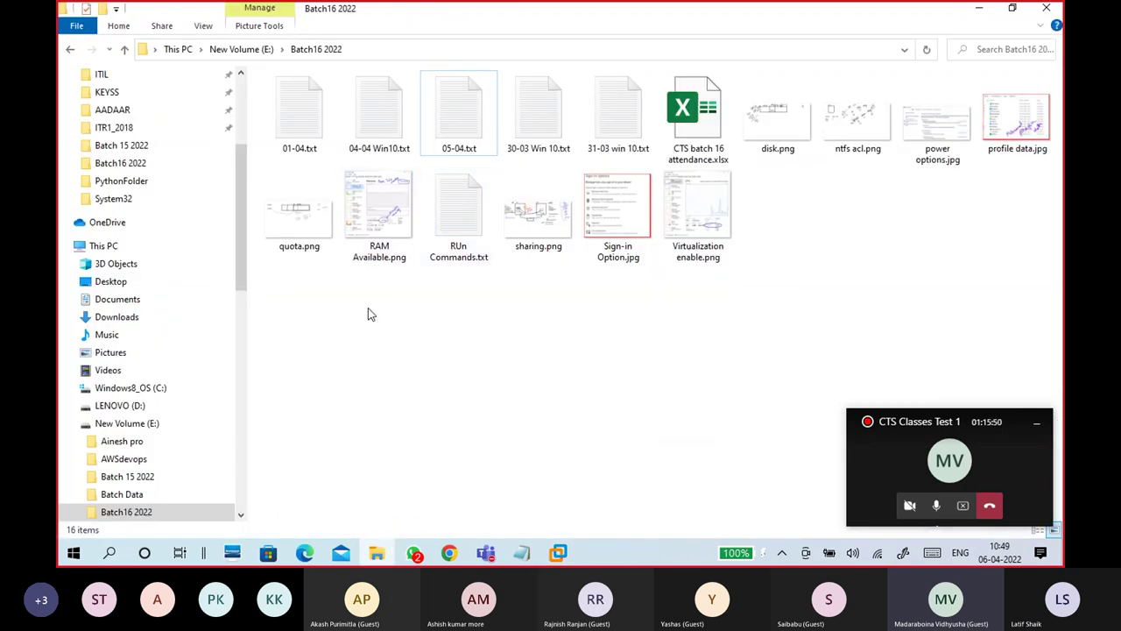
Step: Open the CTS16 2022 folder on VM DRIVE (H:), copy its path, then minimize Explorer
{"action": "left_click", "coordinate": [70, 423]}
{"action": "scroll", "coordinate": [157, 426], "scroll_direction": "down", "scroll_amount": 1}
{"action": "left_click", "coordinate": [171, 438]}
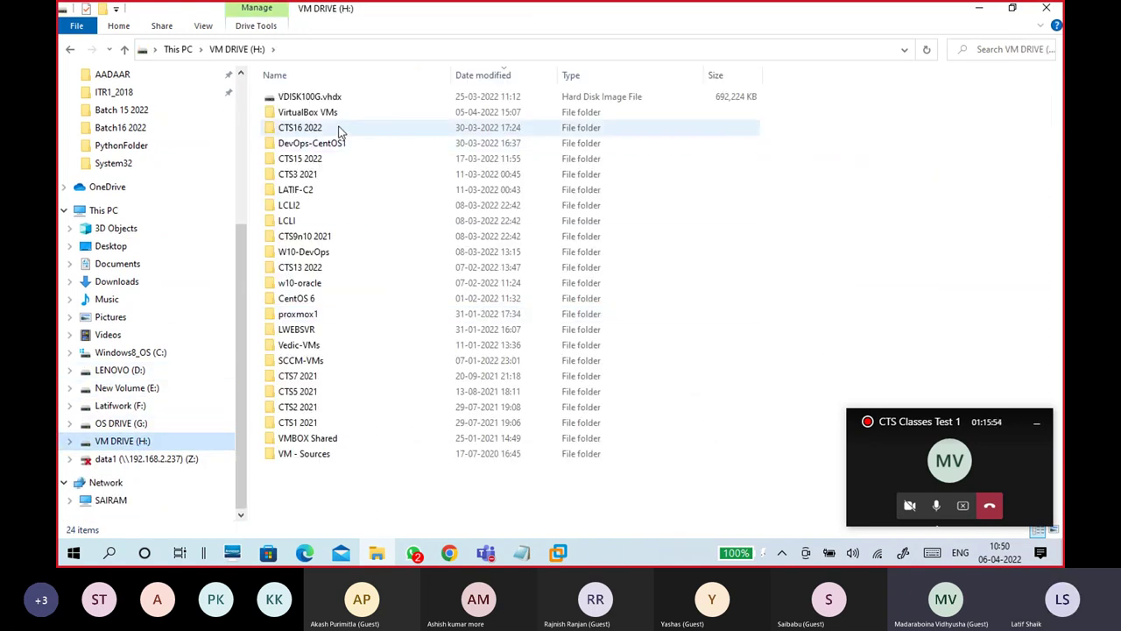
{"action": "double_click", "coordinate": [334, 131]}
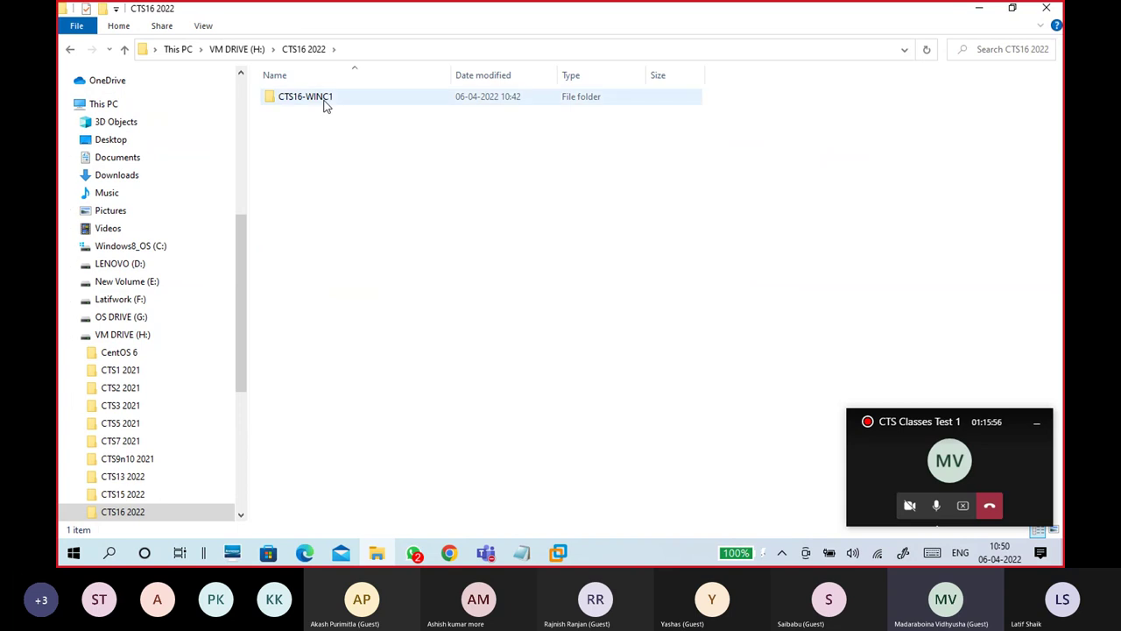
{"action": "left_click", "coordinate": [364, 48]}
{"action": "key", "text": "ctrl+c"}
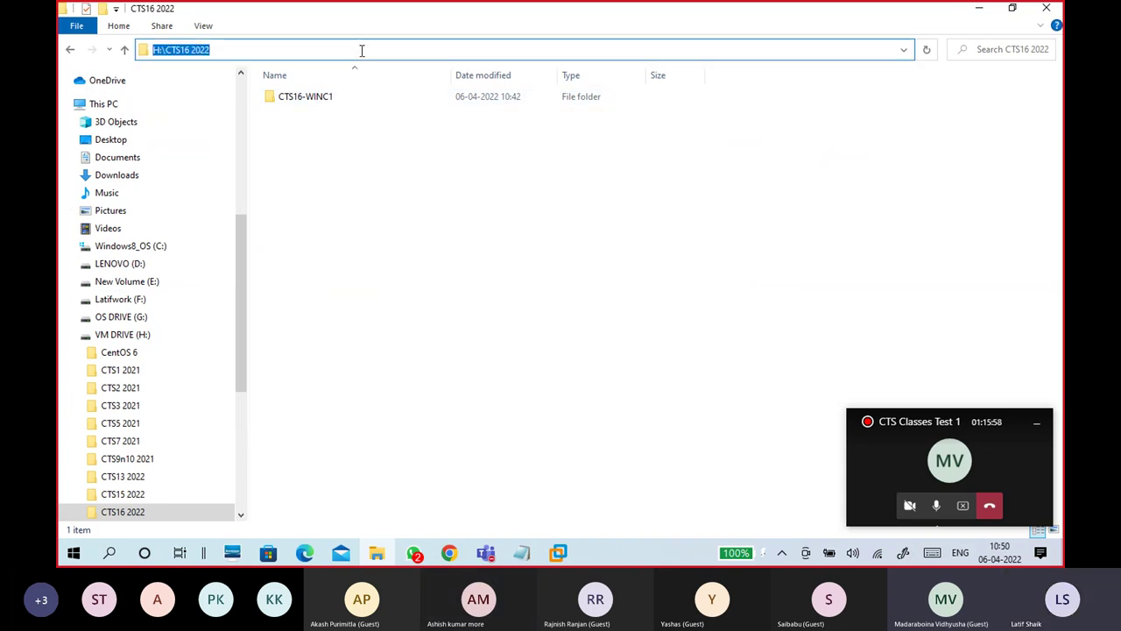
{"action": "left_click", "coordinate": [978, 8]}
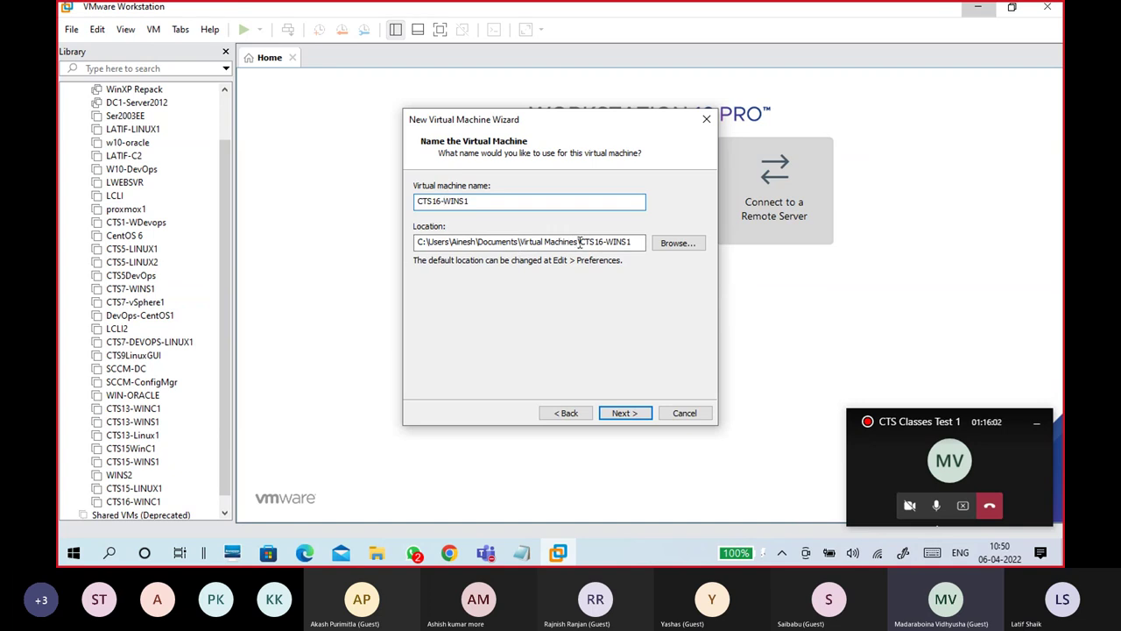
Step: Set the location to H:\CTS16 2022\CTS16-WINS1 by pasting the folder path and machine name
{"action": "left_click_drag", "start_coordinate": [634, 249], "coordinate": [368, 258]}
{"action": "key", "text": "ctrl+v"}
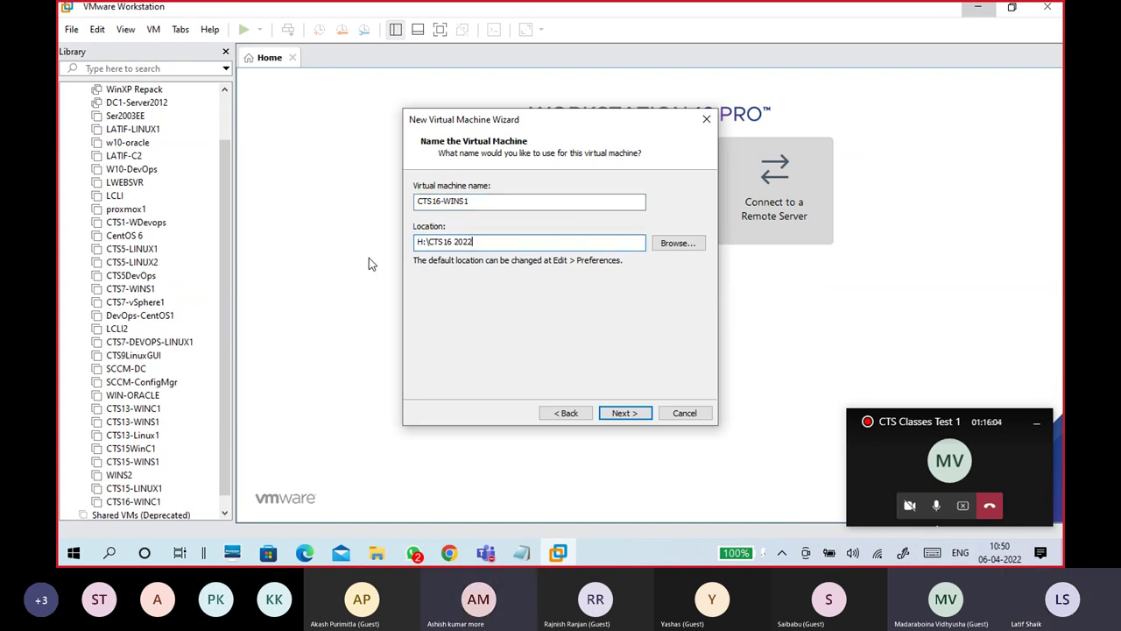
{"action": "left_click_drag", "start_coordinate": [510, 238], "coordinate": [418, 247]}
{"action": "left_click", "coordinate": [472, 242]}
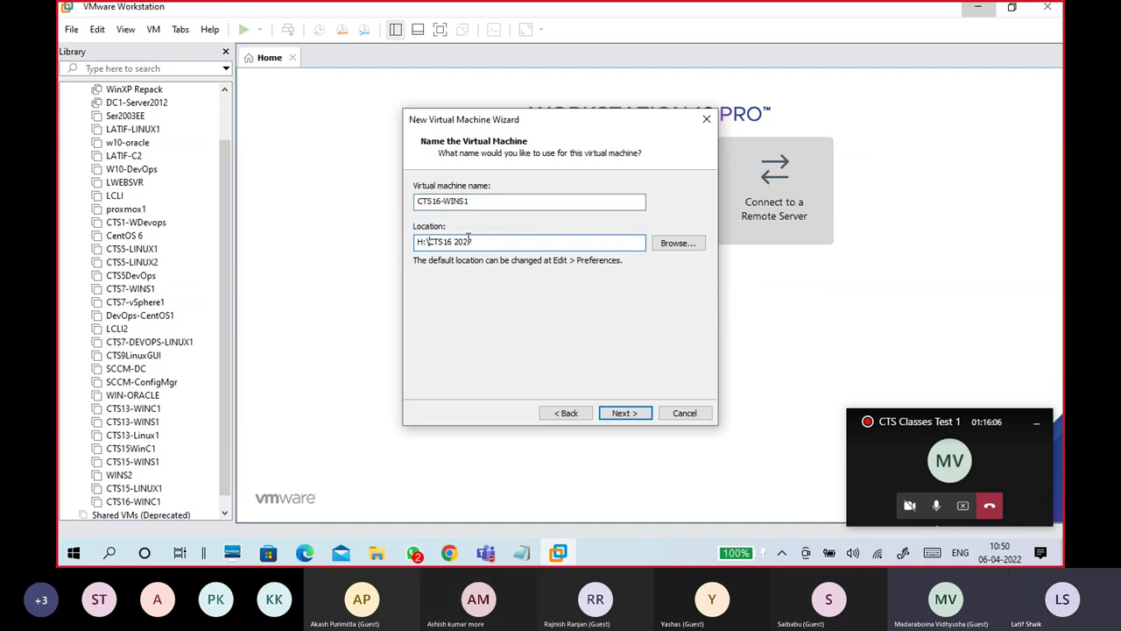
{"action": "type", "text": "\\"}
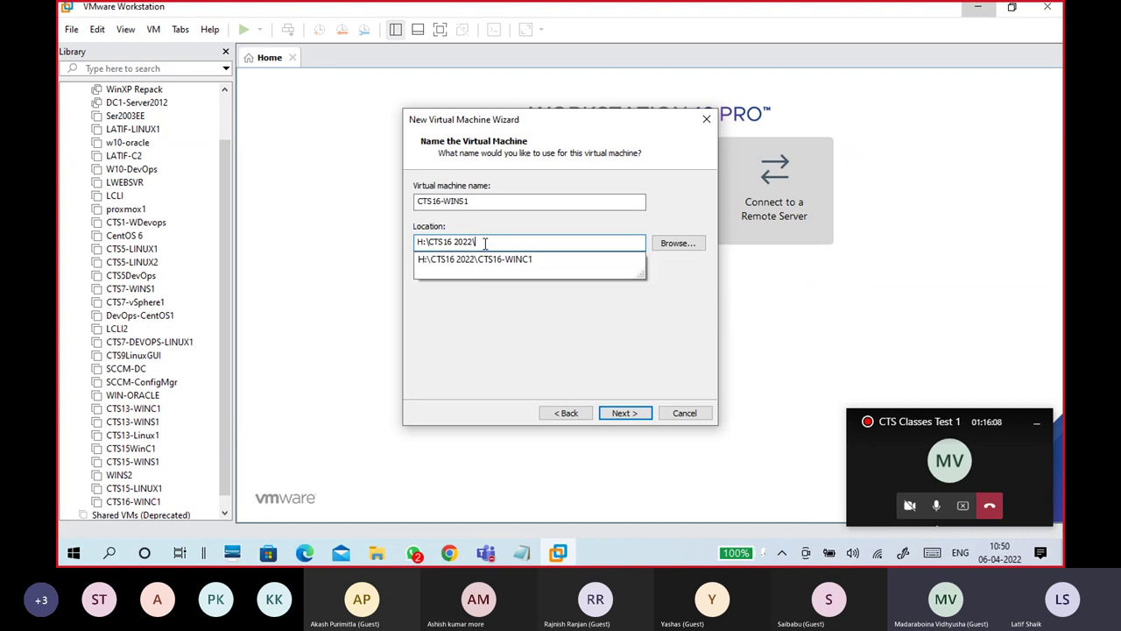
{"action": "key", "text": "shift+Tab"}
{"action": "key", "text": "ctrl+c"}
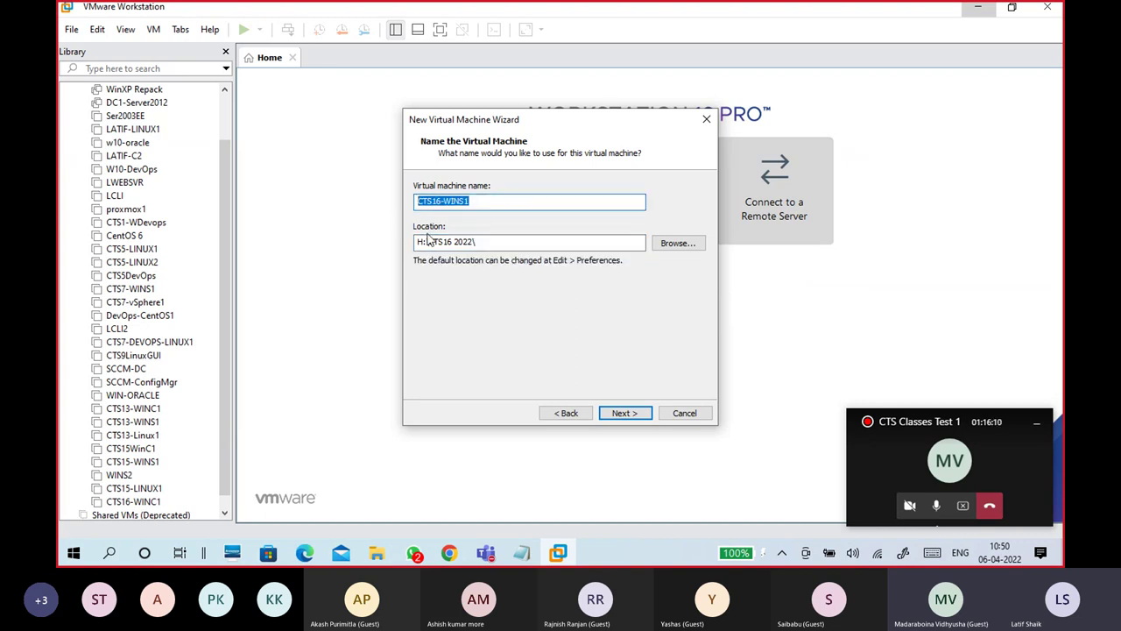
{"action": "left_click", "coordinate": [511, 243]}
{"action": "key", "text": "ctrl+v"}
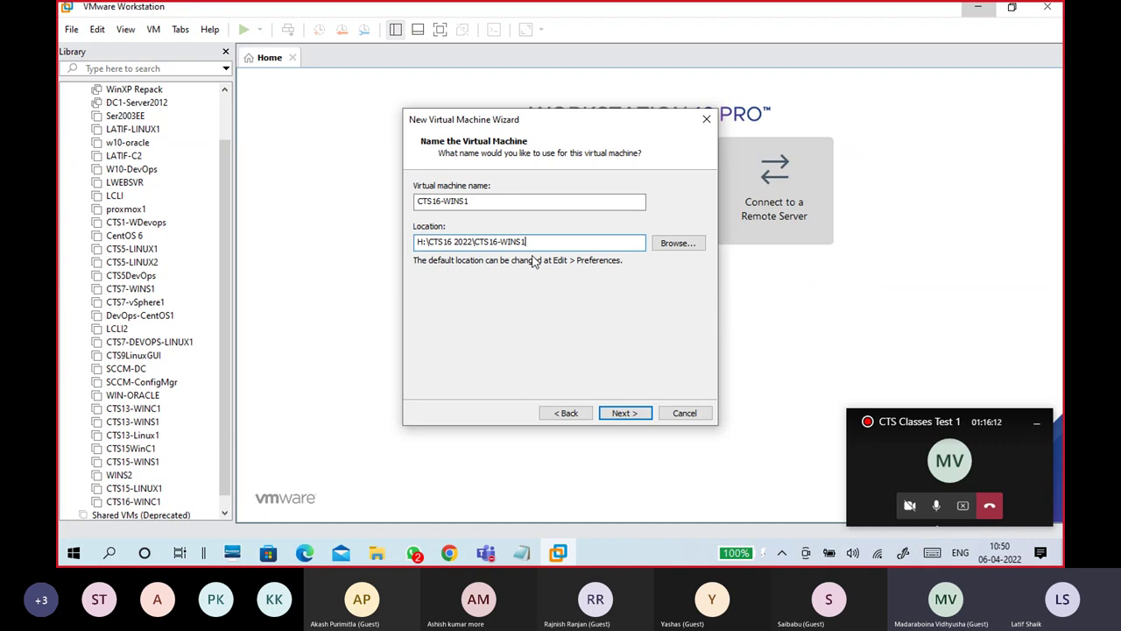
Step: Review the folder and machine-name parts of the location path, then return to File Explorer
{"action": "left_click_drag", "start_coordinate": [532, 241], "coordinate": [407, 247]}
{"action": "left_click", "coordinate": [429, 242]}
{"action": "left_click_drag", "start_coordinate": [473, 242], "coordinate": [428, 243]}
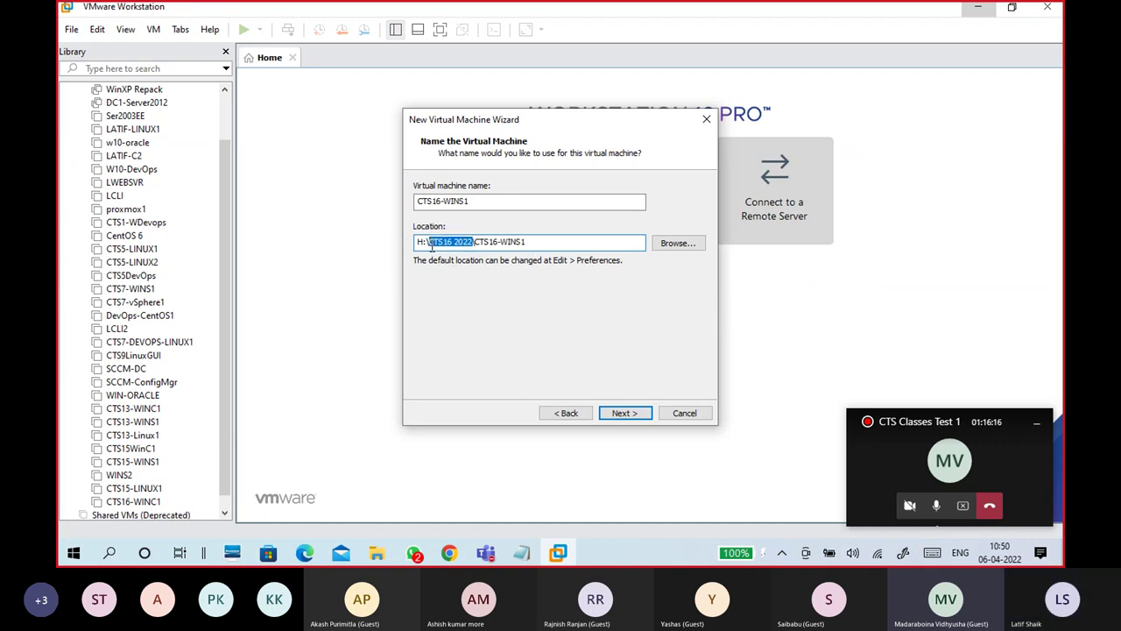
{"action": "left_click", "coordinate": [474, 242]}
{"action": "left_click_drag", "start_coordinate": [543, 242], "coordinate": [466, 242]}
{"action": "left_click", "coordinate": [469, 242]}
{"action": "left_click", "coordinate": [377, 555]}
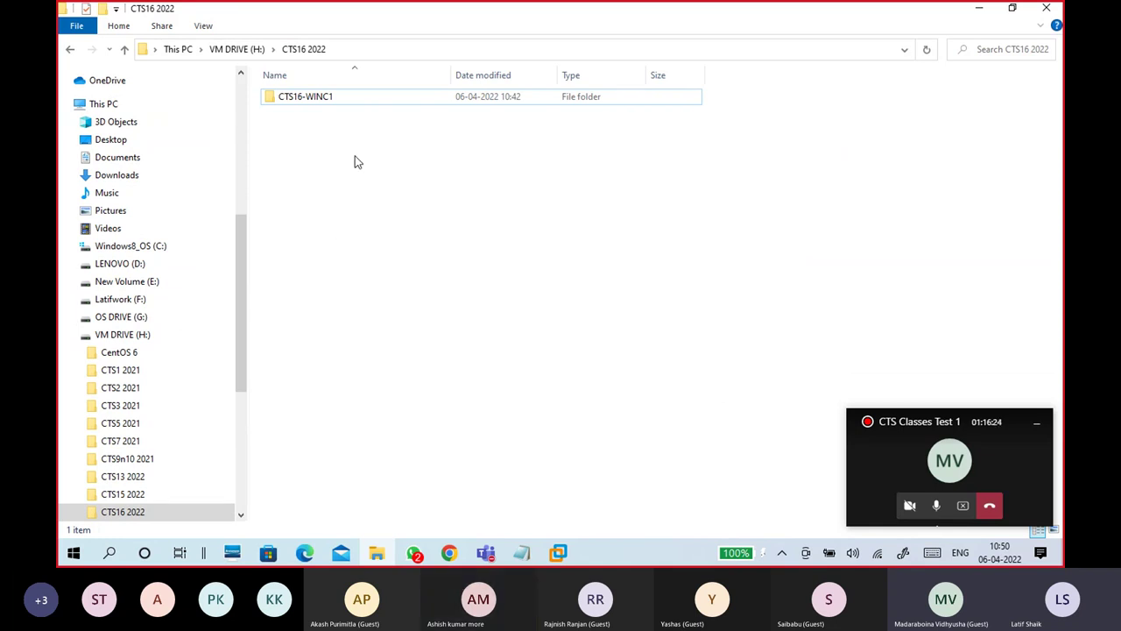
Step: Recheck the CTS16 2022 folder on VM DRIVE (H:) and return to the wizard's Location field
{"action": "left_click", "coordinate": [237, 49]}
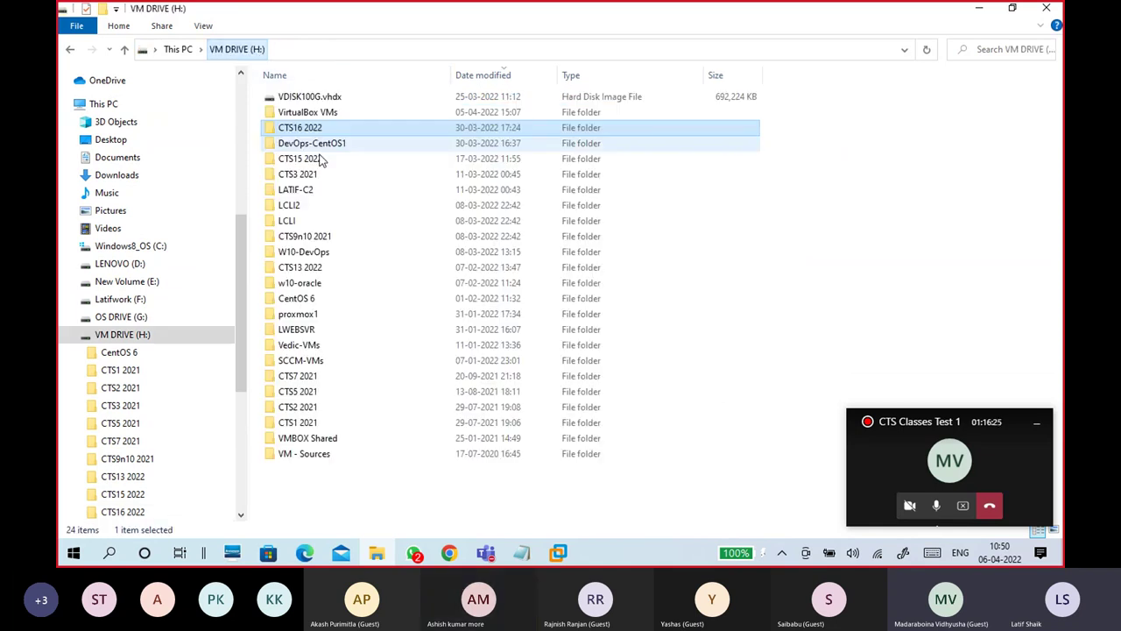
{"action": "double_click", "coordinate": [308, 128]}
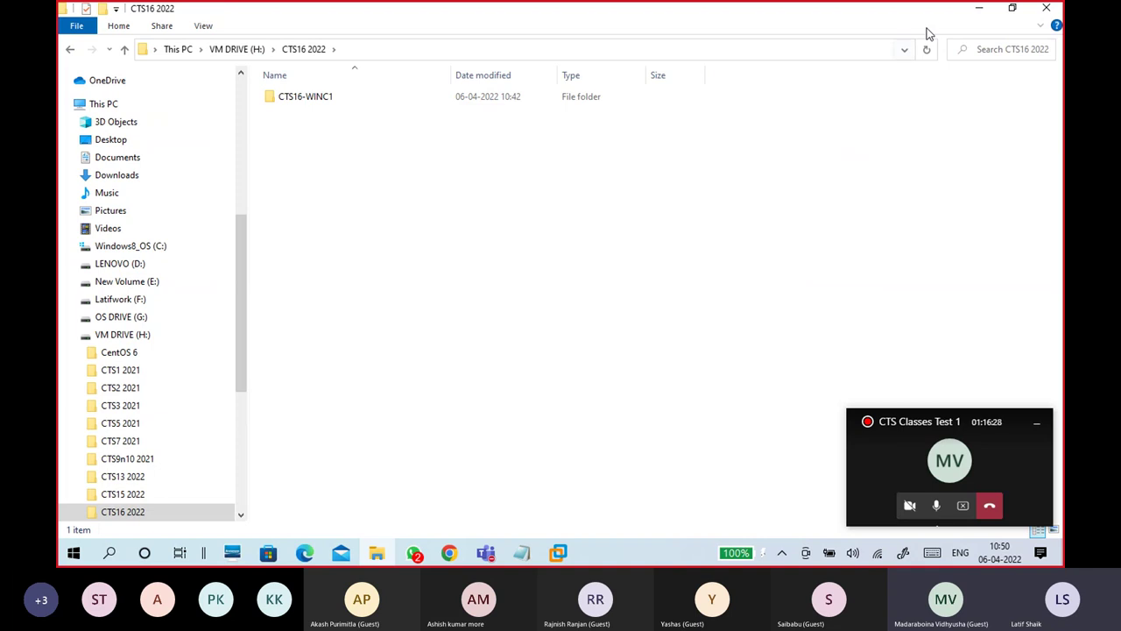
{"action": "left_click", "coordinate": [978, 8]}
{"action": "left_click", "coordinate": [568, 243]}
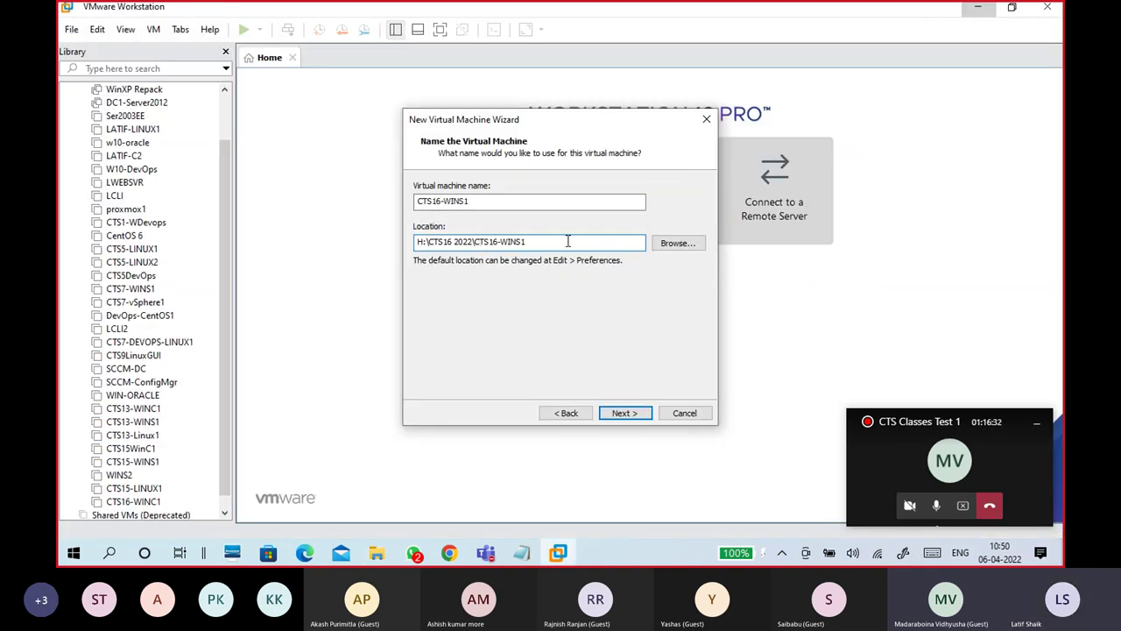
Step: Verify the name CTS16-WINS1 and its location path, then continue to disk capacity
{"action": "left_click_drag", "start_coordinate": [470, 200], "coordinate": [446, 201]}
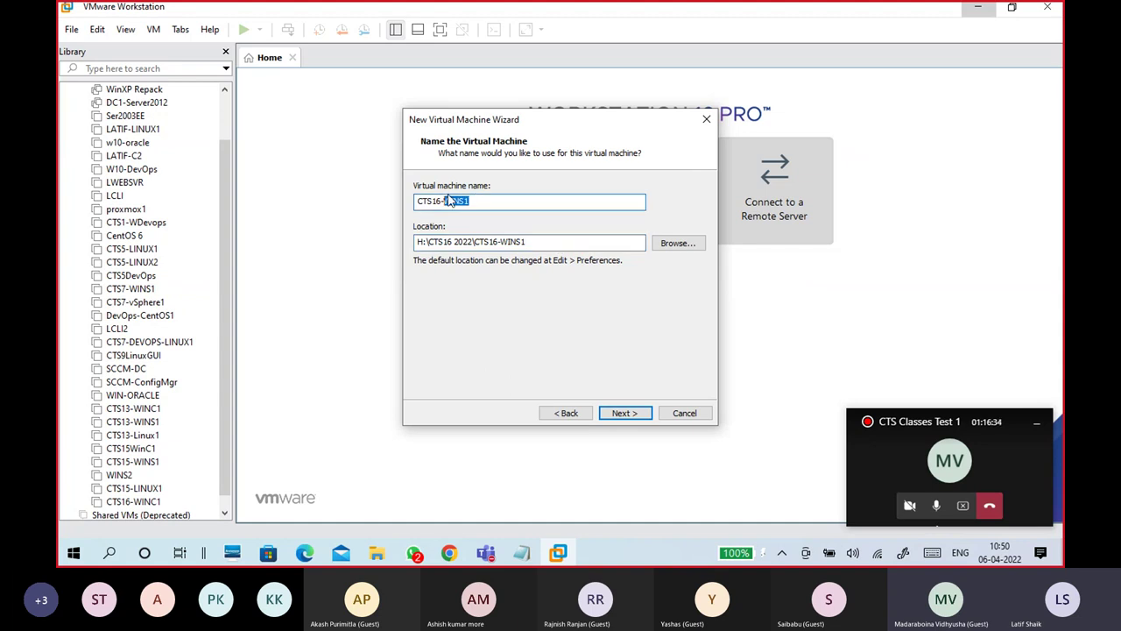
{"action": "left_click", "coordinate": [550, 242]}
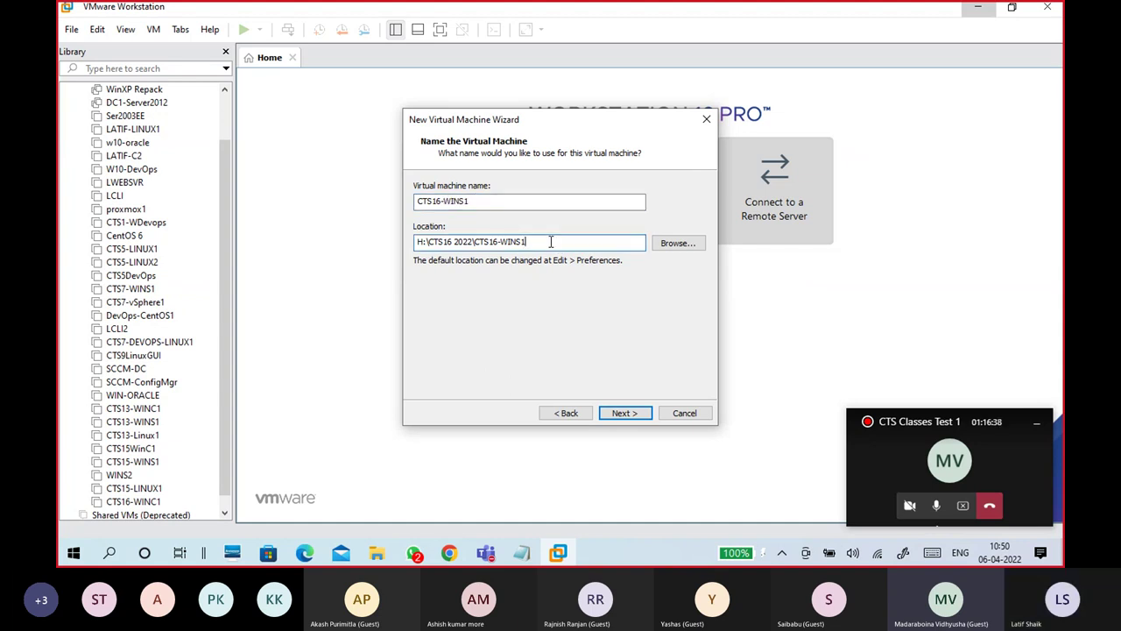
{"action": "left_click_drag", "start_coordinate": [550, 242], "coordinate": [417, 242]}
{"action": "double_click", "coordinate": [468, 202]}
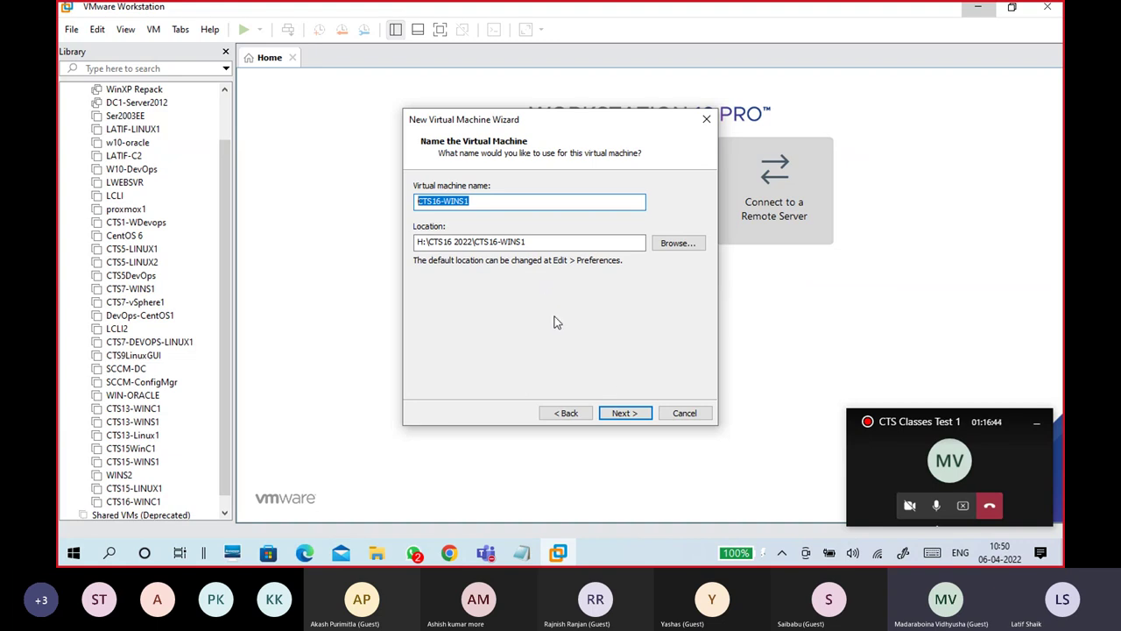
{"action": "left_click", "coordinate": [619, 412]}
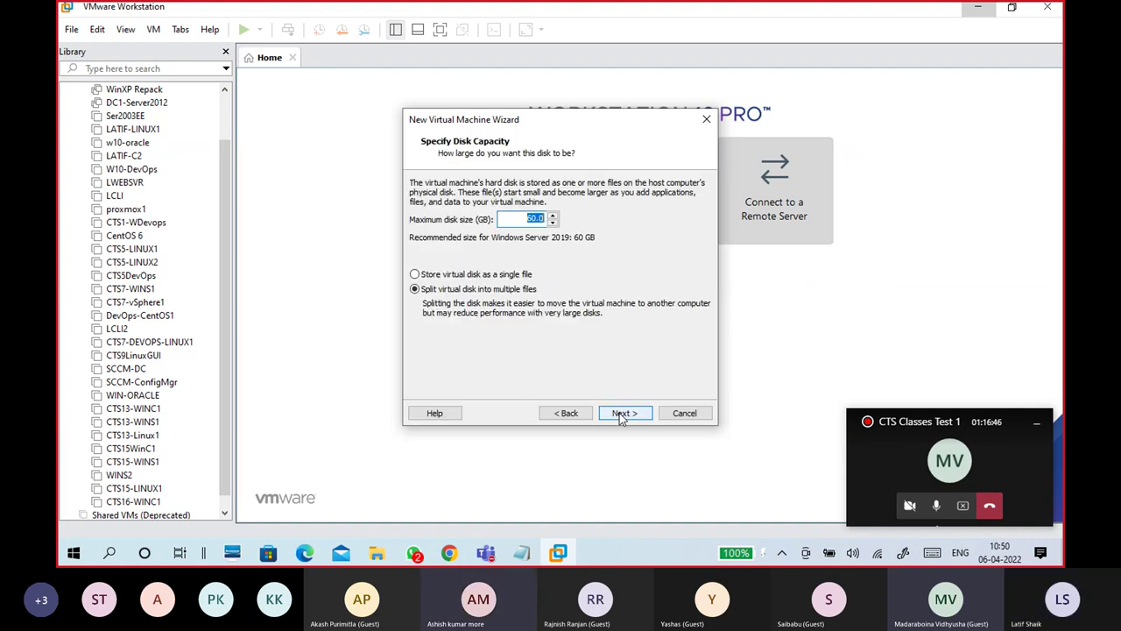
{"action": "left_click", "coordinate": [565, 412]}
{"action": "left_click", "coordinate": [506, 202]}
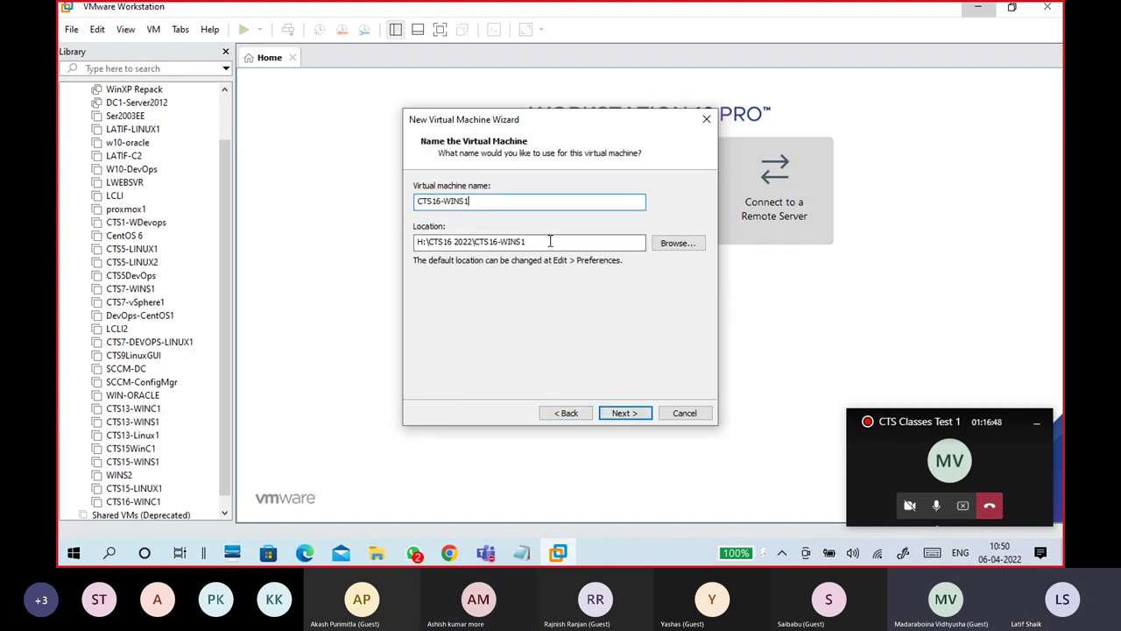
{"action": "left_click_drag", "start_coordinate": [527, 242], "coordinate": [473, 242]}
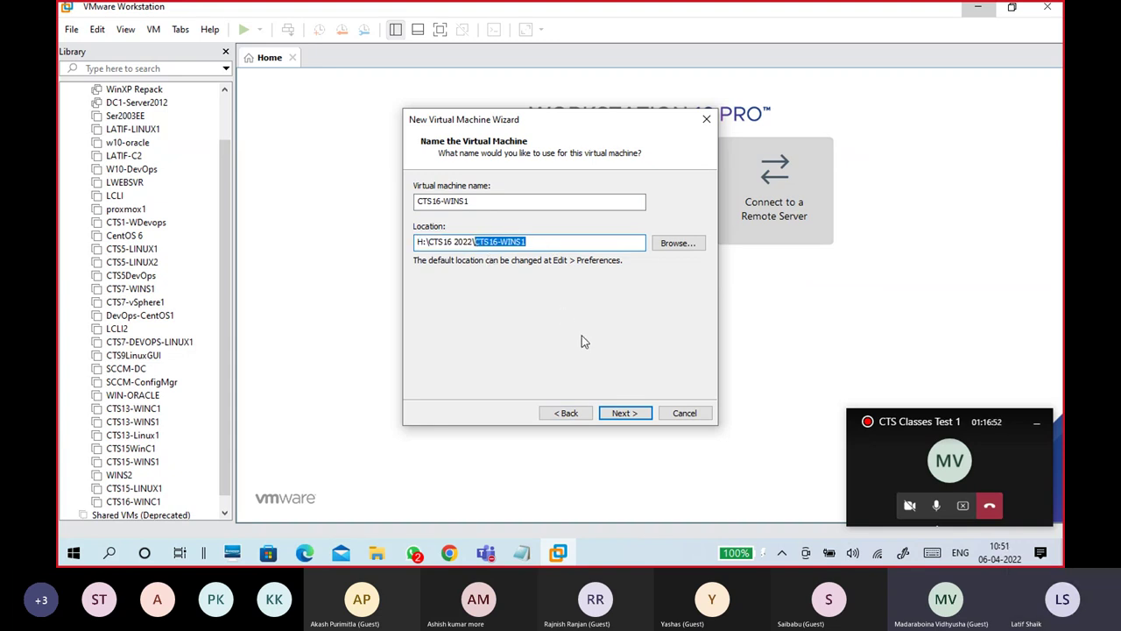
{"action": "left_click", "coordinate": [623, 413]}
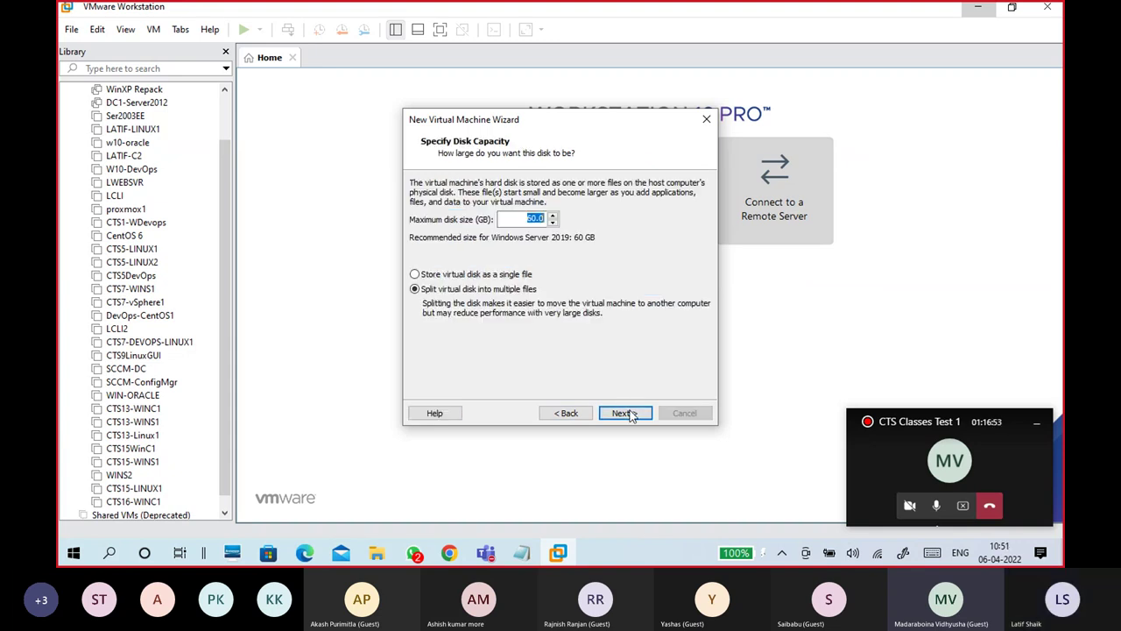
Step: Set a 160 GB maximum disk size stored as a single file and continue to the summary
{"action": "left_click", "coordinate": [506, 275]}
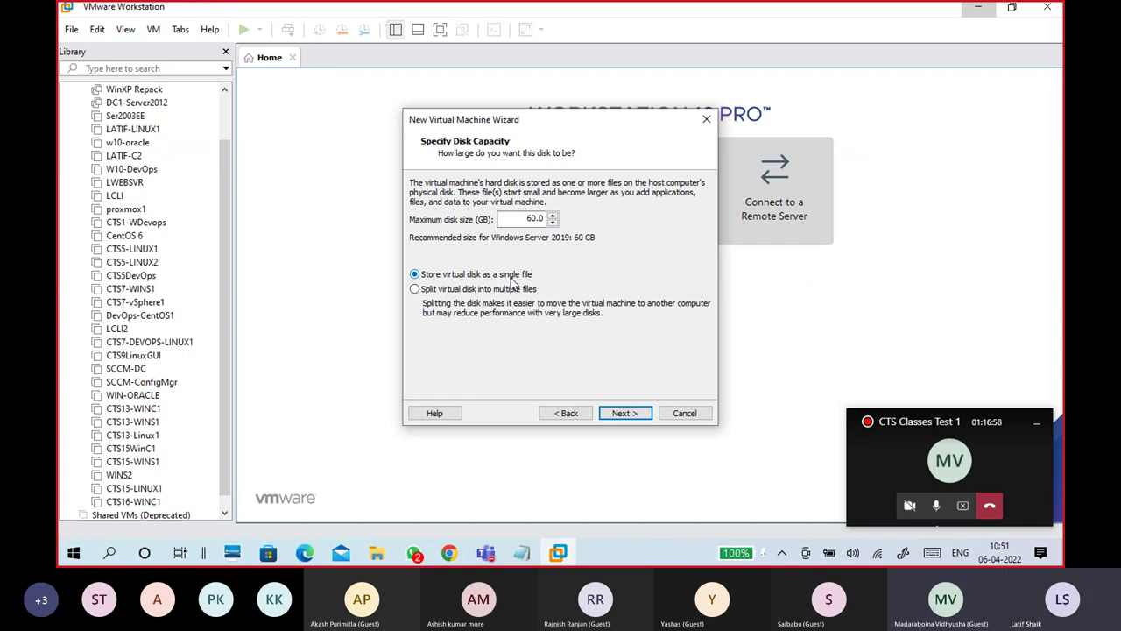
{"action": "left_click", "coordinate": [527, 218]}
{"action": "type", "text": "1"}
{"action": "key", "text": "Delete"}
{"action": "type", "text": "6"}
{"action": "key", "text": "ctrl+a"}
{"action": "left_click", "coordinate": [624, 415]}
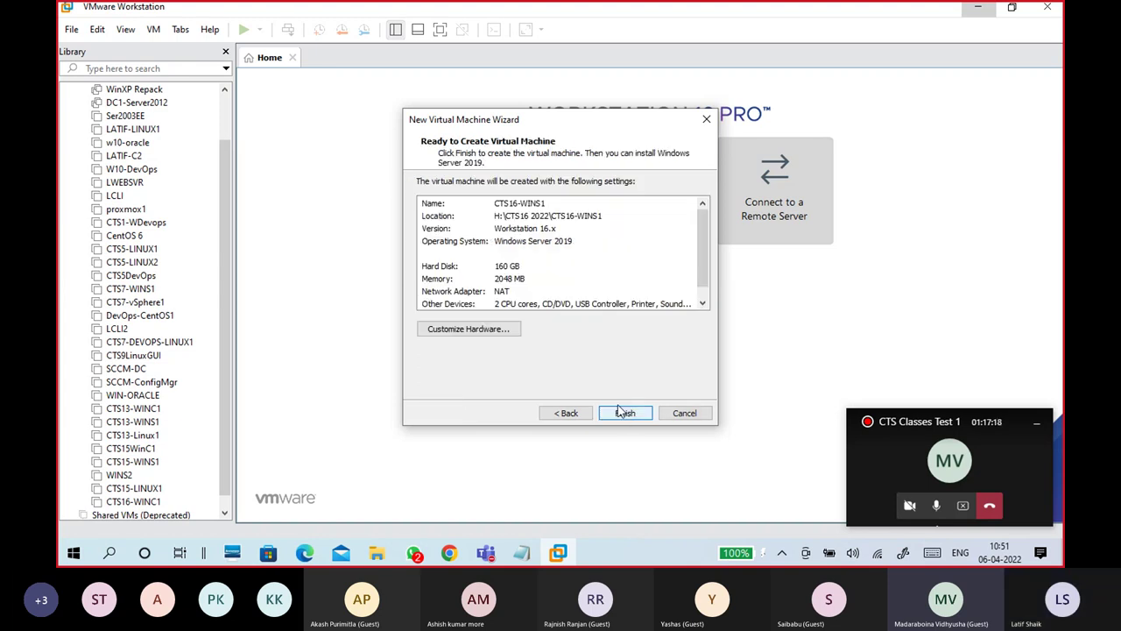
Step: Briefly open the hardware settings, recheck disk capacity, and return to the creation summary
{"action": "left_click", "coordinate": [499, 333]}
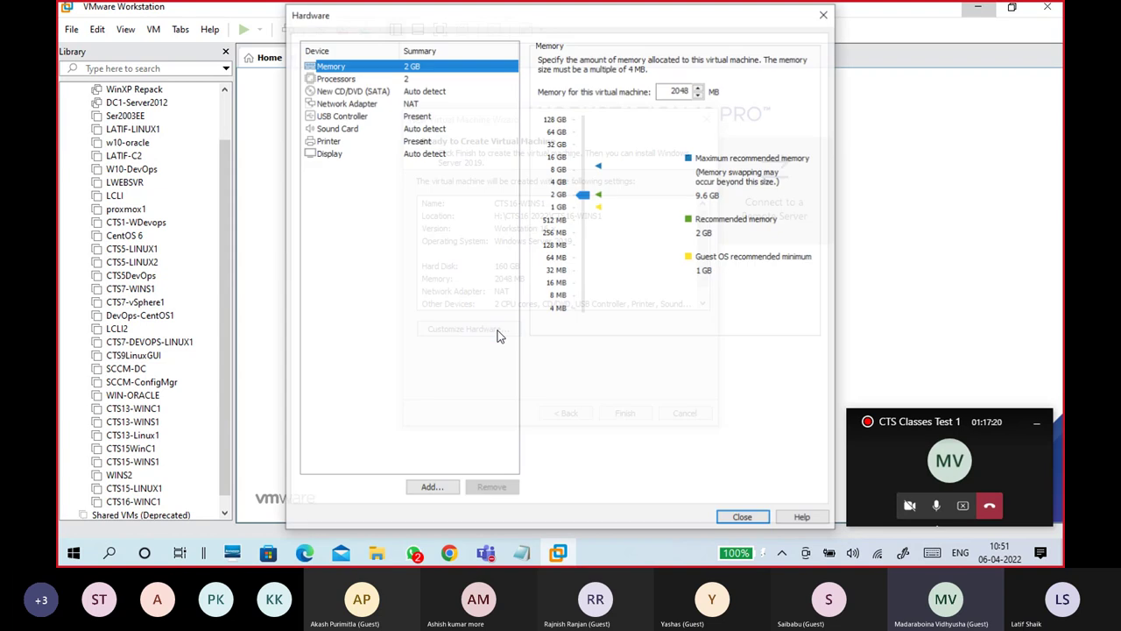
{"action": "left_click", "coordinate": [721, 516]}
{"action": "left_click", "coordinate": [524, 221]}
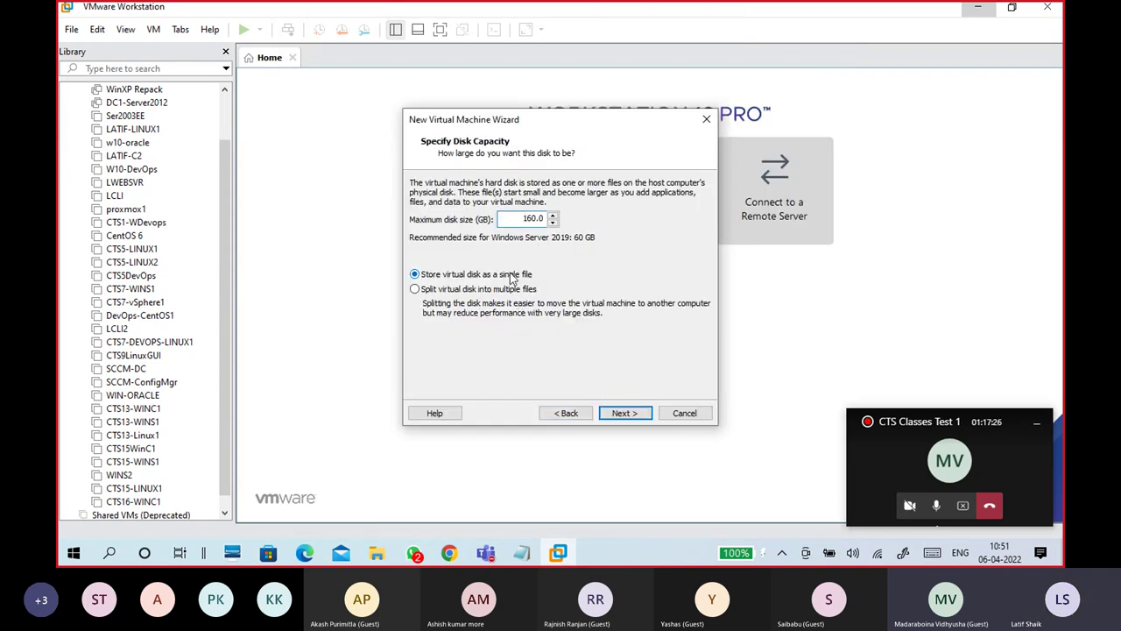
{"action": "left_click", "coordinate": [624, 412]}
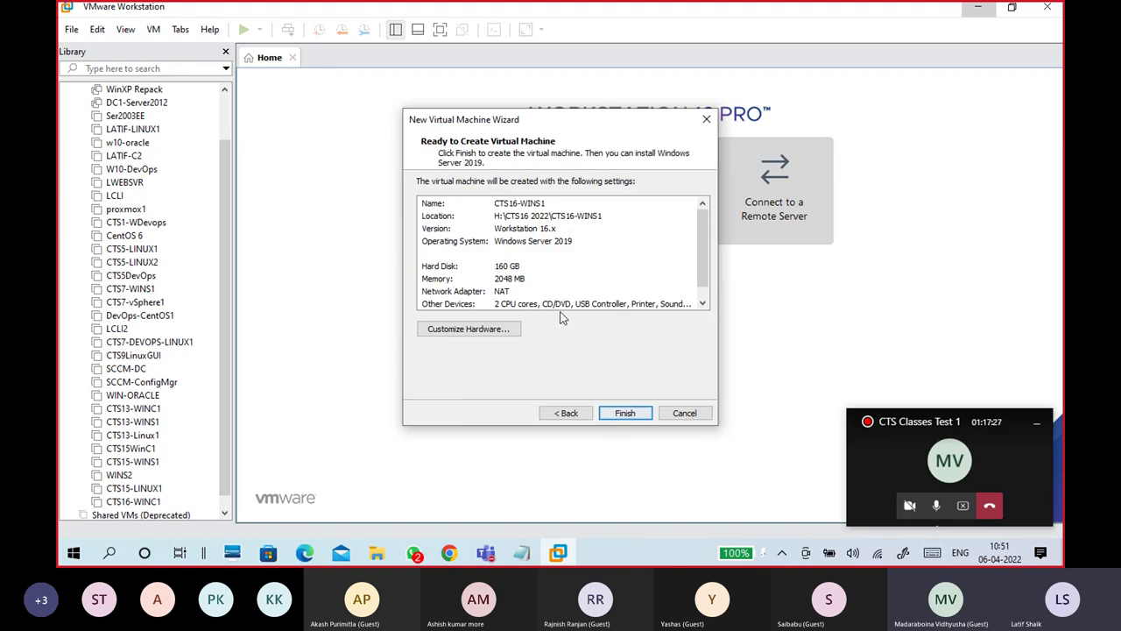
Step: In Customize Hardware, set 1 processor and enable Intel VT-x/EPT virtualization
{"action": "left_click", "coordinate": [507, 331]}
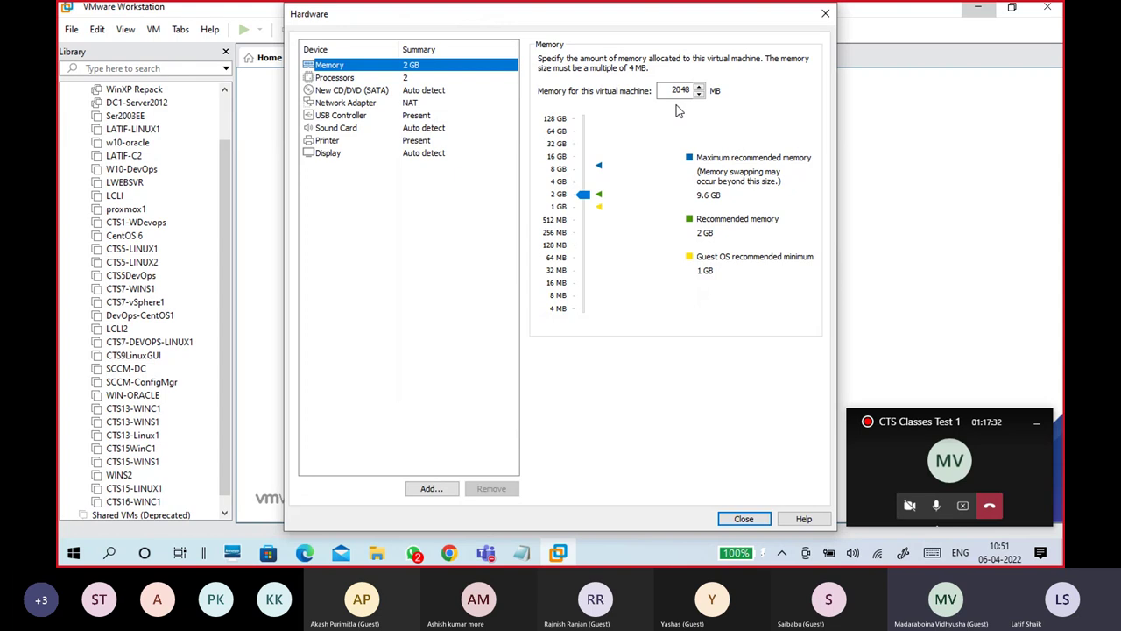
{"action": "left_click", "coordinate": [371, 79]}
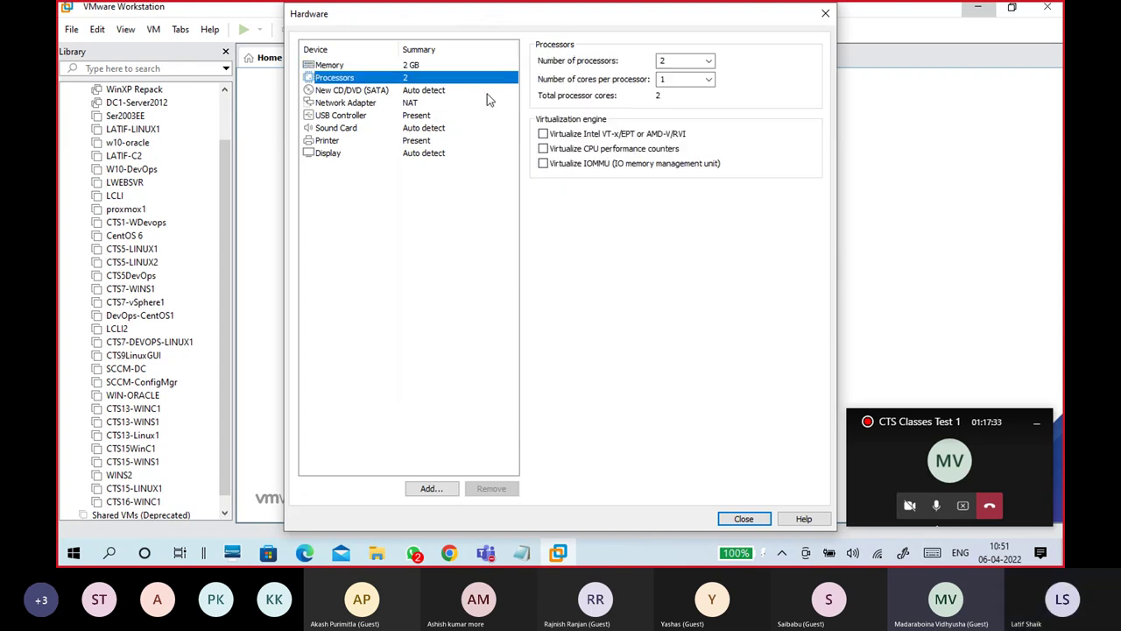
{"action": "left_click", "coordinate": [705, 61]}
{"action": "left_click", "coordinate": [697, 75]}
{"action": "left_click", "coordinate": [543, 133]}
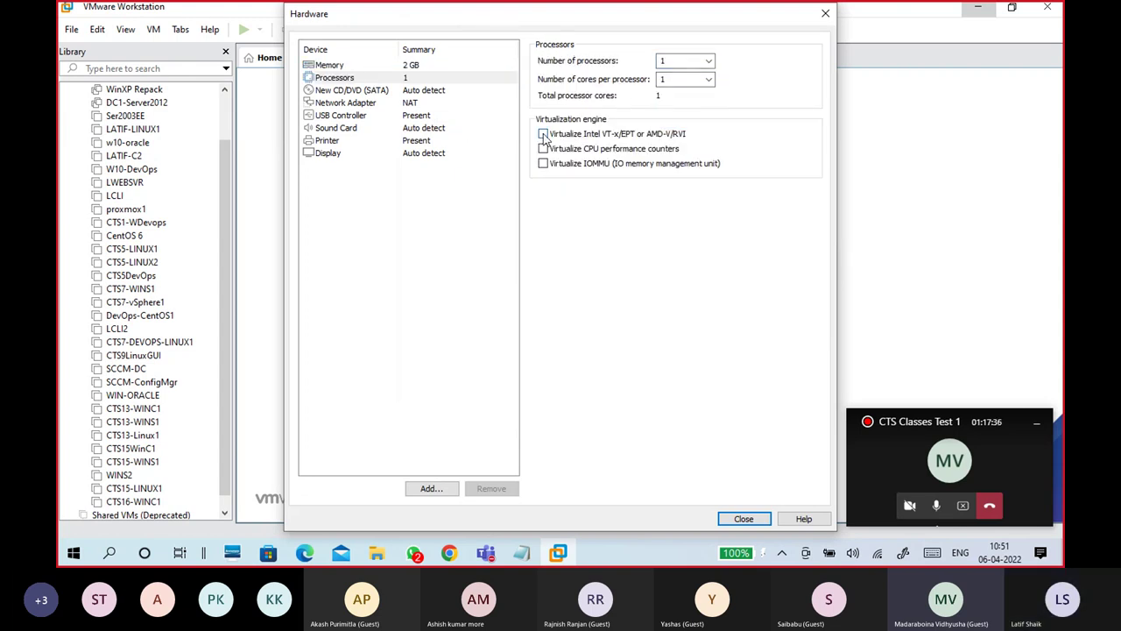
{"action": "left_click", "coordinate": [415, 67]}
{"action": "left_click", "coordinate": [413, 80]}
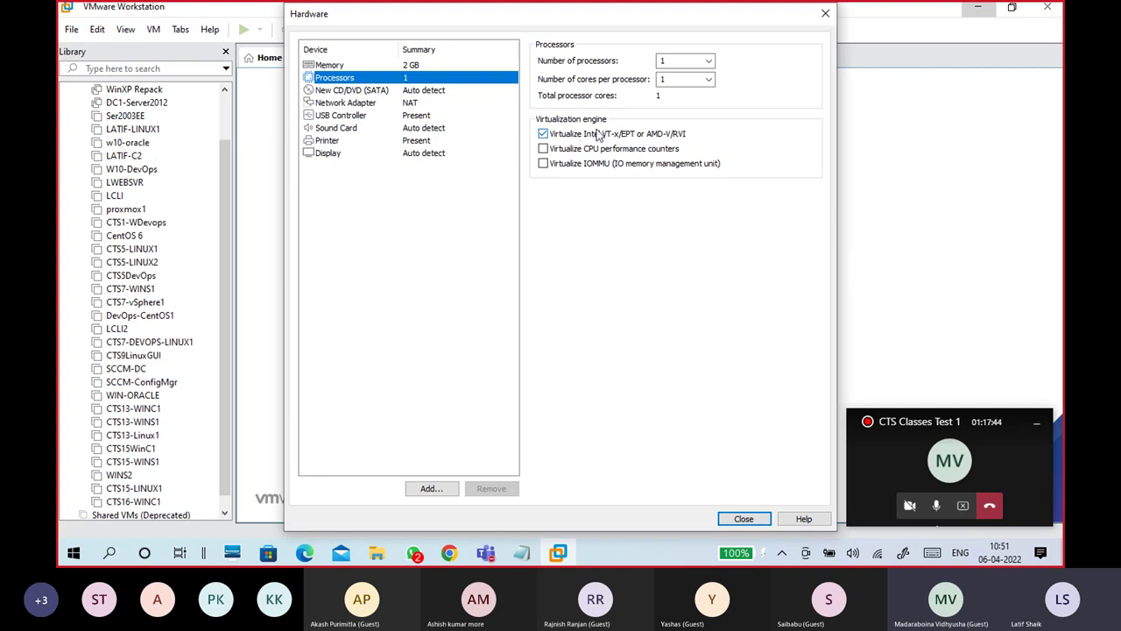
{"action": "left_click", "coordinate": [445, 91]}
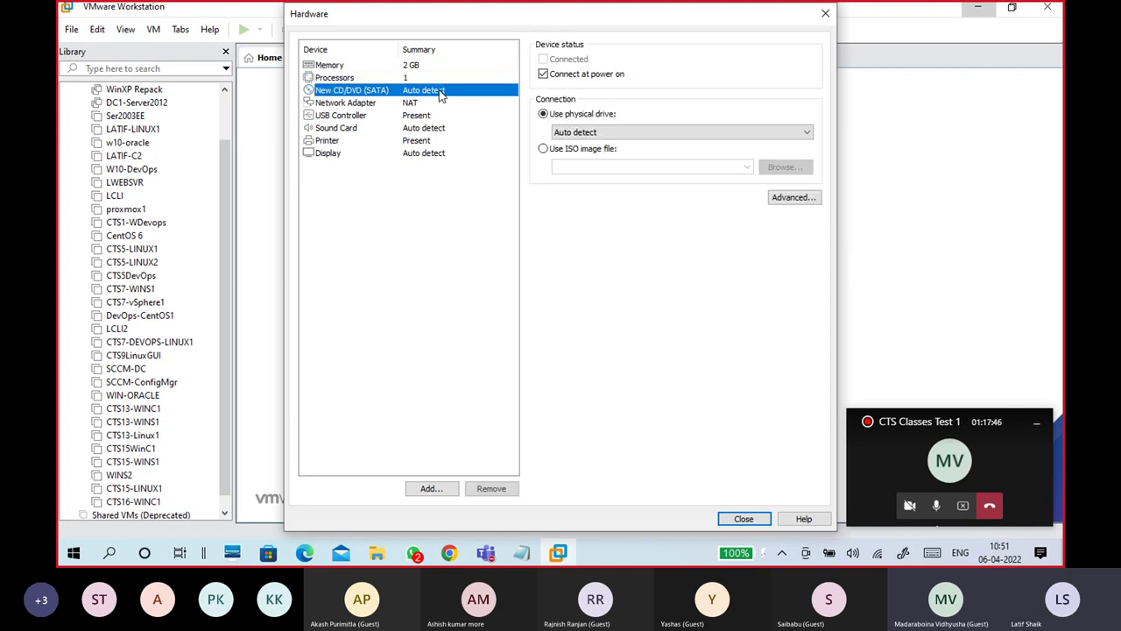
Step: Attach the 17763 SERVER_EVAL x64 ISO from G:\OSFOLDER as the CD/DVD drive's image
{"action": "left_click", "coordinate": [544, 148]}
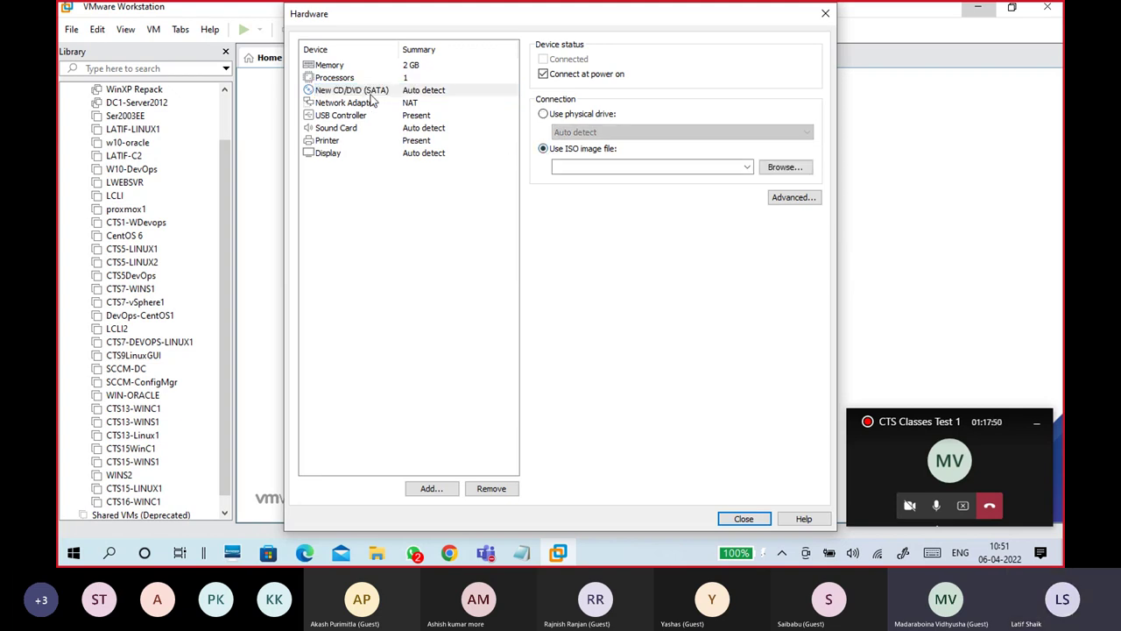
{"action": "left_click", "coordinate": [774, 174]}
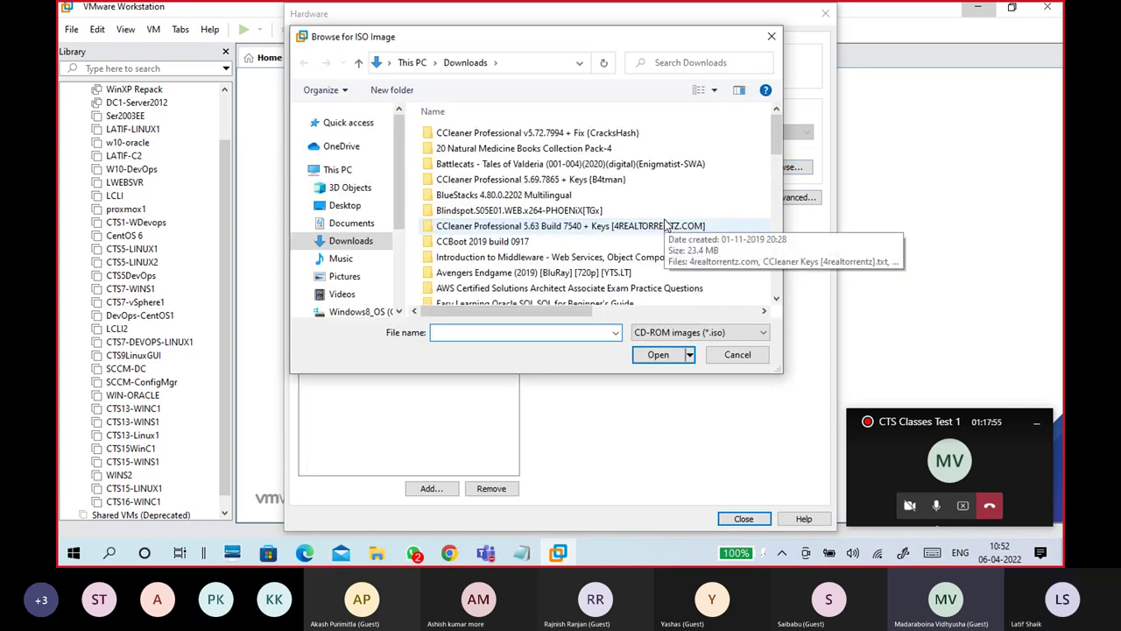
{"action": "left_click_drag", "start_coordinate": [398, 226], "coordinate": [399, 282]}
{"action": "left_click", "coordinate": [369, 253]}
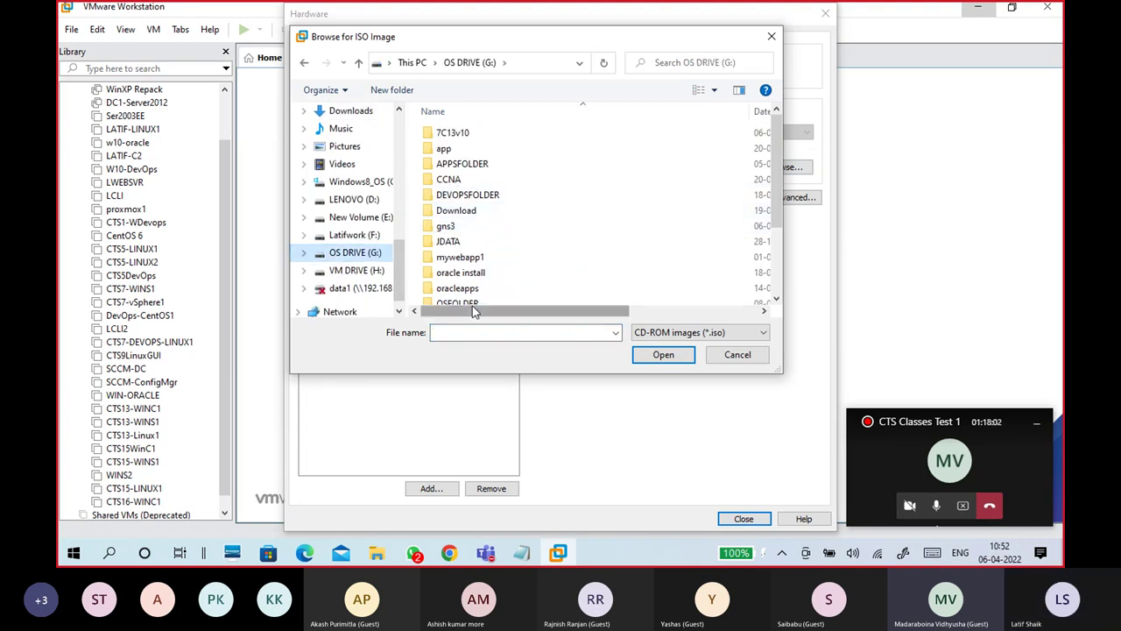
{"action": "double_click", "coordinate": [472, 302]}
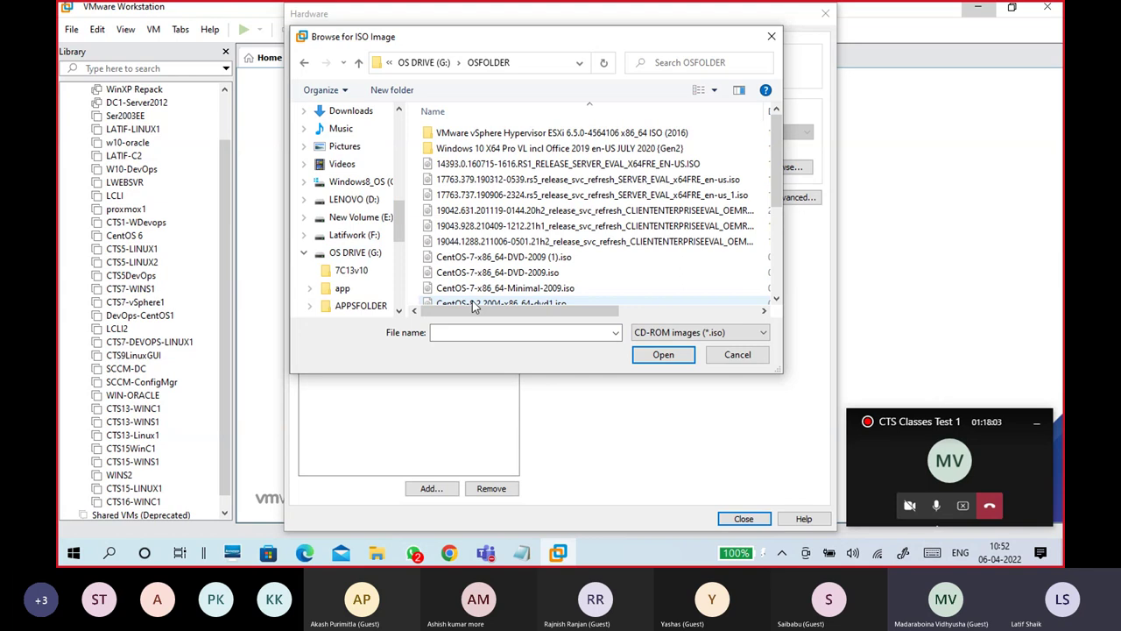
{"action": "scroll", "coordinate": [589, 245], "scroll_direction": "down", "scroll_amount": 4}
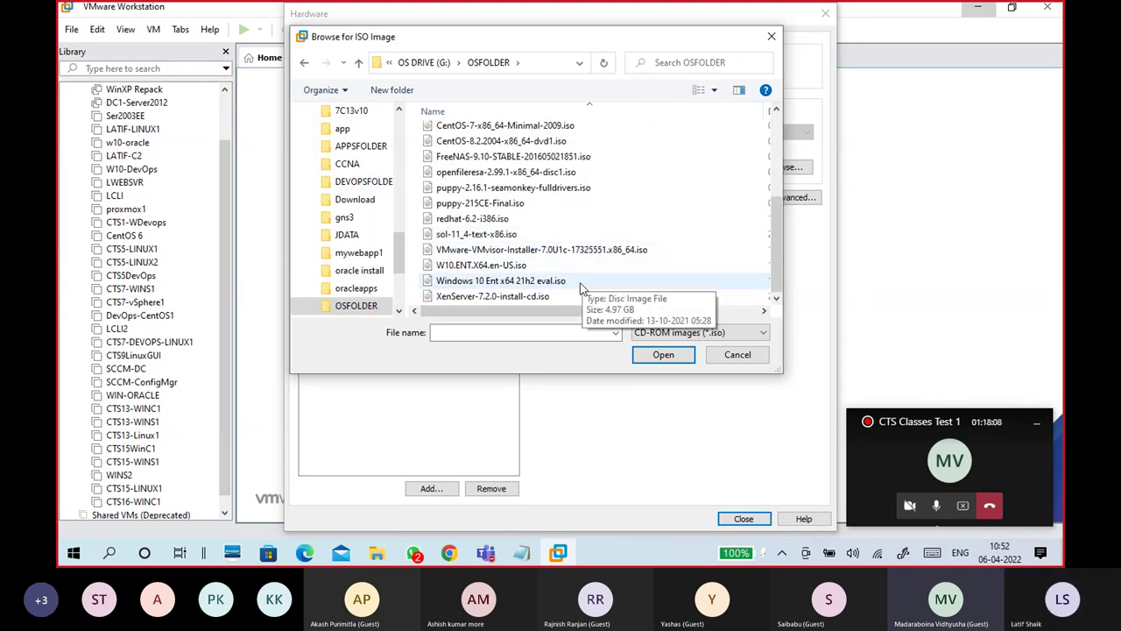
{"action": "left_click", "coordinate": [588, 281]}
{"action": "scroll", "coordinate": [592, 267], "scroll_direction": "up", "scroll_amount": 4}
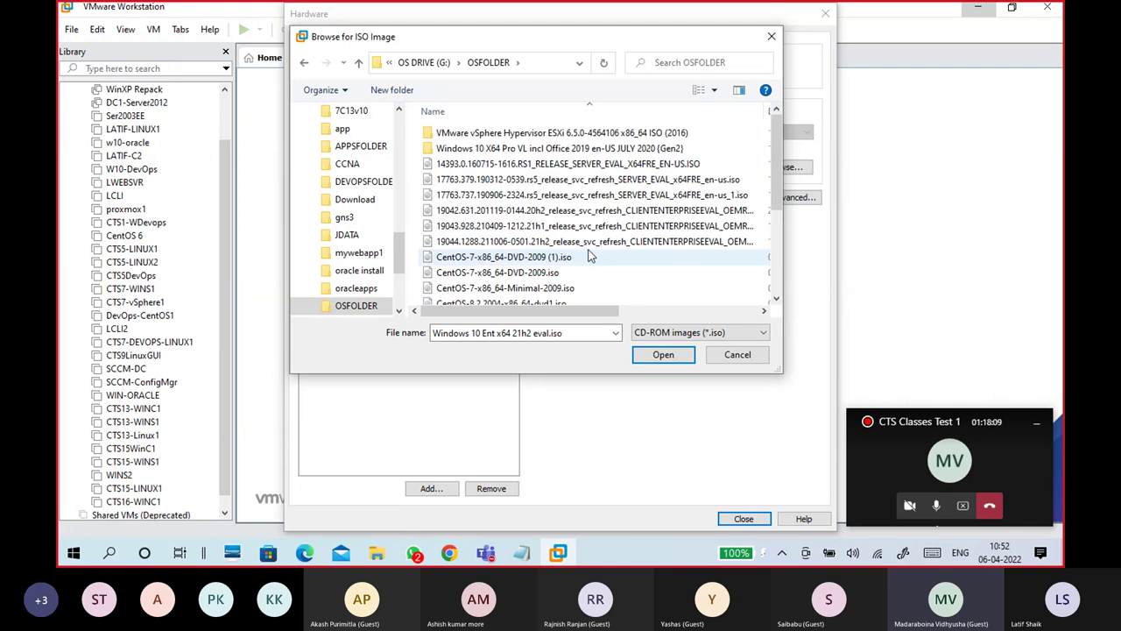
{"action": "left_click", "coordinate": [570, 196]}
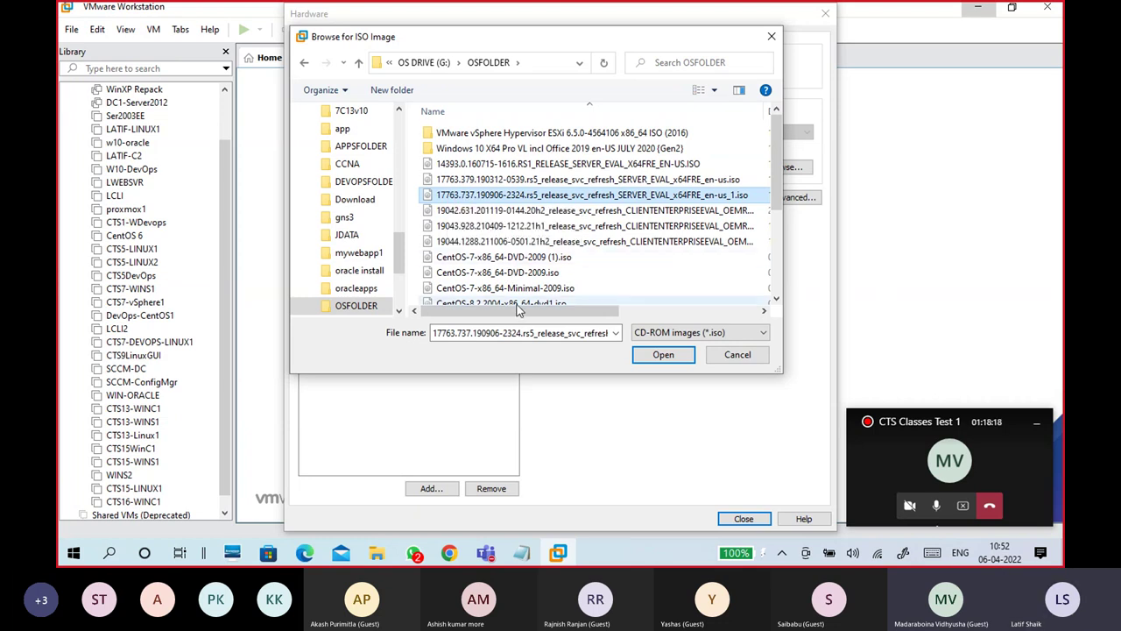
{"action": "mouse_move", "coordinate": [521, 311]}
{"action": "left_mouse_down"}
{"action": "mouse_move", "coordinate": [644, 315]}
{"action": "mouse_move", "coordinate": [517, 313]}
{"action": "left_mouse_up"}
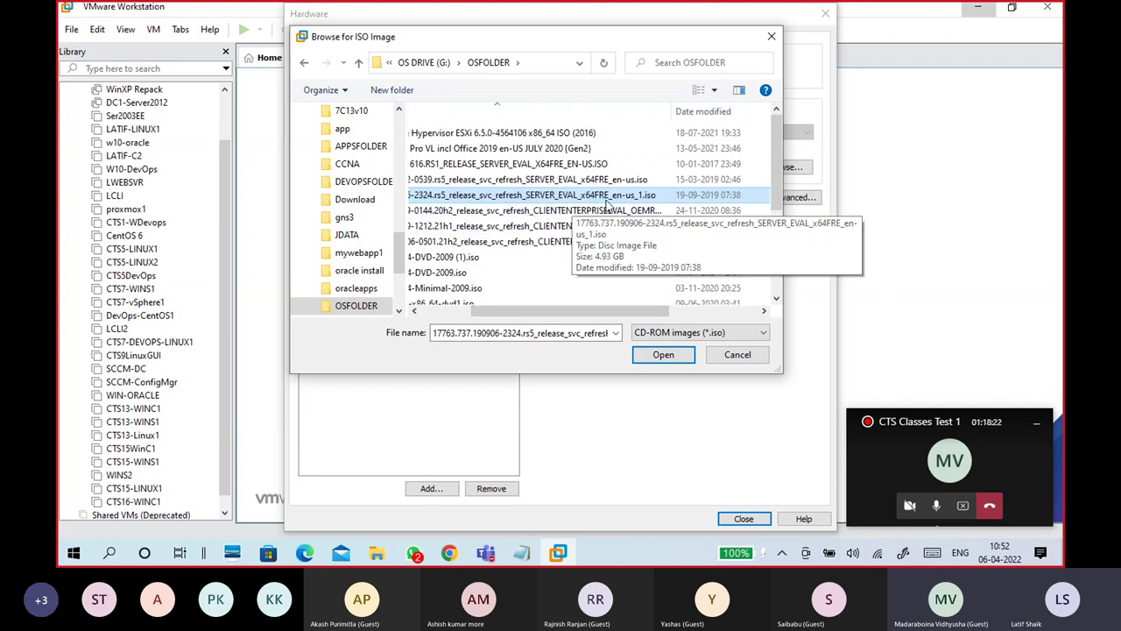
{"action": "left_click_drag", "start_coordinate": [603, 313], "coordinate": [709, 313]}
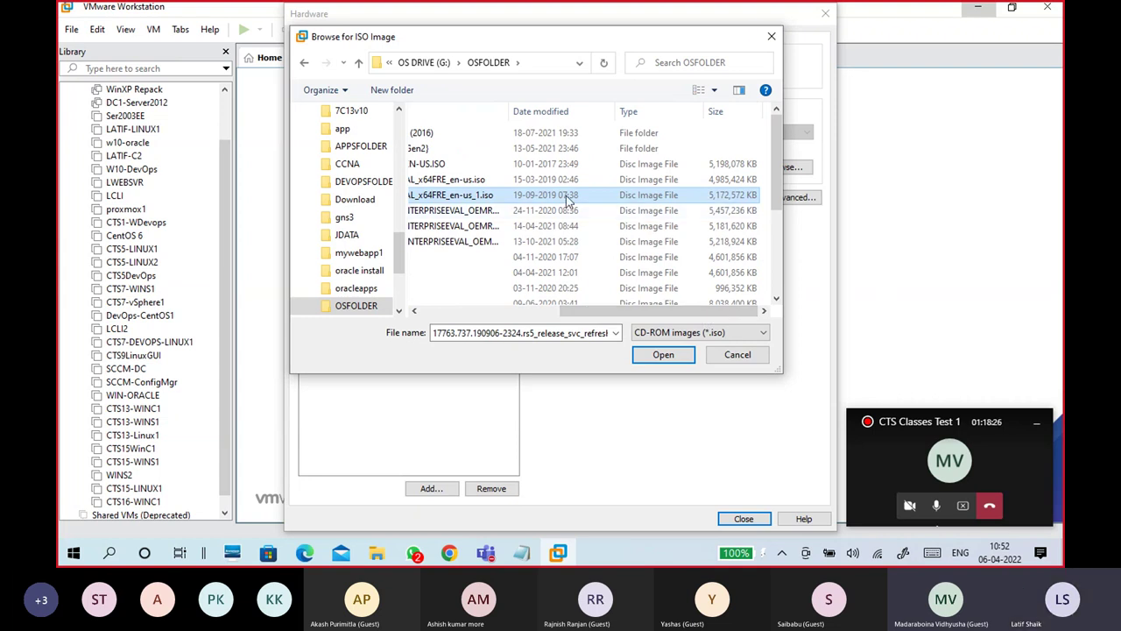
{"action": "left_click", "coordinate": [655, 361]}
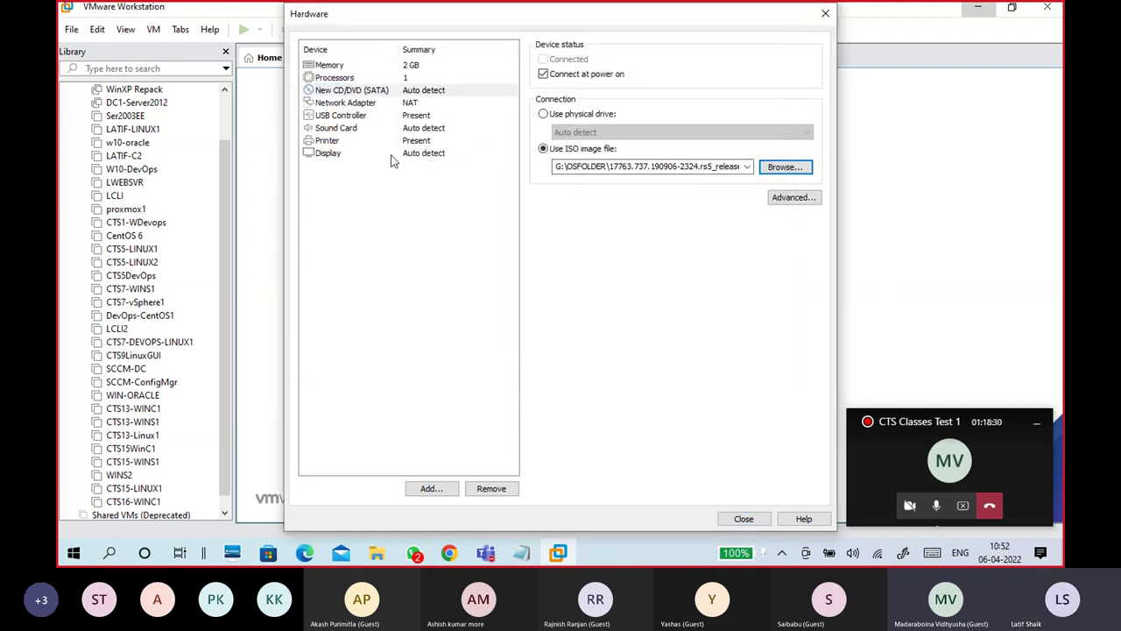
Step: Connect the network adapter to the custom VMnet1 (Host-only) network
{"action": "left_click", "coordinate": [355, 104]}
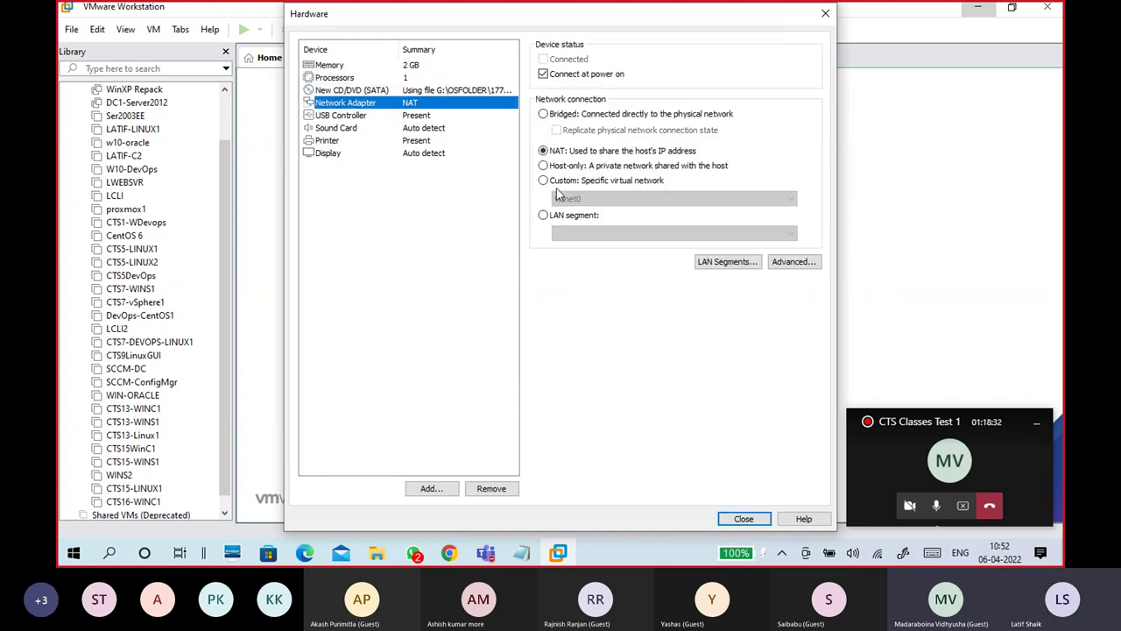
{"action": "left_click", "coordinate": [565, 181]}
{"action": "left_click", "coordinate": [573, 199]}
{"action": "left_click", "coordinate": [578, 220]}
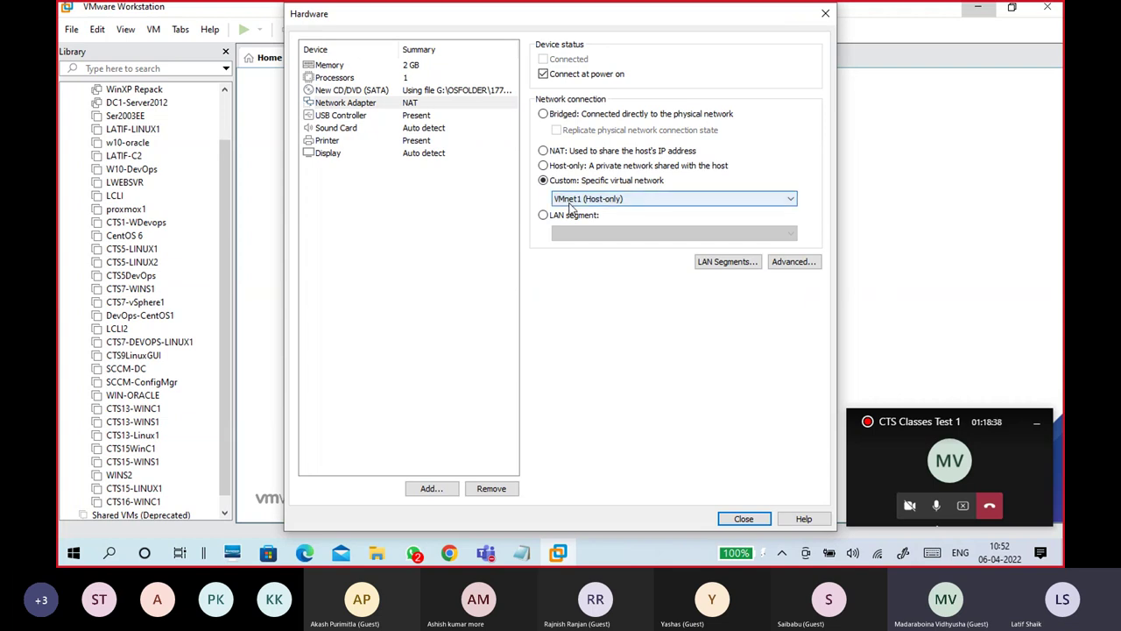
Step: Review memory, processor, CD/DVD and network settings, then finish creating CTS16-WINS1
{"action": "left_click", "coordinate": [375, 69]}
{"action": "left_click", "coordinate": [373, 78]}
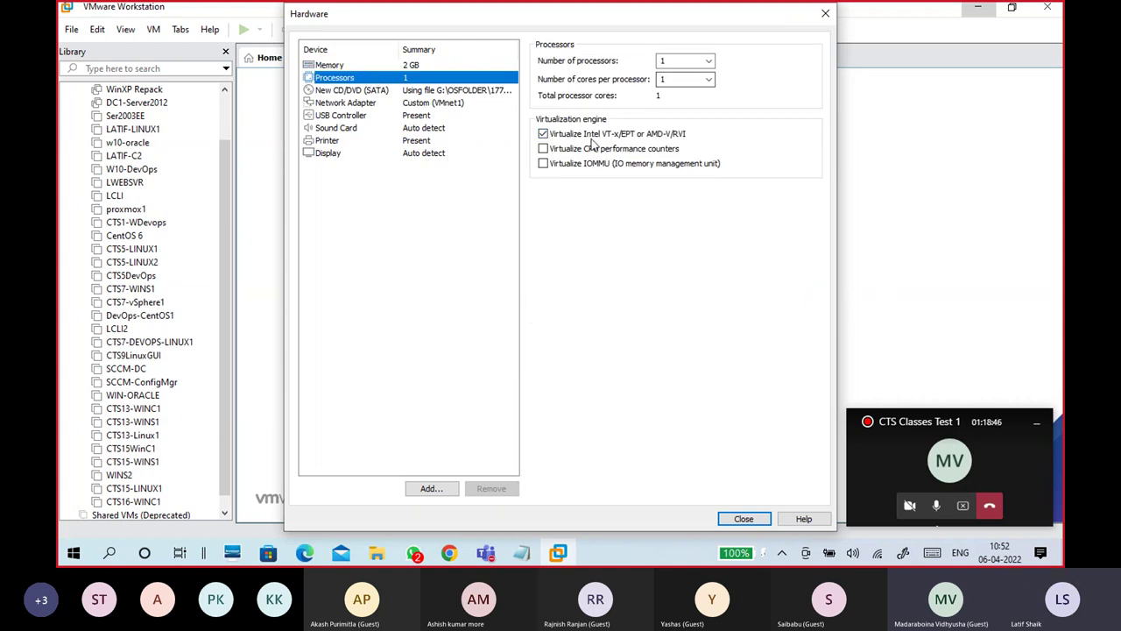
{"action": "left_click", "coordinate": [440, 92]}
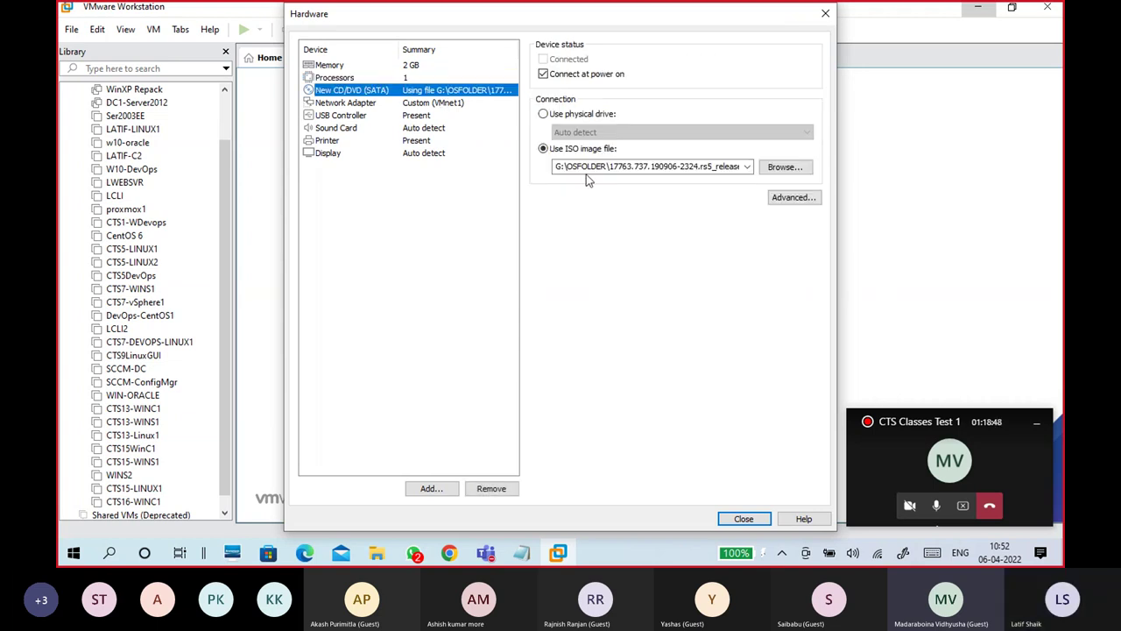
{"action": "left_click", "coordinate": [424, 102]}
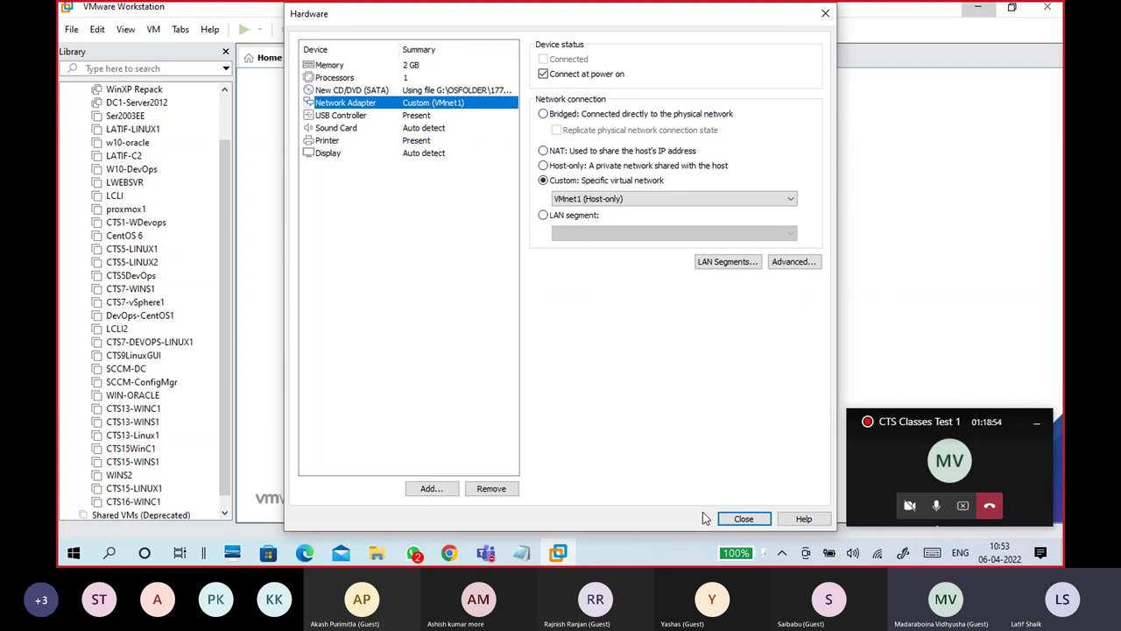
{"action": "left_click", "coordinate": [740, 518]}
{"action": "left_click", "coordinate": [625, 414]}
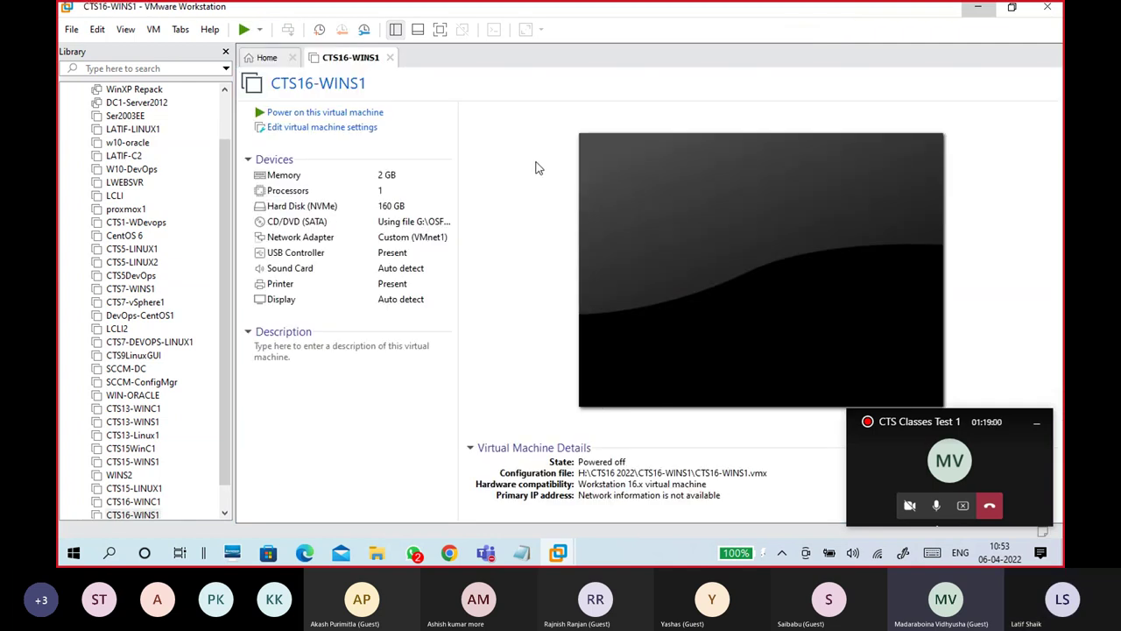
Step: Open CTS16-WINS1's settings and check the processor, CD/DVD ISO and 160 GB disk
{"action": "left_click", "coordinate": [324, 128]}
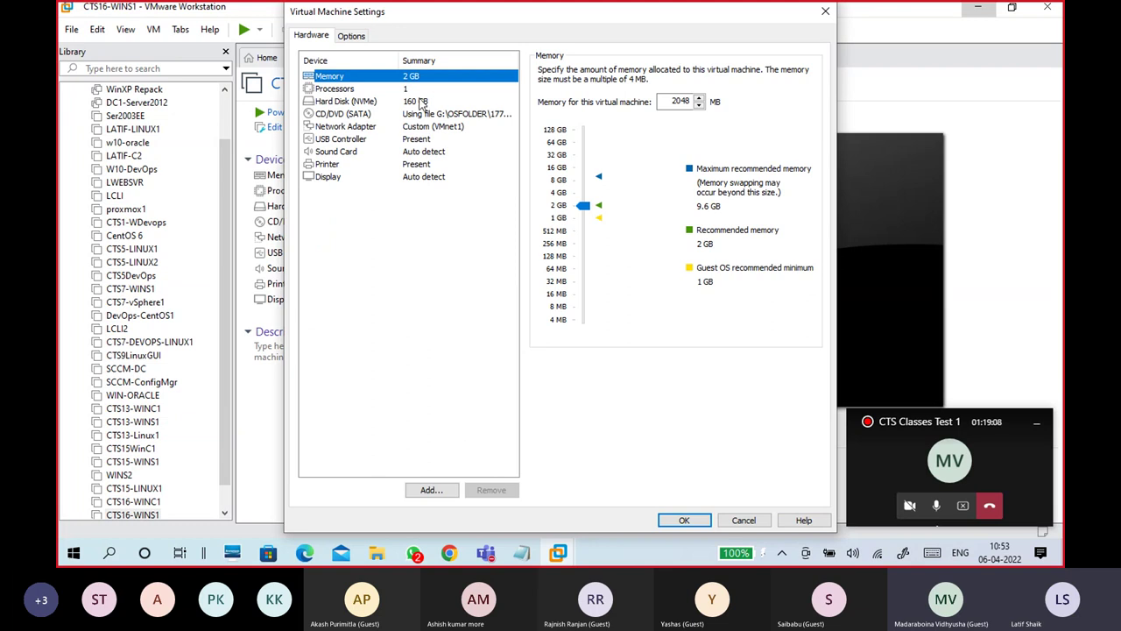
{"action": "left_click", "coordinate": [398, 93]}
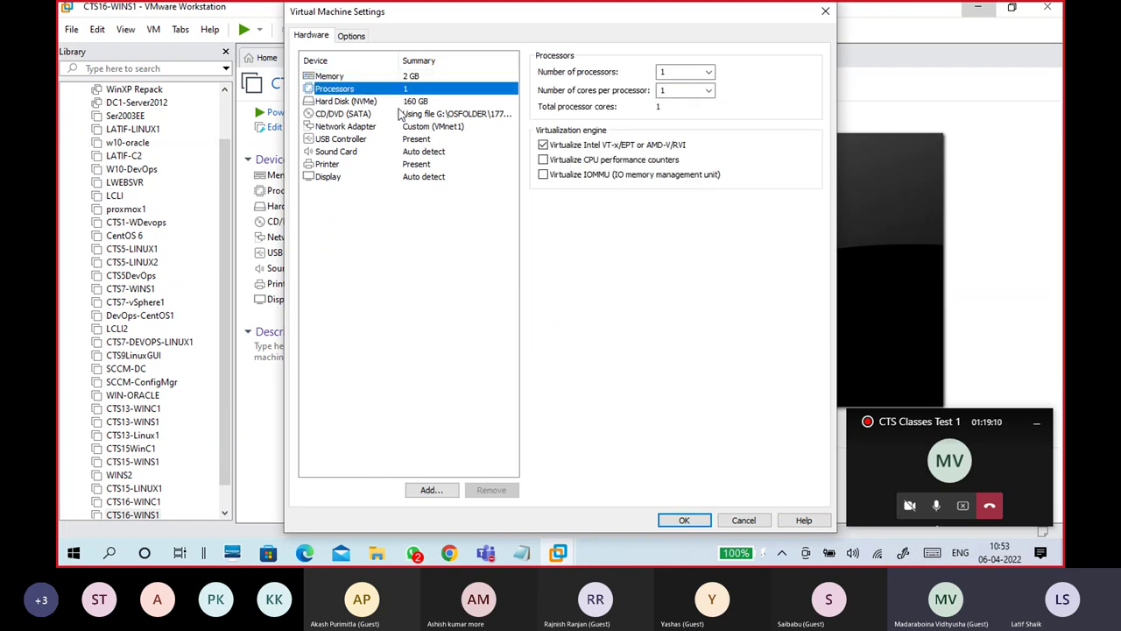
{"action": "left_click", "coordinate": [403, 115]}
{"action": "left_click", "coordinate": [407, 101]}
{"action": "left_click", "coordinate": [411, 113]}
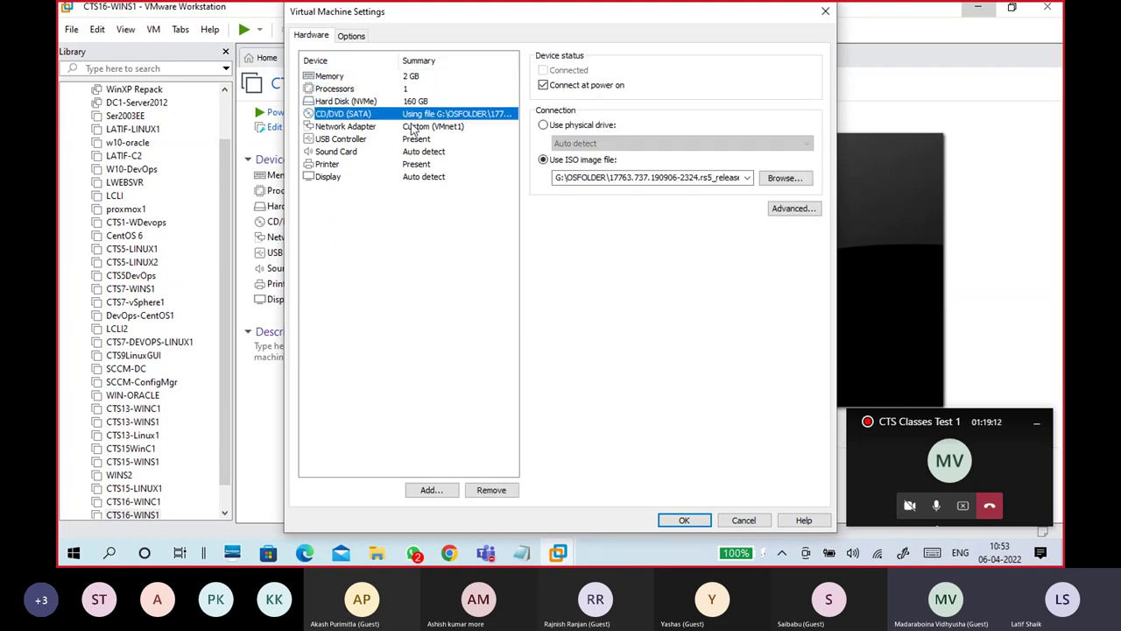
{"action": "left_click", "coordinate": [417, 128]}
{"action": "left_click", "coordinate": [417, 102]}
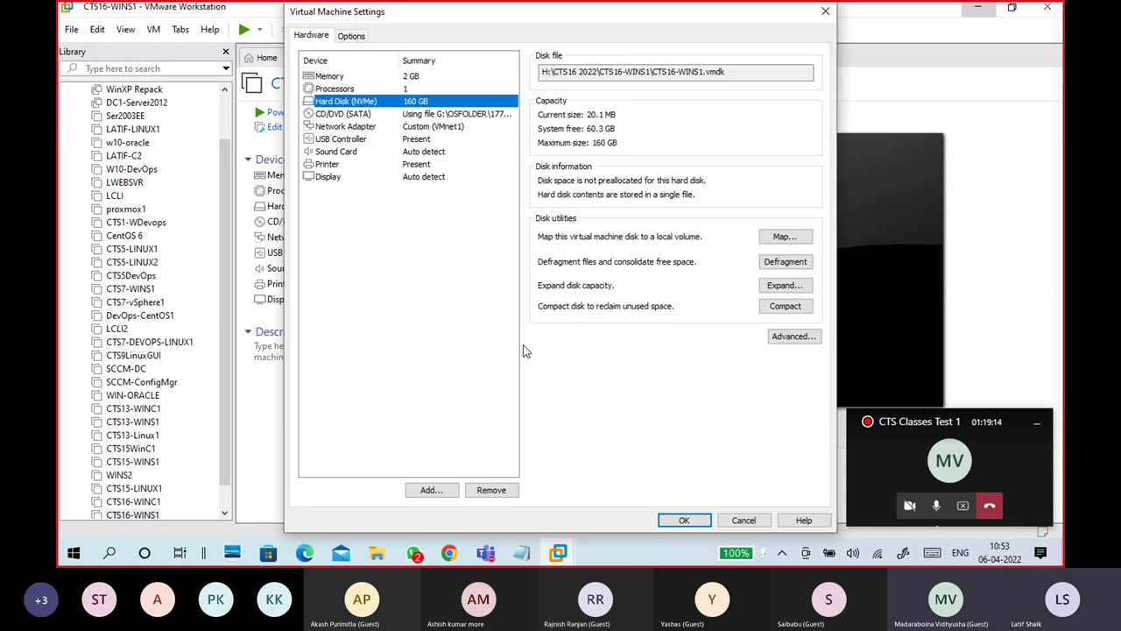
Step: Enable 'Synchronize guest time with host' in the VMware Tools options
{"action": "left_click", "coordinate": [359, 39]}
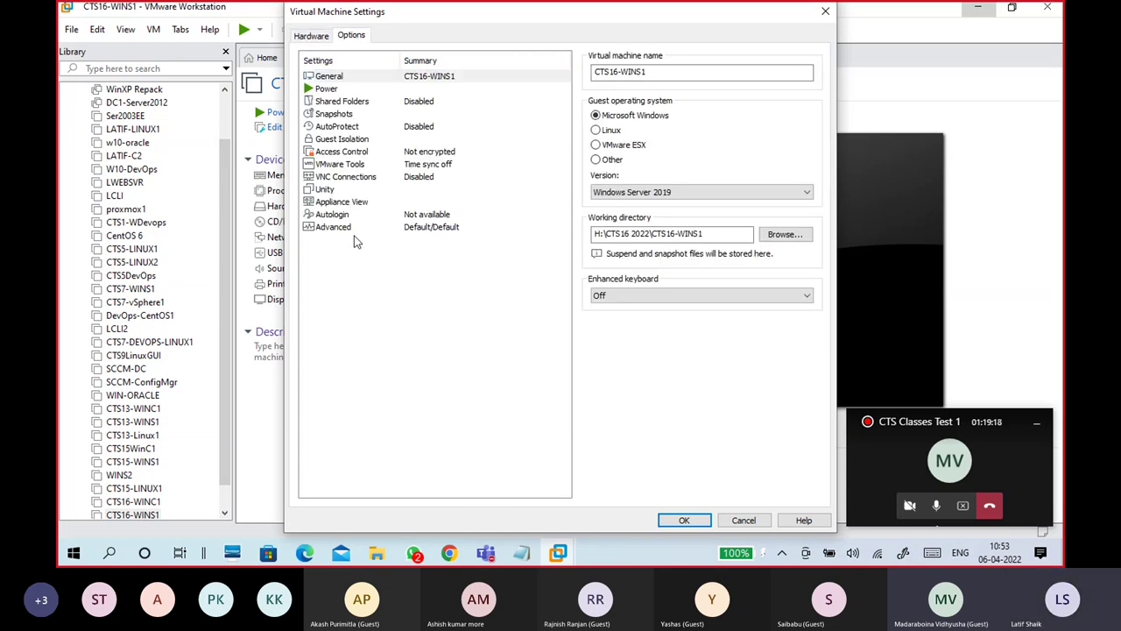
{"action": "left_click", "coordinate": [343, 229]}
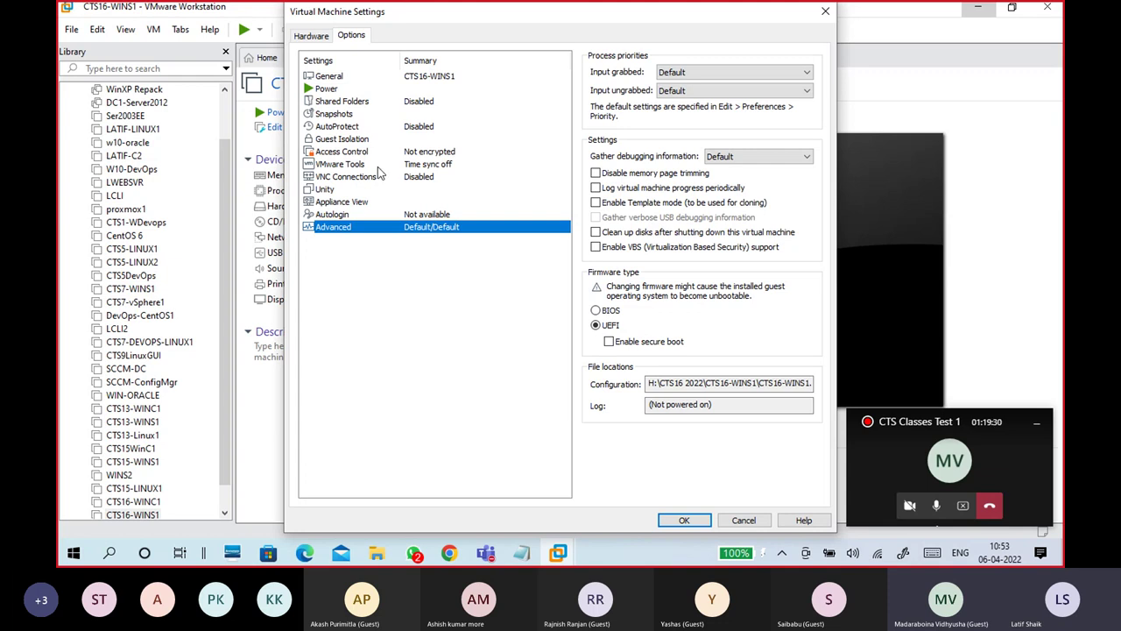
{"action": "left_click", "coordinate": [364, 166]}
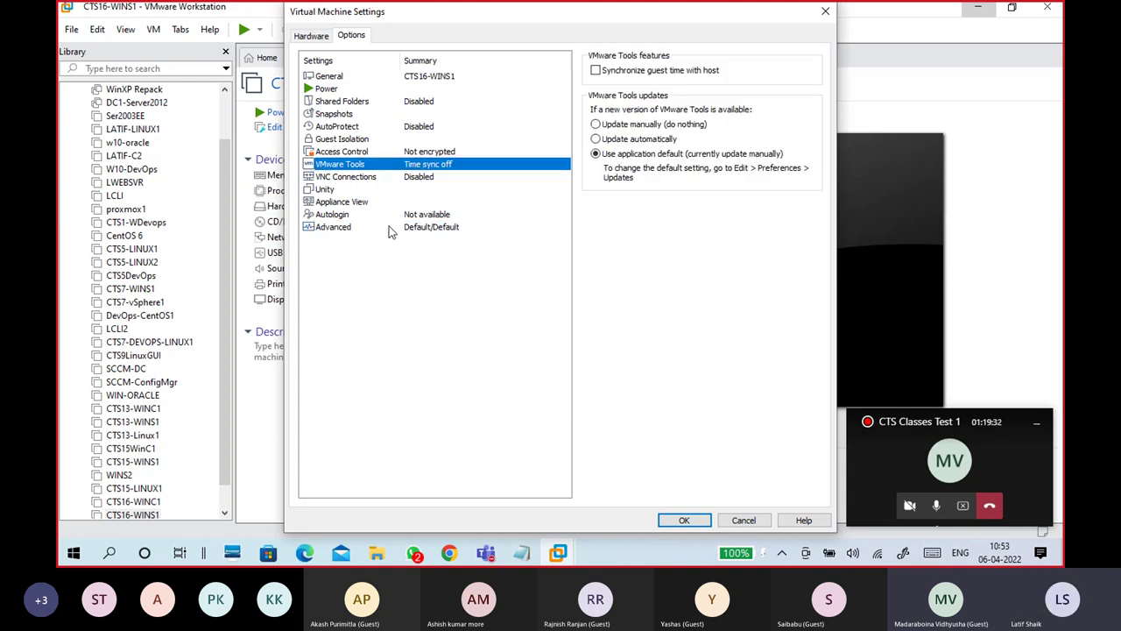
{"action": "left_click", "coordinate": [393, 227]}
{"action": "left_click", "coordinate": [342, 168]}
{"action": "left_click", "coordinate": [596, 71]}
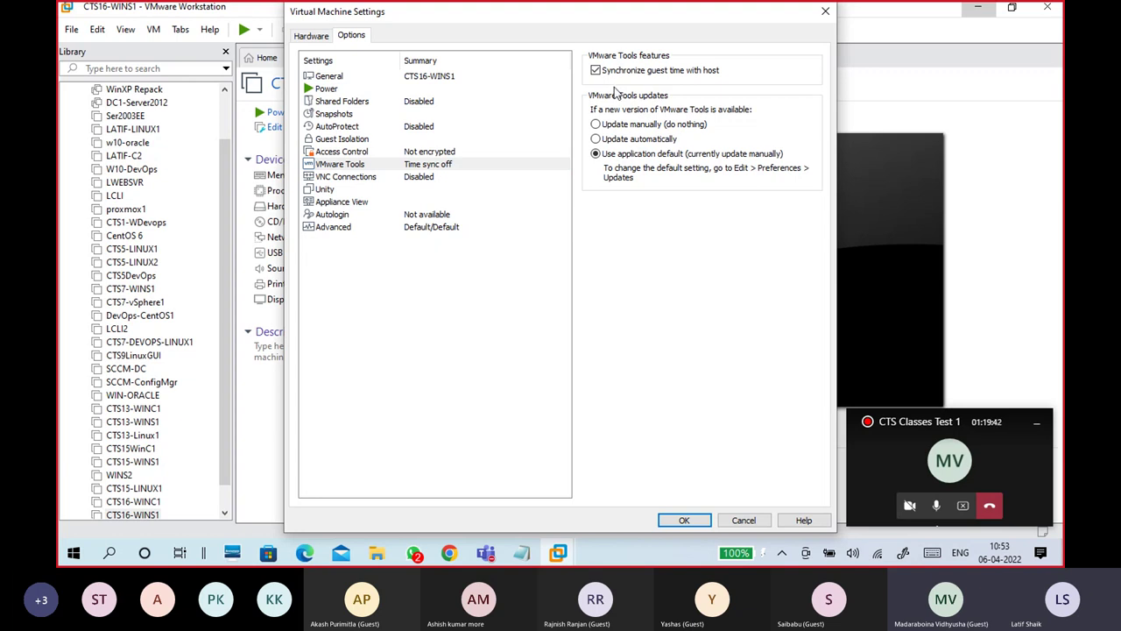
Step: Recheck the Advanced and VMware Tools options, then save the settings with OK
{"action": "left_click", "coordinate": [384, 227]}
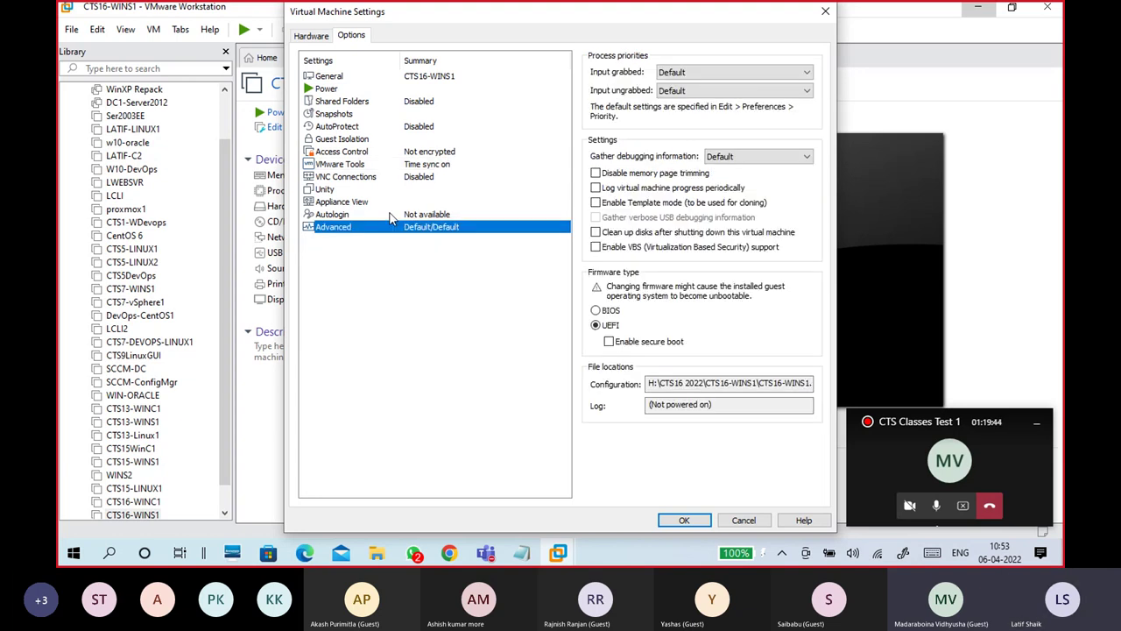
{"action": "left_click", "coordinate": [396, 166]}
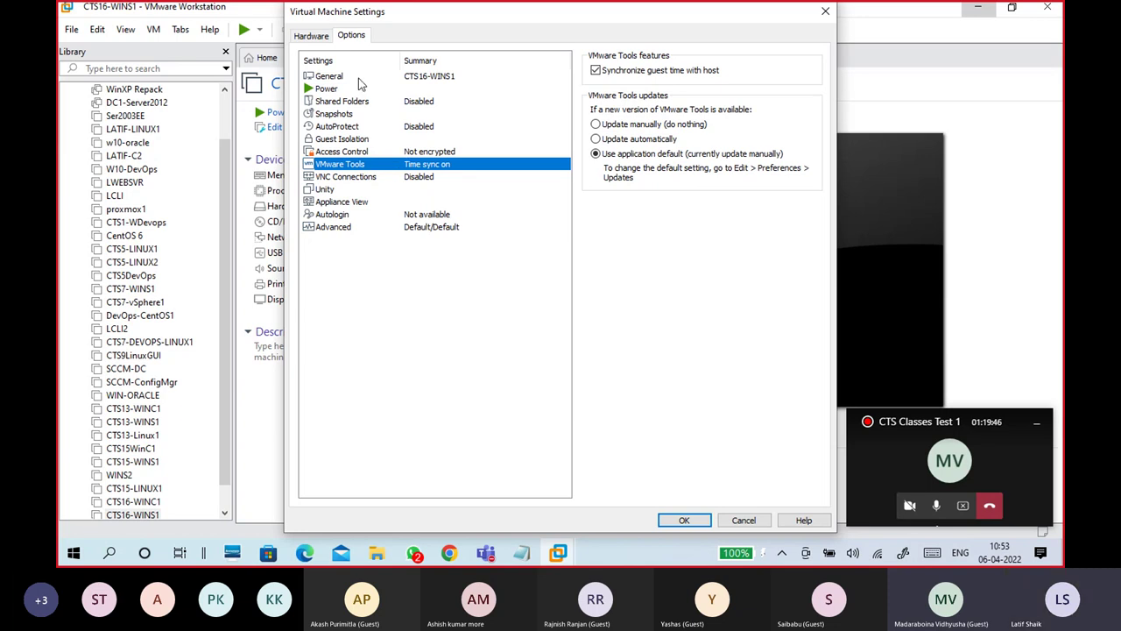
{"action": "left_click", "coordinate": [346, 227]}
{"action": "left_click", "coordinate": [353, 165]}
{"action": "left_click", "coordinate": [334, 229]}
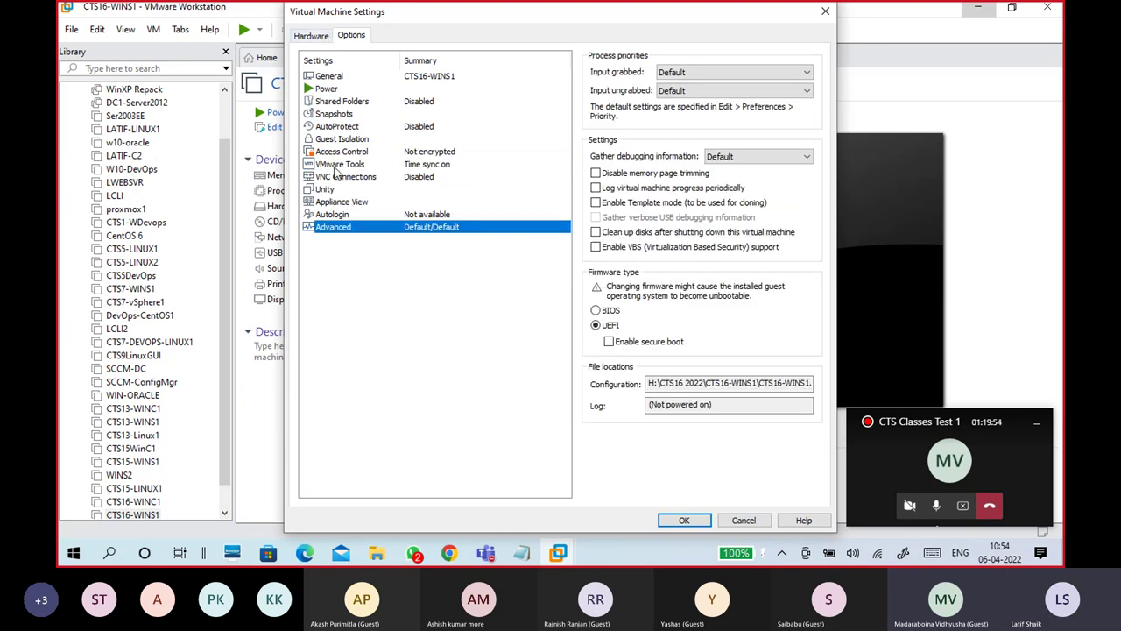
{"action": "left_click", "coordinate": [338, 165]}
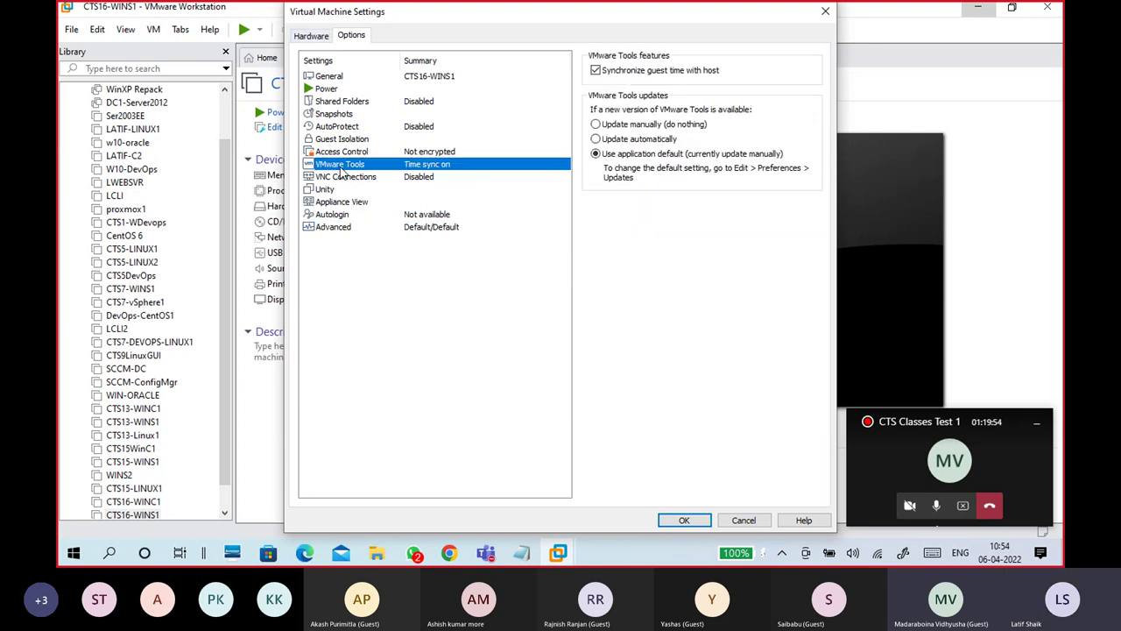
{"action": "left_click", "coordinate": [311, 36]}
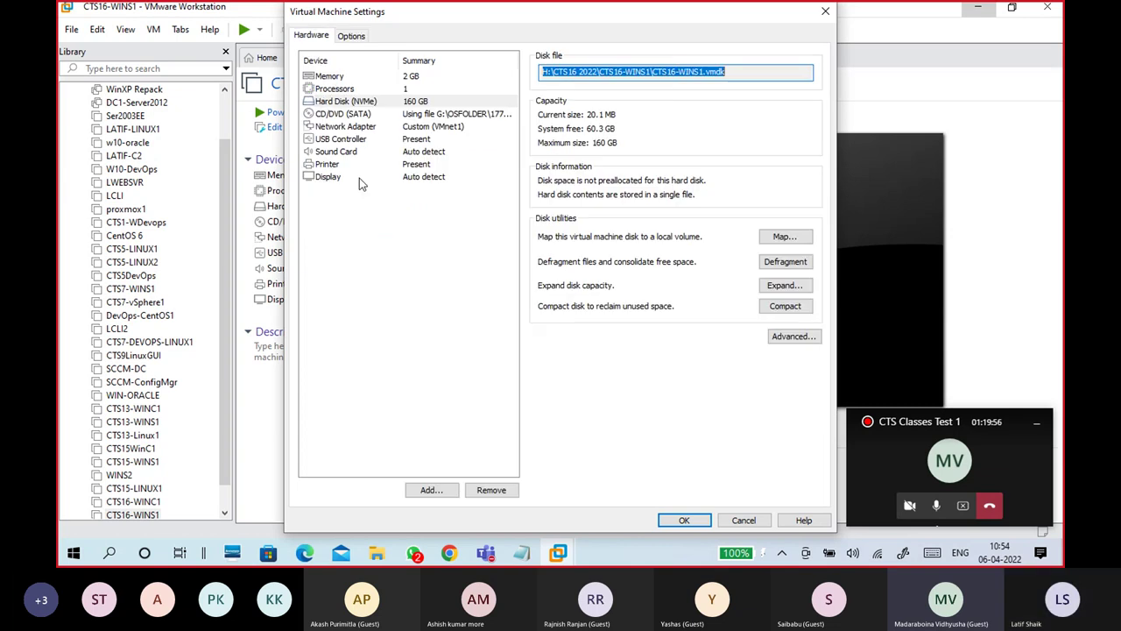
{"action": "left_click", "coordinate": [682, 519]}
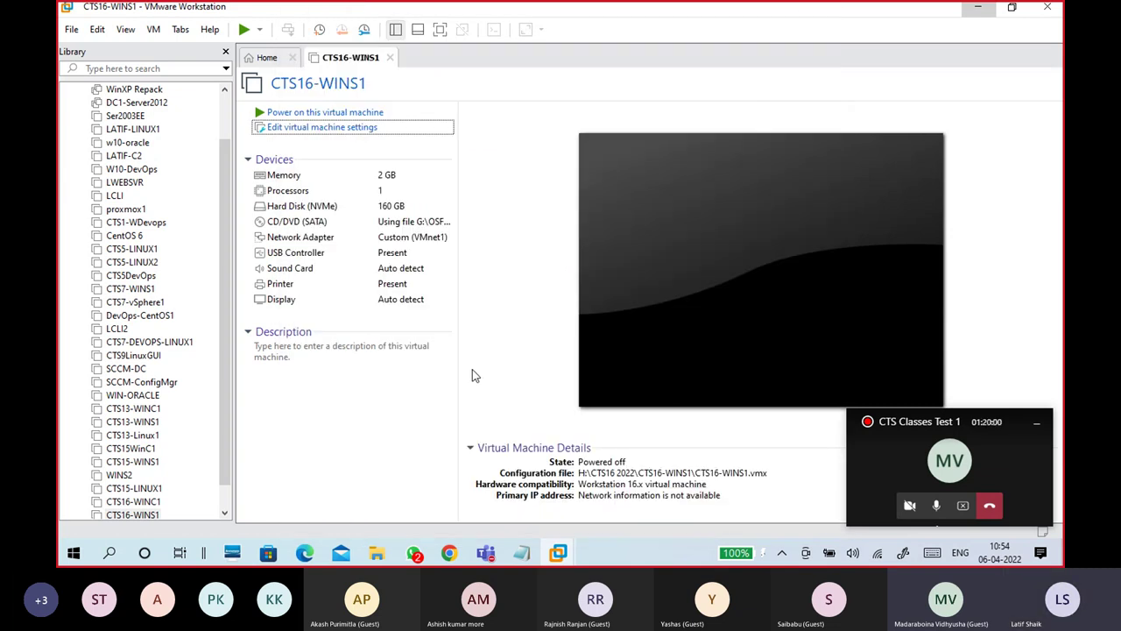
Step: Open VMEDIT.txt from OS DRIVE (G:) in Notepad
{"action": "scroll", "coordinate": [228, 423], "scroll_direction": "down", "scroll_amount": 1}
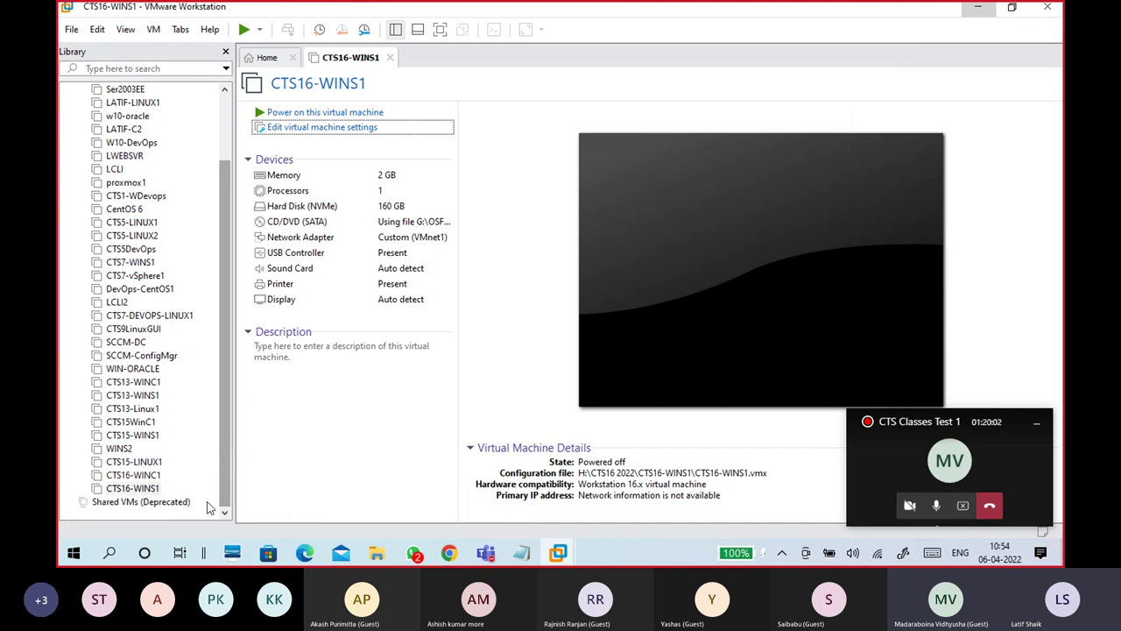
{"action": "left_click", "coordinate": [376, 553]}
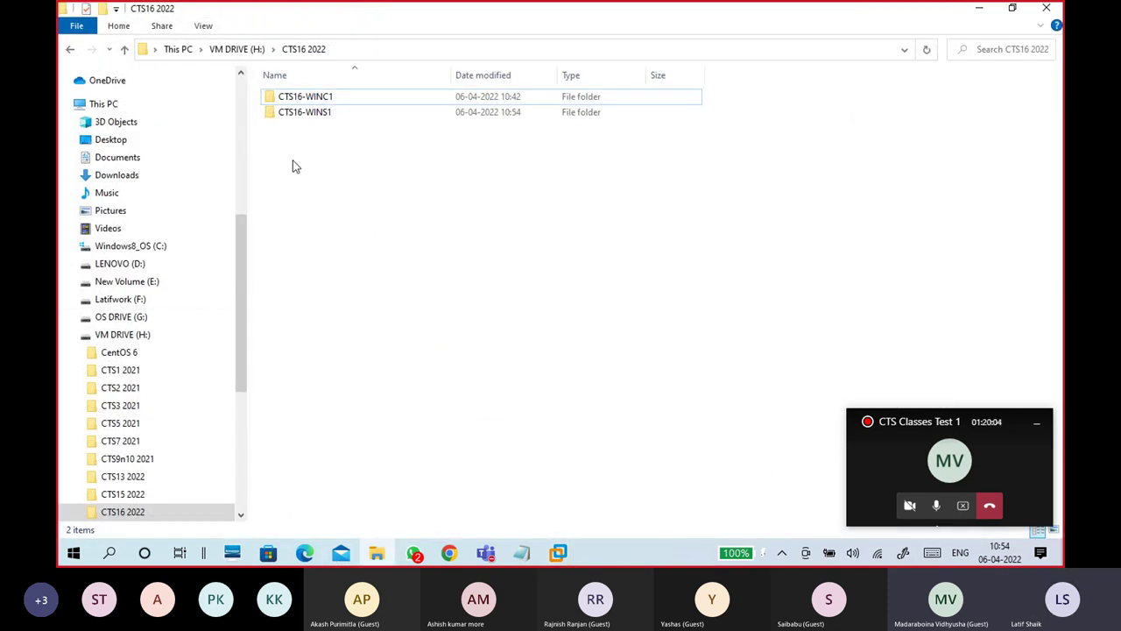
{"action": "left_click", "coordinate": [134, 320]}
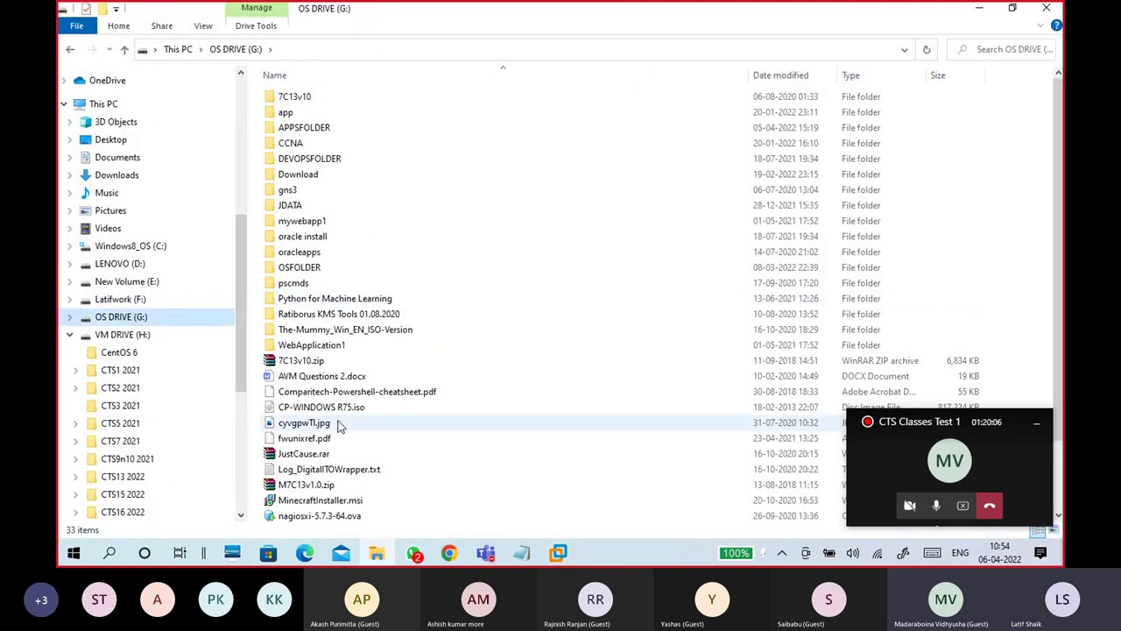
{"action": "scroll", "coordinate": [342, 430], "scroll_direction": "down", "scroll_amount": 2}
{"action": "double_click", "coordinate": [309, 514]}
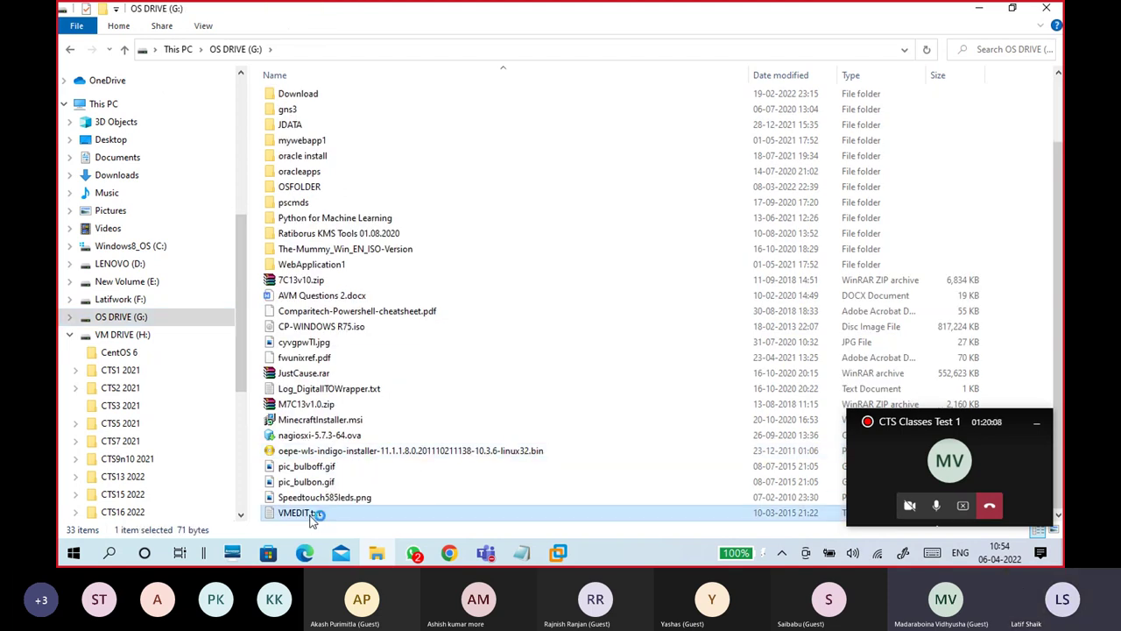
Step: Select VMEDIT.txt's three settings lines, then minimize Notepad to return to VMware
{"action": "left_click_drag", "start_coordinate": [388, 125], "coordinate": [91, 70]}
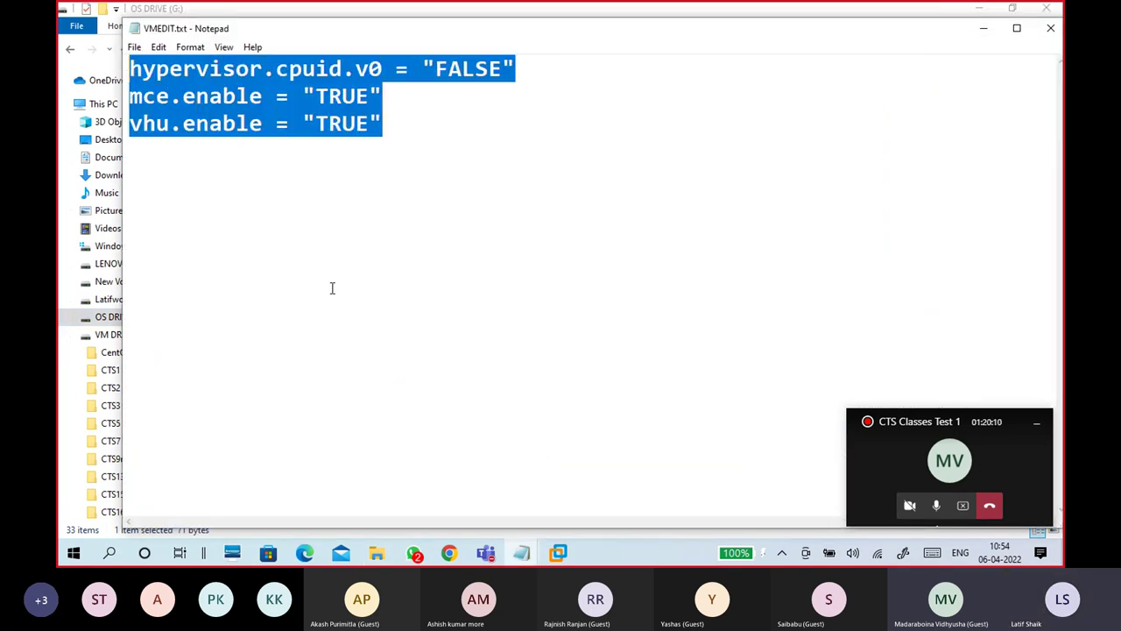
{"action": "left_click", "coordinate": [441, 224]}
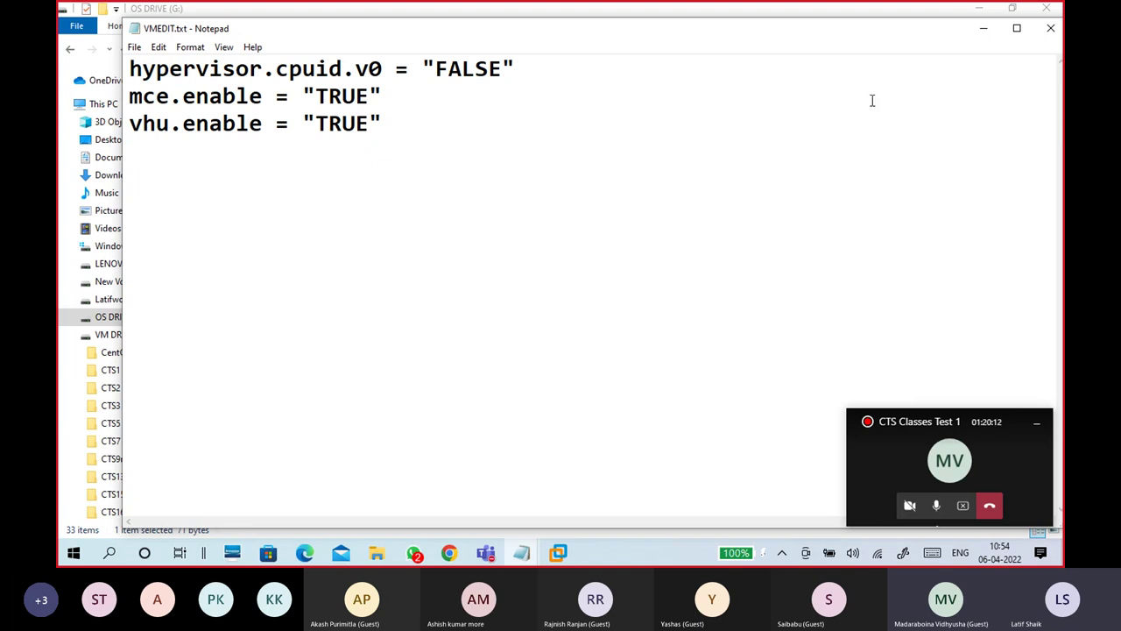
{"action": "left_click", "coordinate": [982, 29]}
{"action": "left_click", "coordinate": [978, 8]}
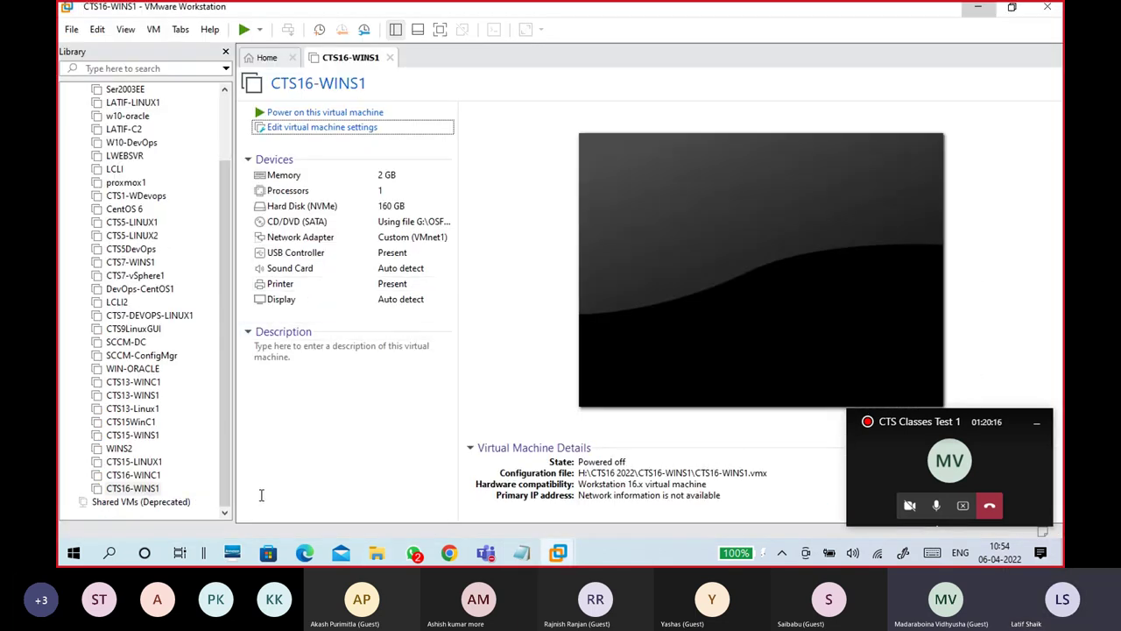
Step: Open CTS16-WINS1's VM directory in a maximized File Explorer window
{"action": "right_click", "coordinate": [151, 489]}
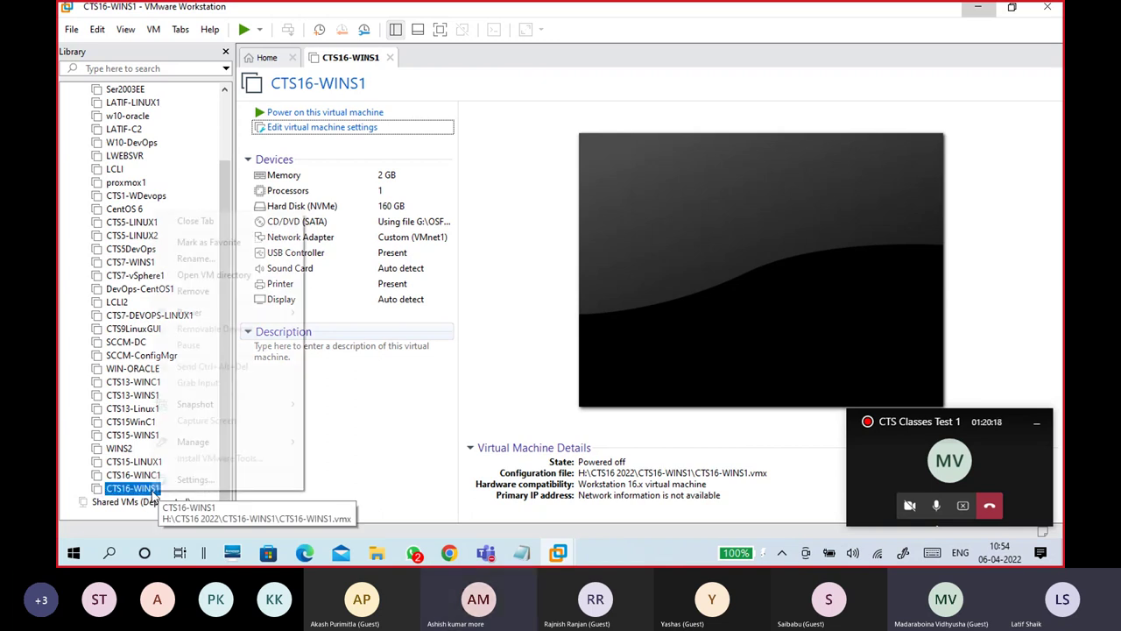
{"action": "left_click", "coordinate": [232, 279]}
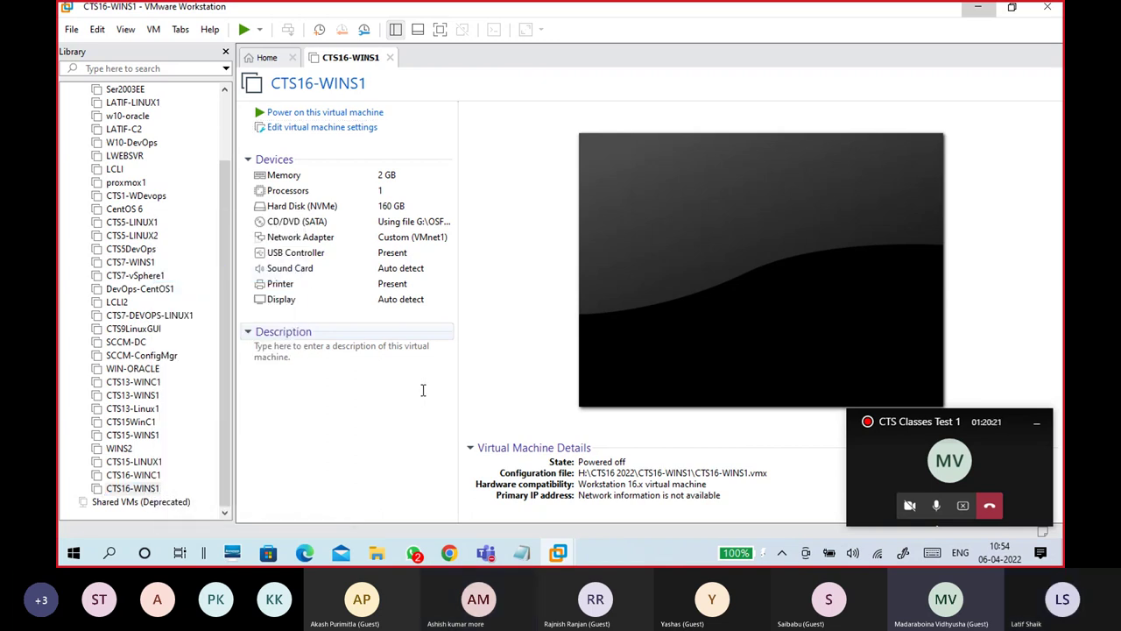
{"action": "left_click", "coordinate": [917, 45]}
Step: Open CTS16-WINS1.vmx with Notepad
{"action": "double_click", "coordinate": [393, 142]}
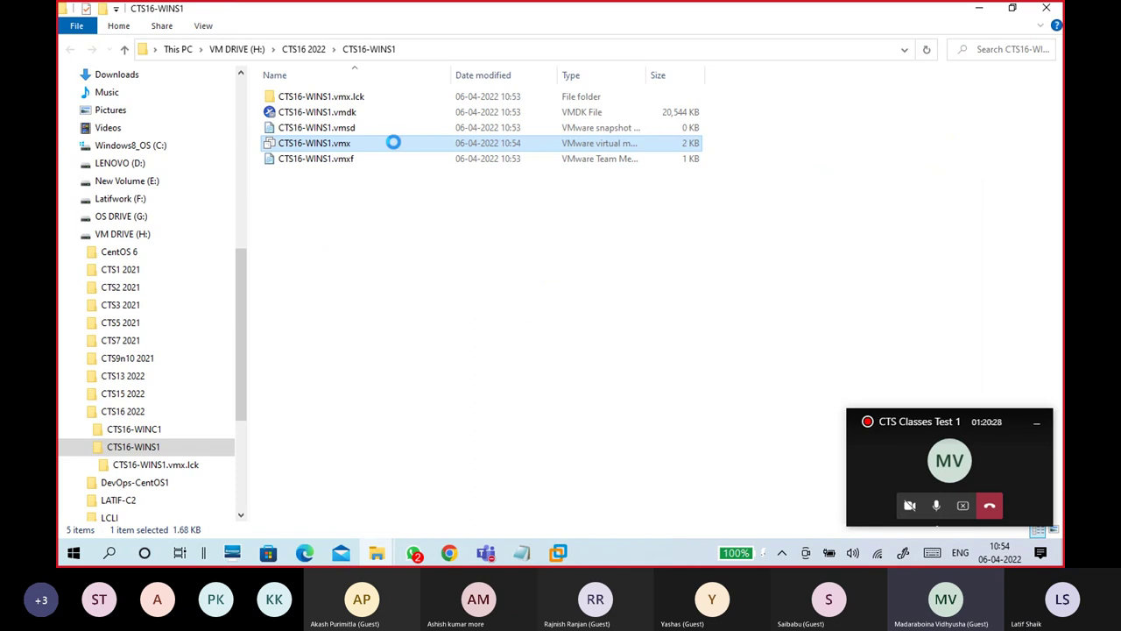
{"action": "right_click", "coordinate": [393, 145]}
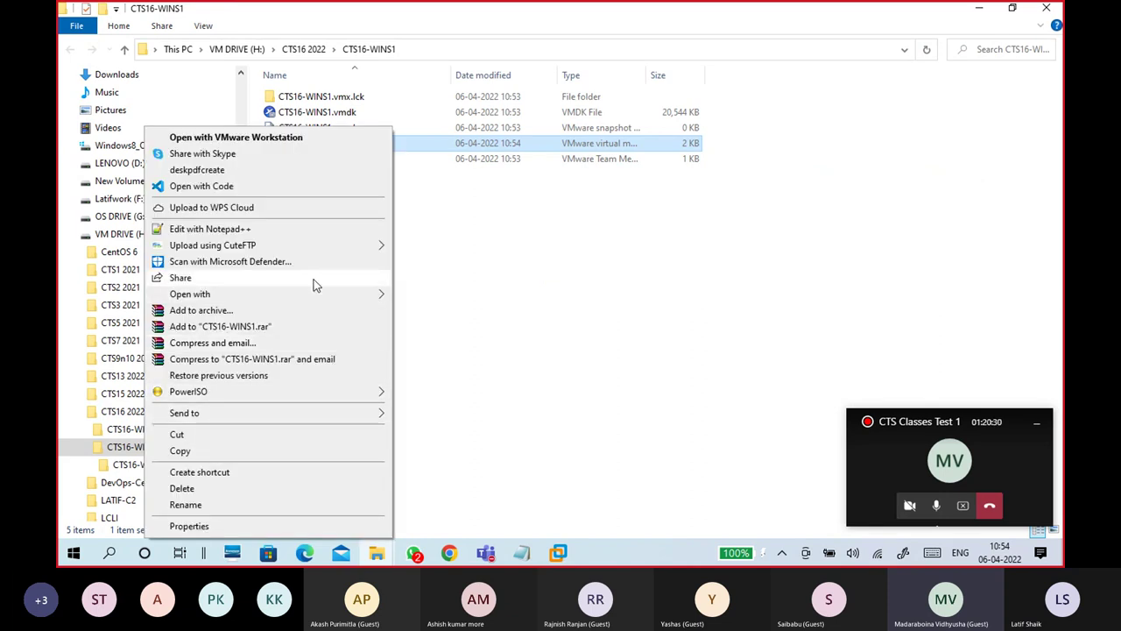
{"action": "mouse_move", "coordinate": [320, 294]}
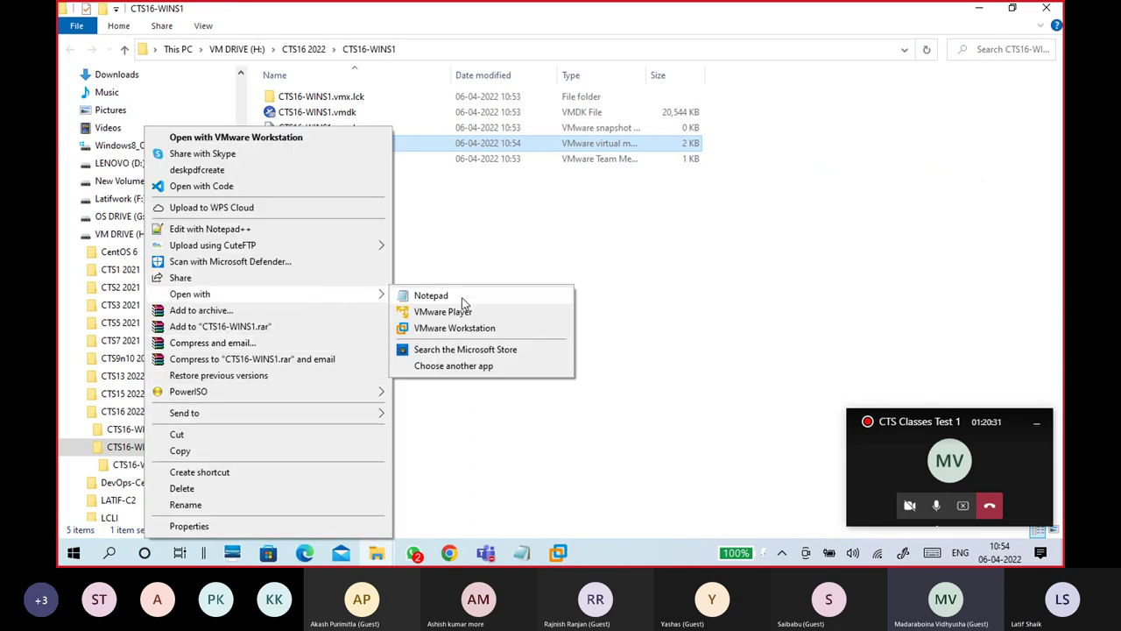
{"action": "left_click", "coordinate": [438, 296]}
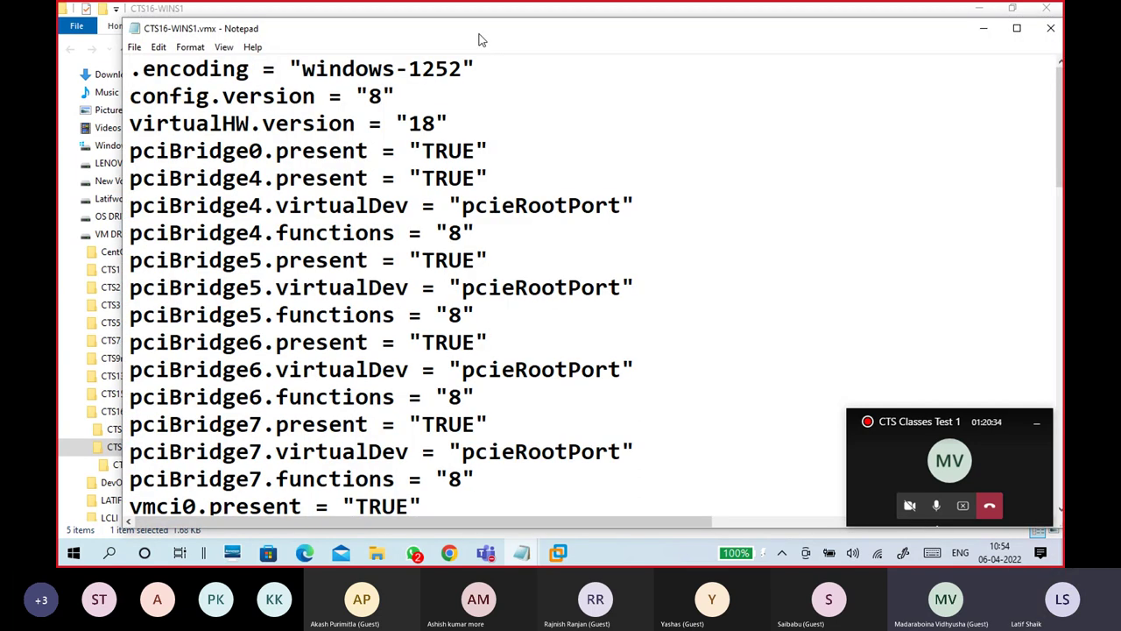
Step: Paste the hypervisor.cpuid.v0, mce.enable and vhu.enable lines at the end of CTS16-WINS1.vmx
{"action": "scroll", "coordinate": [438, 243], "scroll_direction": "down", "scroll_amount": 15}
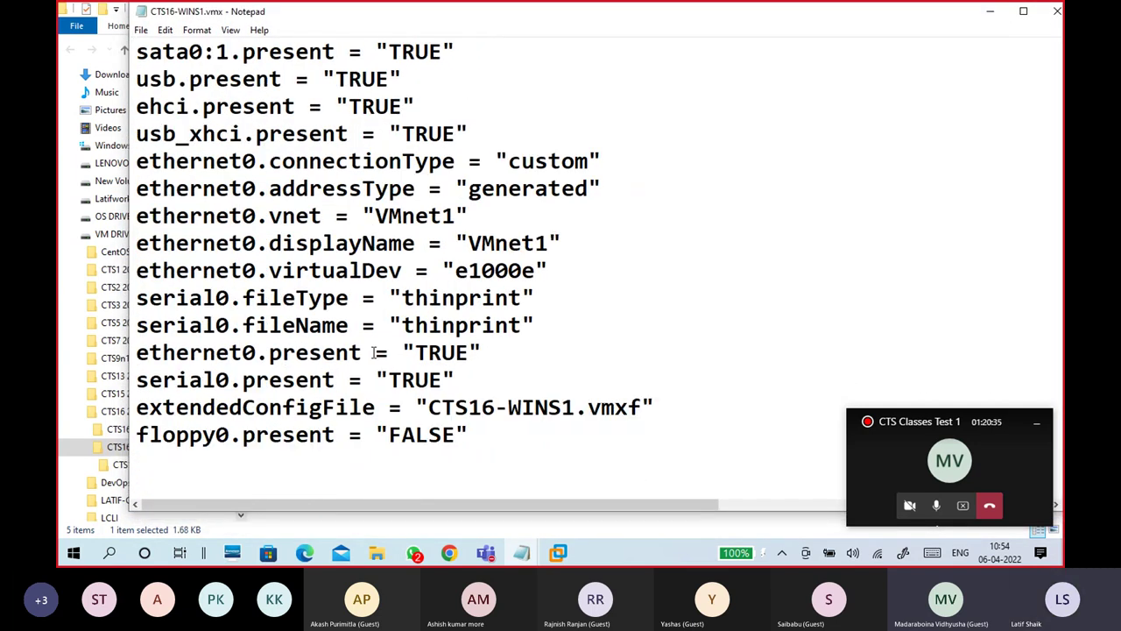
{"action": "left_click", "coordinate": [231, 470]}
{"action": "left_click", "coordinate": [198, 470]}
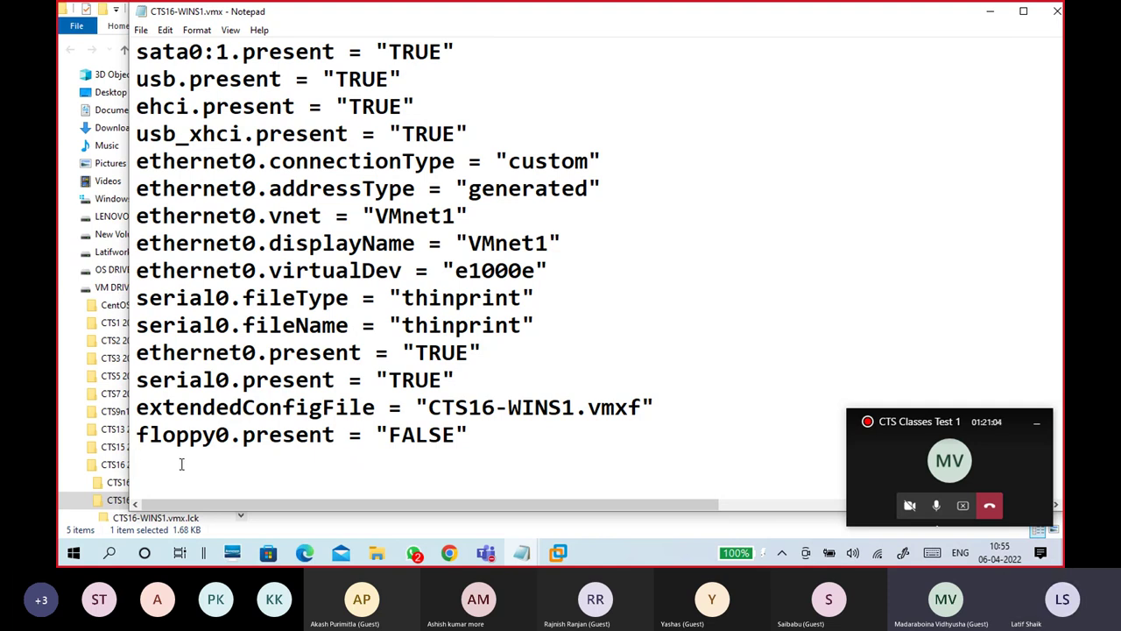
{"action": "key", "text": "ctrl+v"}
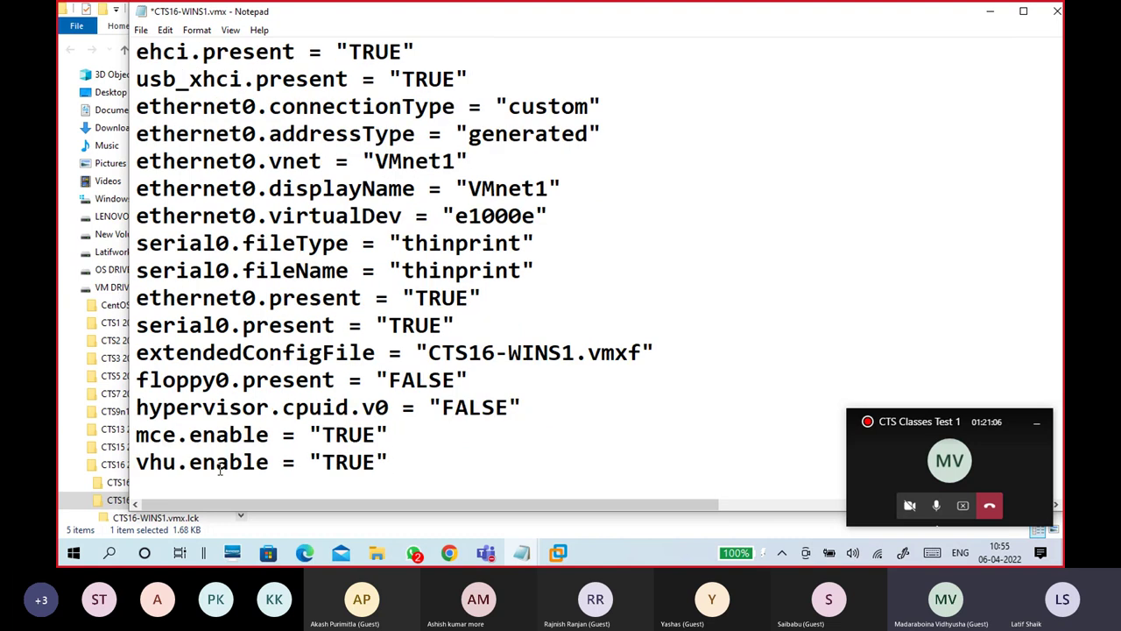
{"action": "left_click", "coordinate": [409, 443]}
{"action": "left_click_drag", "start_coordinate": [409, 447], "coordinate": [107, 411]}
{"action": "left_click", "coordinate": [282, 456]}
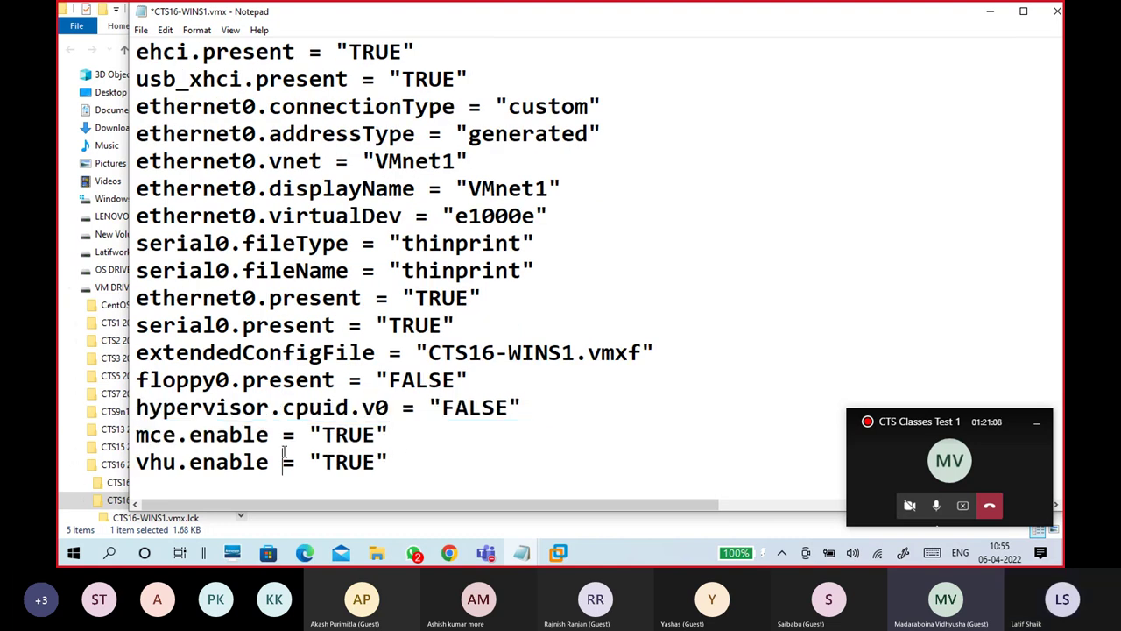
{"action": "left_click_drag", "start_coordinate": [394, 462], "coordinate": [117, 413]}
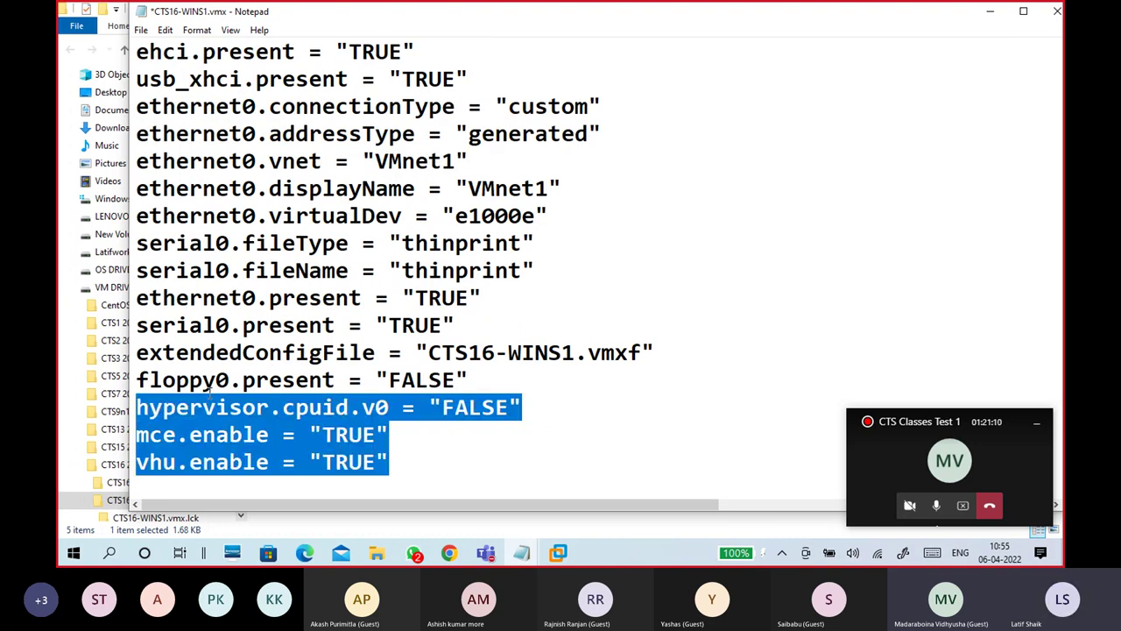
{"action": "left_click", "coordinate": [401, 454]}
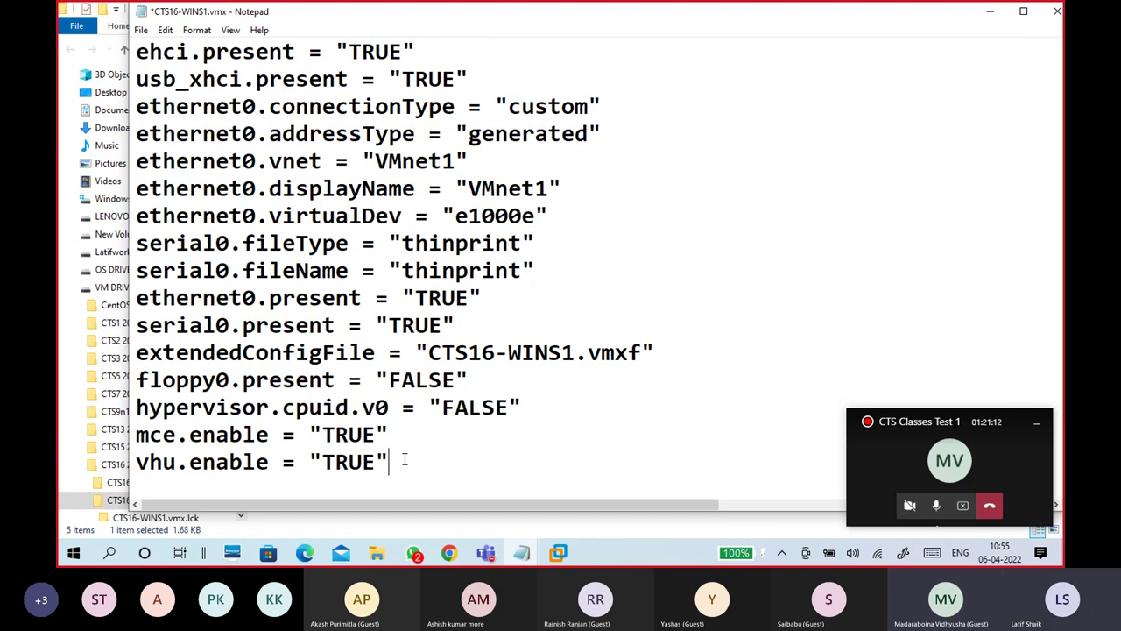
Step: Save the edited .vmx, close Notepad, and minimize Explorer at VM DRIVE (H:)
{"action": "left_click", "coordinate": [389, 408]}
{"action": "left_click_drag", "start_coordinate": [389, 408], "coordinate": [362, 408]}
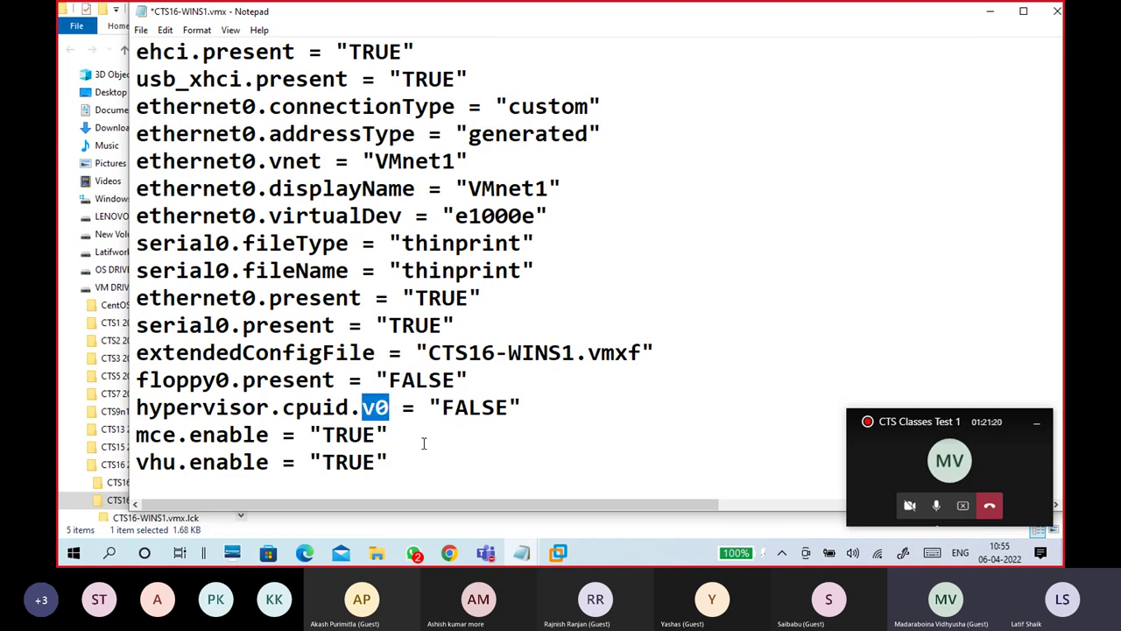
{"action": "left_click", "coordinate": [141, 30]}
{"action": "left_click", "coordinate": [144, 97]}
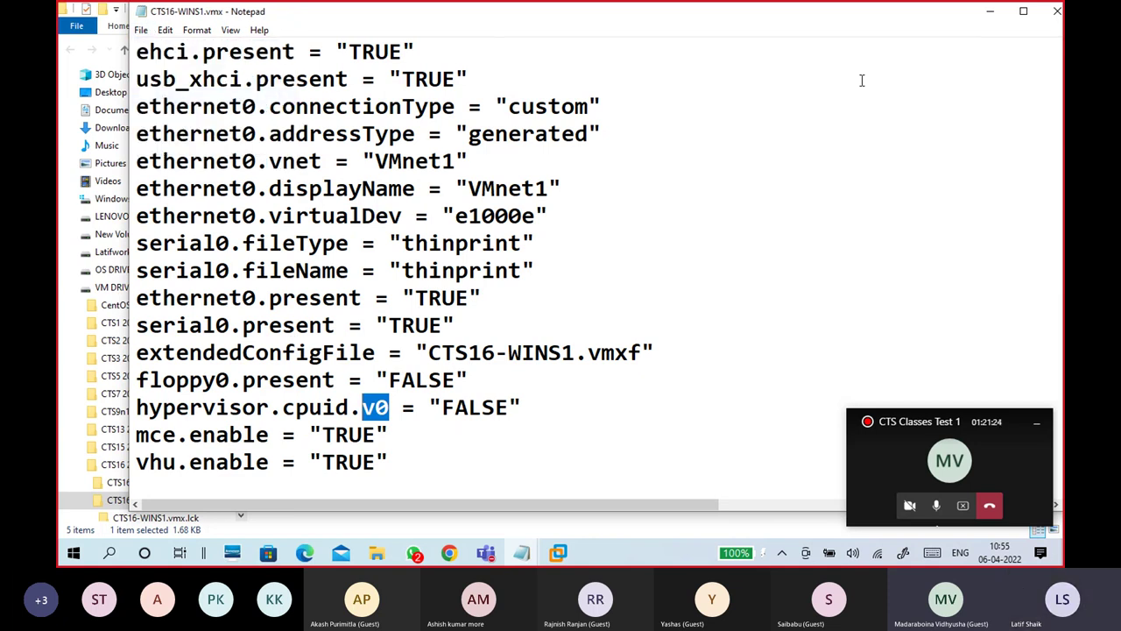
{"action": "left_click", "coordinate": [1058, 11]}
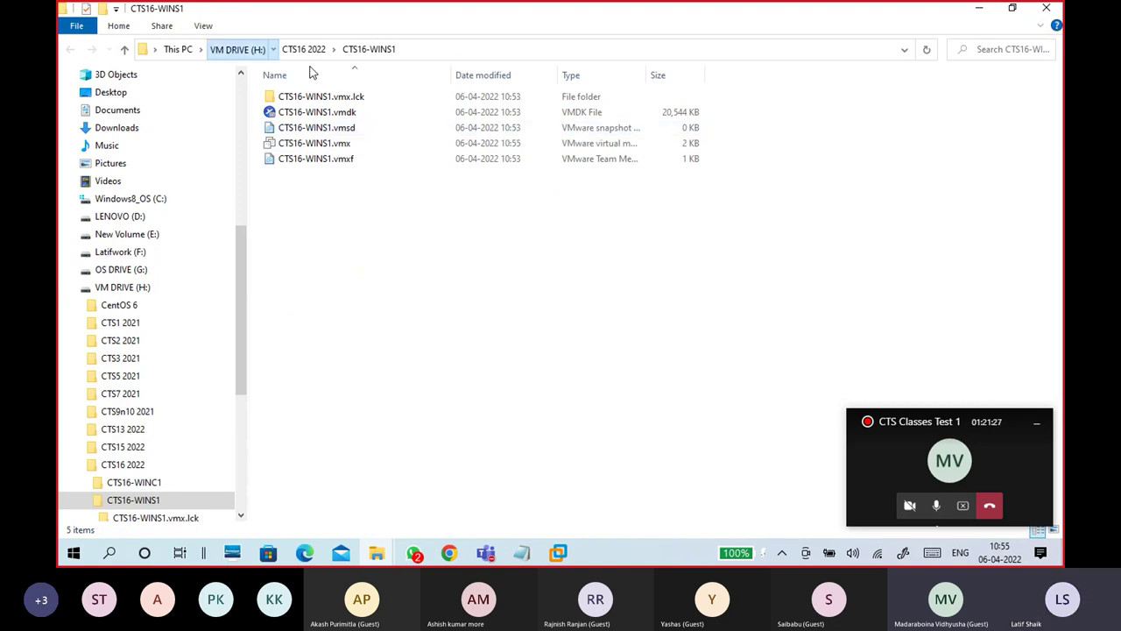
{"action": "left_click", "coordinate": [232, 49]}
{"action": "left_click", "coordinate": [978, 8]}
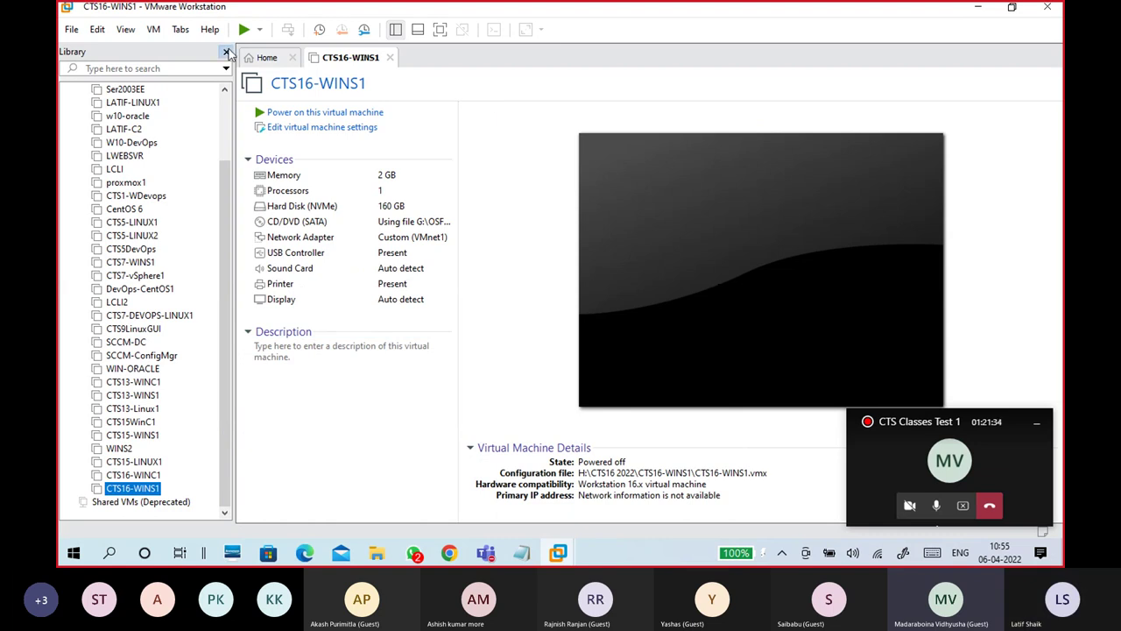
Step: Hide the VM library and power on CTS16-WINS1
{"action": "left_click", "coordinate": [225, 51]}
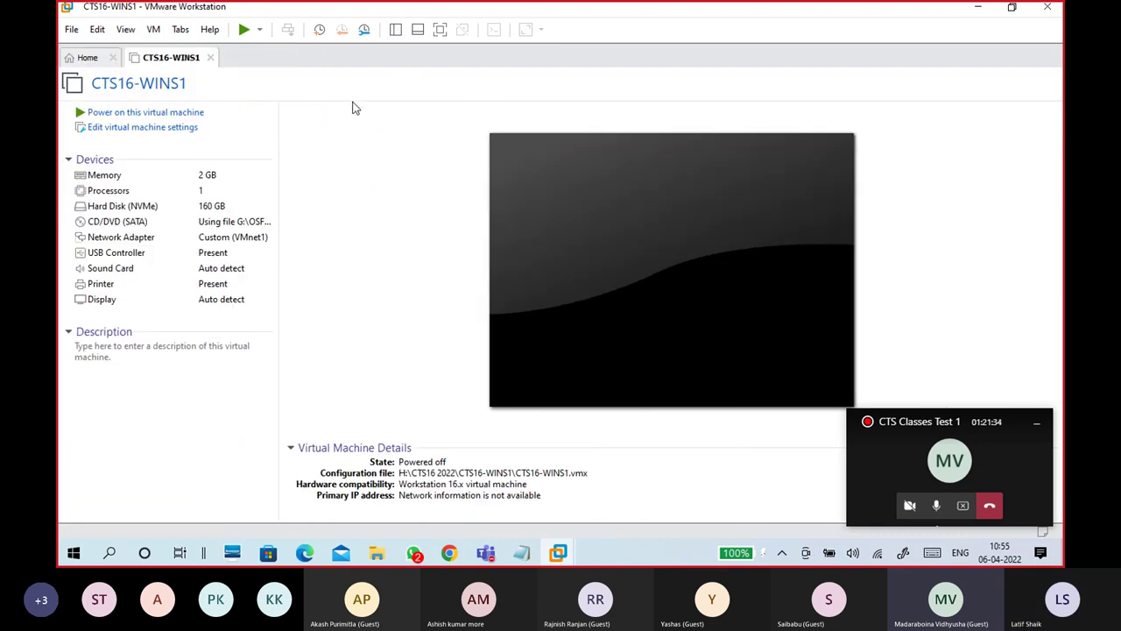
{"action": "left_click", "coordinate": [1036, 422]}
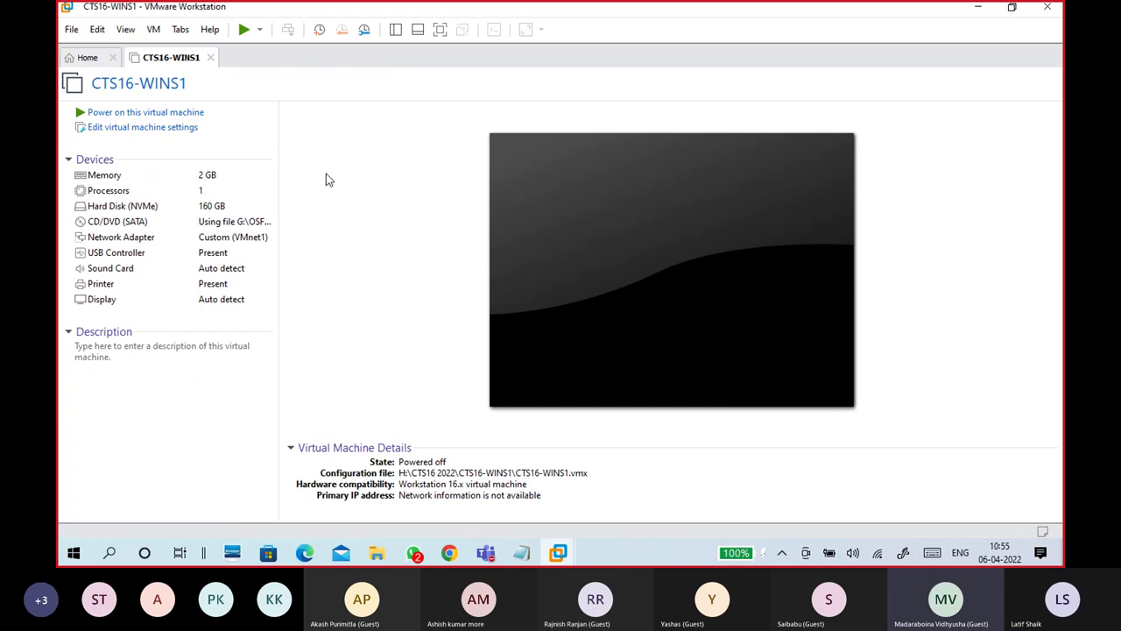
{"action": "left_click", "coordinate": [186, 118]}
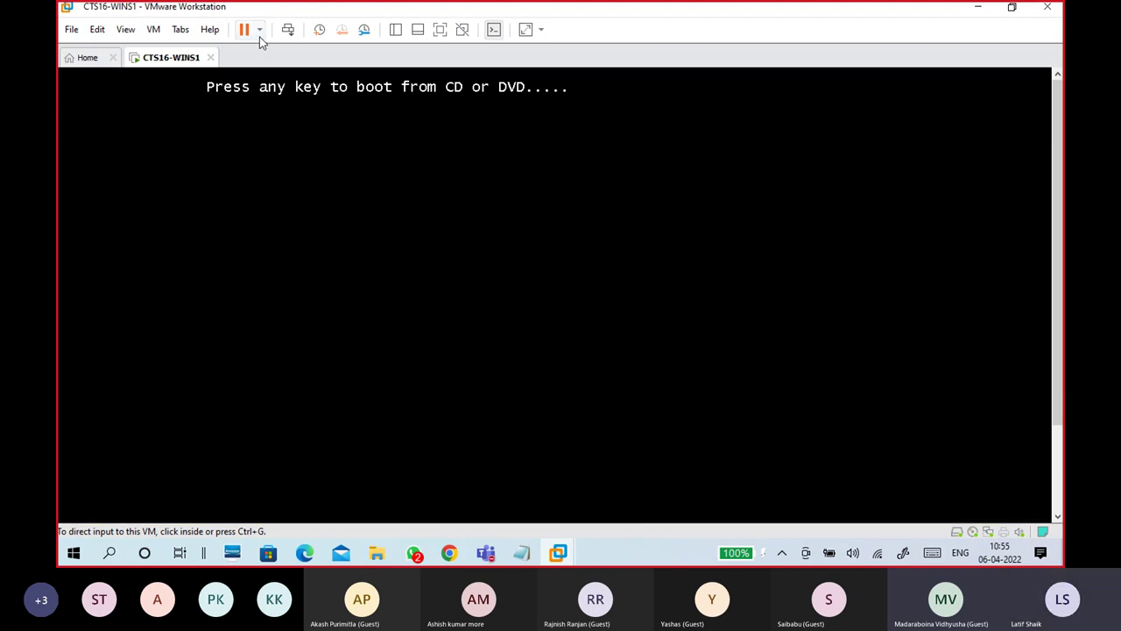
Step: Check the host's memory usage in Task Manager's Performance view
{"action": "right_click", "coordinate": [624, 553]}
{"action": "left_click", "coordinate": [663, 484]}
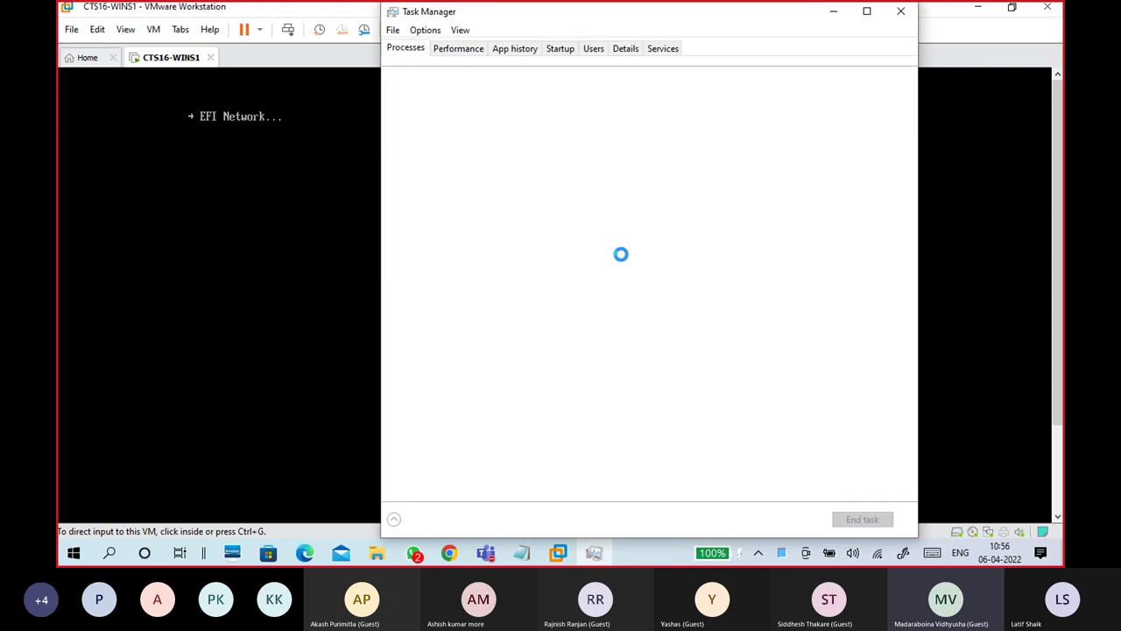
{"action": "left_click", "coordinate": [458, 49]}
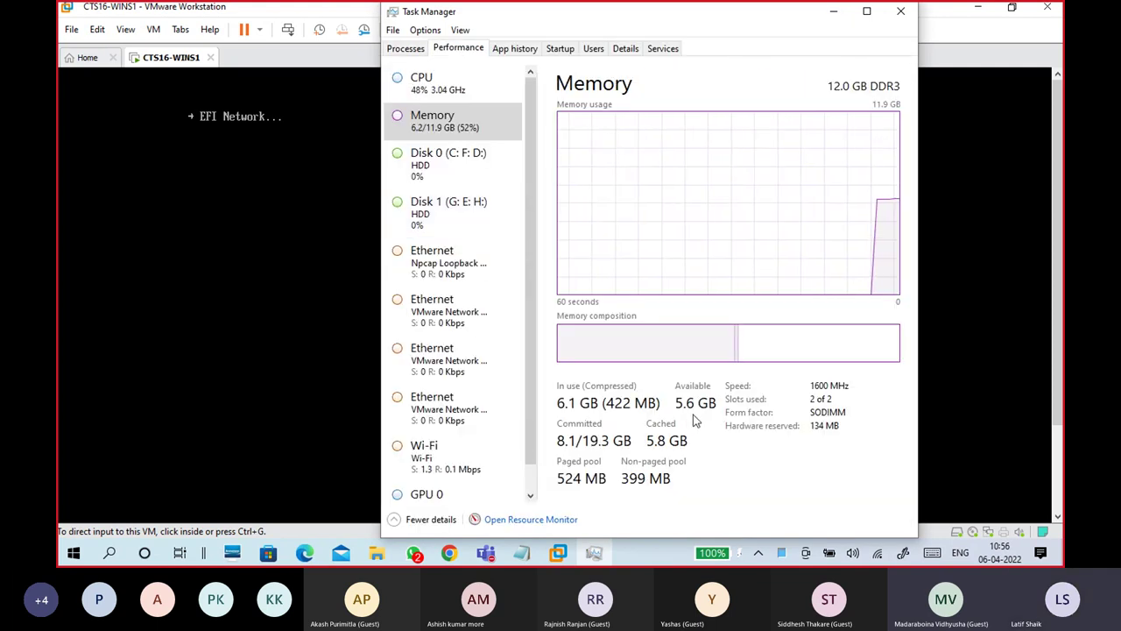
{"action": "left_click", "coordinate": [901, 11]}
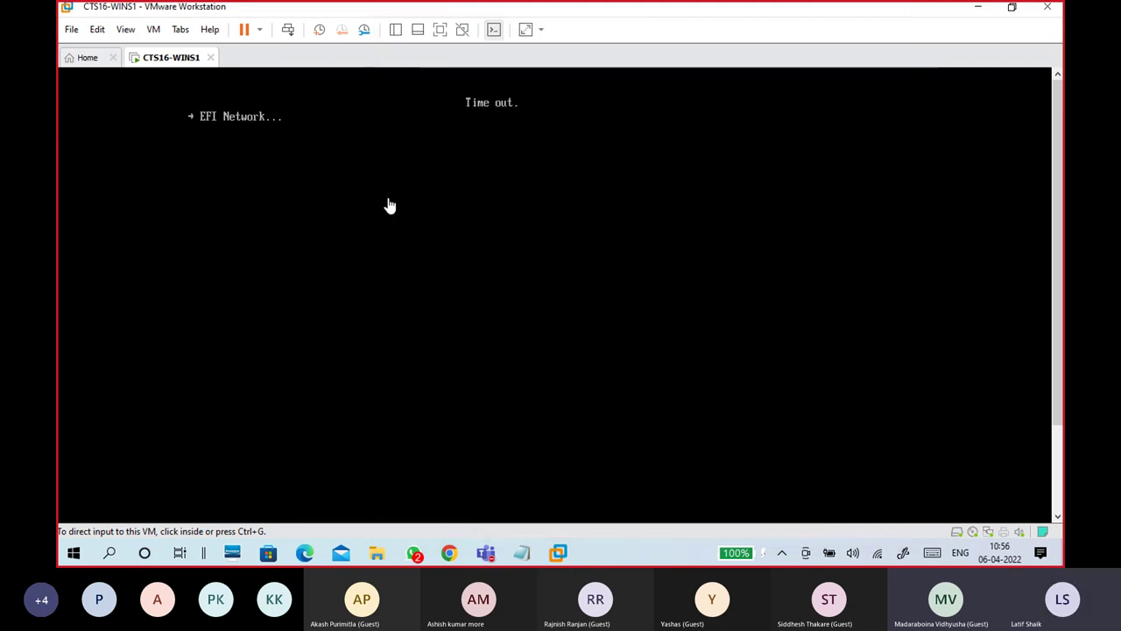
Step: Power off CTS16-WINS1 after its EFI Network boot time-out
{"action": "left_click", "coordinate": [260, 31]}
{"action": "left_click", "coordinate": [213, 143]}
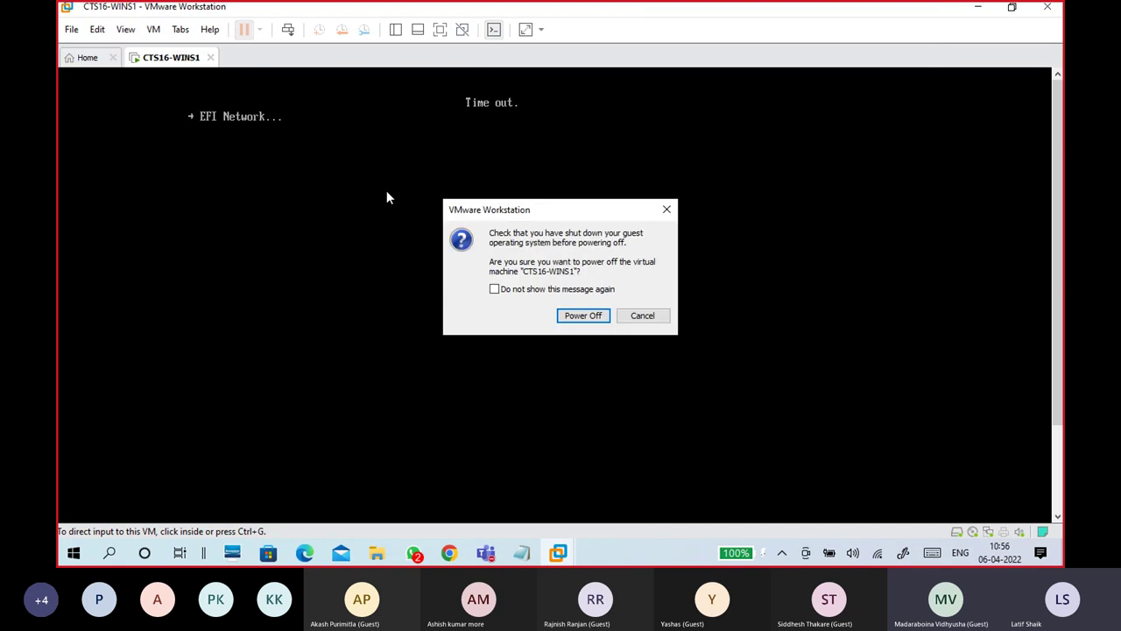
{"action": "left_click", "coordinate": [591, 322]}
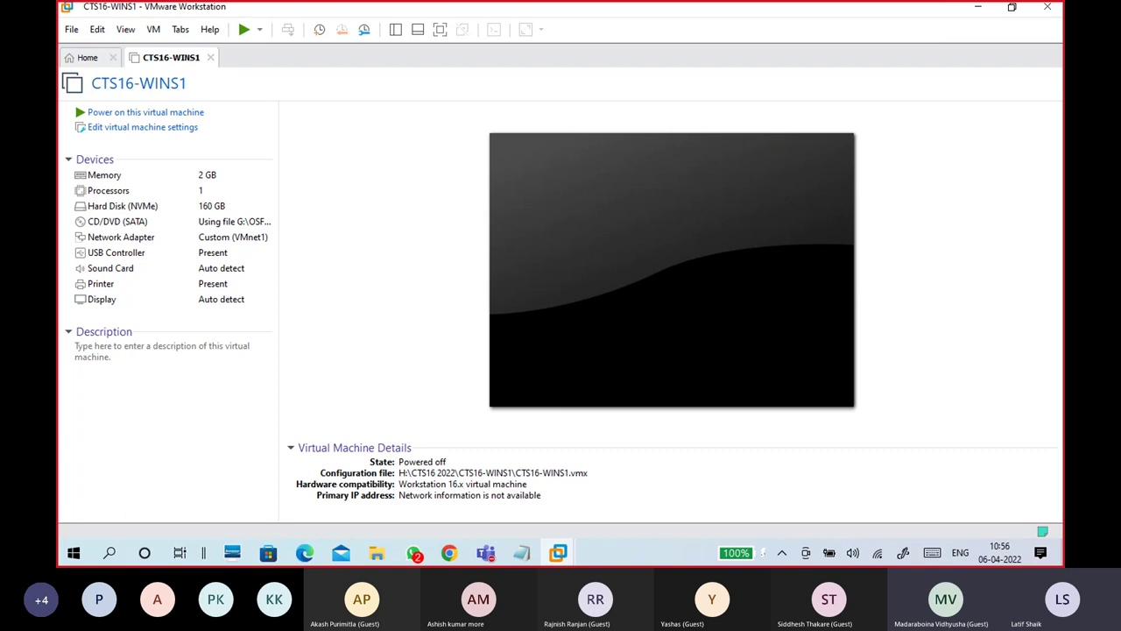
Step: Check host memory in Task Manager (5.9 GB of 11.9 GB free), then open CTS16-WINS1's settings
{"action": "right_click", "coordinate": [623, 553]}
{"action": "left_click", "coordinate": [673, 481]}
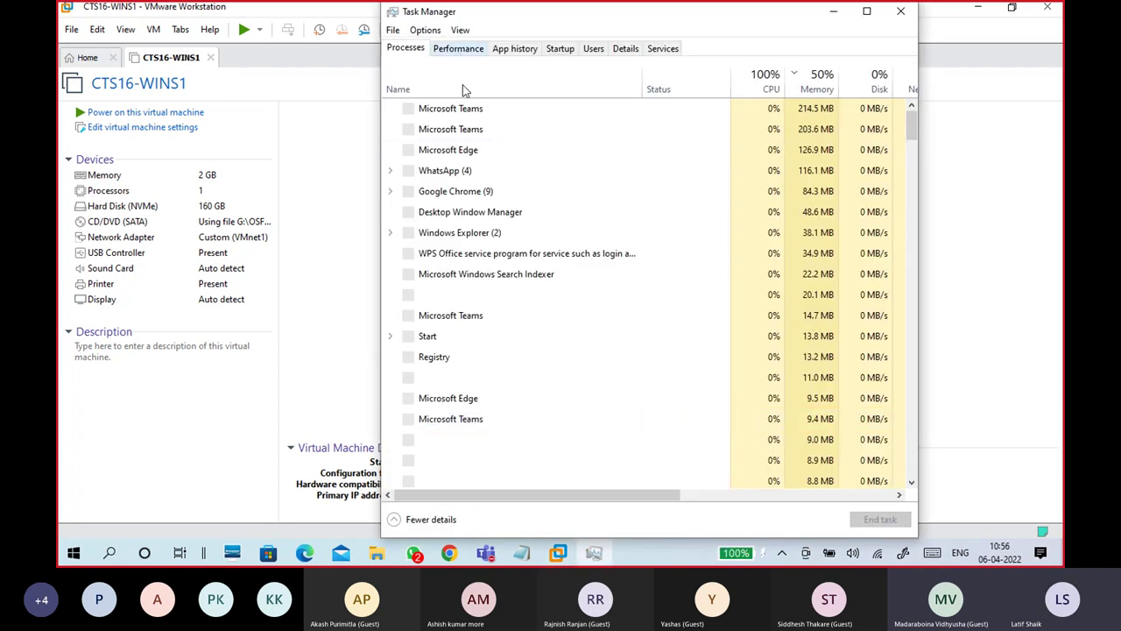
{"action": "left_click", "coordinate": [458, 49]}
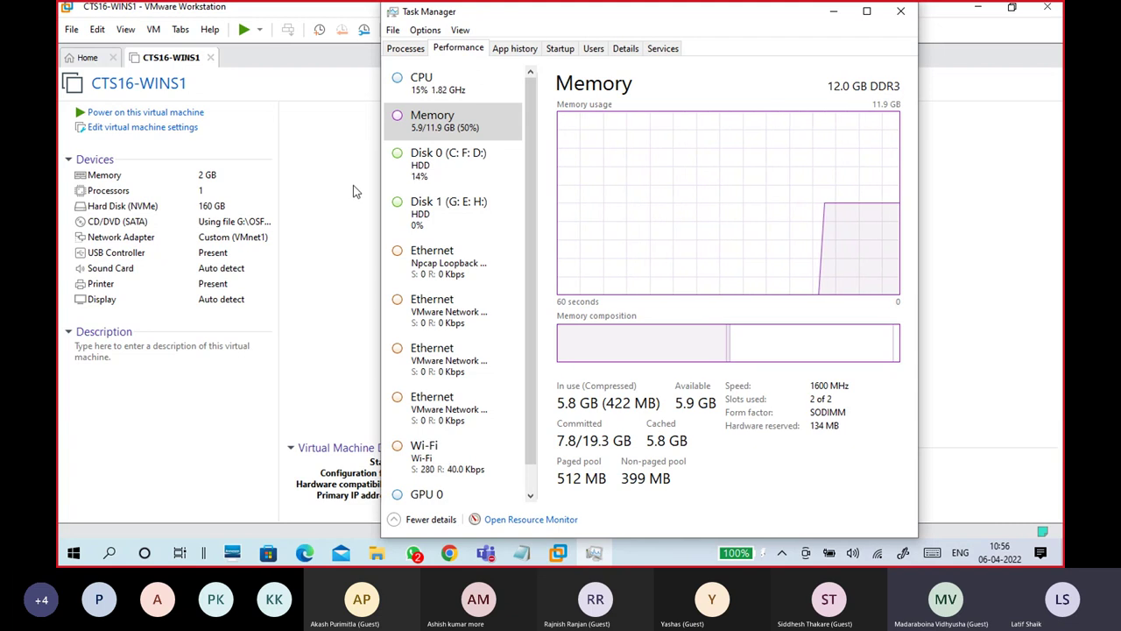
{"action": "left_click", "coordinate": [835, 20]}
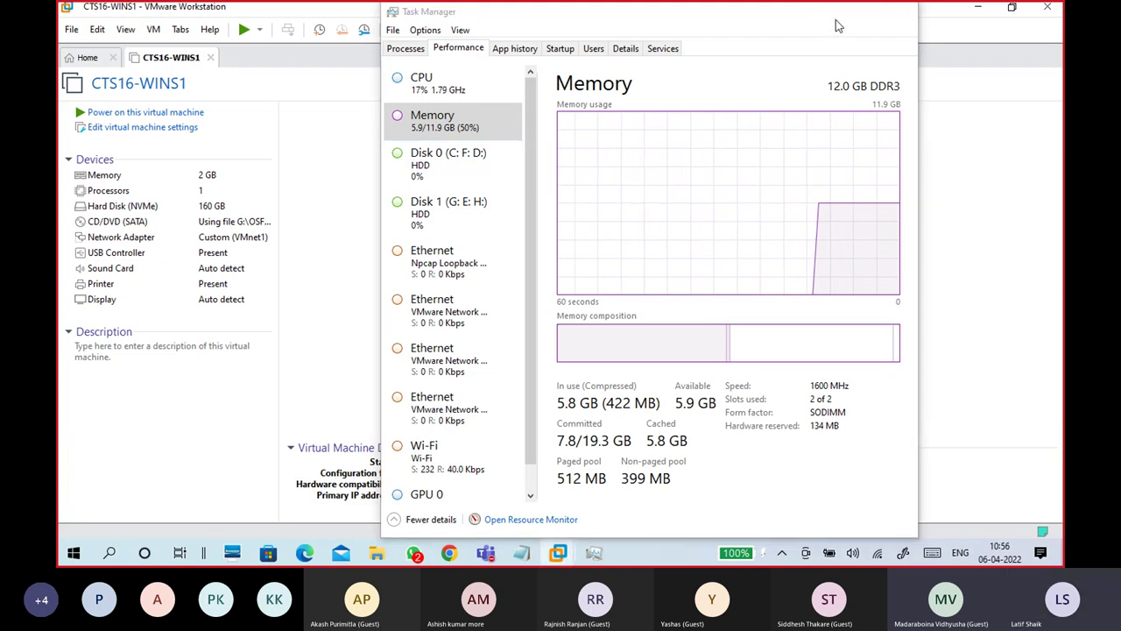
{"action": "left_click", "coordinate": [195, 130]}
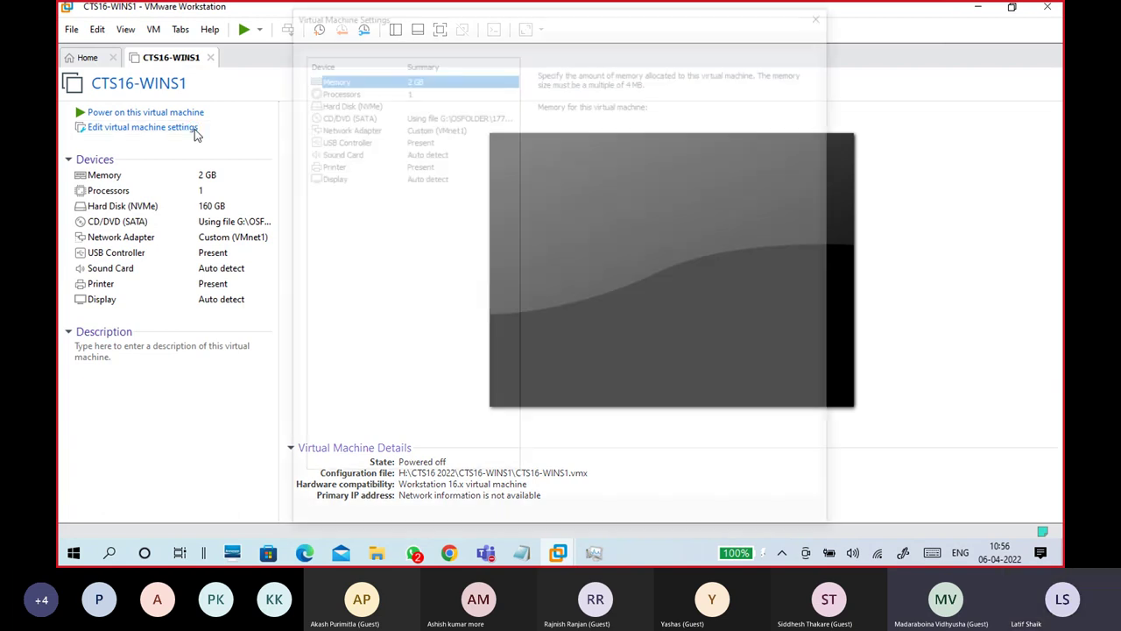
Step: Raise CTS16-WINS1's memory to 4 GB (4096 MB) and save the settings
{"action": "left_click", "coordinate": [557, 192]}
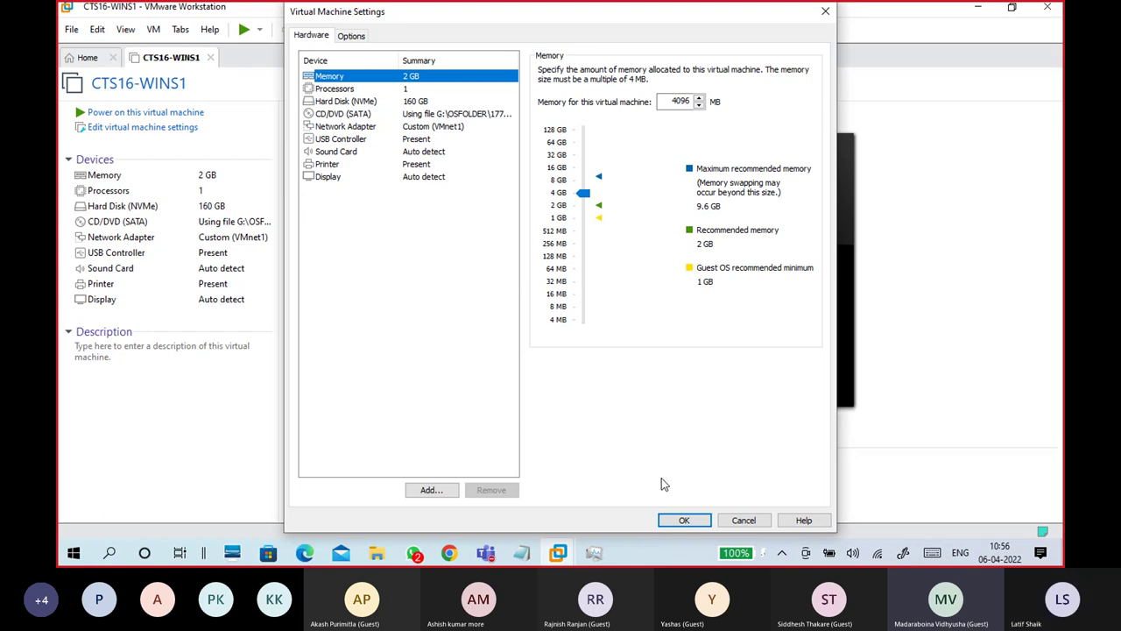
{"action": "left_click", "coordinate": [680, 520]}
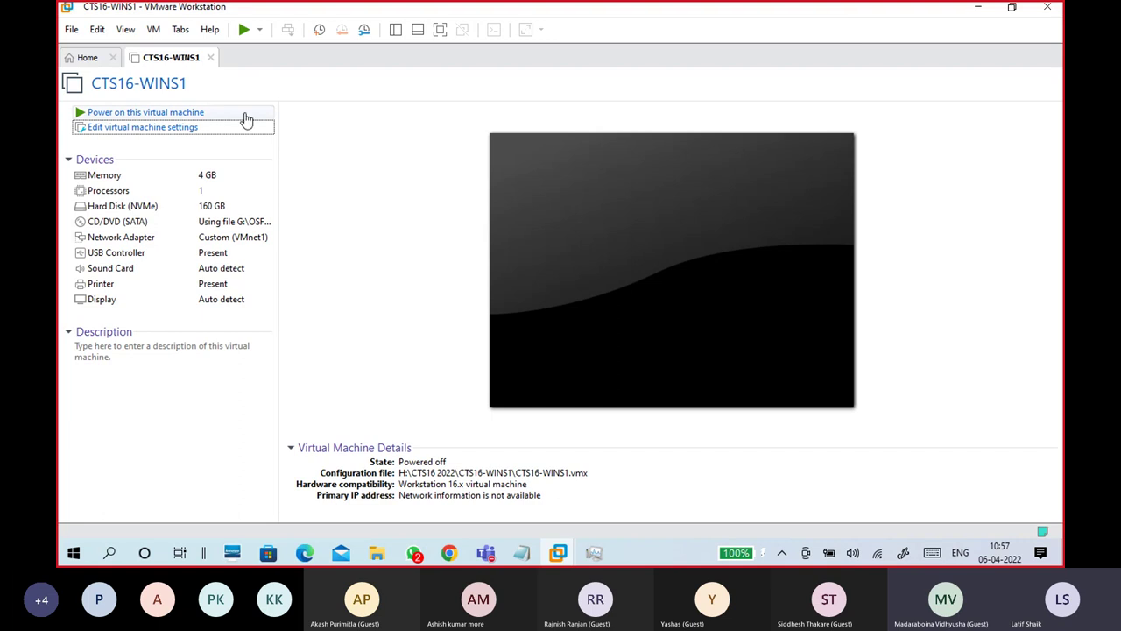
Step: Power on CTS16-WINS1 and recapture input until the boot-from-CD prompt appears
{"action": "left_click", "coordinate": [184, 114]}
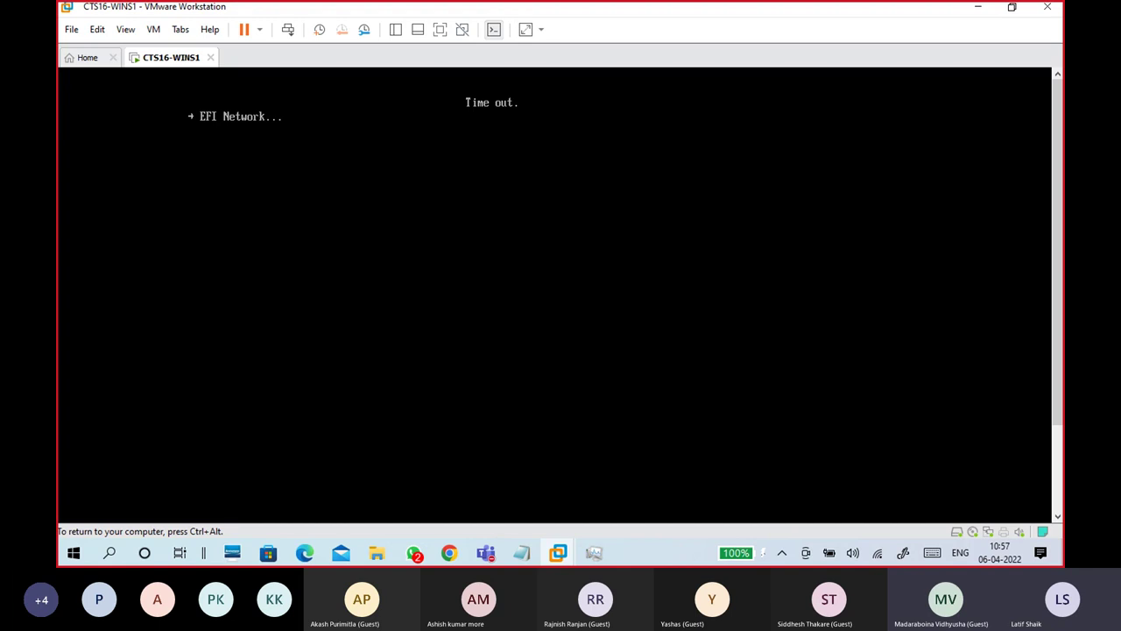
{"action": "key", "text": "ctrl+alt"}
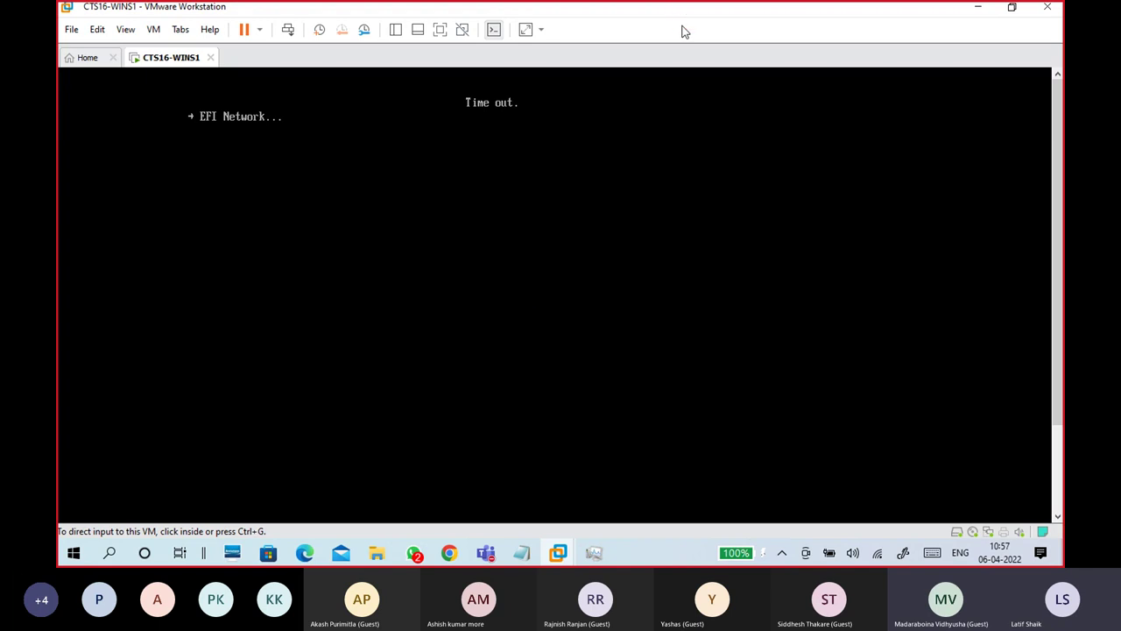
{"action": "left_click", "coordinate": [532, 261]}
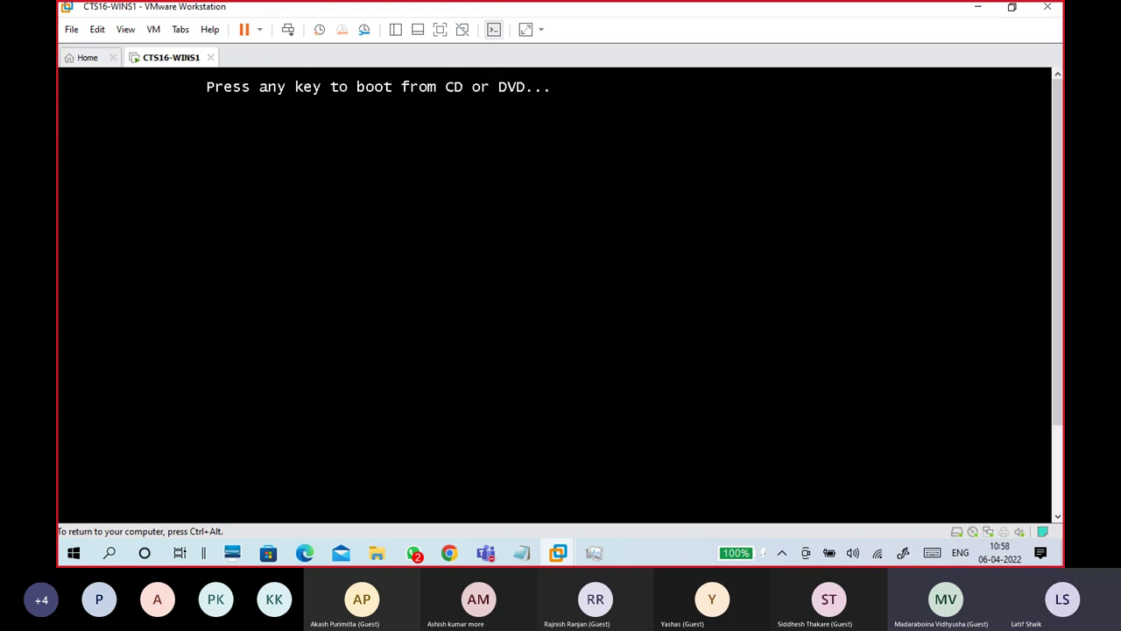
Step: Boot from the DVD into Windows Server 2019 Setup's language and keyboard page
{"action": "key", "text": "Return"}
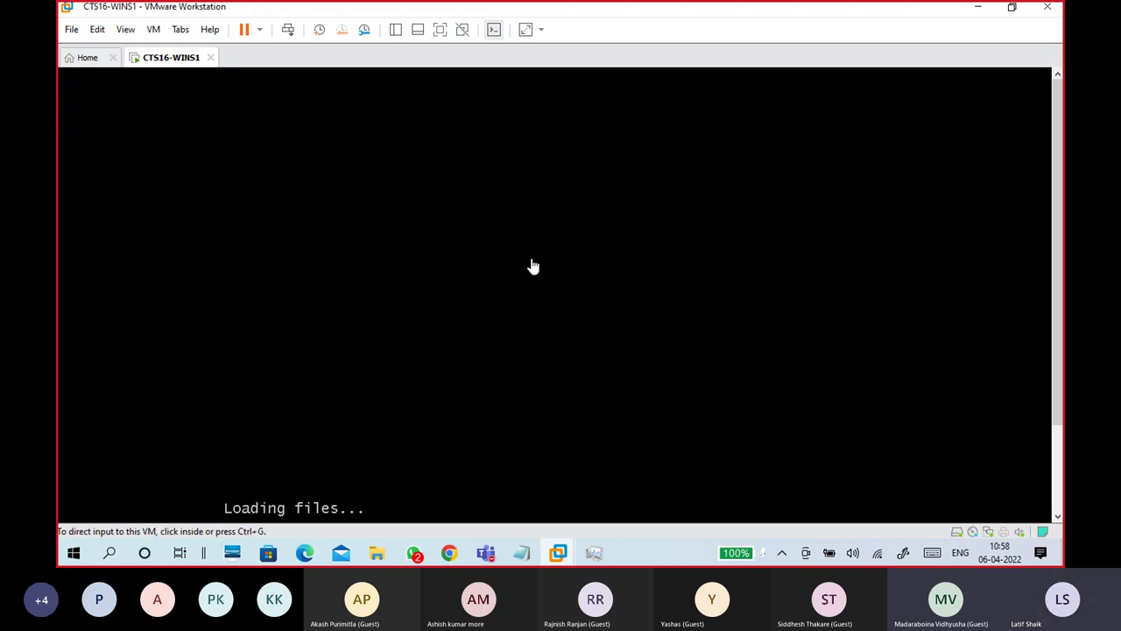
{"action": "scroll", "coordinate": [1062, 313], "scroll_direction": "down", "scroll_amount": 2}
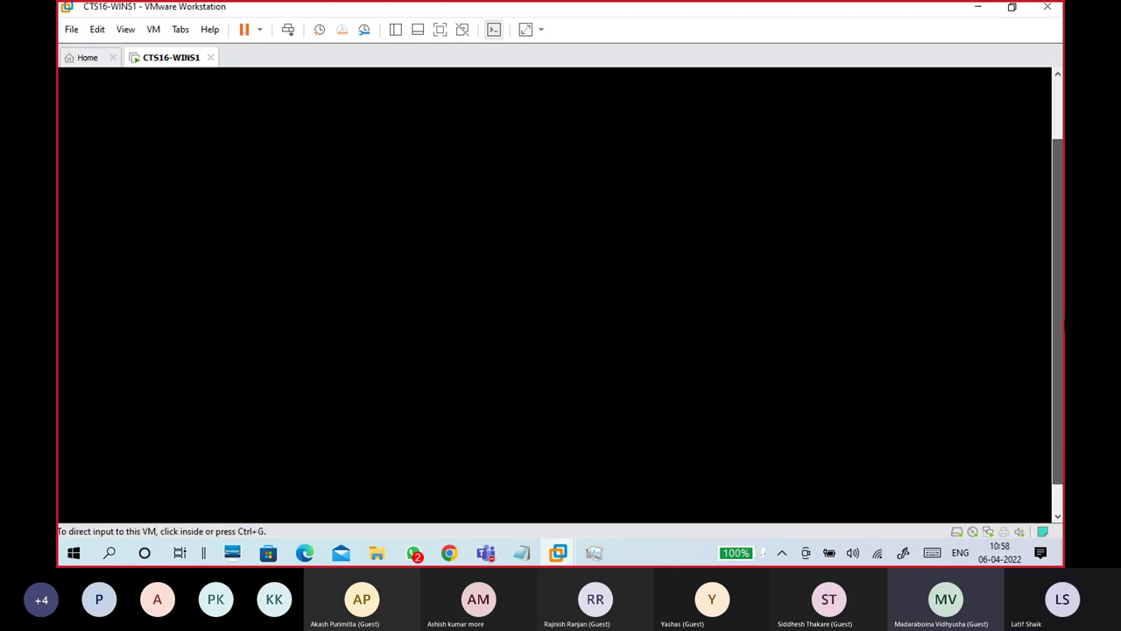
{"action": "scroll", "coordinate": [1056, 261], "scroll_direction": "up", "scroll_amount": 2}
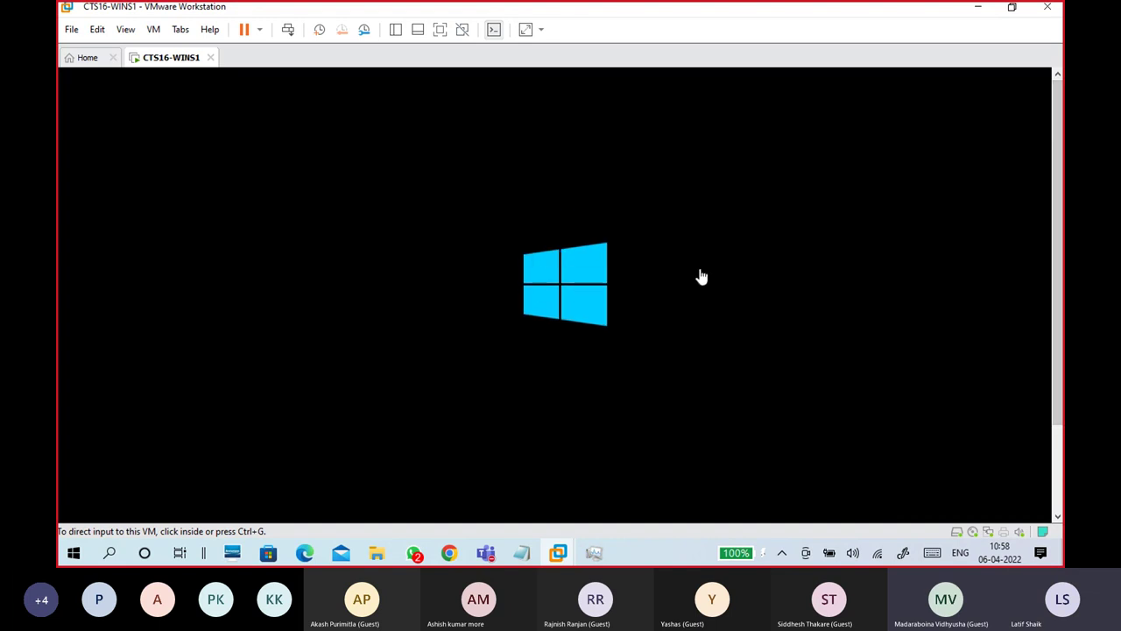
{"action": "left_click", "coordinate": [597, 296]}
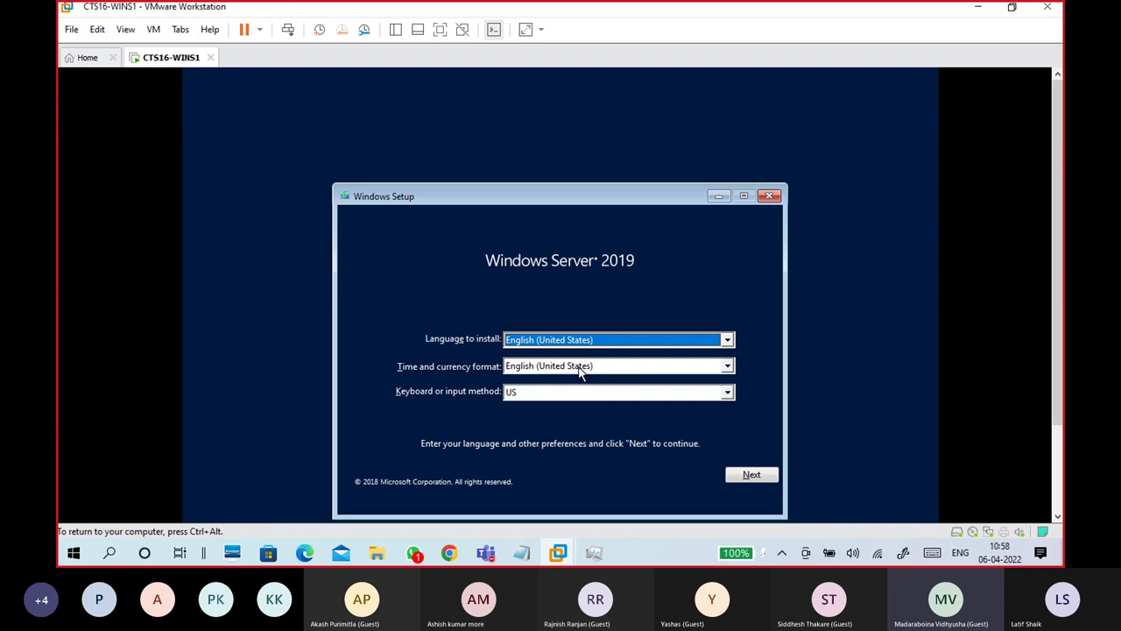
Step: Choose English (India) as the time and currency format, then send input back into the VM
{"action": "left_click", "coordinate": [581, 366]}
{"action": "scroll", "coordinate": [578, 432], "scroll_direction": "up", "scroll_amount": 7}
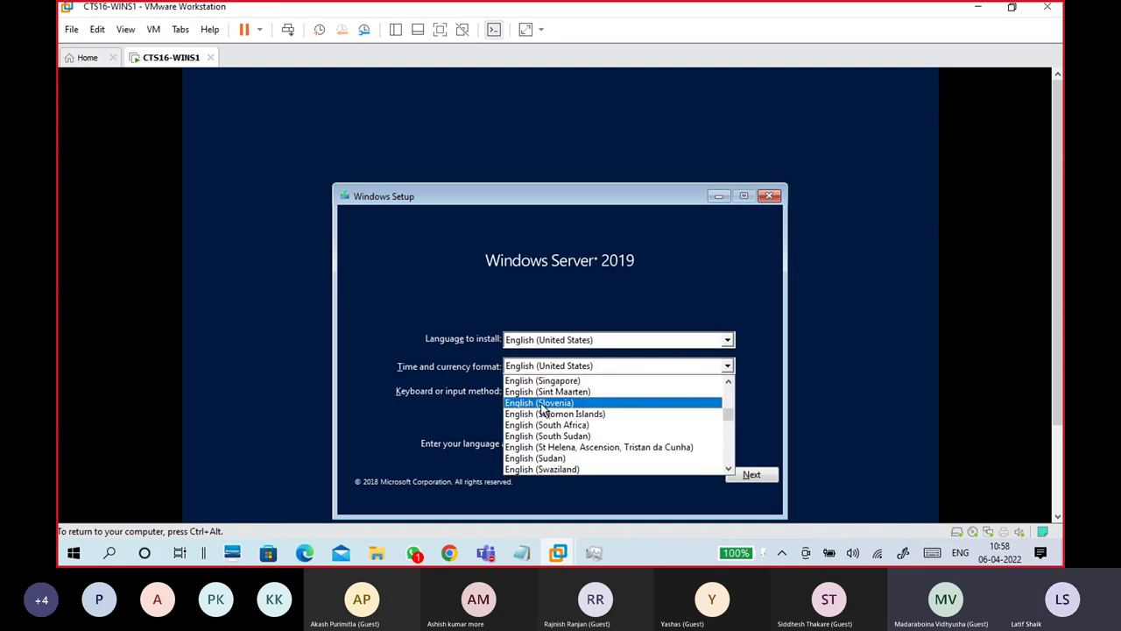
{"action": "scroll", "coordinate": [500, 374], "scroll_direction": "up", "scroll_amount": 2}
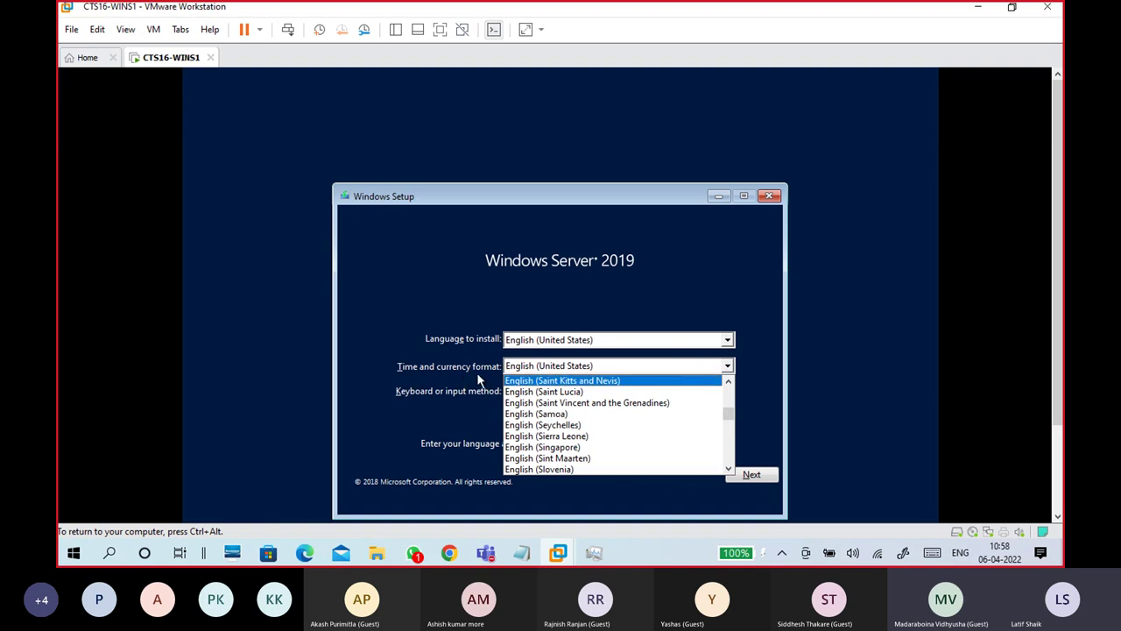
{"action": "scroll", "coordinate": [581, 421], "scroll_direction": "up", "scroll_amount": 3}
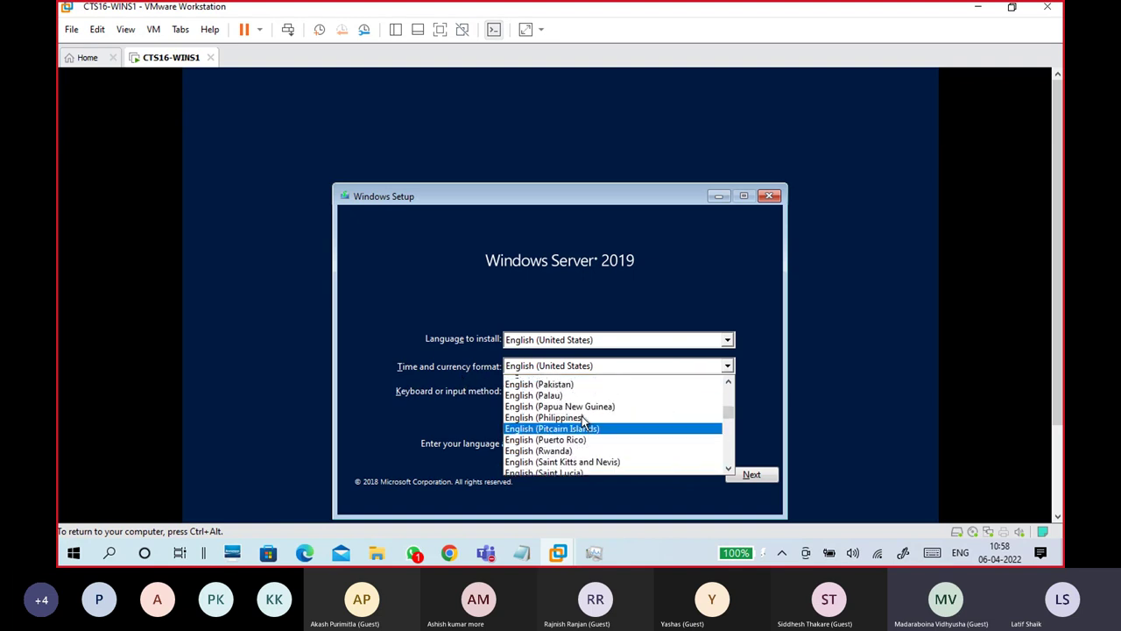
{"action": "scroll", "coordinate": [583, 422], "scroll_direction": "up", "scroll_amount": 2}
{"action": "scroll", "coordinate": [584, 421], "scroll_direction": "up", "scroll_amount": 5}
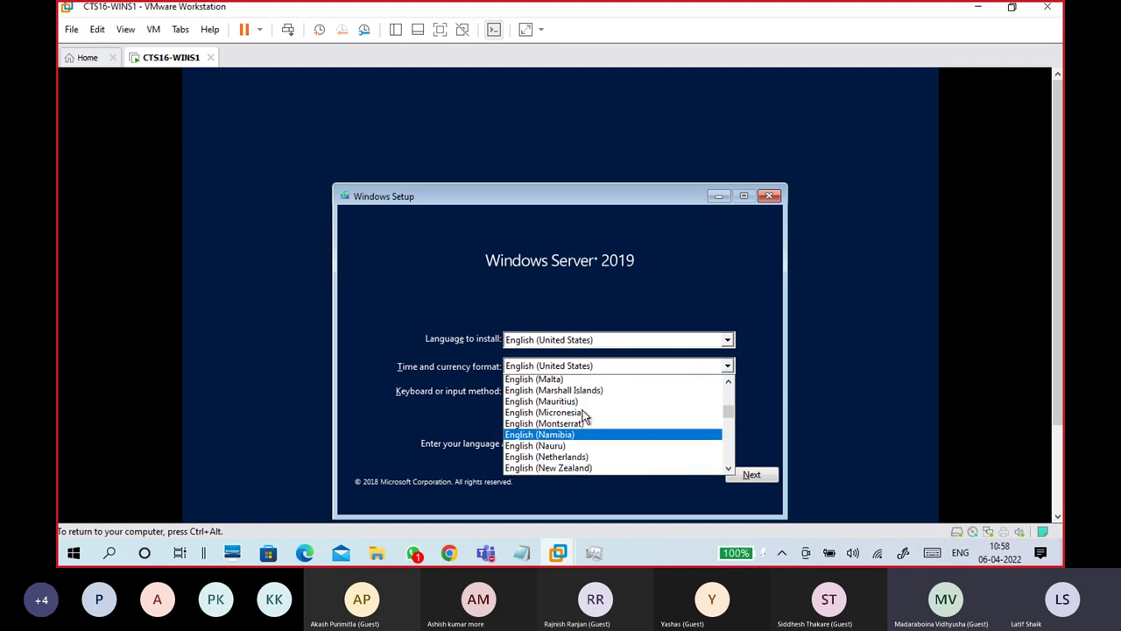
{"action": "scroll", "coordinate": [583, 418], "scroll_direction": "up", "scroll_amount": 4}
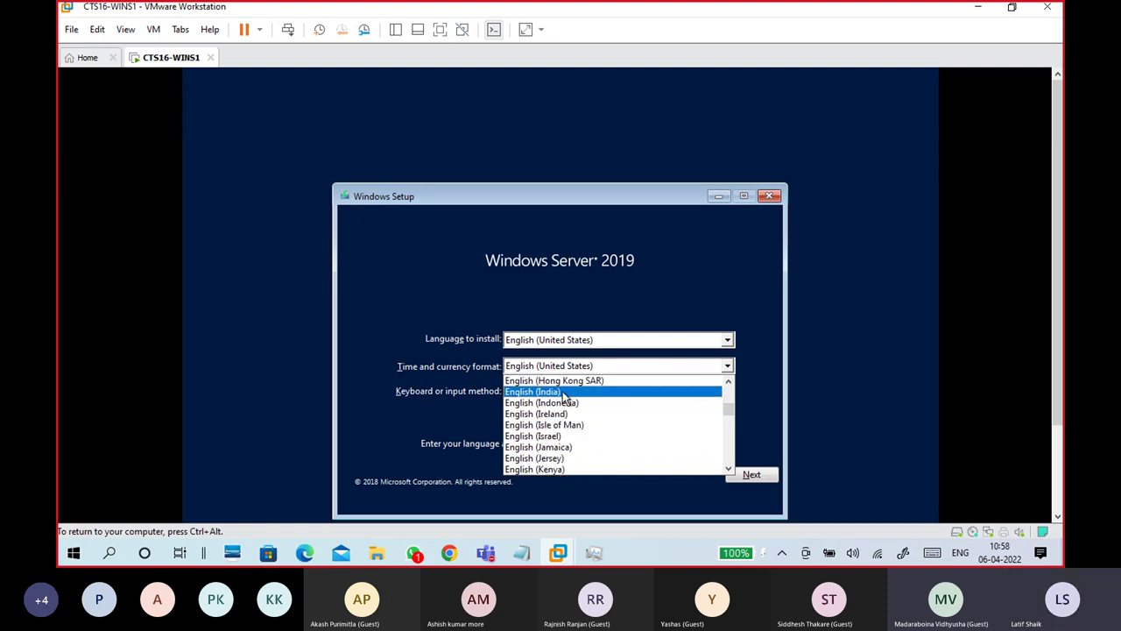
{"action": "left_click", "coordinate": [565, 391]}
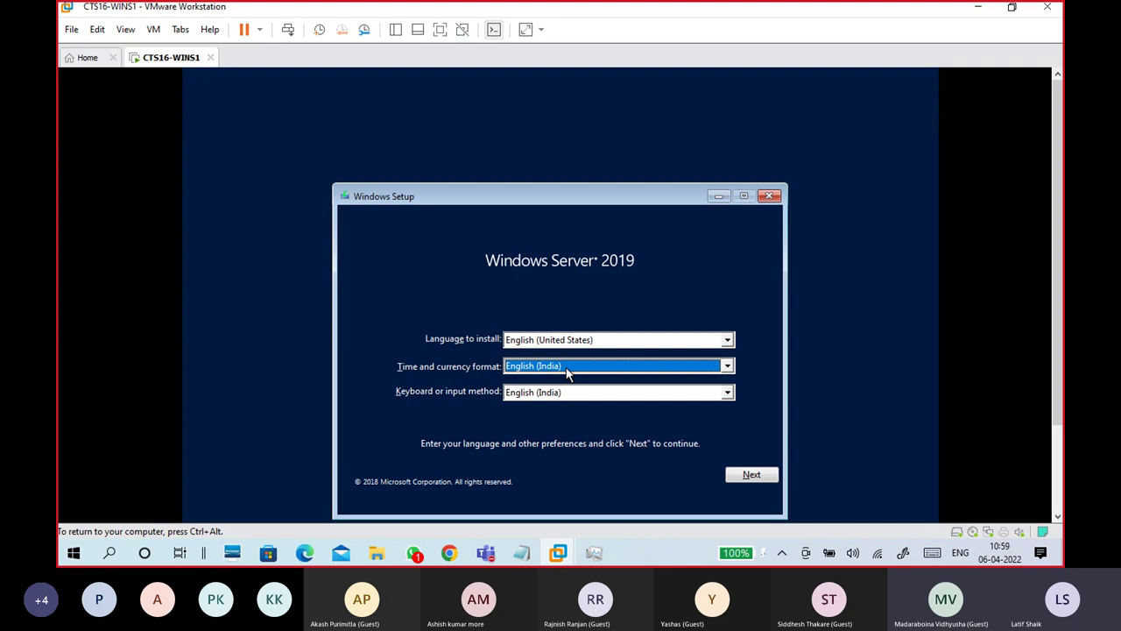
{"action": "left_click_drag", "start_coordinate": [1053, 233], "coordinate": [1058, 289]}
{"action": "left_click", "coordinate": [468, 211]}
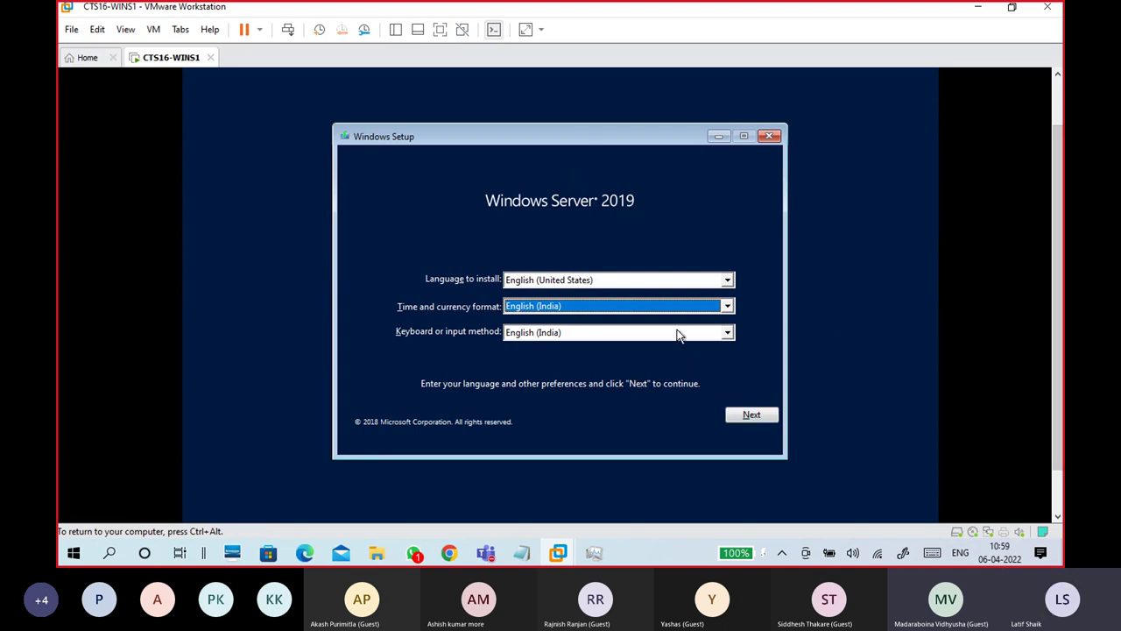
Step: Continue past the language page, start Install now, and release input to the host
{"action": "left_click", "coordinate": [746, 415]}
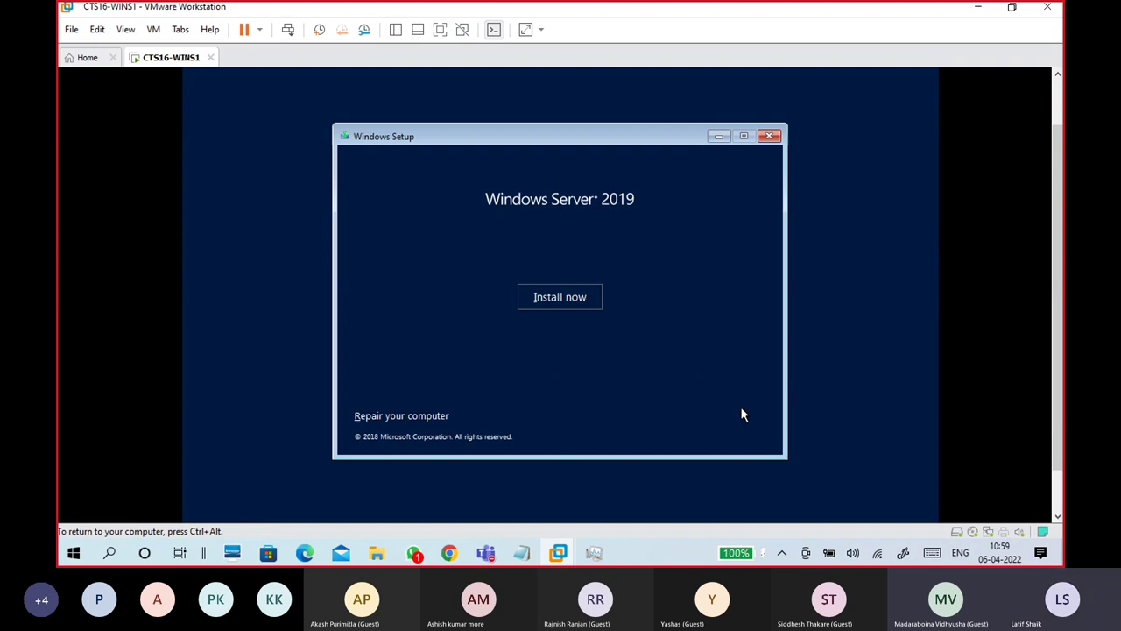
{"action": "left_click", "coordinate": [581, 298]}
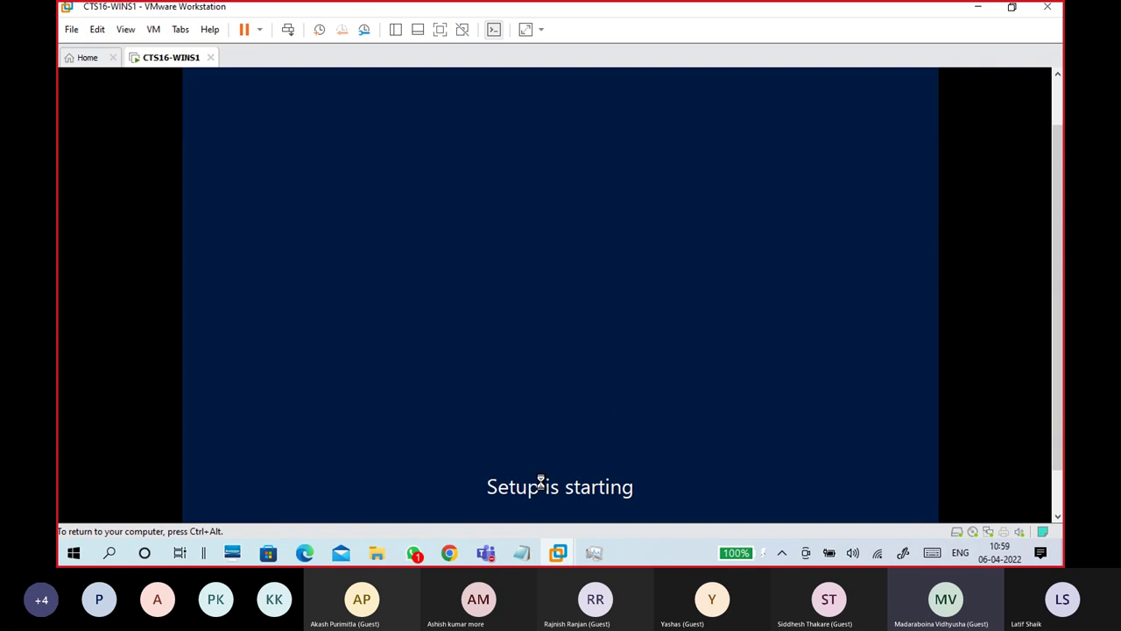
{"action": "key", "text": "ctrl+alt"}
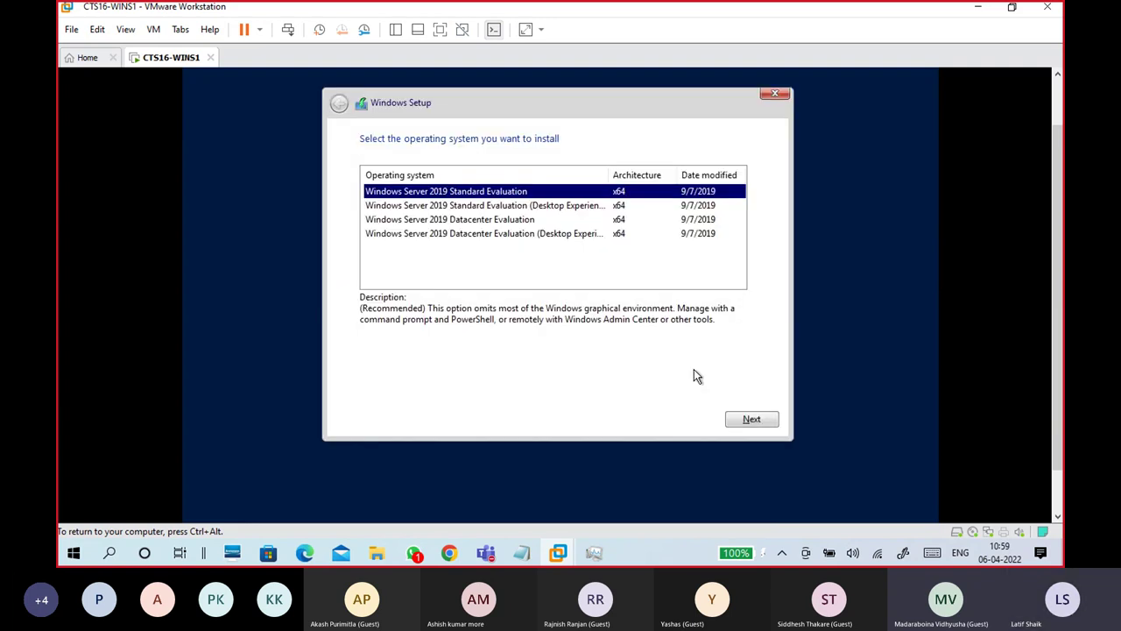
Step: Widen the Operating system column, compare editions, and pick Windows Server 2019 Datacenter Evaluation (Desktop Experience)
{"action": "left_click_drag", "start_coordinate": [1057, 260], "coordinate": [1057, 231]}
{"action": "left_click", "coordinate": [495, 266]}
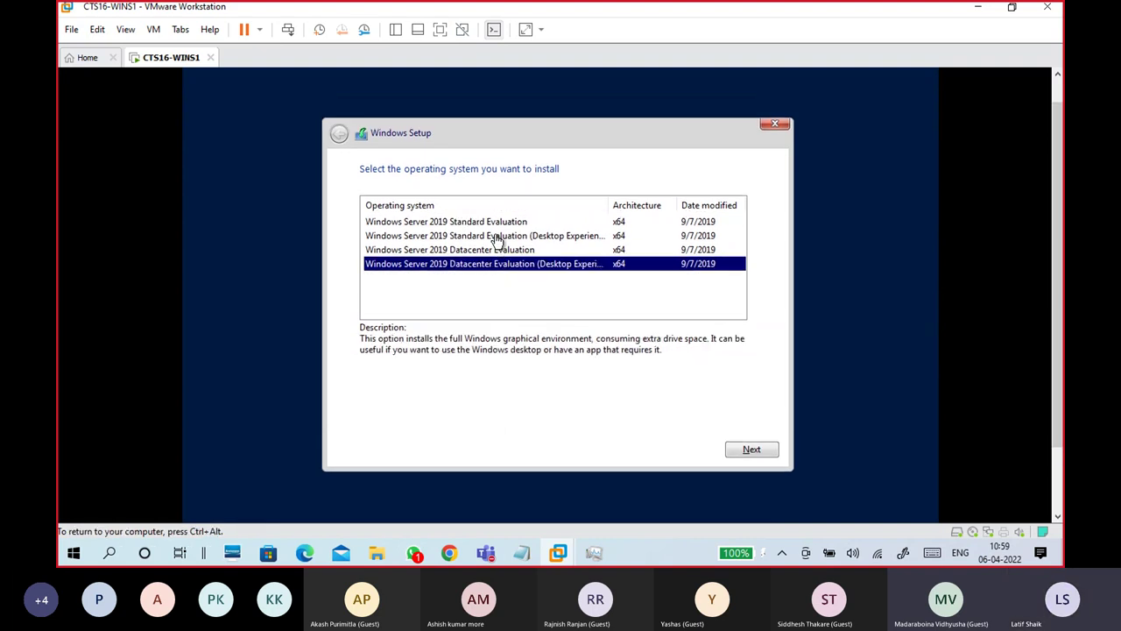
{"action": "left_click", "coordinate": [495, 237]}
{"action": "left_click", "coordinate": [495, 265]}
{"action": "left_click", "coordinate": [495, 237]}
{"action": "left_click", "coordinate": [497, 267]}
{"action": "left_click_drag", "start_coordinate": [610, 203], "coordinate": [622, 202]}
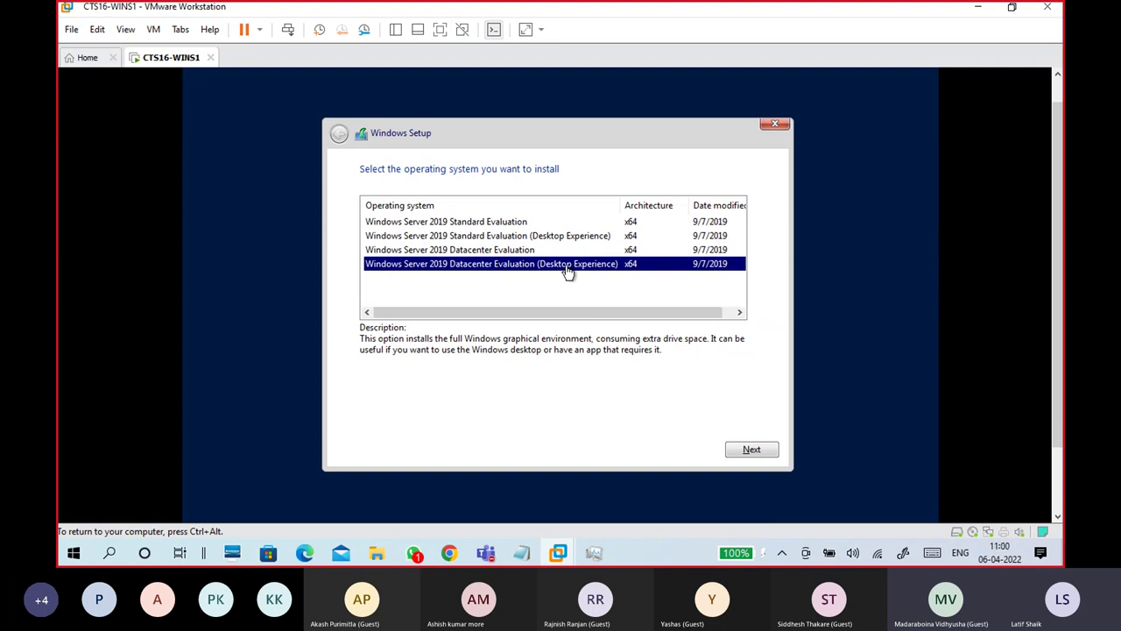
{"action": "left_click", "coordinate": [569, 237]}
{"action": "left_click", "coordinate": [565, 225]}
{"action": "left_click", "coordinate": [567, 252]}
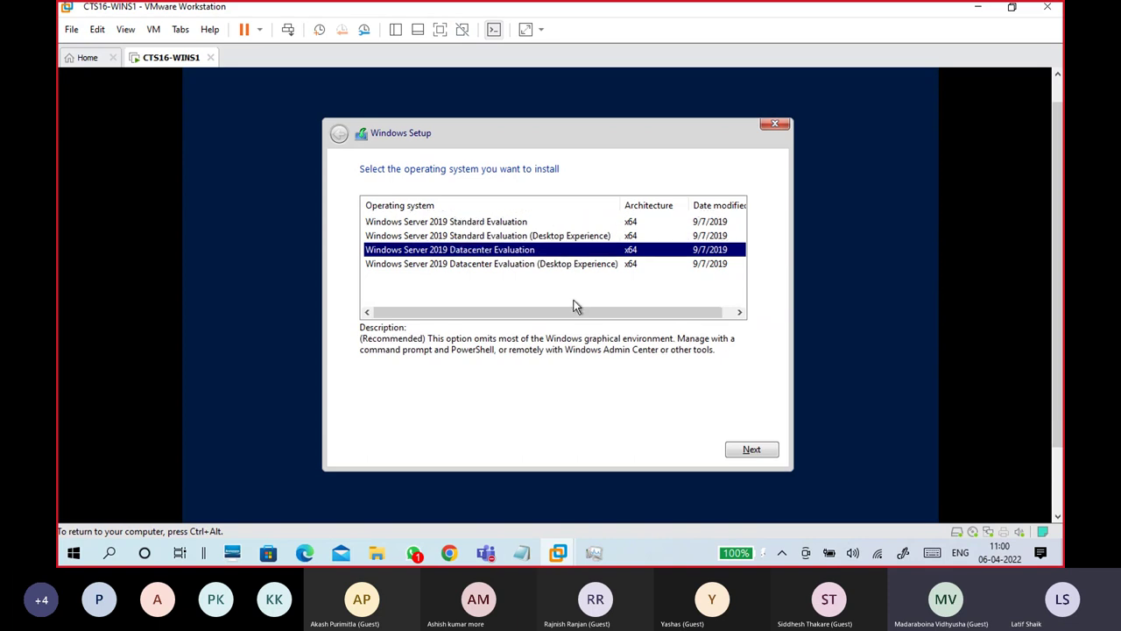
{"action": "left_click", "coordinate": [571, 265]}
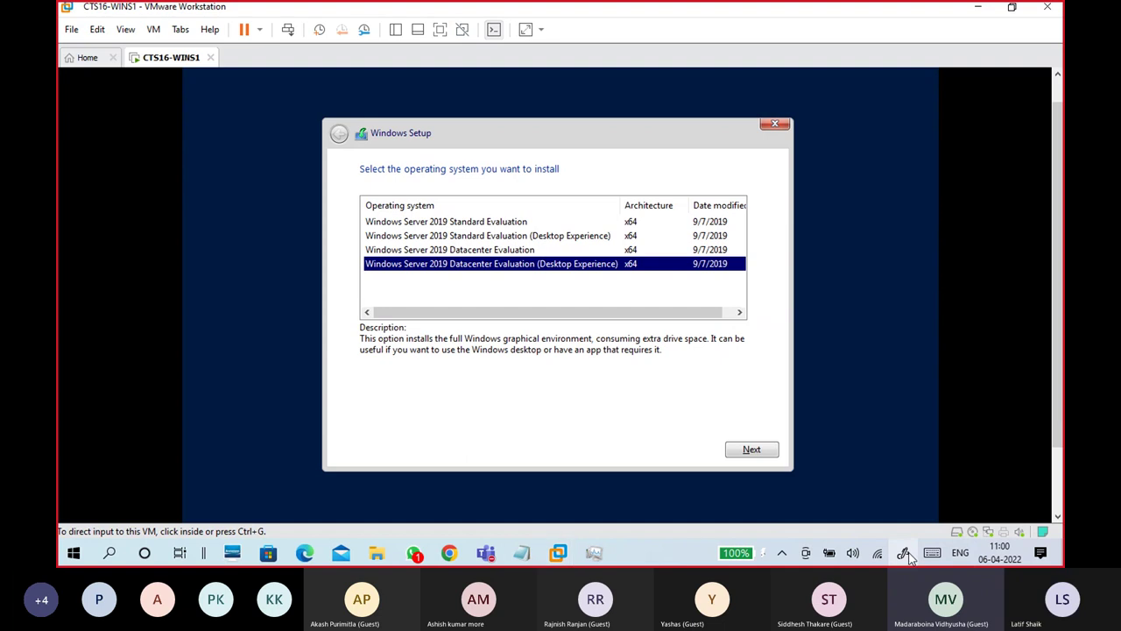
{"action": "left_click", "coordinate": [905, 553]}
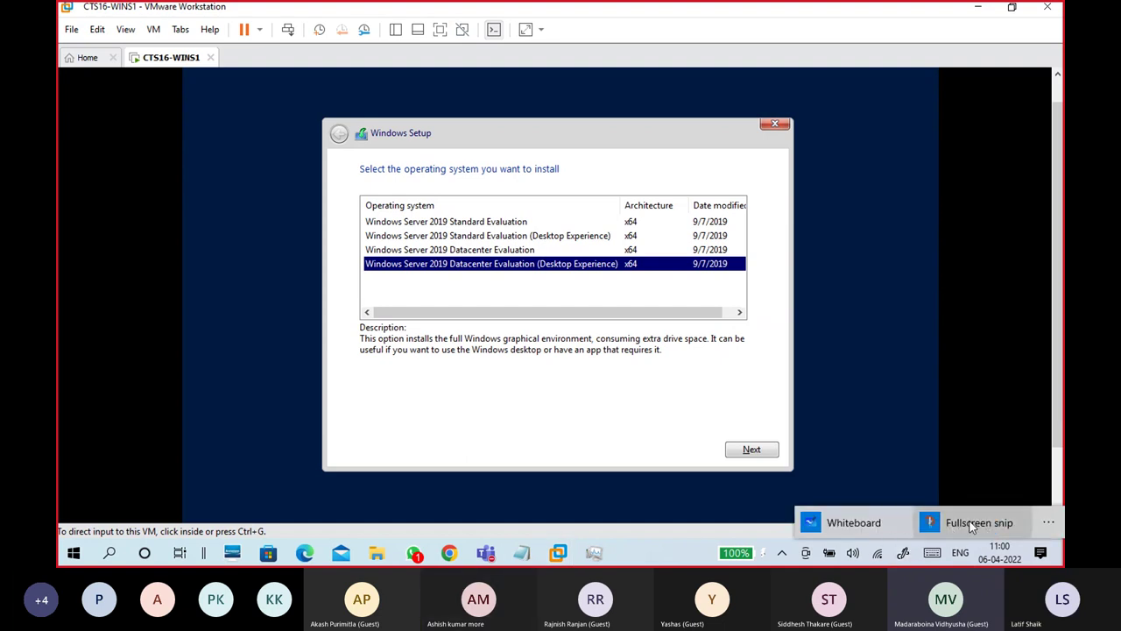
Step: Take a full-screen snip, crop it to the setup dialog, and draw a purple arrow under the chosen edition
{"action": "left_click", "coordinate": [954, 523]}
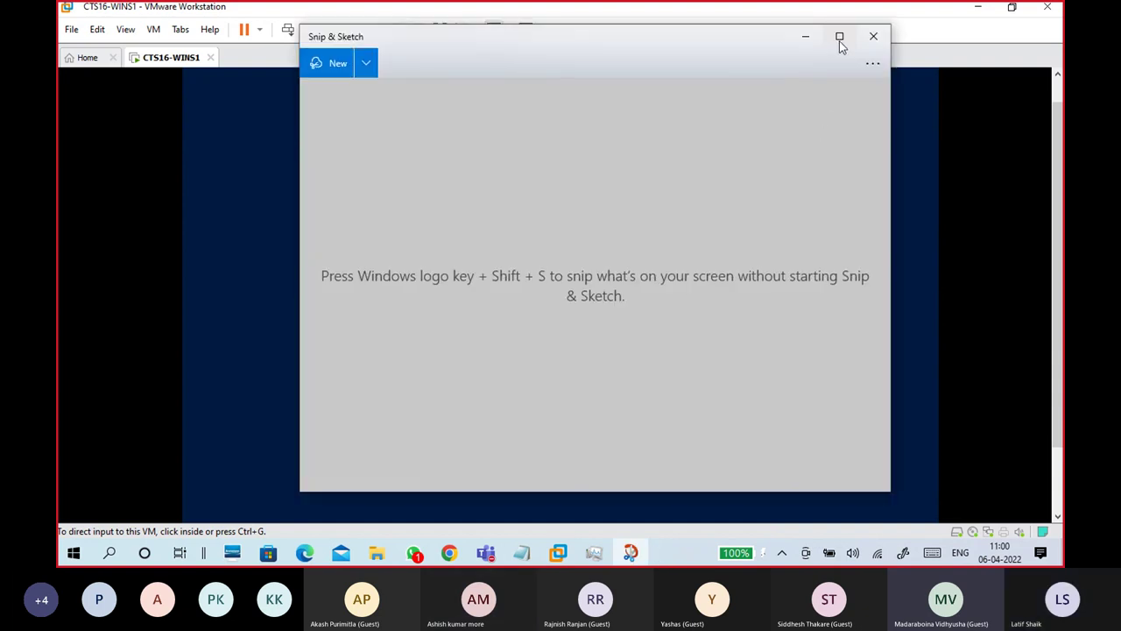
{"action": "left_click", "coordinate": [838, 40]}
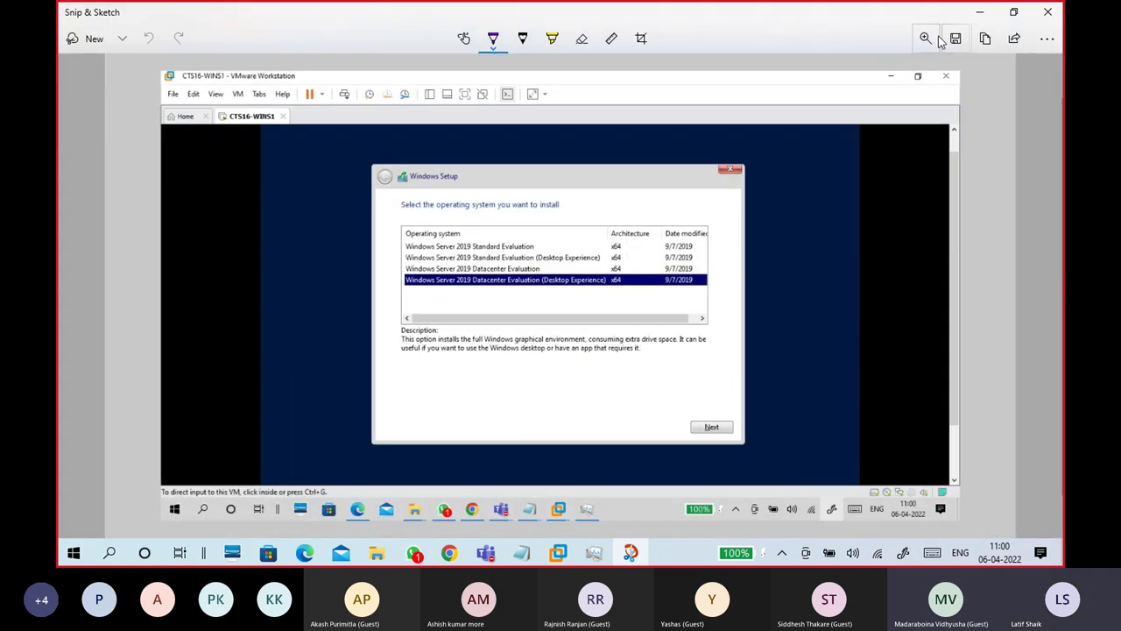
{"action": "left_click", "coordinate": [640, 38]}
{"action": "mouse_move", "coordinate": [161, 71]}
{"action": "left_mouse_down"}
{"action": "mouse_move", "coordinate": [366, 153]}
{"action": "mouse_move", "coordinate": [369, 164]}
{"action": "left_mouse_up"}
{"action": "left_click_drag", "start_coordinate": [996, 517], "coordinate": [716, 422]}
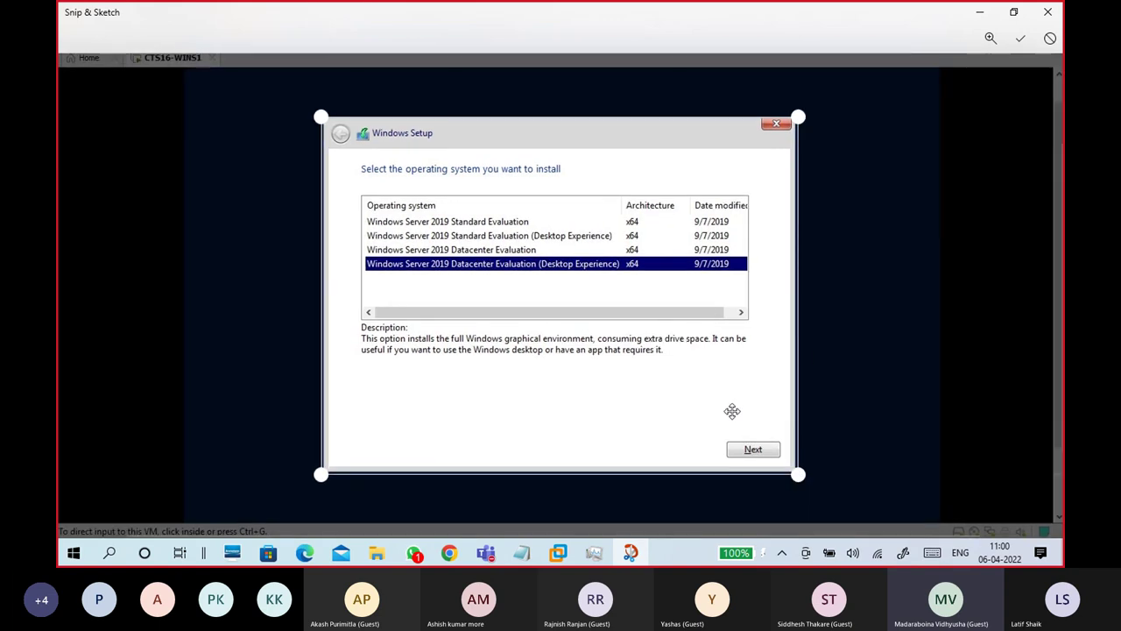
{"action": "left_click", "coordinate": [1020, 38]}
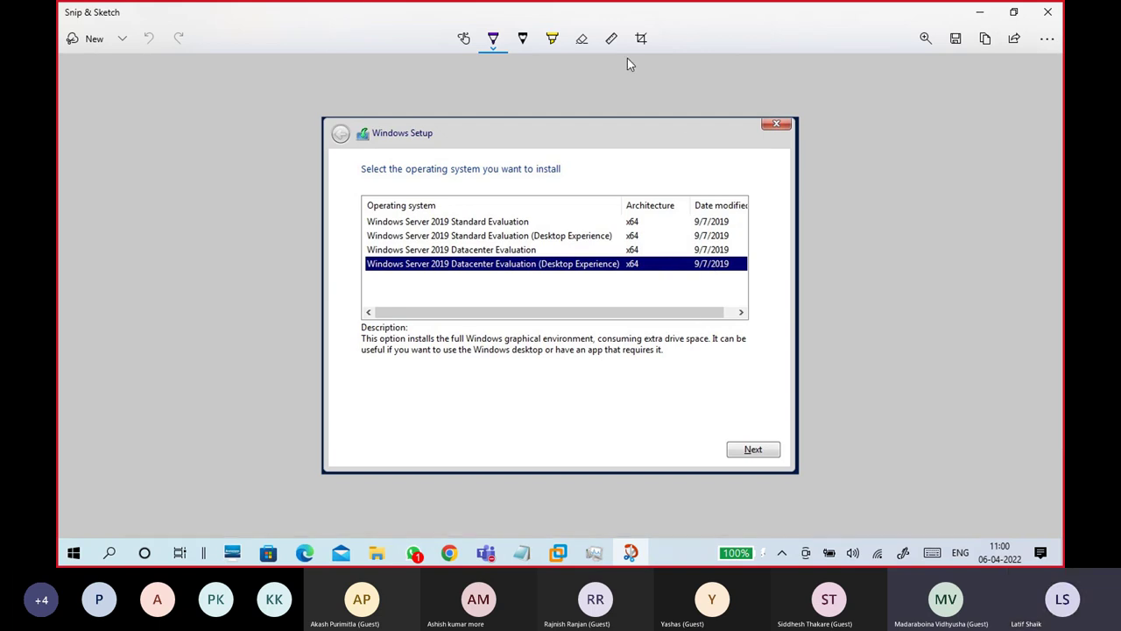
{"action": "left_click_drag", "start_coordinate": [578, 279], "coordinate": [604, 269]}
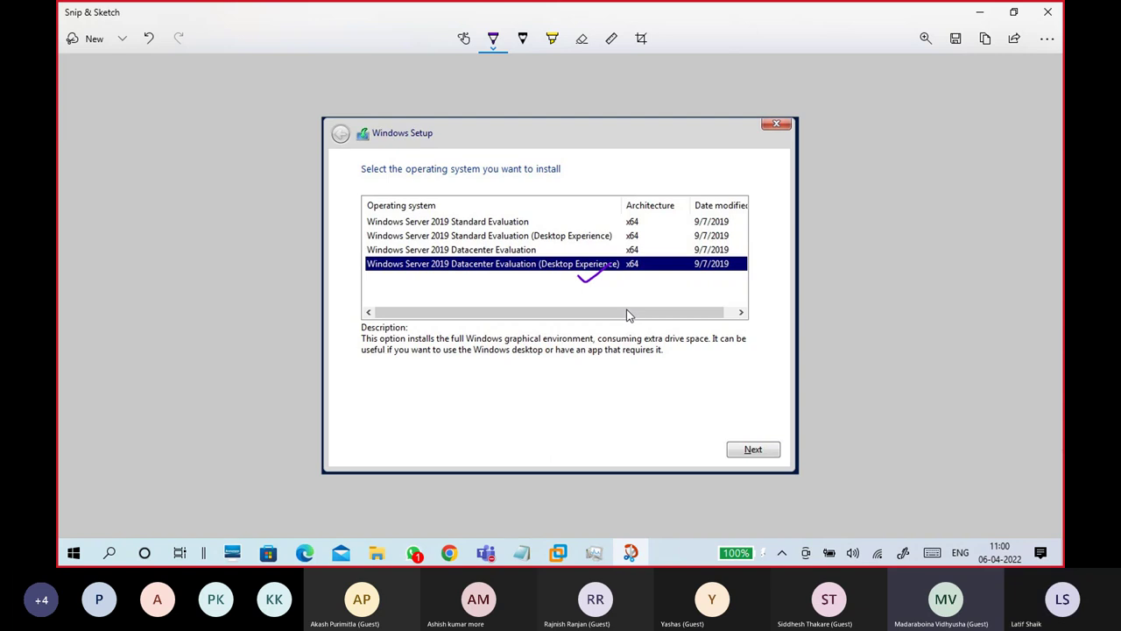
{"action": "key", "text": "ctrl+z"}
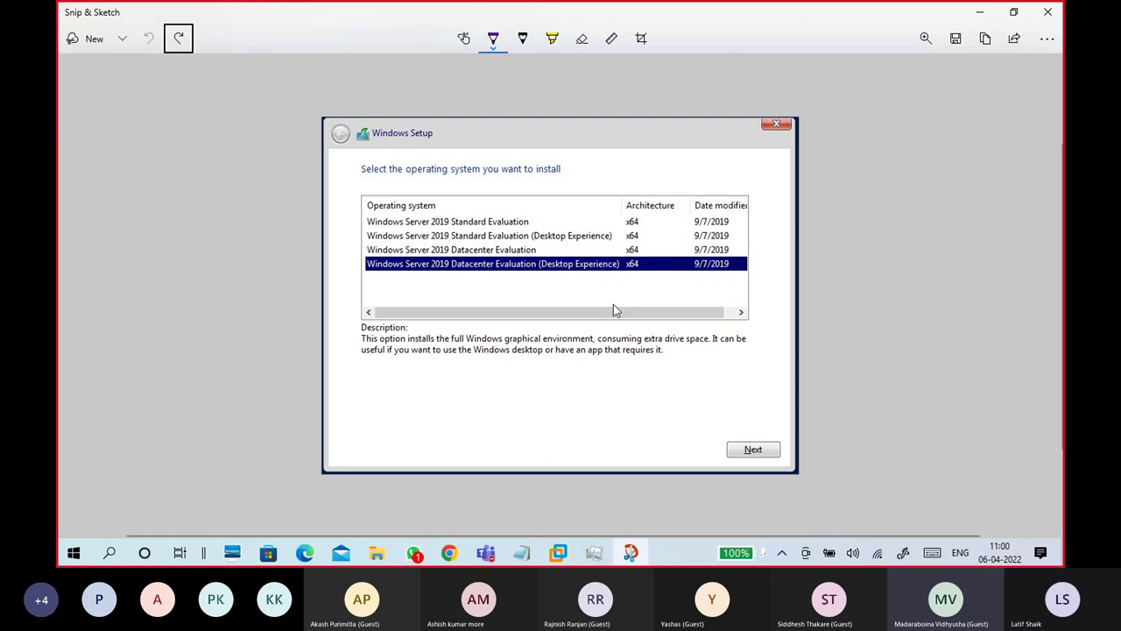
{"action": "left_click_drag", "start_coordinate": [604, 298], "coordinate": [582, 267]}
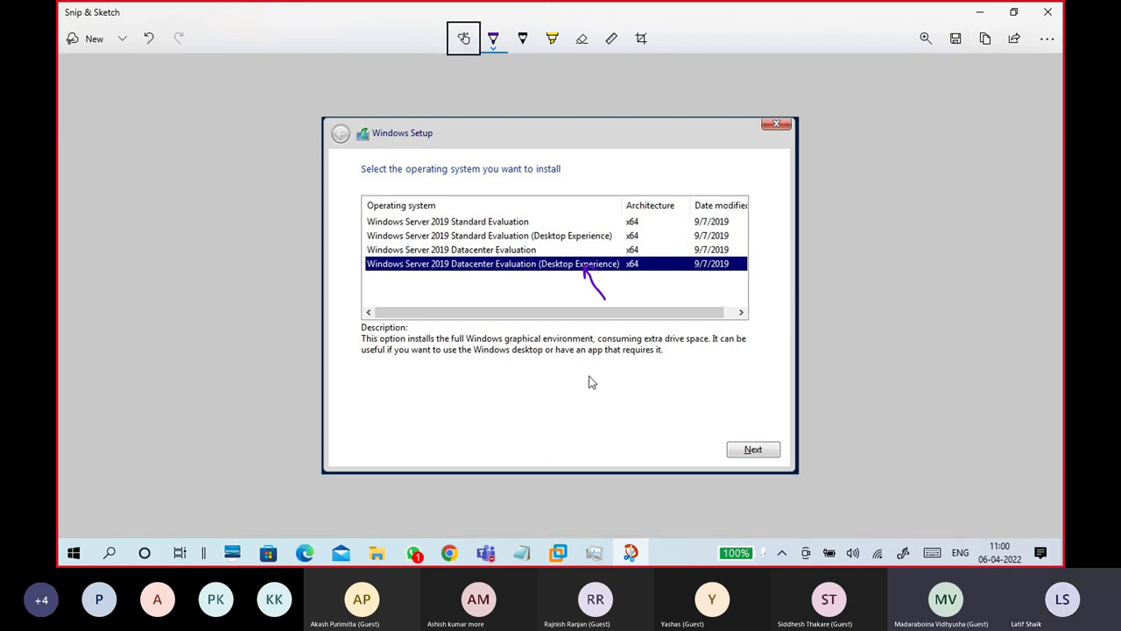
Step: Save the annotated screenshot as SERVER OS SELECTION in E:\Batch16 2022
{"action": "key", "text": "ctrl+s"}
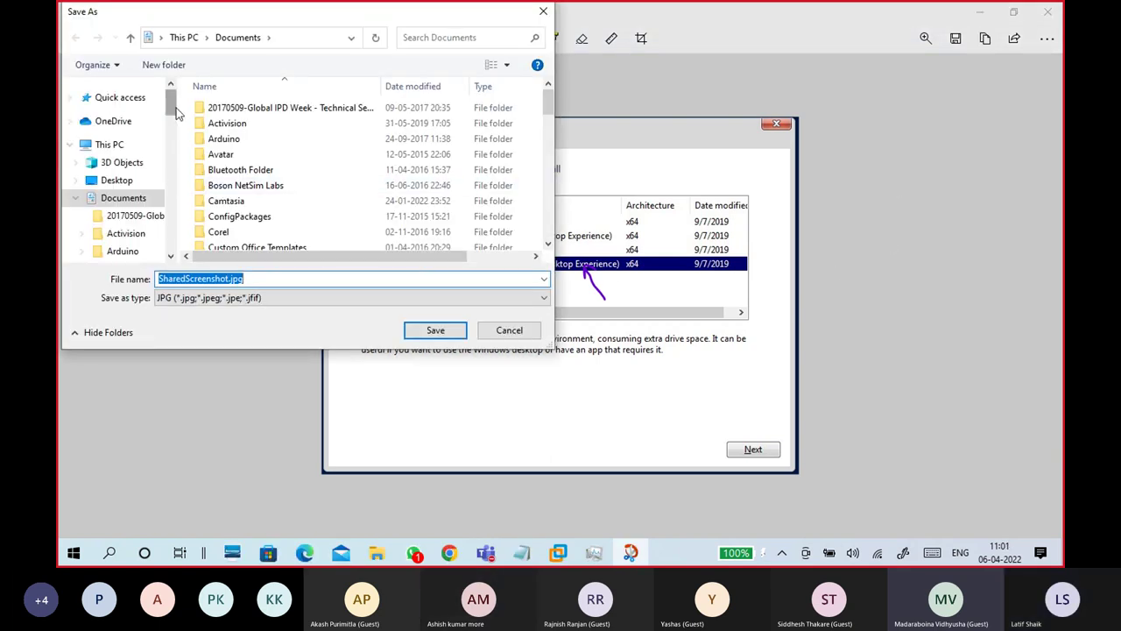
{"action": "scroll", "coordinate": [173, 109], "scroll_direction": "down", "scroll_amount": 1}
{"action": "scroll", "coordinate": [172, 108], "scroll_direction": "up", "scroll_amount": 1}
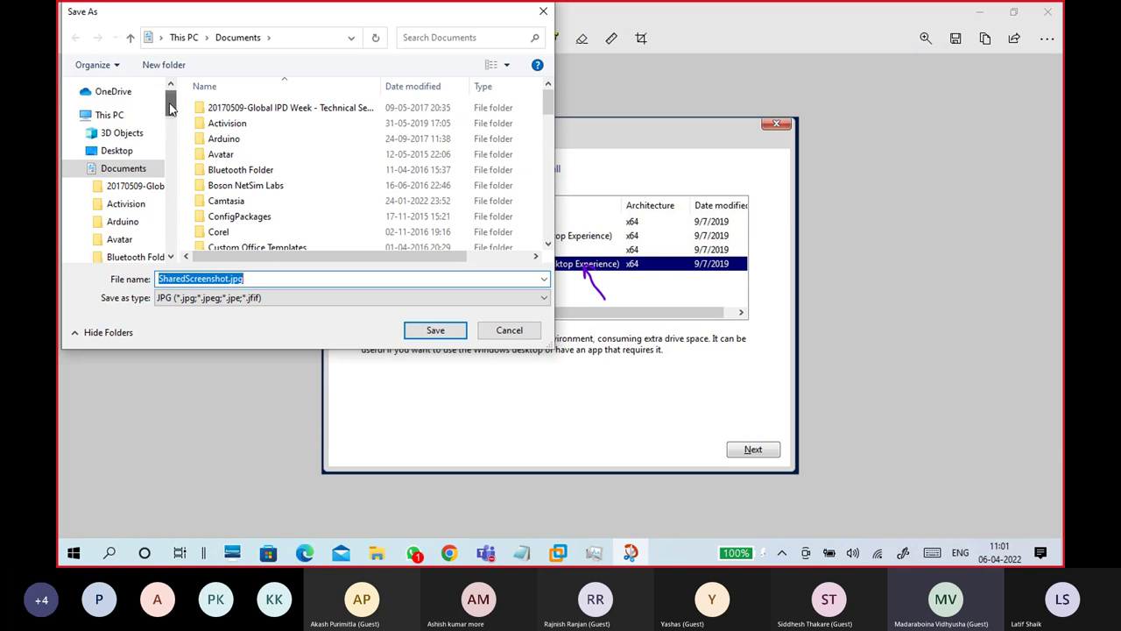
{"action": "left_click", "coordinate": [71, 119]}
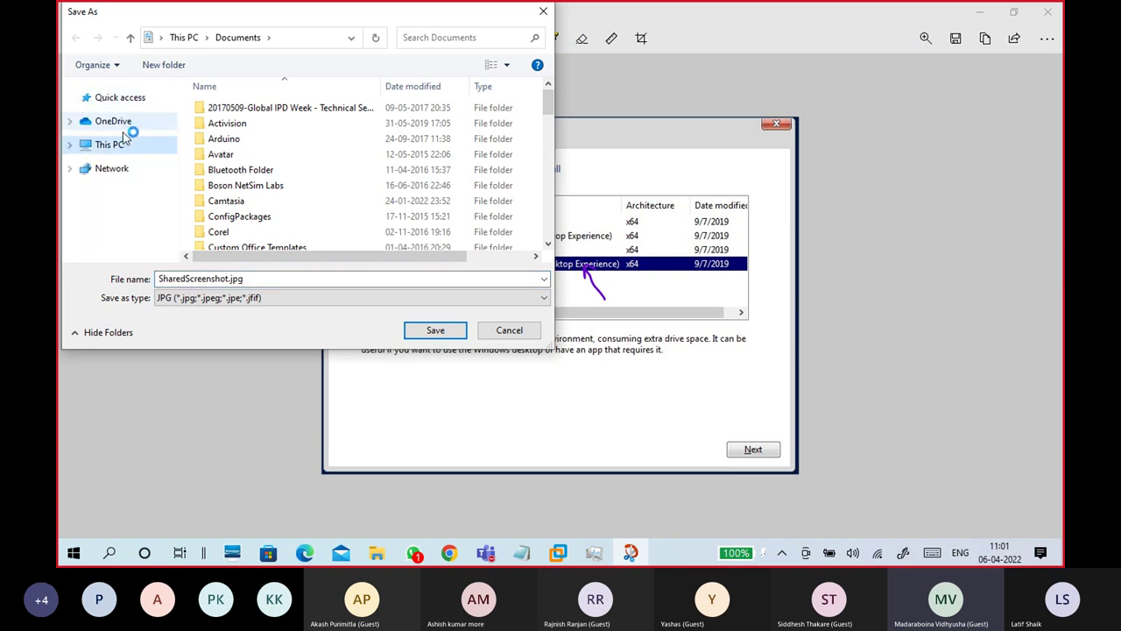
{"action": "left_click", "coordinate": [133, 98]}
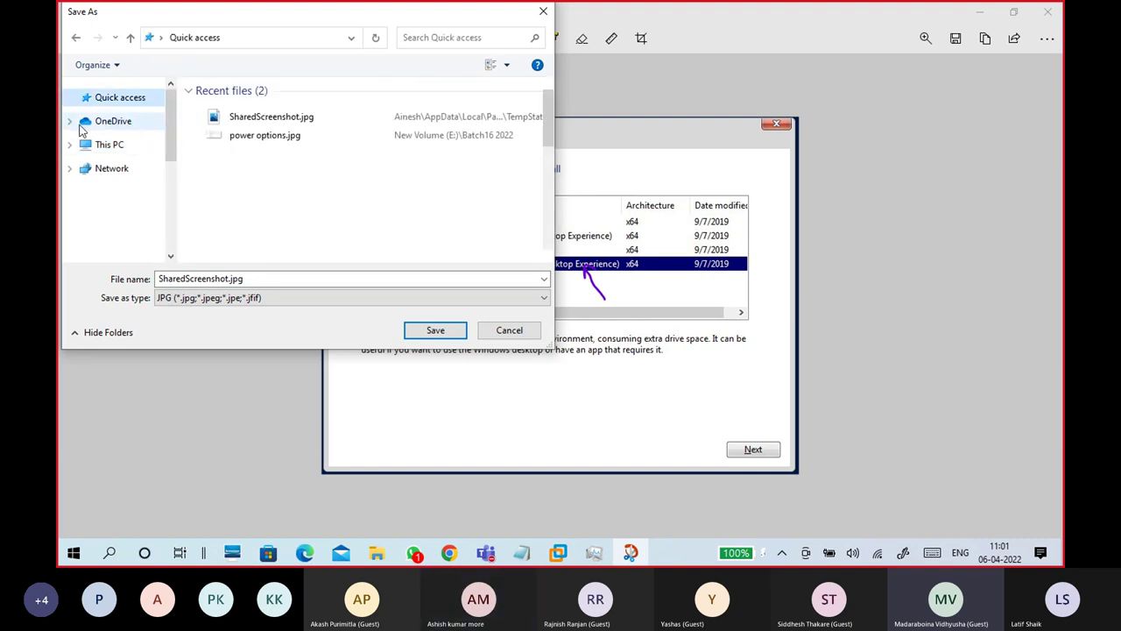
{"action": "scroll", "coordinate": [129, 219], "scroll_direction": "down", "scroll_amount": 4}
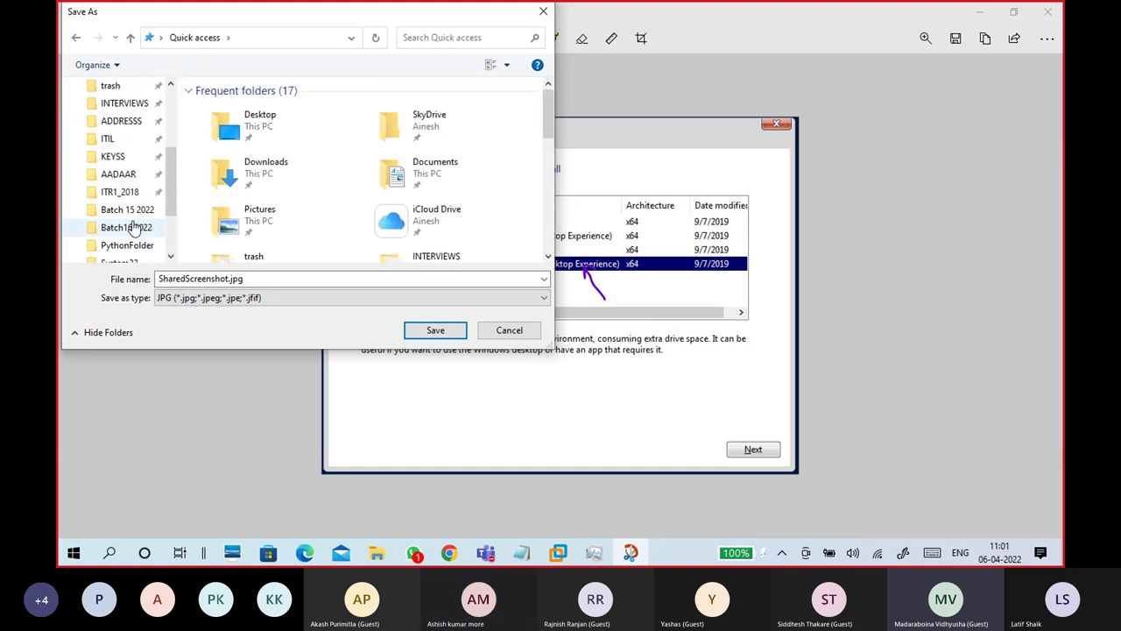
{"action": "left_click", "coordinate": [131, 193]}
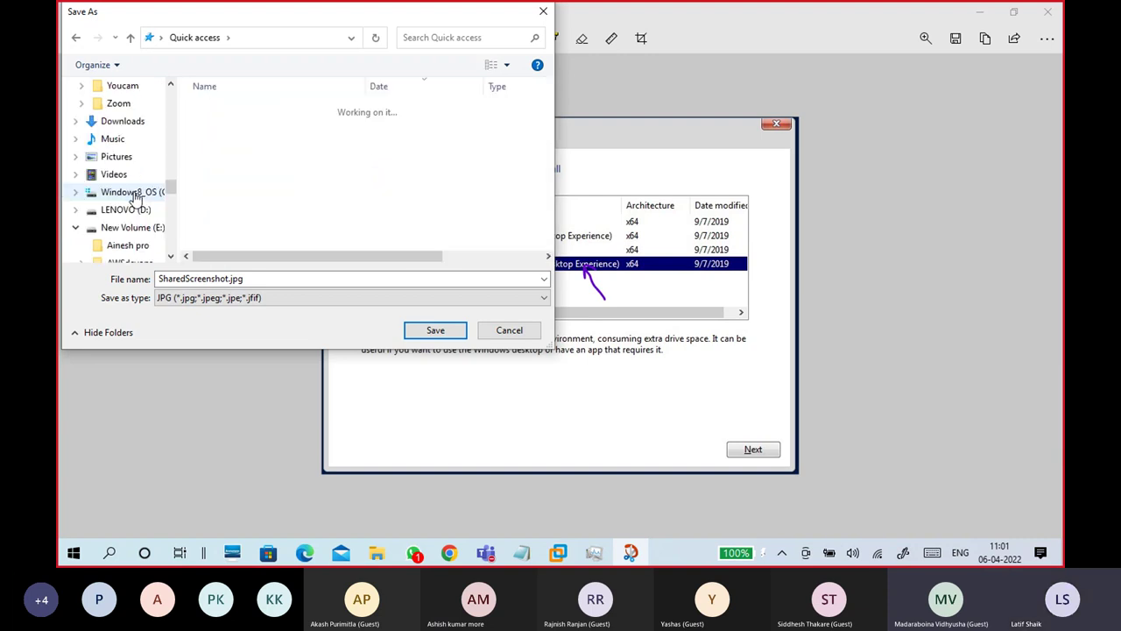
{"action": "left_click", "coordinate": [78, 197]}
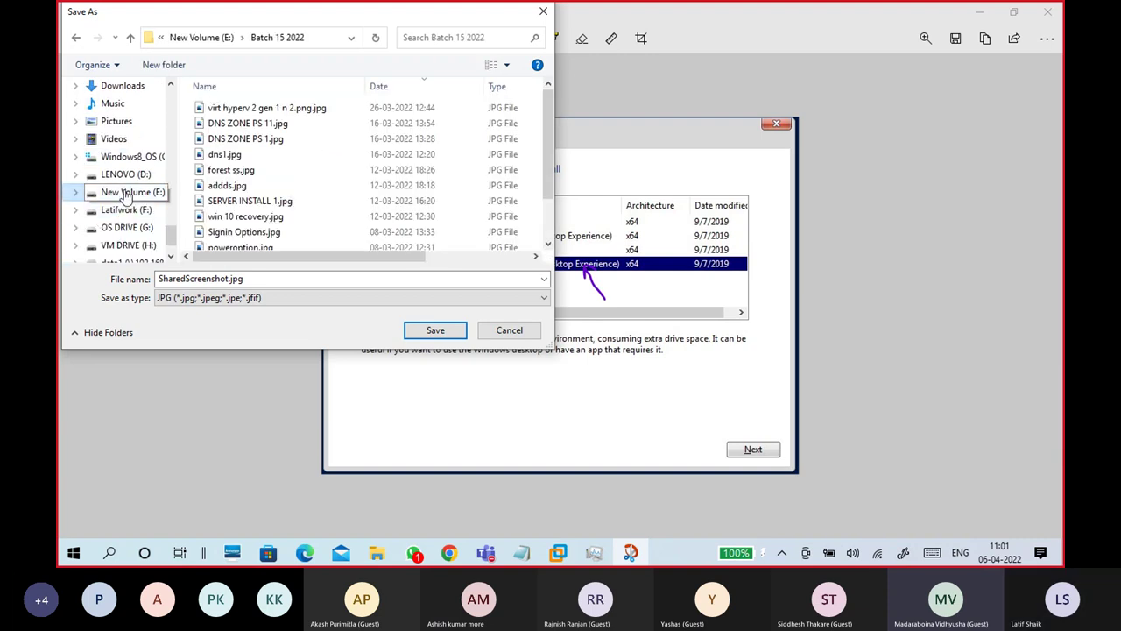
{"action": "scroll", "coordinate": [140, 215], "scroll_direction": "up", "scroll_amount": 1}
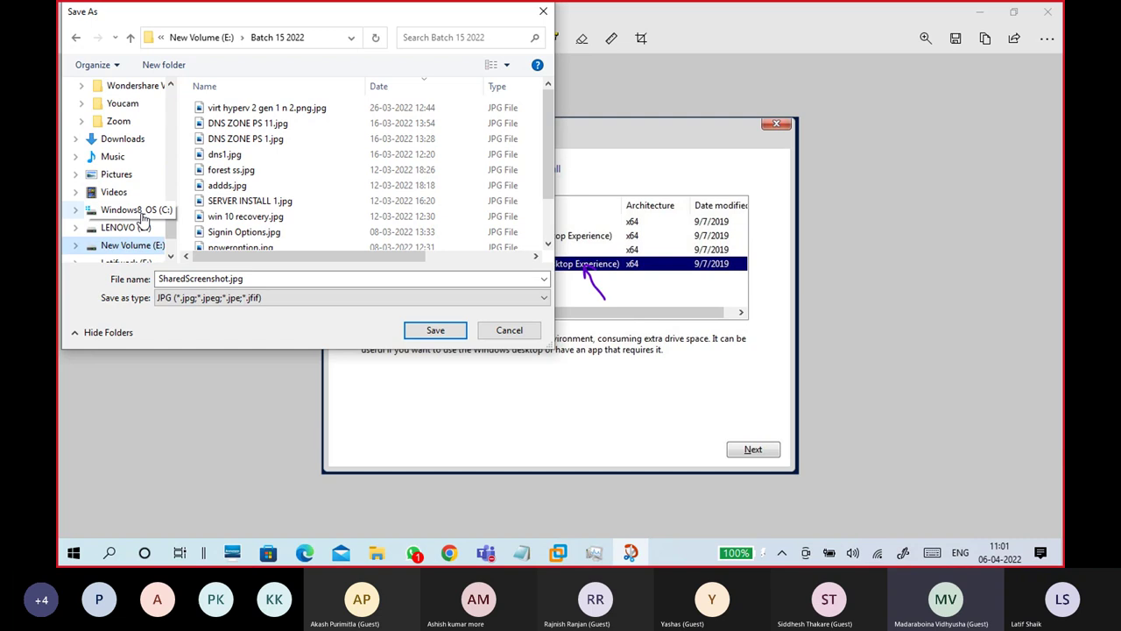
{"action": "left_click", "coordinate": [209, 39]}
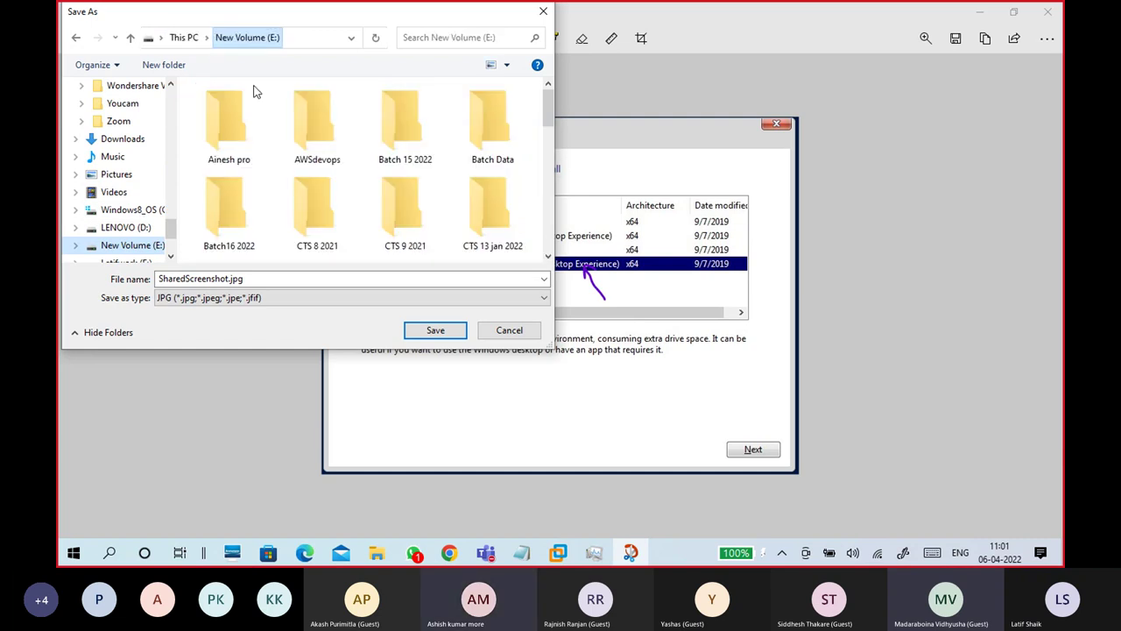
{"action": "double_click", "coordinate": [230, 210]}
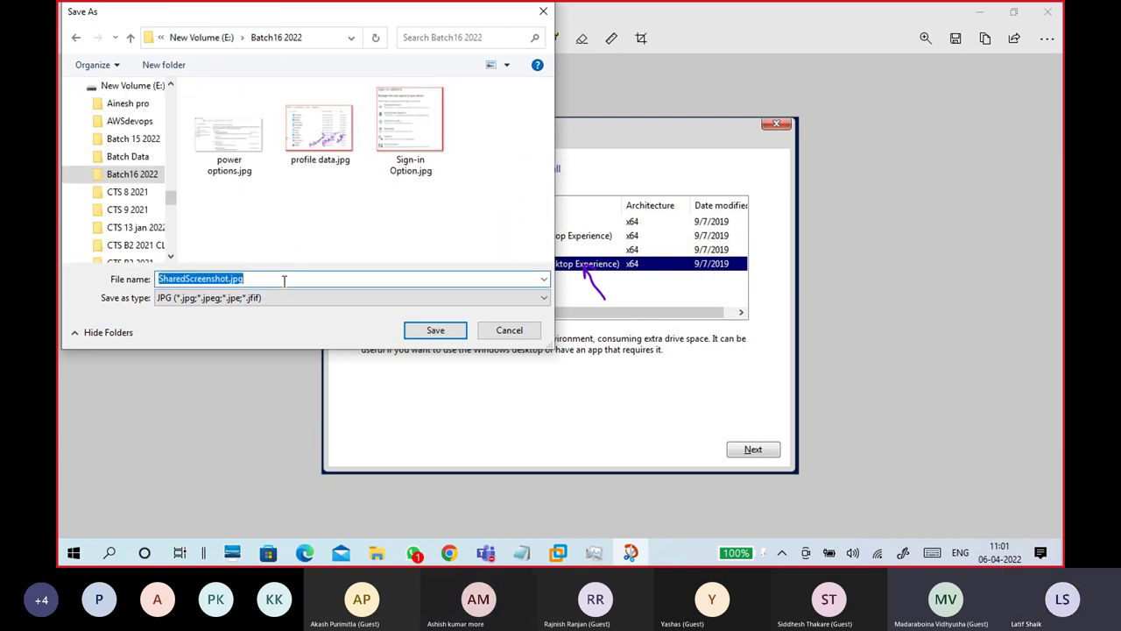
{"action": "type", "text": "SERVER OS SELECTION"}
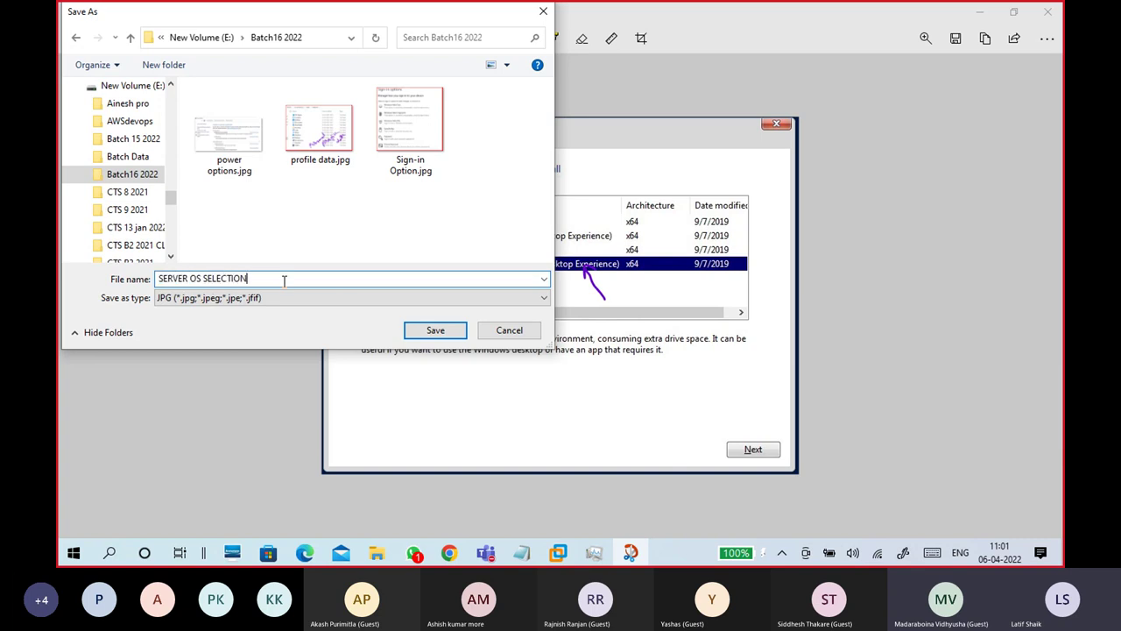
{"action": "left_click", "coordinate": [435, 330]}
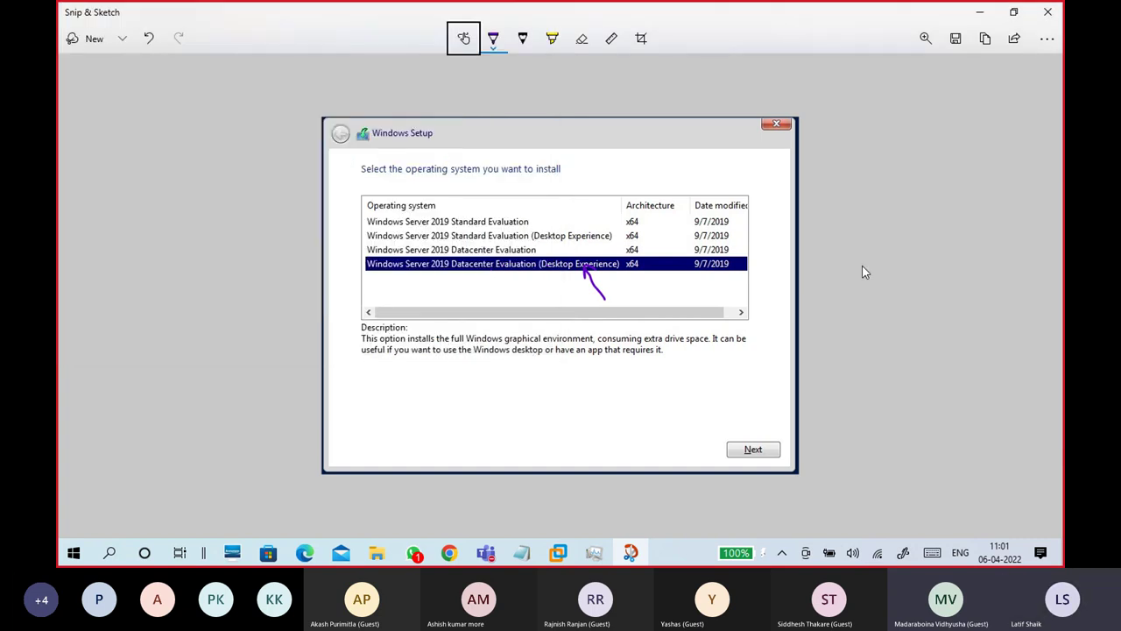
Step: Return to the VM, proceed with the chosen edition, and accept the license terms
{"action": "left_click", "coordinate": [980, 19]}
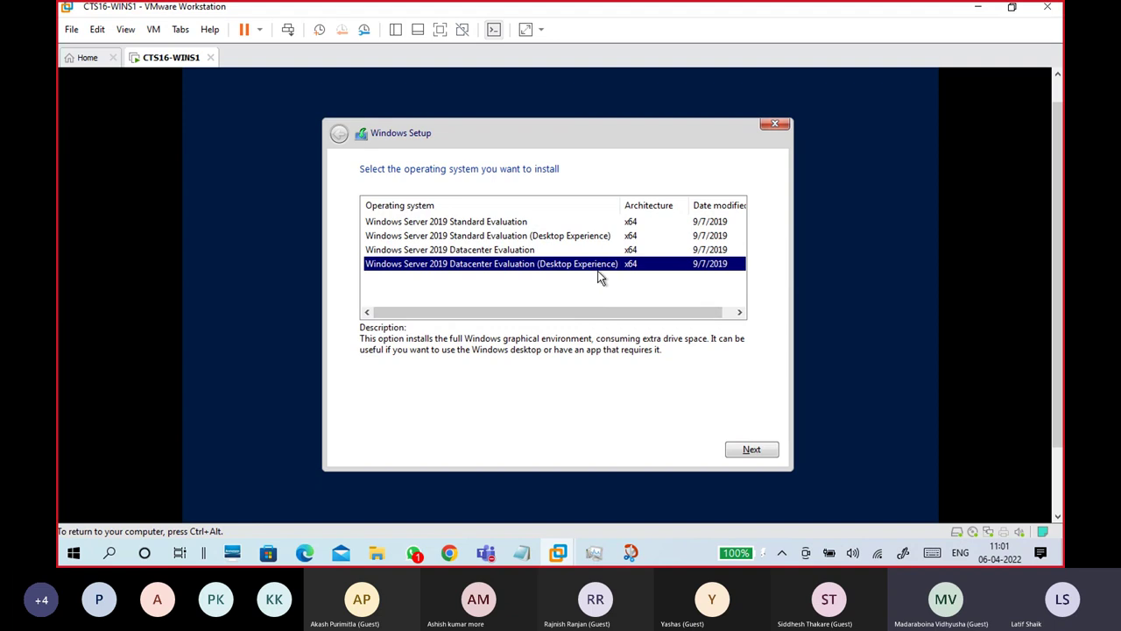
{"action": "left_click", "coordinate": [749, 453]}
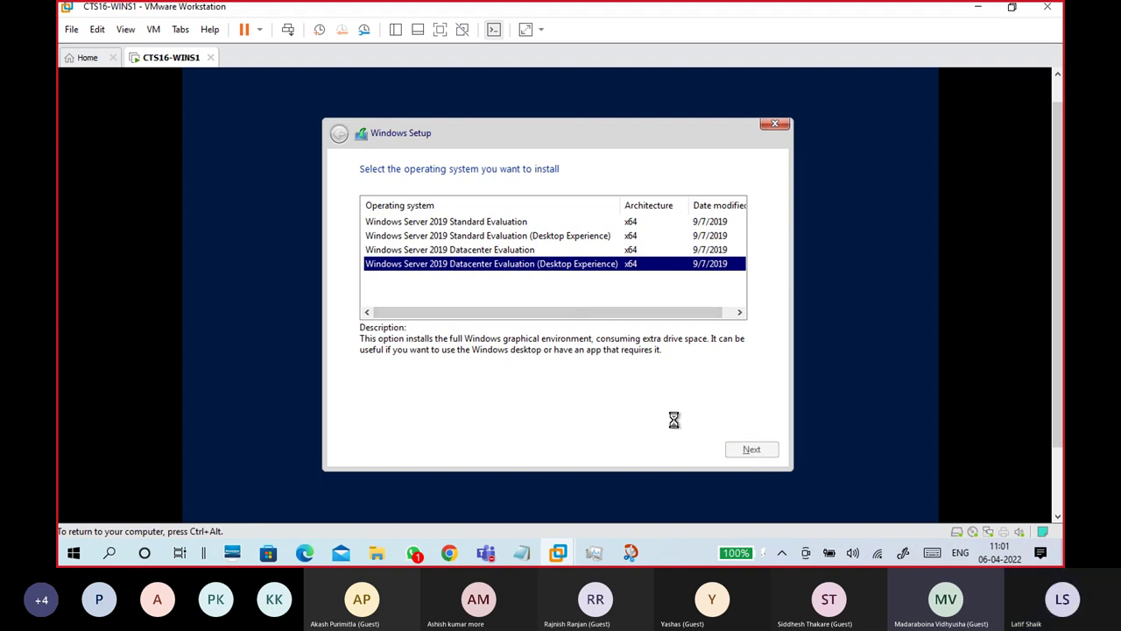
{"action": "left_click", "coordinate": [469, 417]}
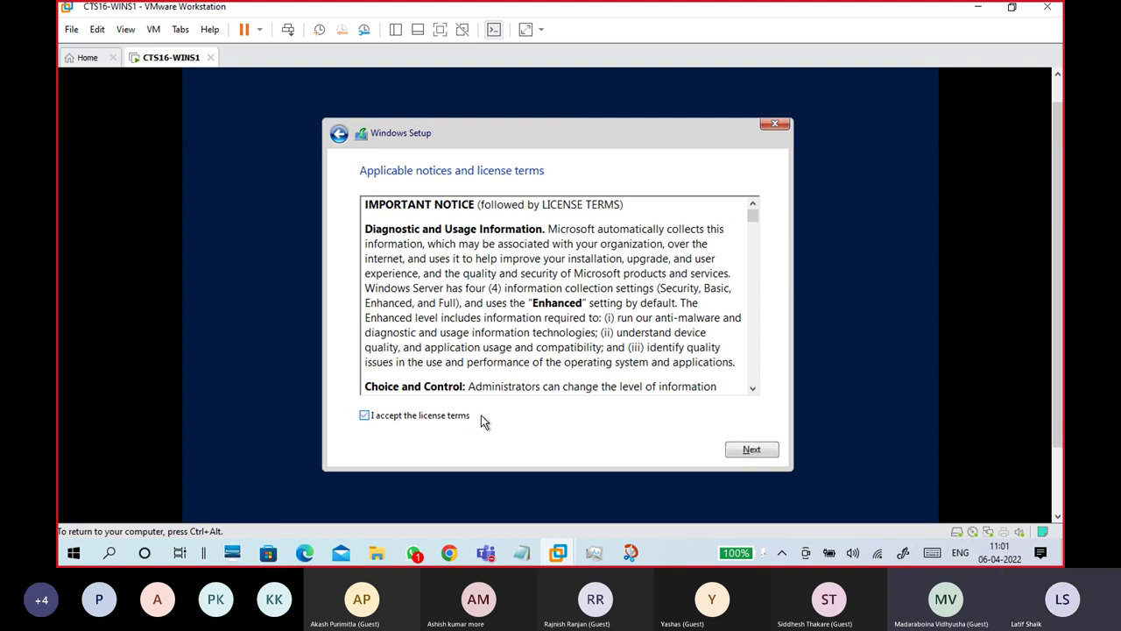
{"action": "left_click", "coordinate": [751, 449]}
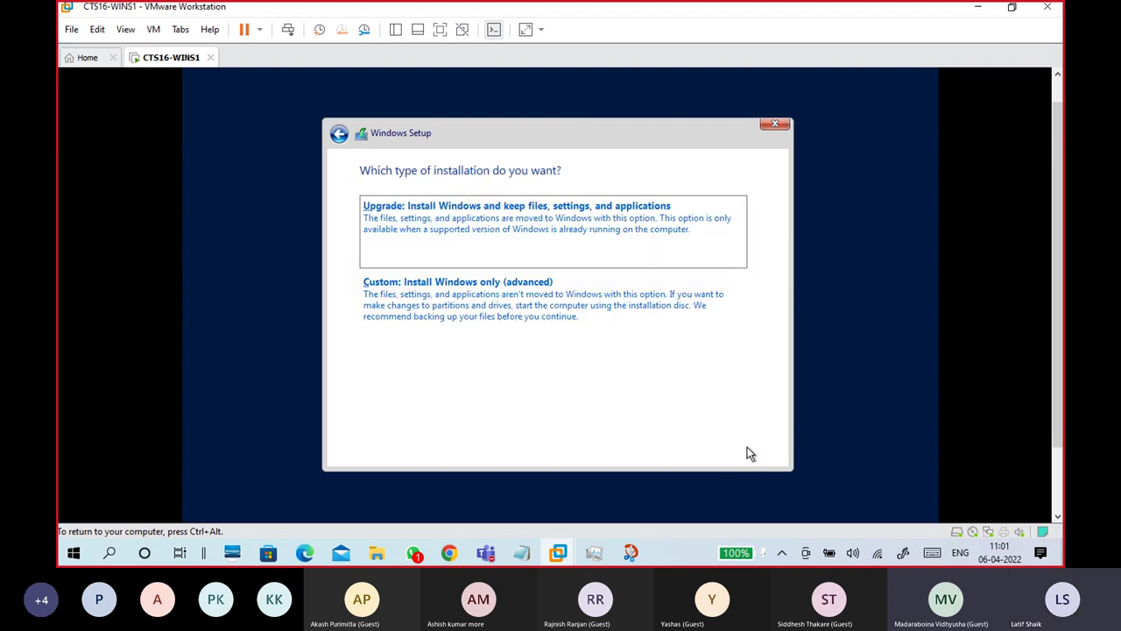
Step: Choose Custom install, create a 163840 MB partition on Drive 0, and install onto Partition 4
{"action": "left_click", "coordinate": [545, 315]}
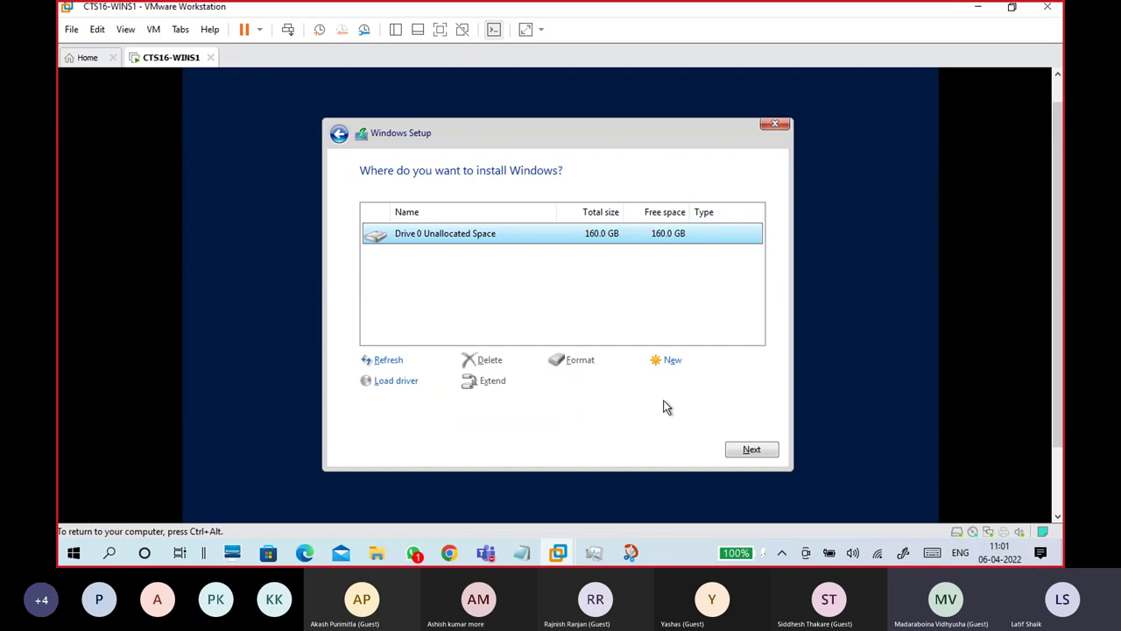
{"action": "left_click", "coordinate": [671, 363]}
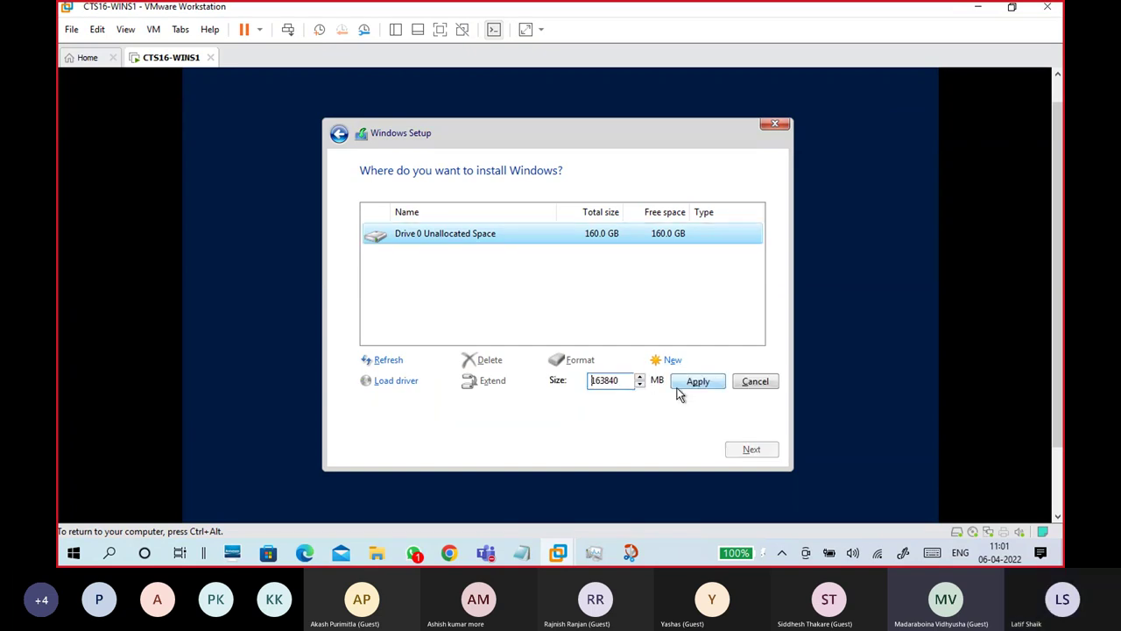
{"action": "left_click", "coordinate": [695, 382]}
{"action": "left_click", "coordinate": [663, 382]}
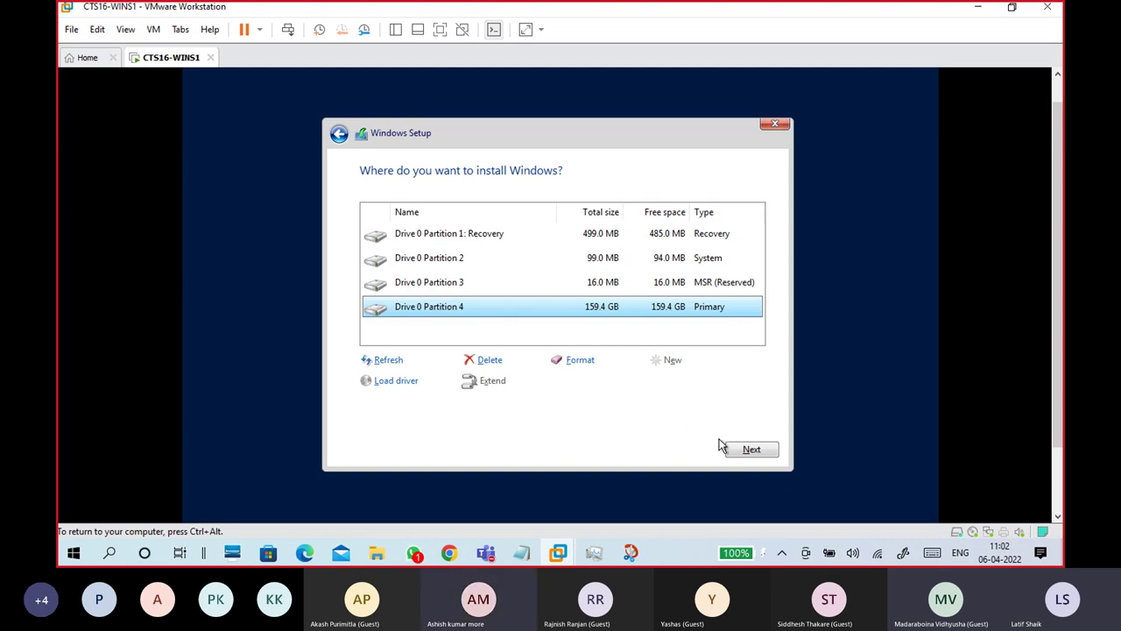
{"action": "left_click", "coordinate": [752, 450]}
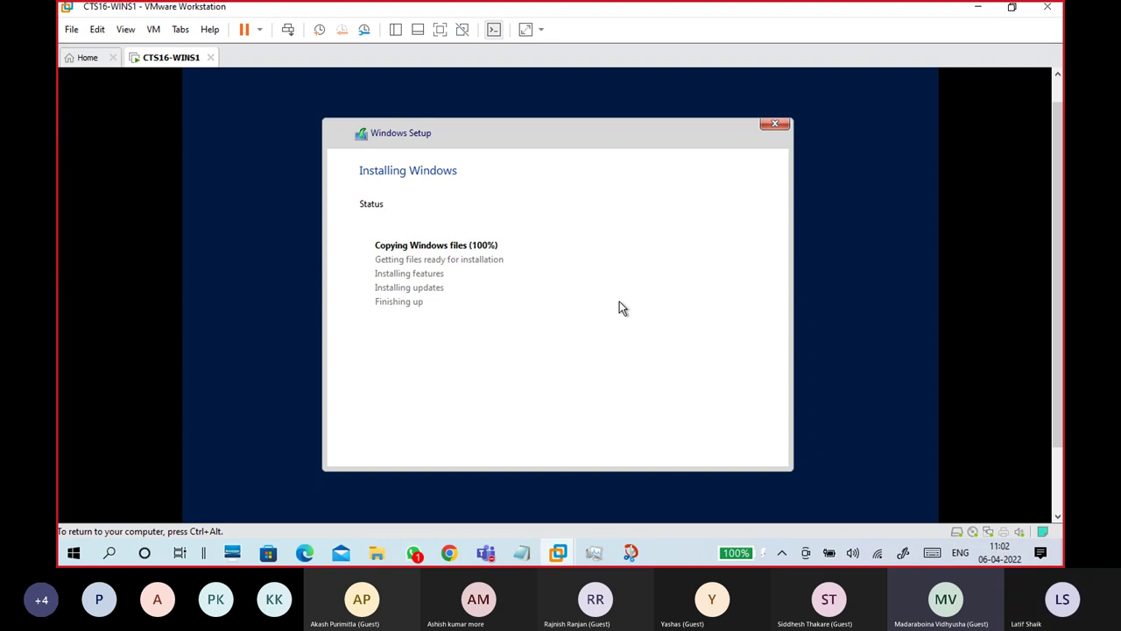
Step: Open a command prompt in Setup with Shift+F10 and launch Task Manager via taskmgr
{"action": "key", "text": "ctrl+alt"}
{"action": "left_click", "coordinate": [794, 307]}
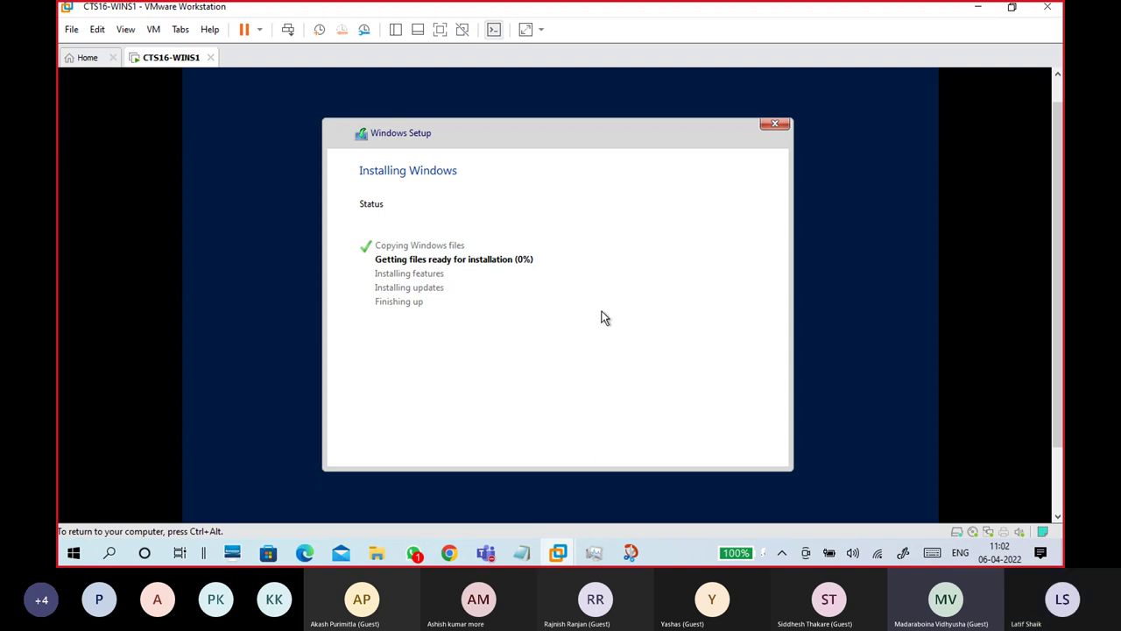
{"action": "key", "text": "shift+F10"}
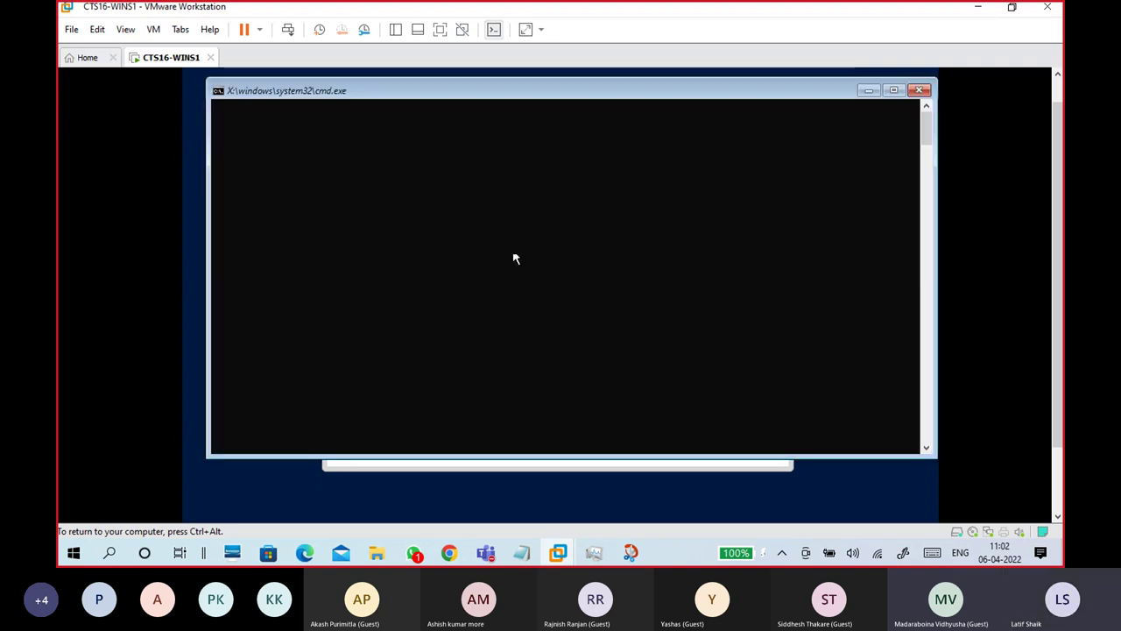
{"action": "type", "text": "taskmgr"}
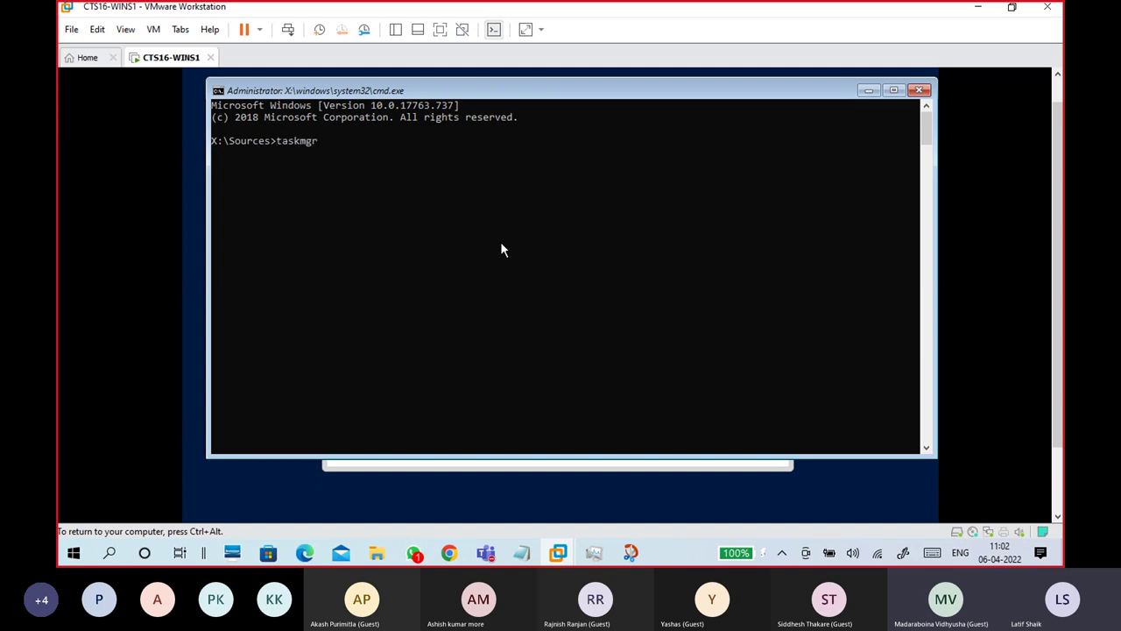
{"action": "key", "text": "Return"}
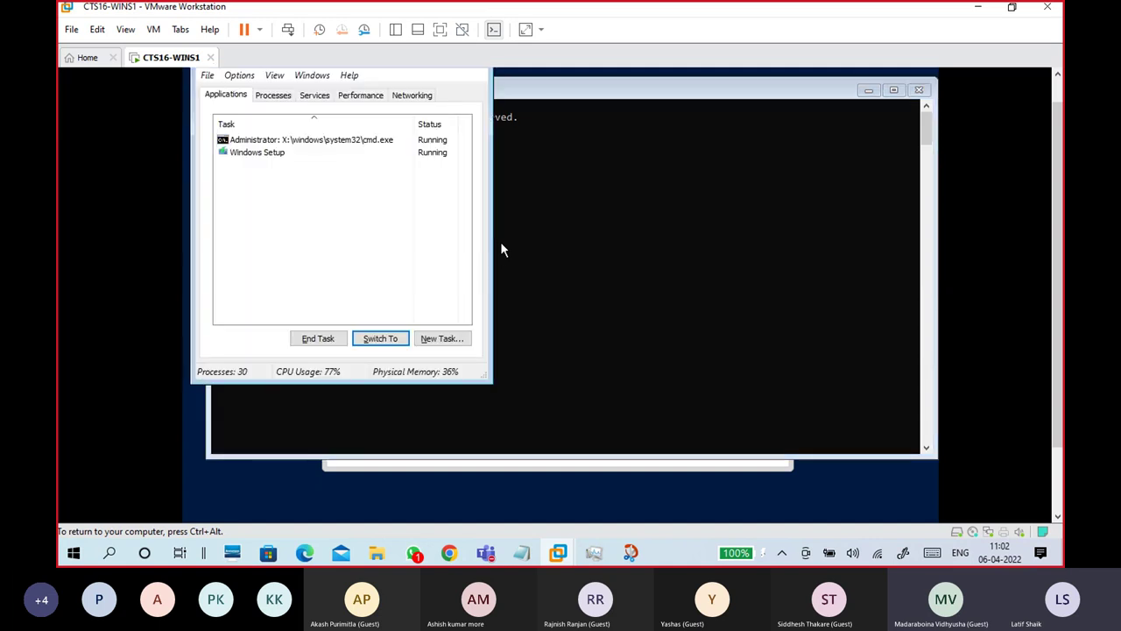
Step: Give the Windows Setup process, setup.exe, Realtime priority
{"action": "scroll", "coordinate": [1027, 149], "scroll_direction": "up", "scroll_amount": 2}
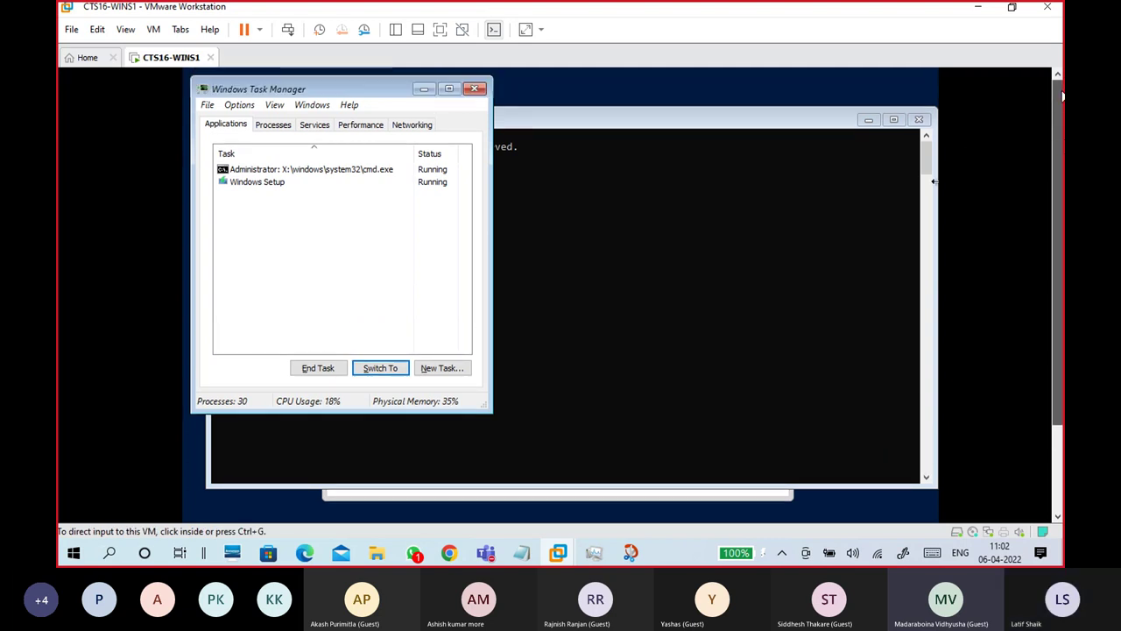
{"action": "right_click", "coordinate": [274, 184]}
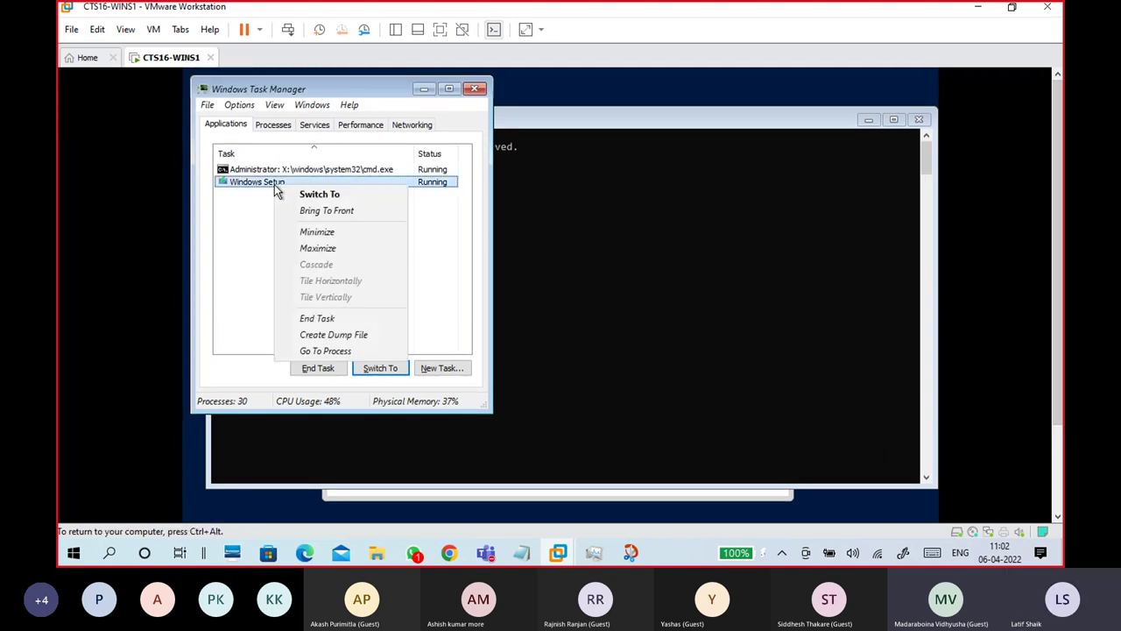
{"action": "left_click", "coordinate": [346, 355]}
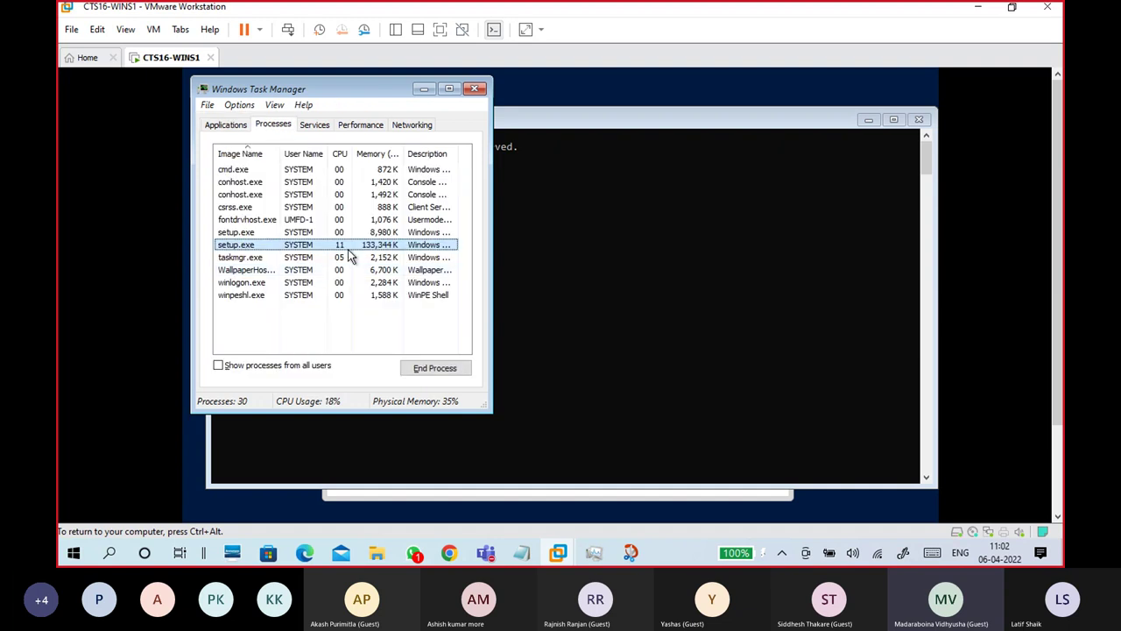
{"action": "right_click", "coordinate": [351, 246]}
{"action": "mouse_move", "coordinate": [397, 362]}
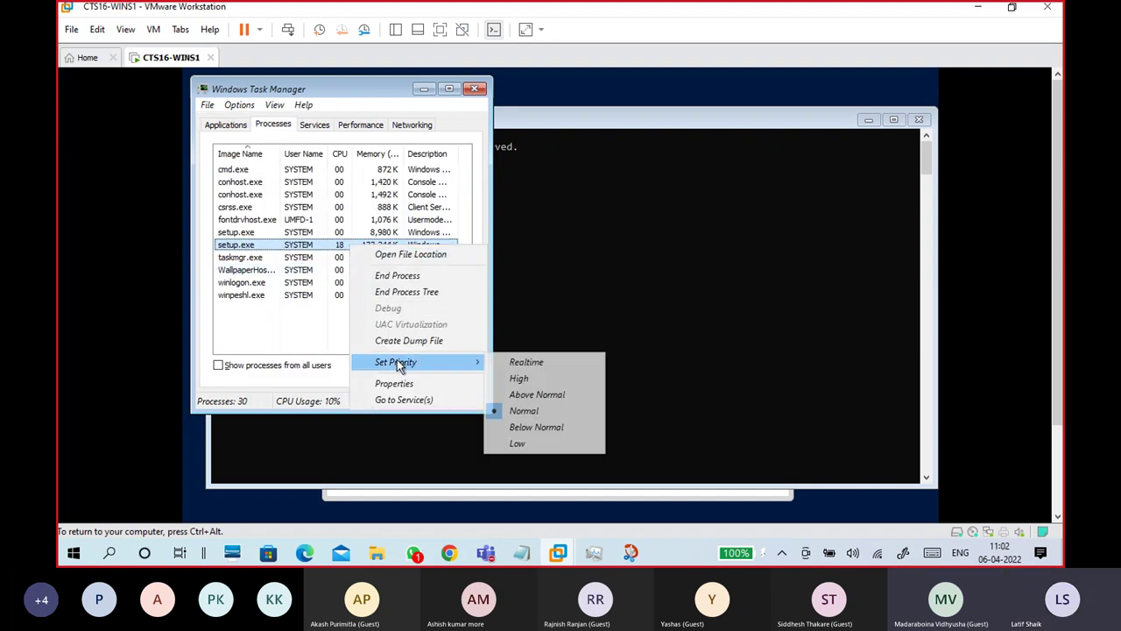
{"action": "left_click", "coordinate": [524, 362]}
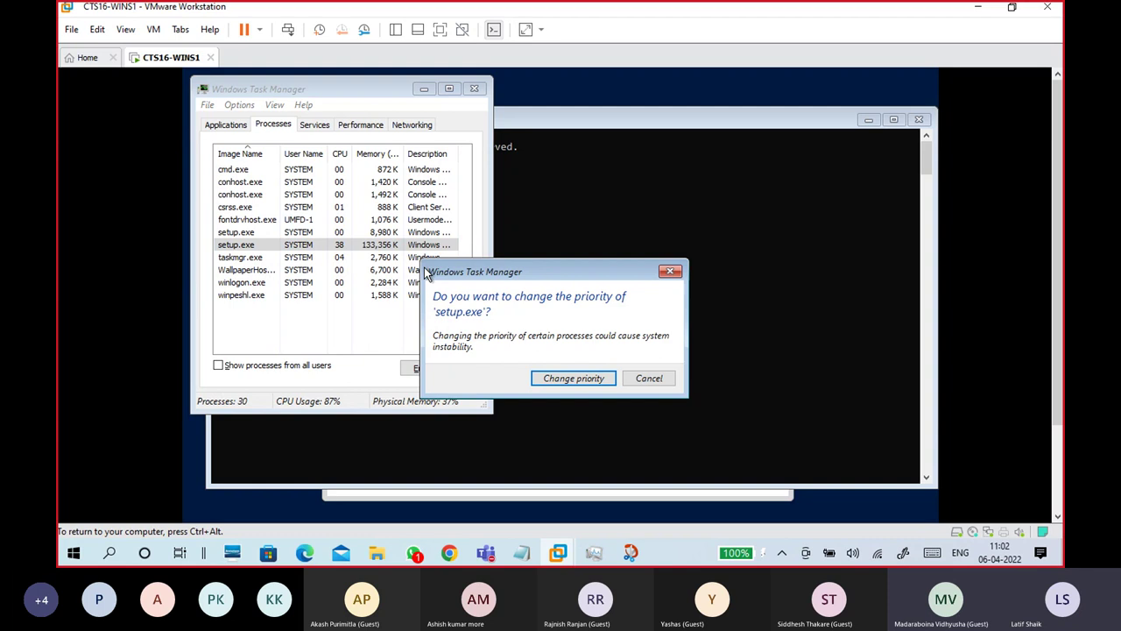
{"action": "left_click", "coordinate": [547, 382]}
Step: Set Task Manager's update speed to High, then close it and refocus the command prompt
{"action": "left_click", "coordinate": [274, 104]}
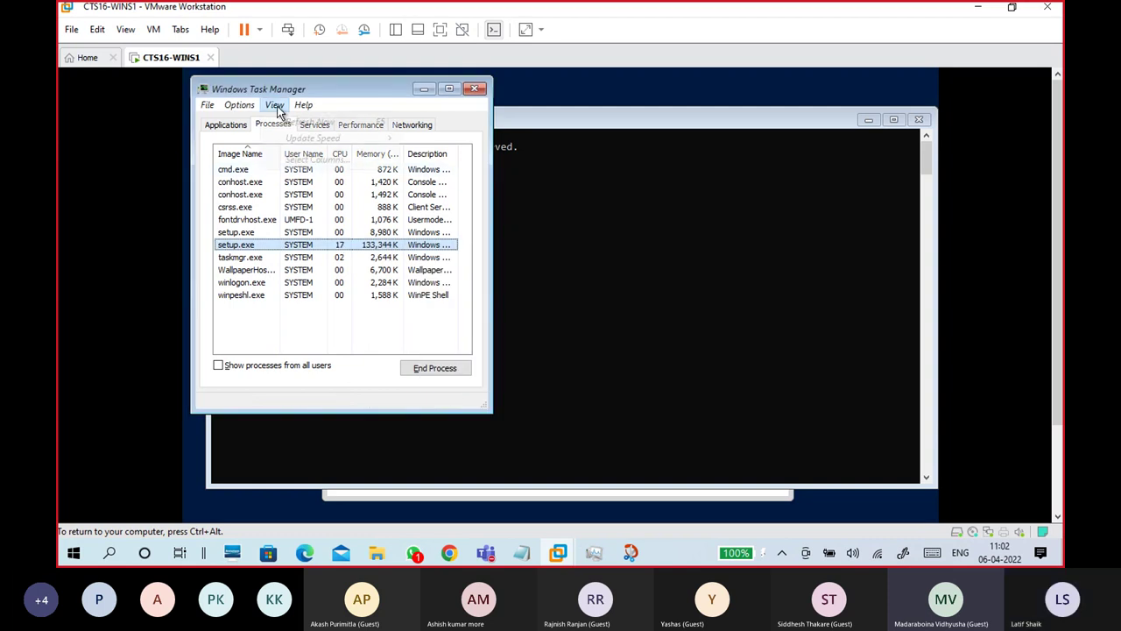
{"action": "mouse_move", "coordinate": [379, 142]}
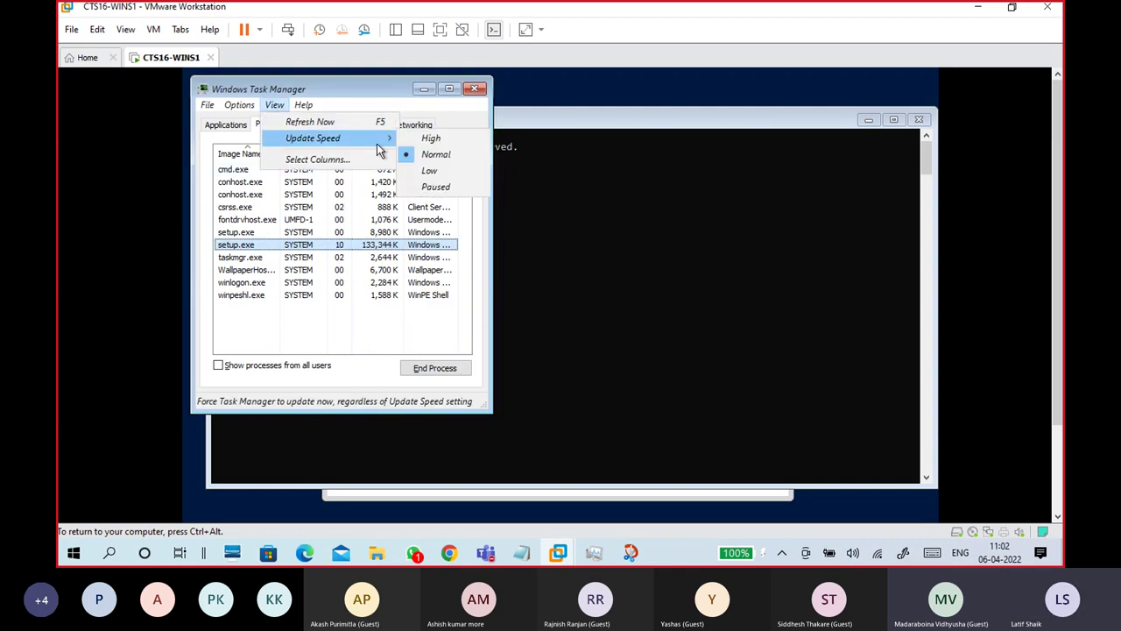
{"action": "left_click", "coordinate": [436, 138]}
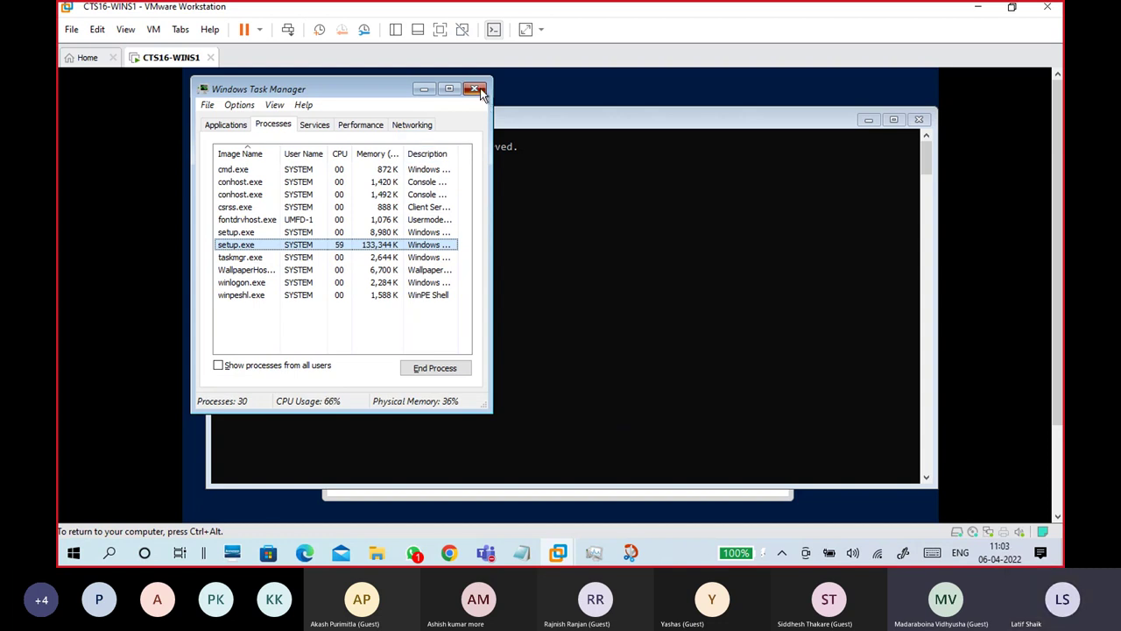
{"action": "left_click", "coordinate": [474, 88]}
{"action": "left_click", "coordinate": [463, 195]}
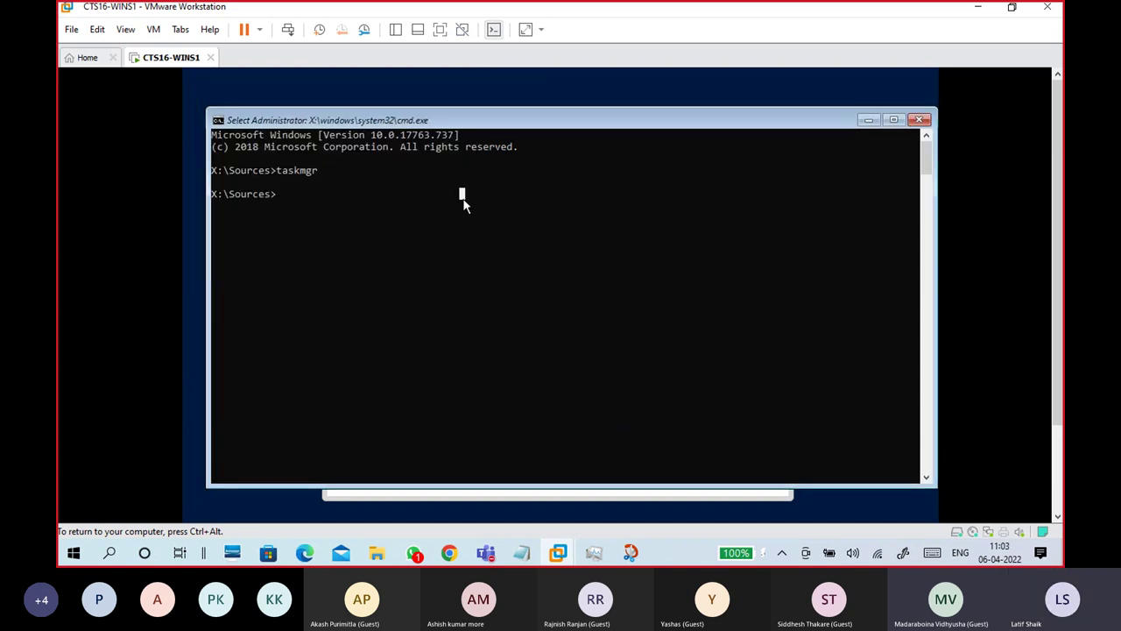
Step: Run diskpart and list disk, showing Disk 0 at 160 GB with 0 B free, then exit
{"action": "type", "text": "diskpart"}
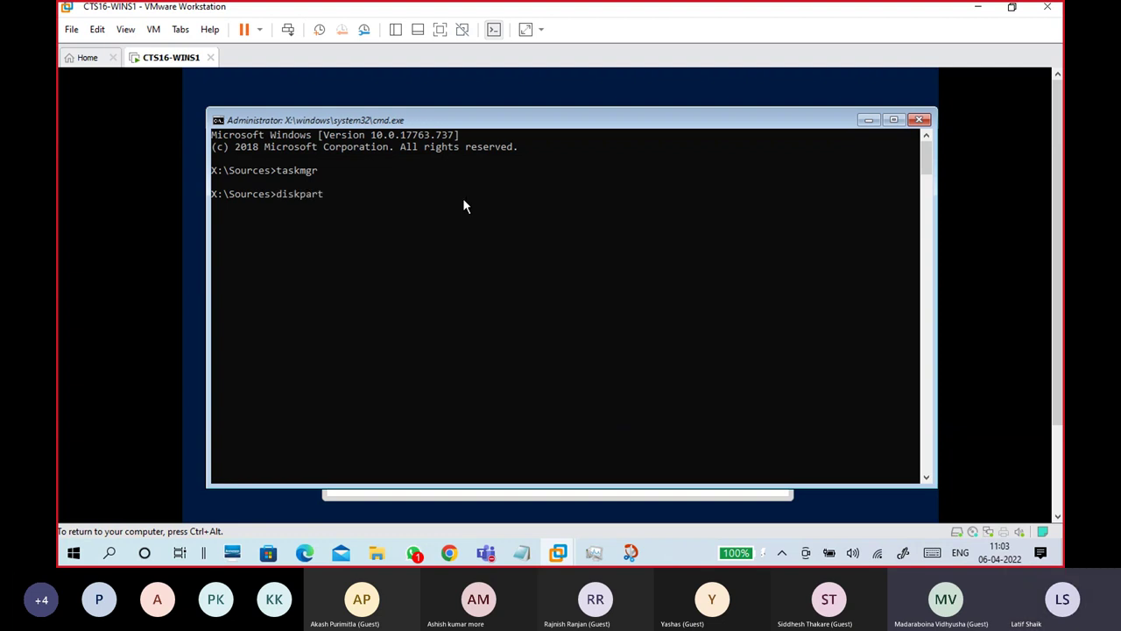
{"action": "key", "text": "Return"}
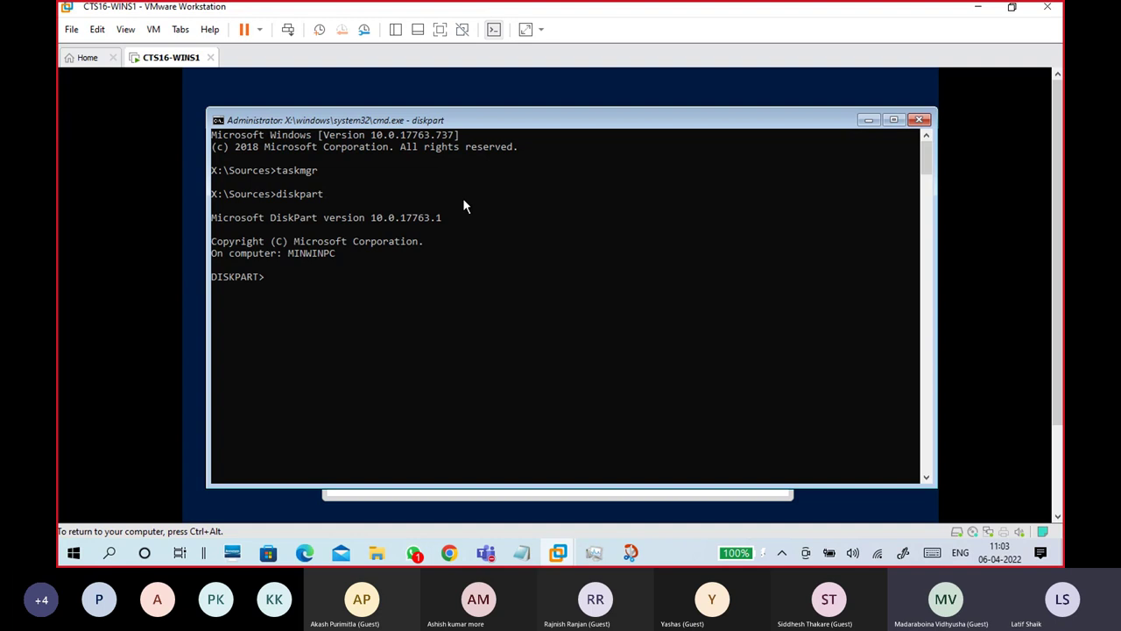
{"action": "type", "text": "list disk"}
{"action": "key", "text": "Return"}
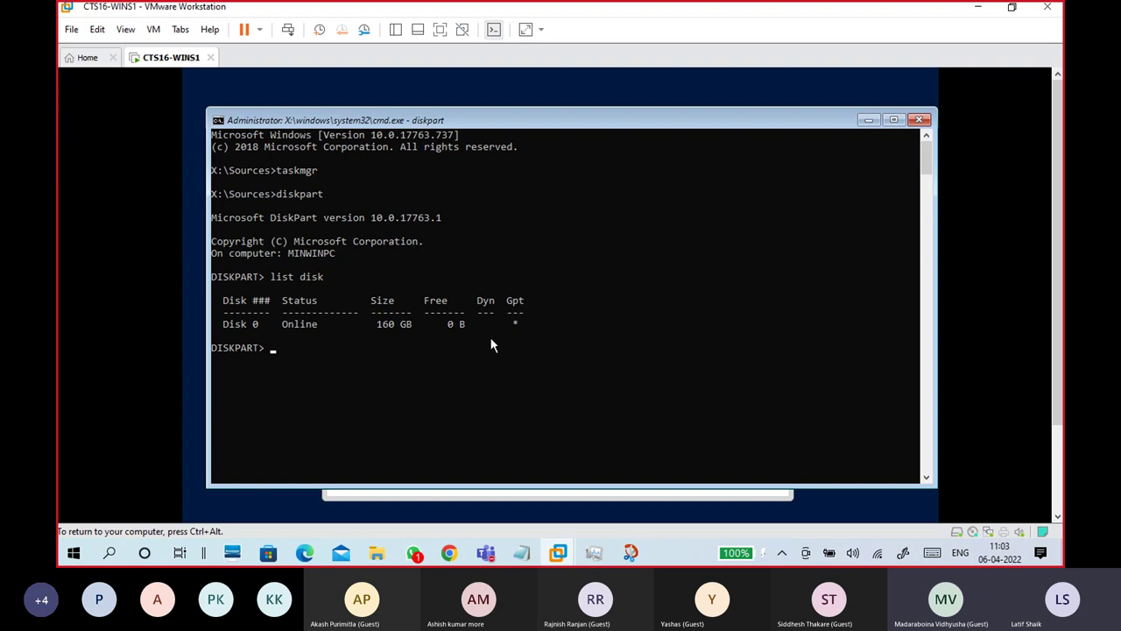
{"action": "type", "text": "exitexit"}
{"action": "key", "text": "Return"}
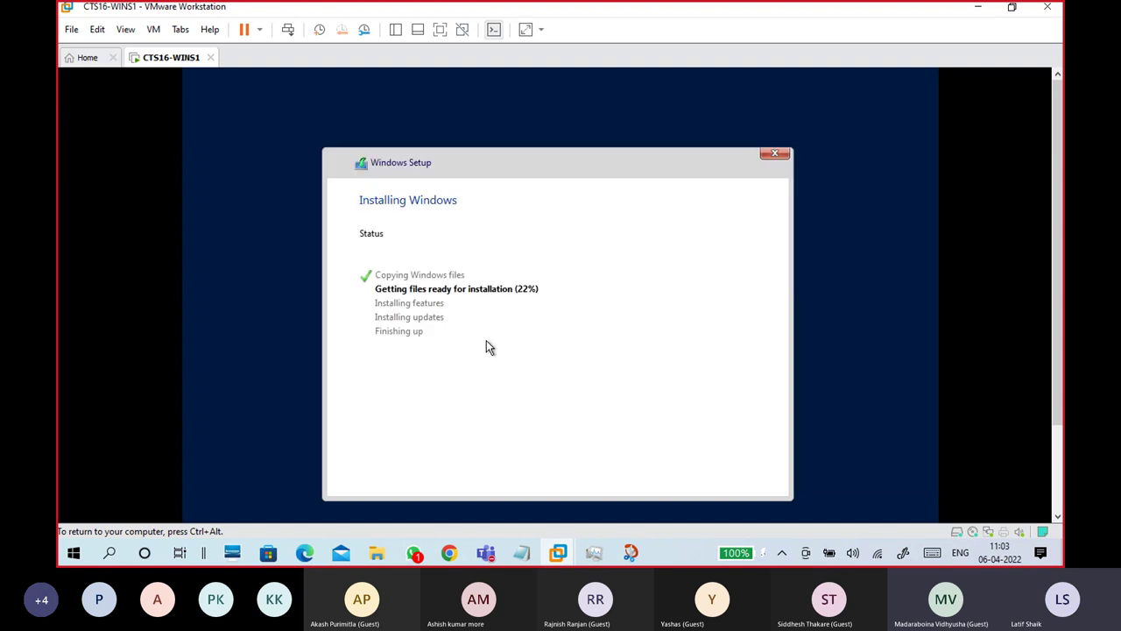
{"action": "scroll", "coordinate": [1062, 227], "scroll_direction": "down", "scroll_amount": 1}
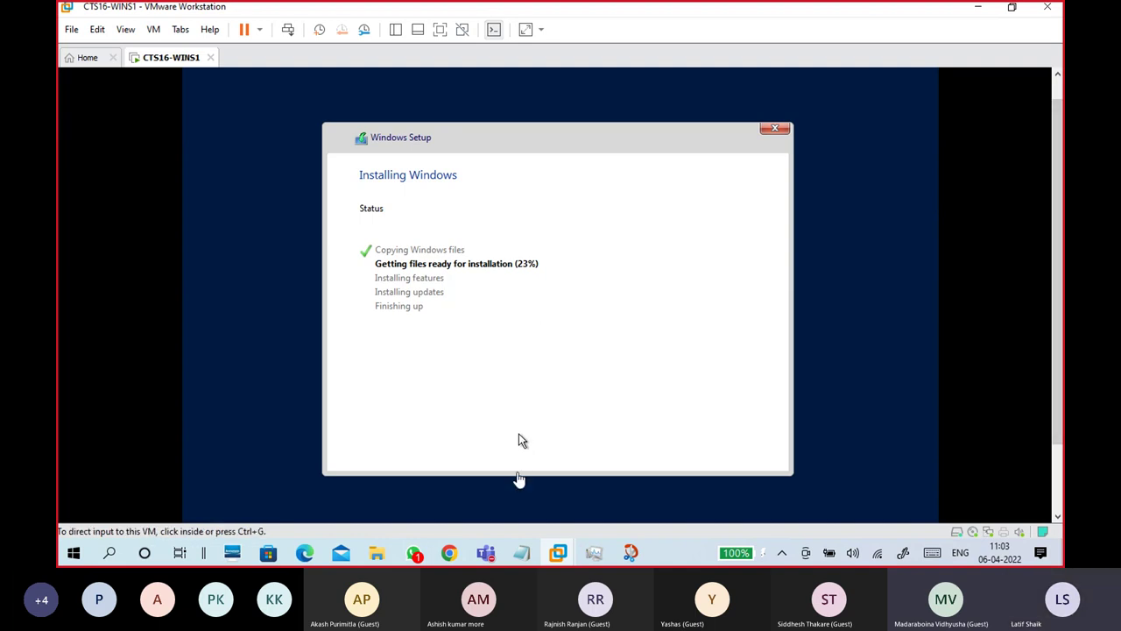
Step: View the photo shared in the CTS Classes Test 1 meeting chat, then shrink Teams to a call widget
{"action": "mouse_move", "coordinate": [485, 561]}
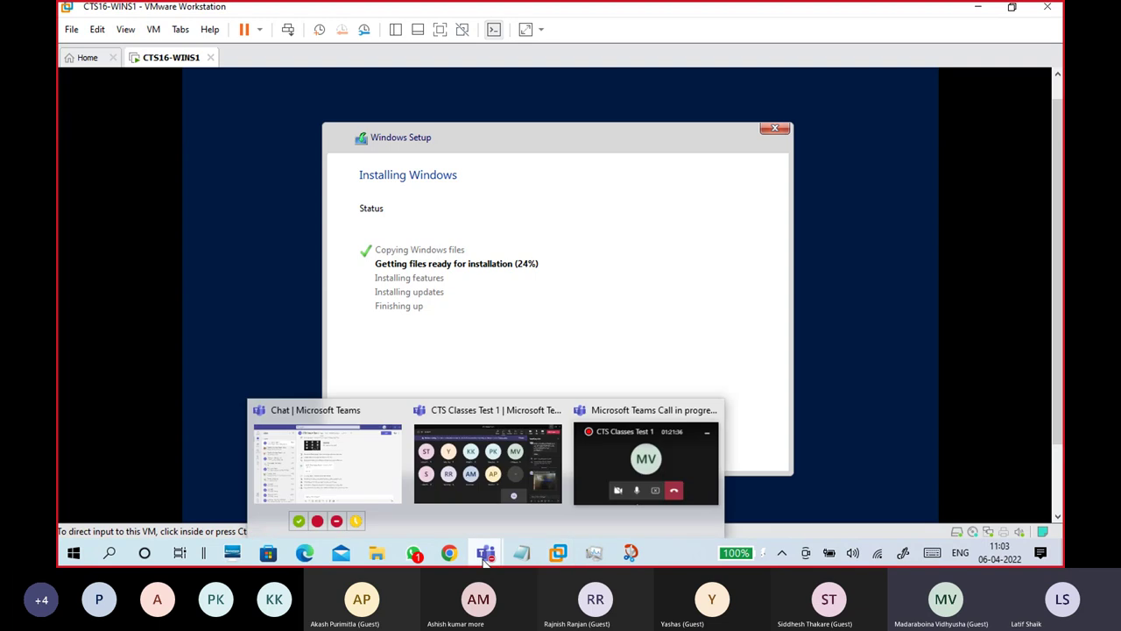
{"action": "left_click", "coordinate": [461, 510]}
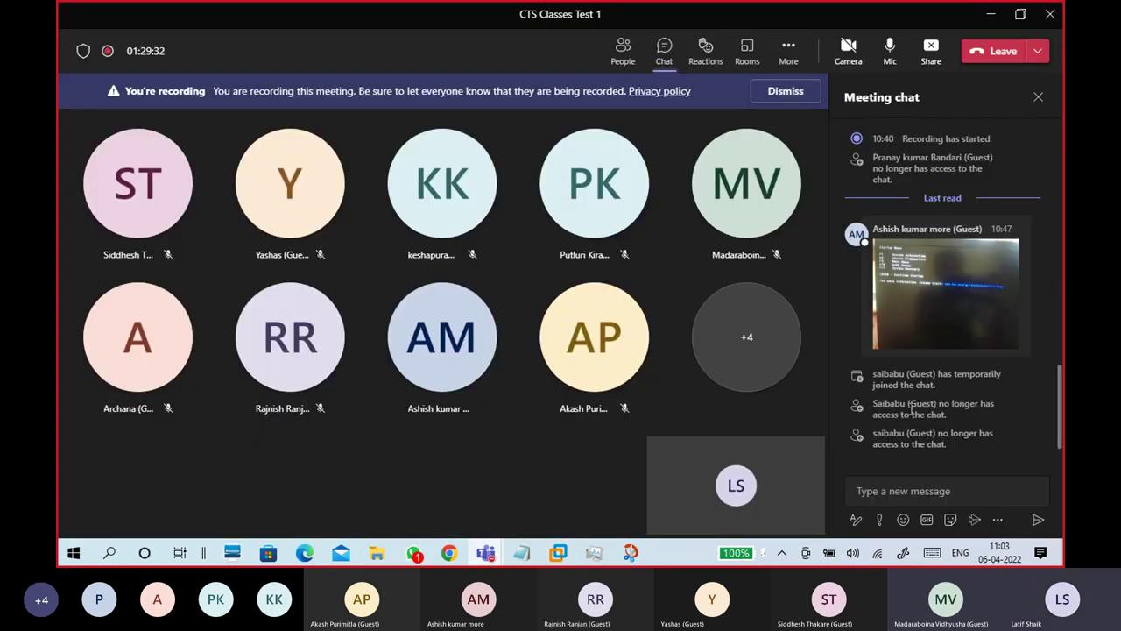
{"action": "scroll", "coordinate": [1023, 401], "scroll_direction": "up", "scroll_amount": 3}
{"action": "scroll", "coordinate": [1022, 397], "scroll_direction": "down", "scroll_amount": 3}
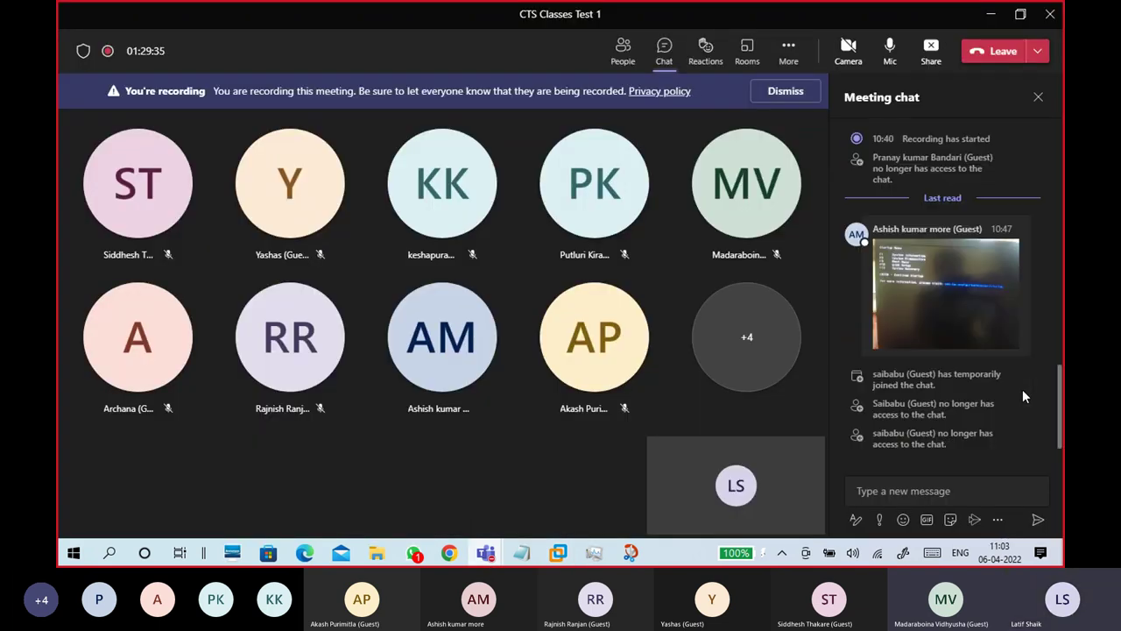
{"action": "left_click", "coordinate": [952, 322]}
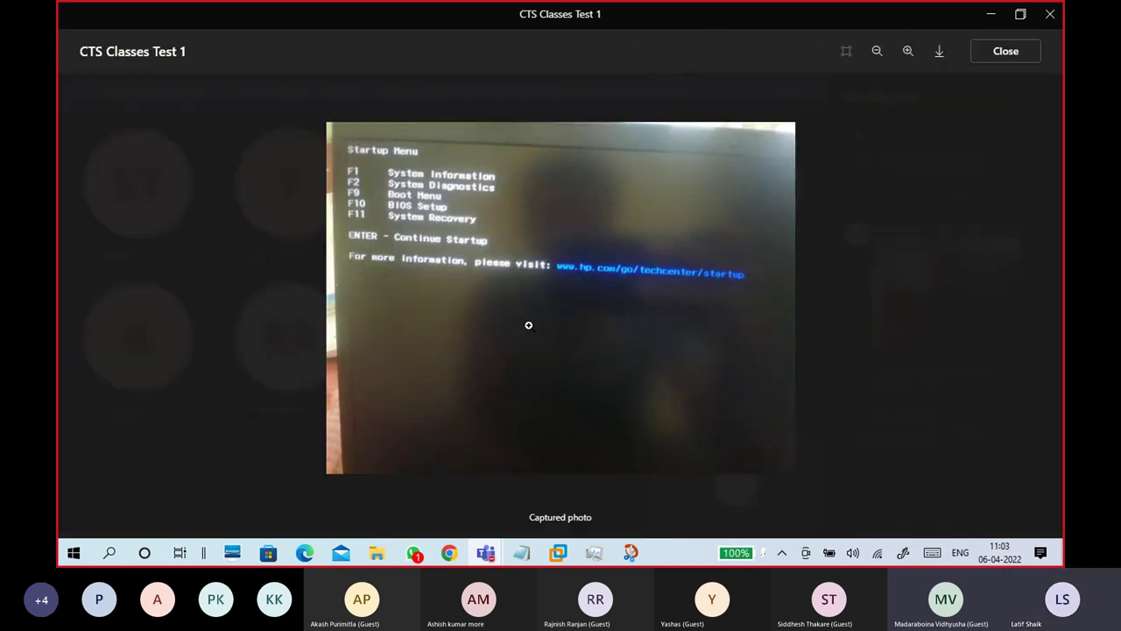
{"action": "key", "text": "Escape"}
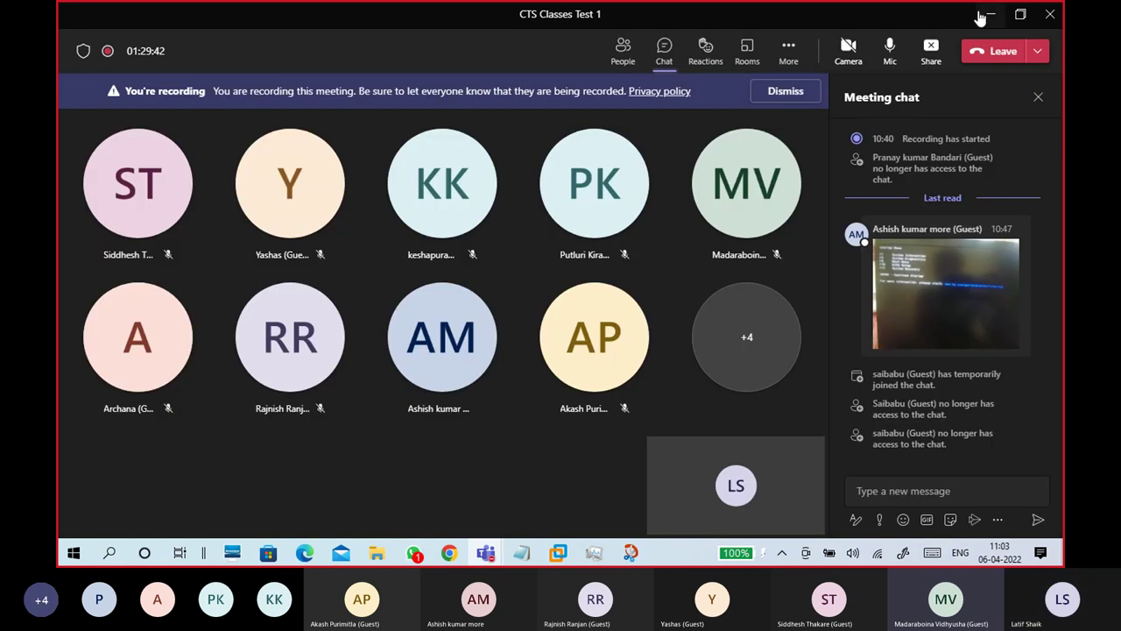
{"action": "left_click", "coordinate": [990, 14]}
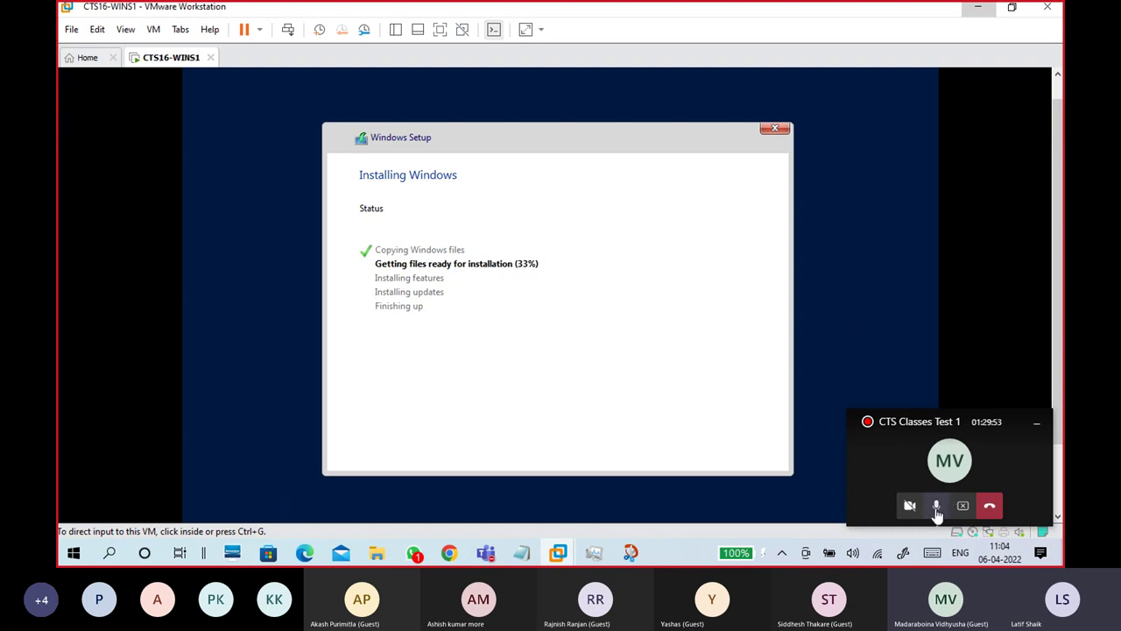
Step: Mute the microphone in the Teams call widget and release input from the VM
{"action": "left_click", "coordinate": [637, 393]}
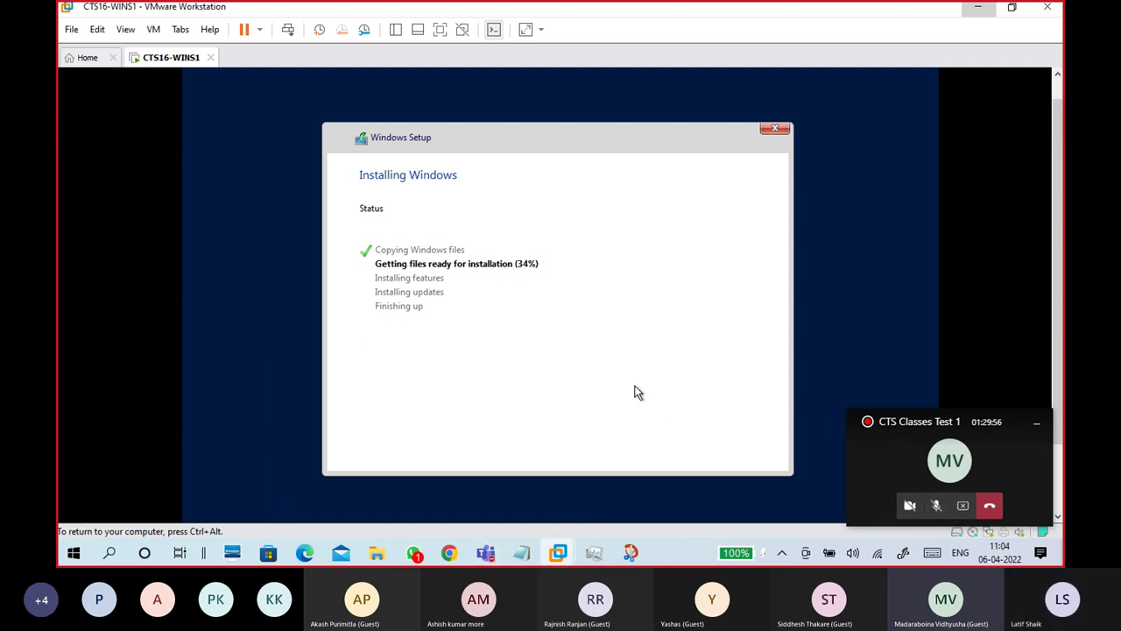
{"action": "key", "text": "ctrl+alt"}
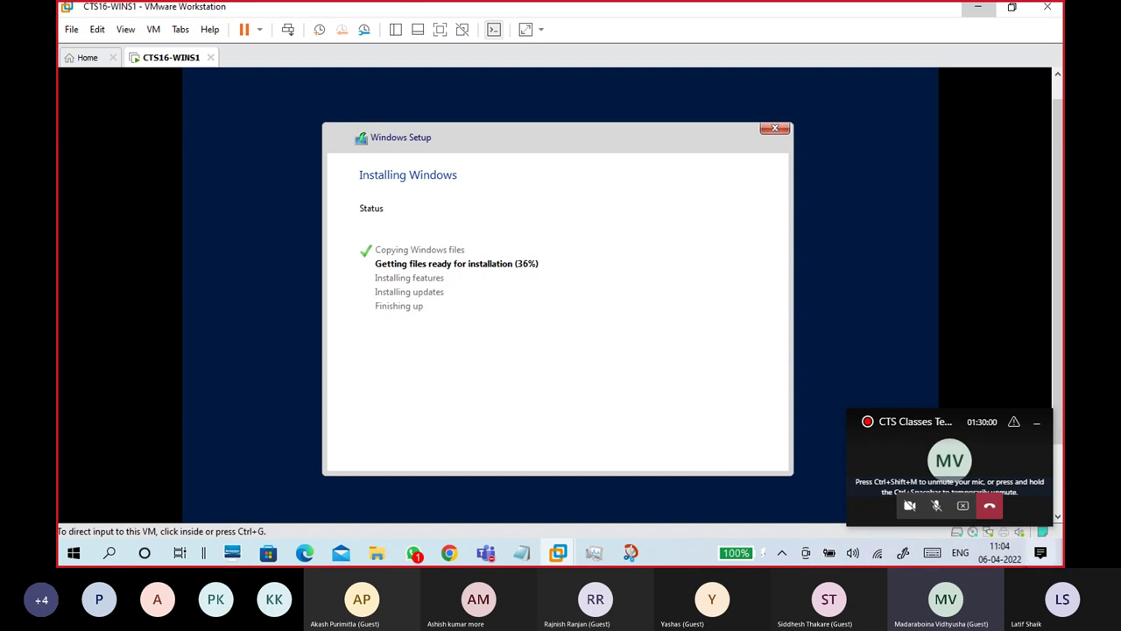
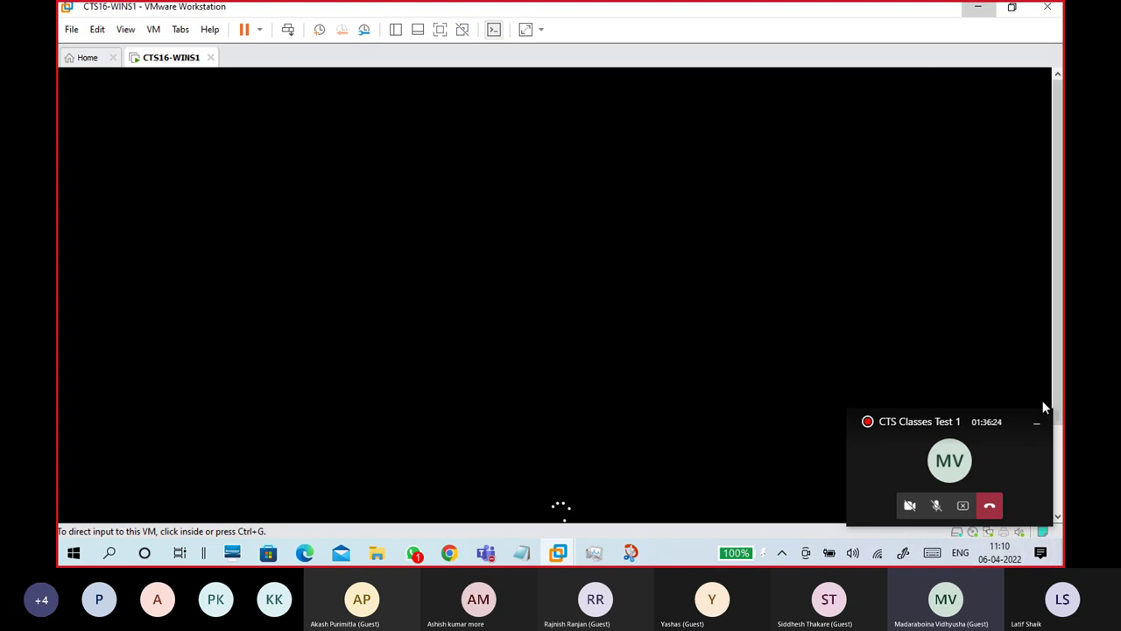
Step: Unmute the meeting microphone and open Task Manager to check host memory use
{"action": "left_click", "coordinate": [937, 505]}
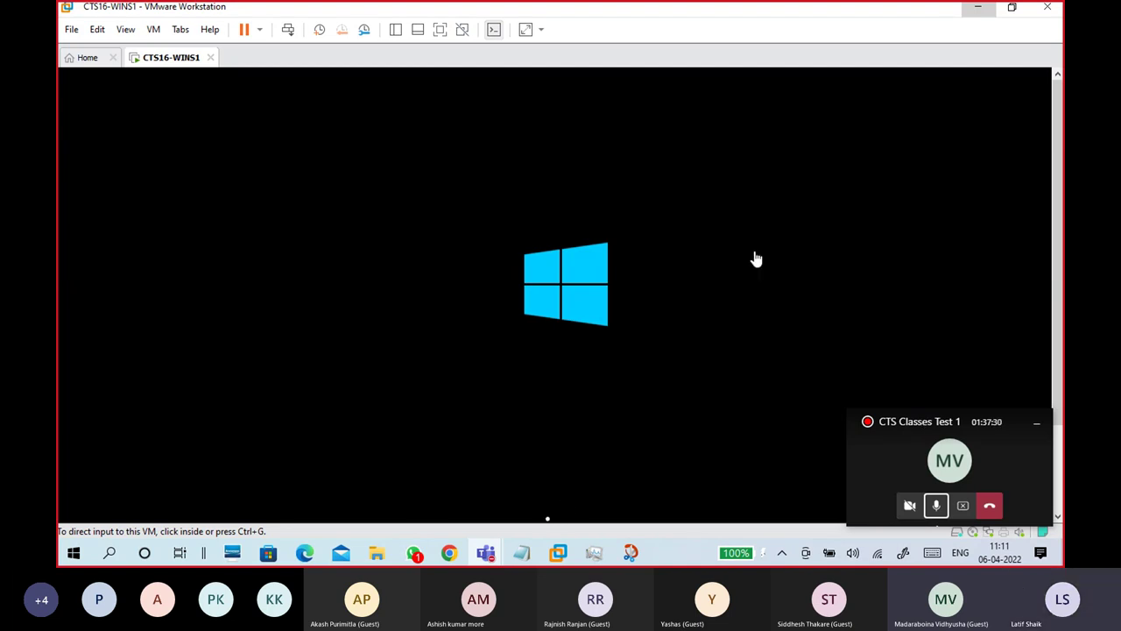
{"action": "left_click", "coordinate": [594, 552]}
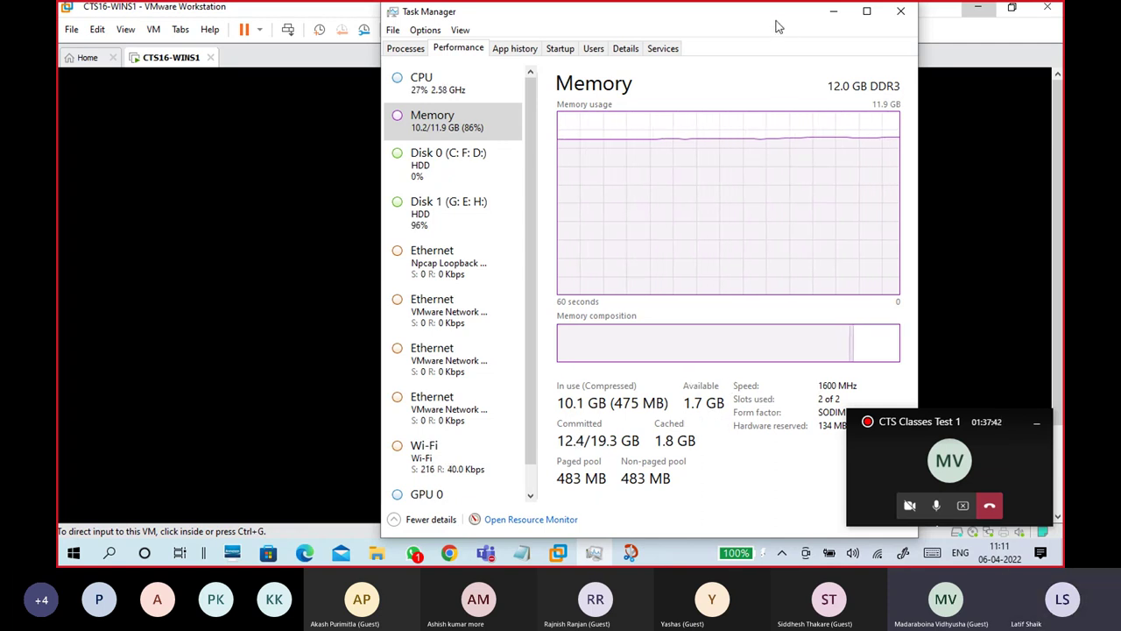
Step: Reposition and resize Task Manager to review host memory, then close it
{"action": "left_click_drag", "start_coordinate": [778, 18], "coordinate": [841, 280]}
{"action": "left_click_drag", "start_coordinate": [686, 279], "coordinate": [617, 4]}
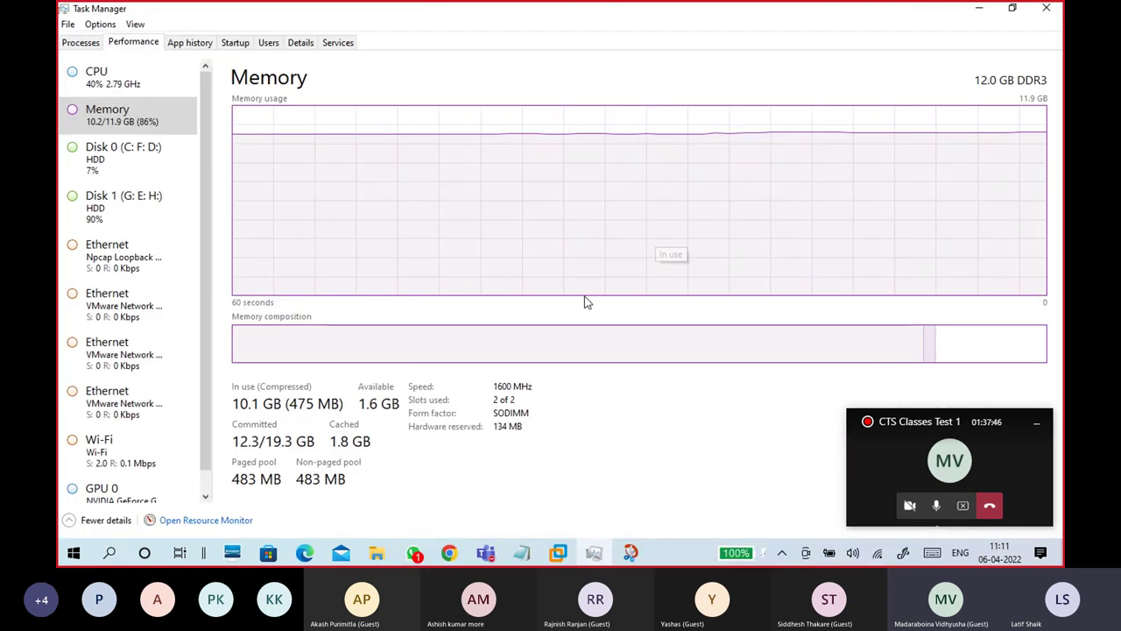
{"action": "left_click", "coordinate": [1011, 11]}
{"action": "left_click_drag", "start_coordinate": [776, 273], "coordinate": [727, 14]}
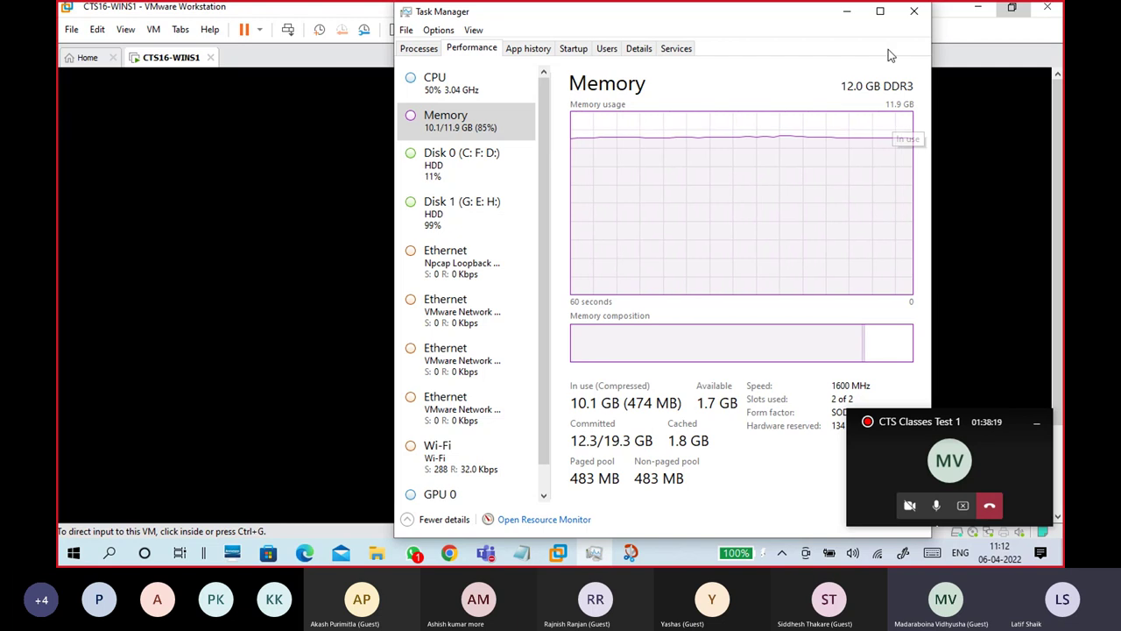
{"action": "left_click", "coordinate": [911, 23]}
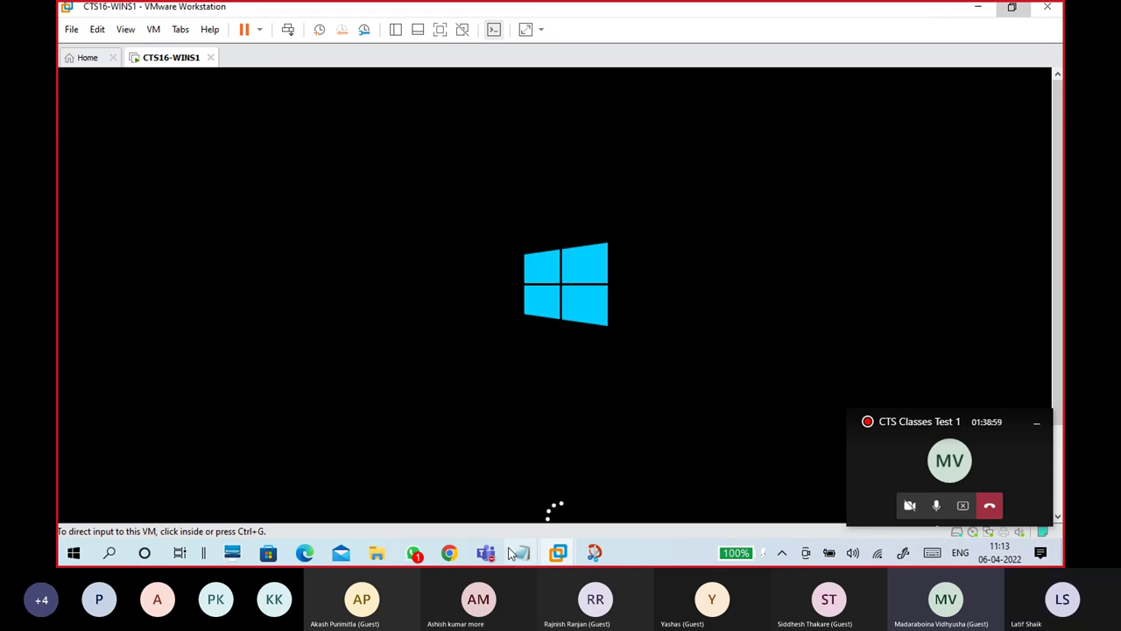
Step: Glance at WhatsApp, then minimize it to return to the VM console
{"action": "left_click", "coordinate": [415, 553]}
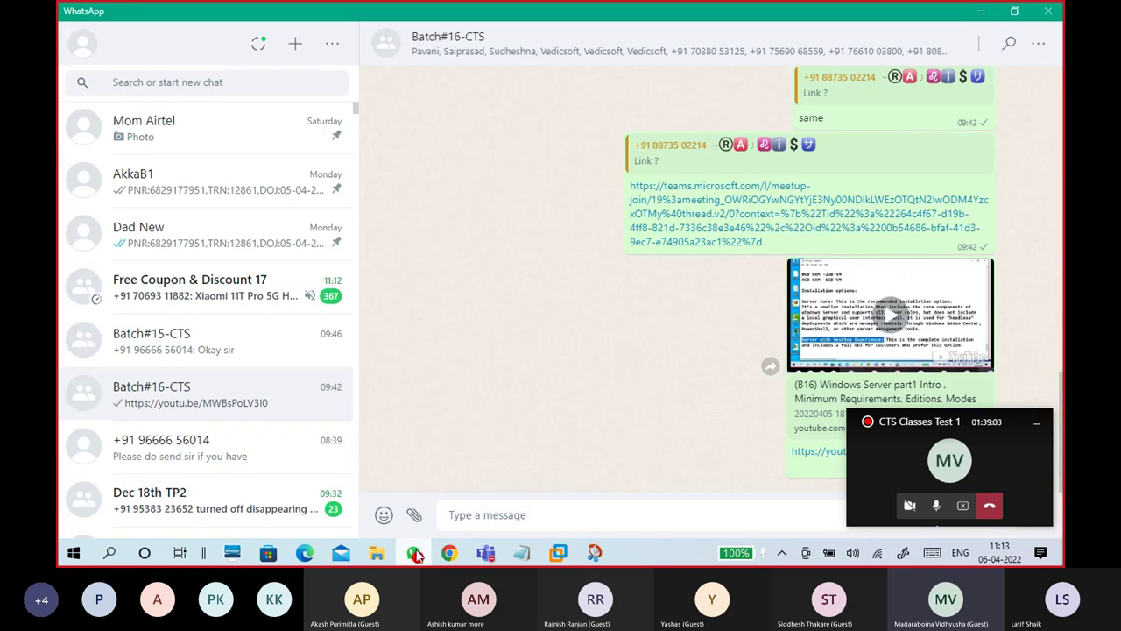
{"action": "left_click", "coordinate": [415, 553]}
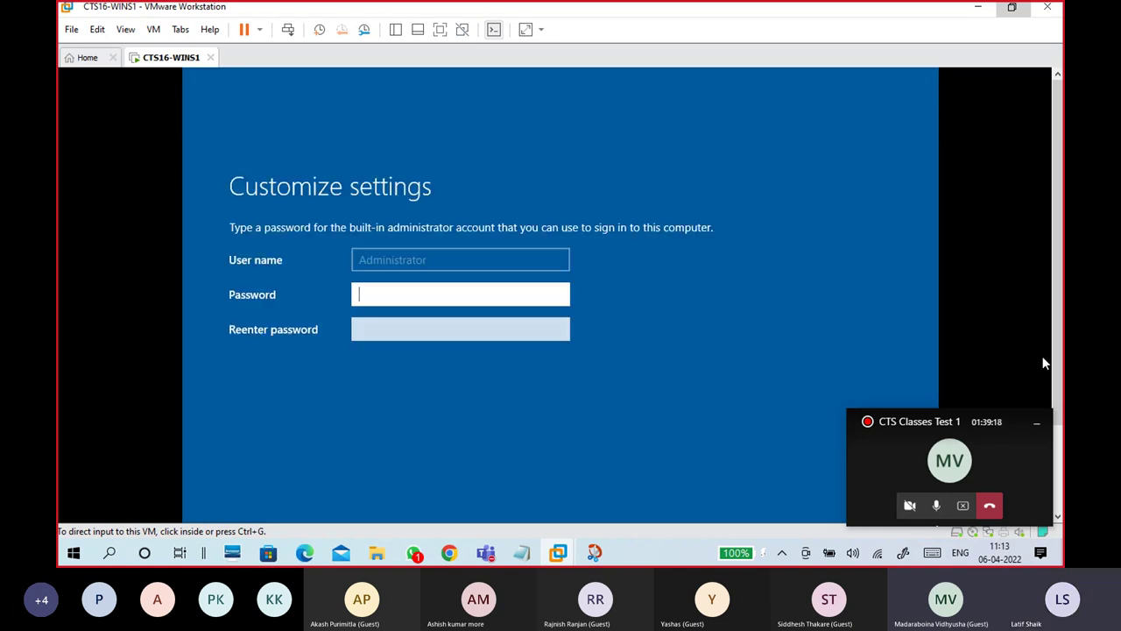
Step: Enter the Administrator password in both the Password and Reenter password fields
{"action": "scroll", "coordinate": [1062, 273], "scroll_direction": "down", "scroll_amount": 1}
{"action": "mouse_move", "coordinate": [1061, 273]}
{"action": "left_mouse_down"}
{"action": "mouse_move", "coordinate": [1061, 325]}
{"action": "mouse_move", "coordinate": [1062, 293]}
{"action": "left_mouse_up"}
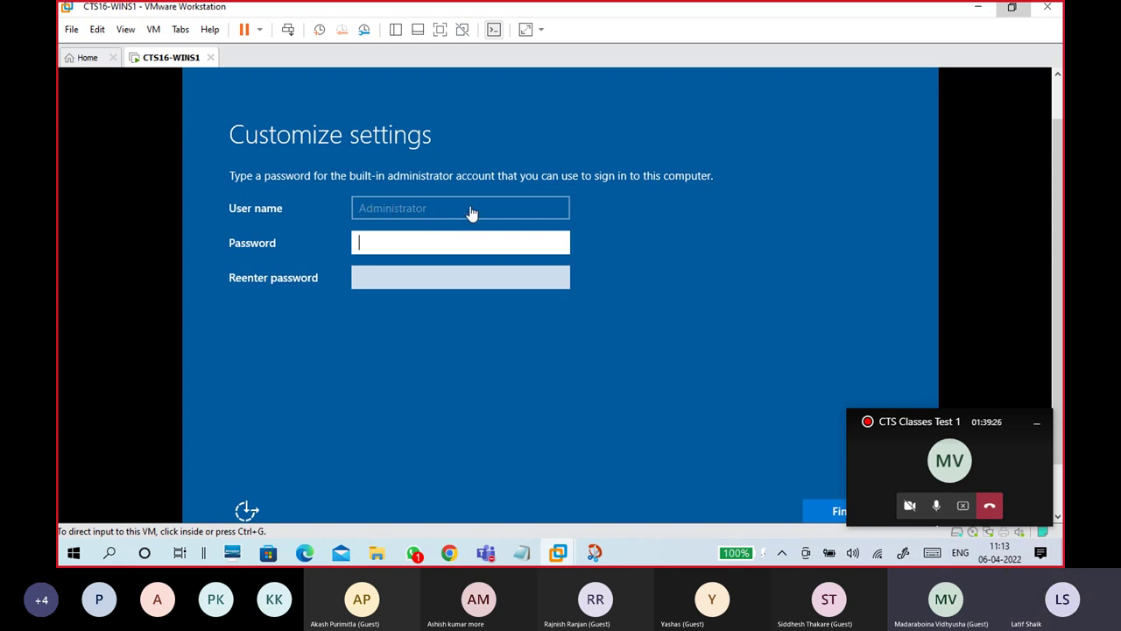
{"action": "left_click", "coordinate": [435, 210]}
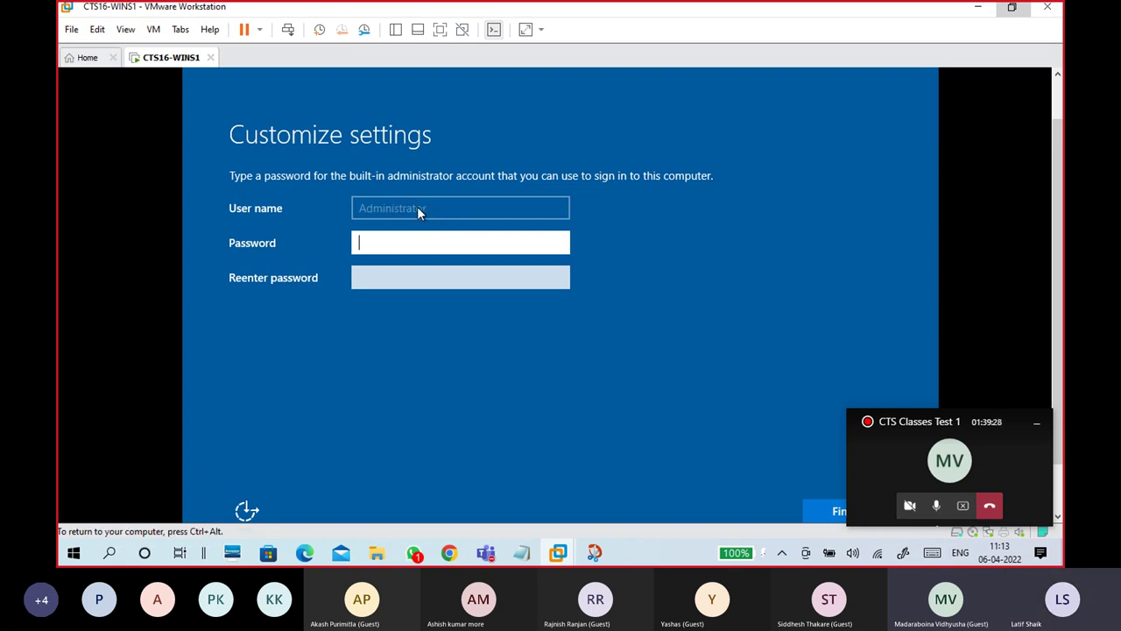
{"action": "left_click", "coordinate": [438, 275]}
{"action": "left_click", "coordinate": [431, 249]}
{"action": "type", "text": "Passw0rd@"}
{"action": "key", "text": "Tab"}
{"action": "type", "text": "Passw"}
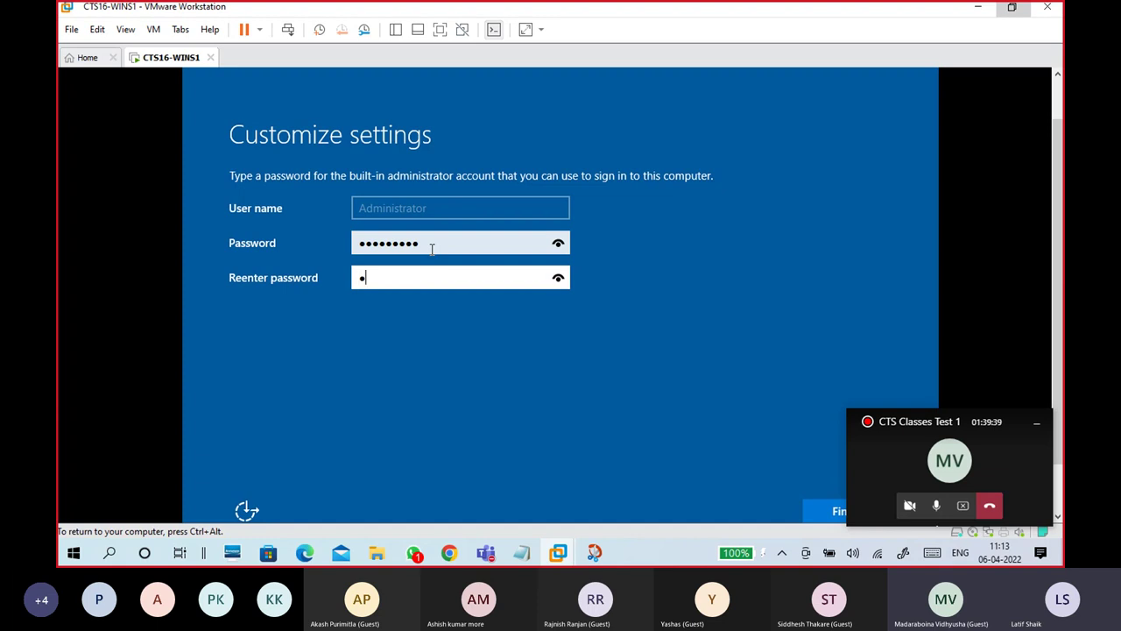
{"action": "type", "text": "0rd@"}
Step: Reveal the typed password with the eye icon to verify it
{"action": "left_click", "coordinate": [563, 246]}
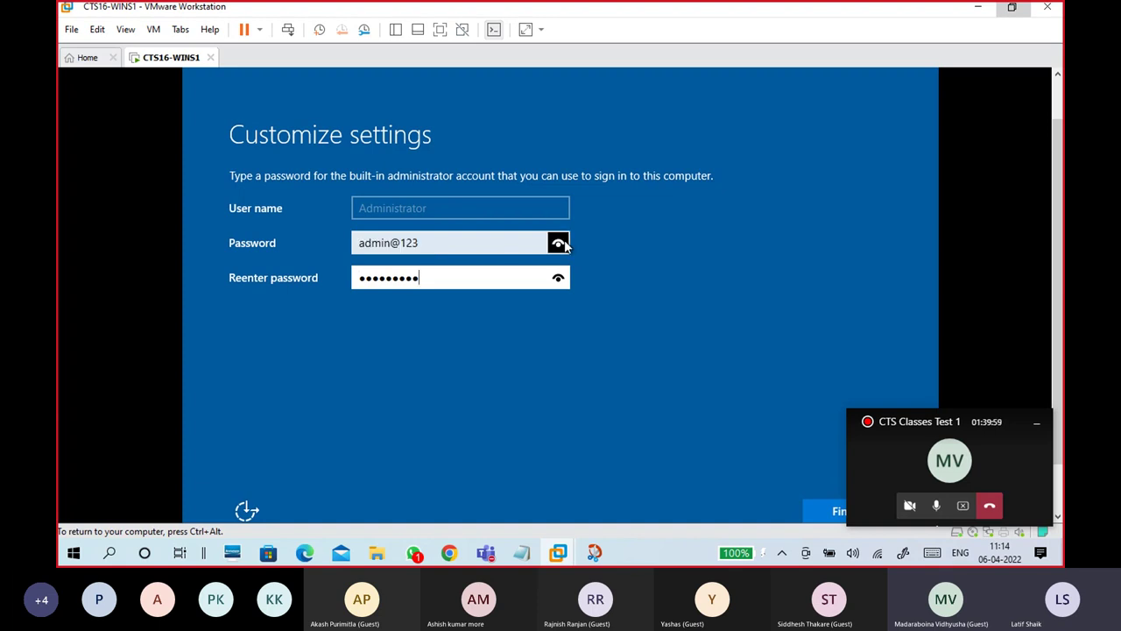
{"action": "left_click", "coordinate": [1036, 425]}
{"action": "left_click", "coordinate": [609, 290]}
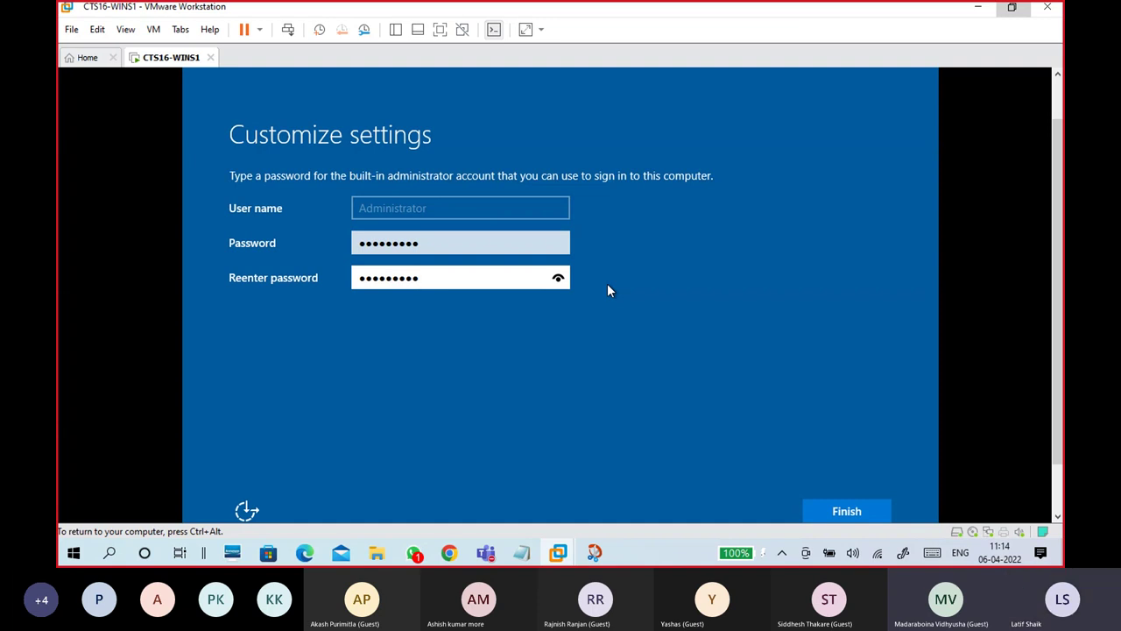
{"action": "left_click", "coordinate": [443, 245]}
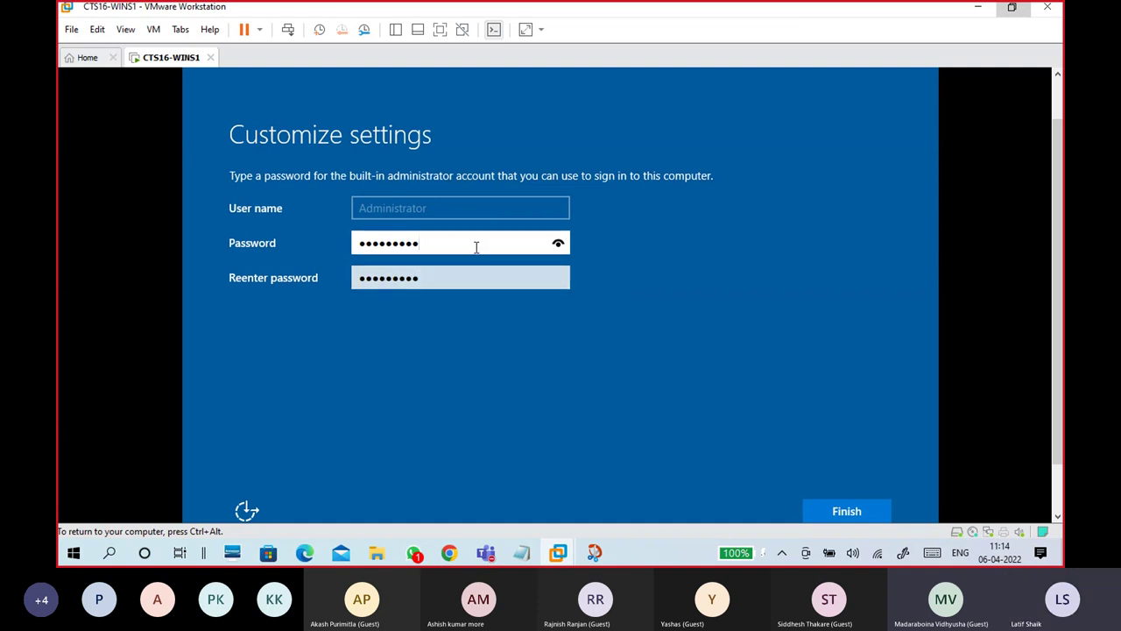
{"action": "left_click", "coordinate": [559, 245]}
{"action": "left_click", "coordinate": [559, 245]}
{"action": "scroll", "coordinate": [1057, 351], "scroll_direction": "down", "scroll_amount": 2}
Step: Finish the administrator password setup and return input to the VM's lock screen
{"action": "left_click", "coordinate": [879, 448]}
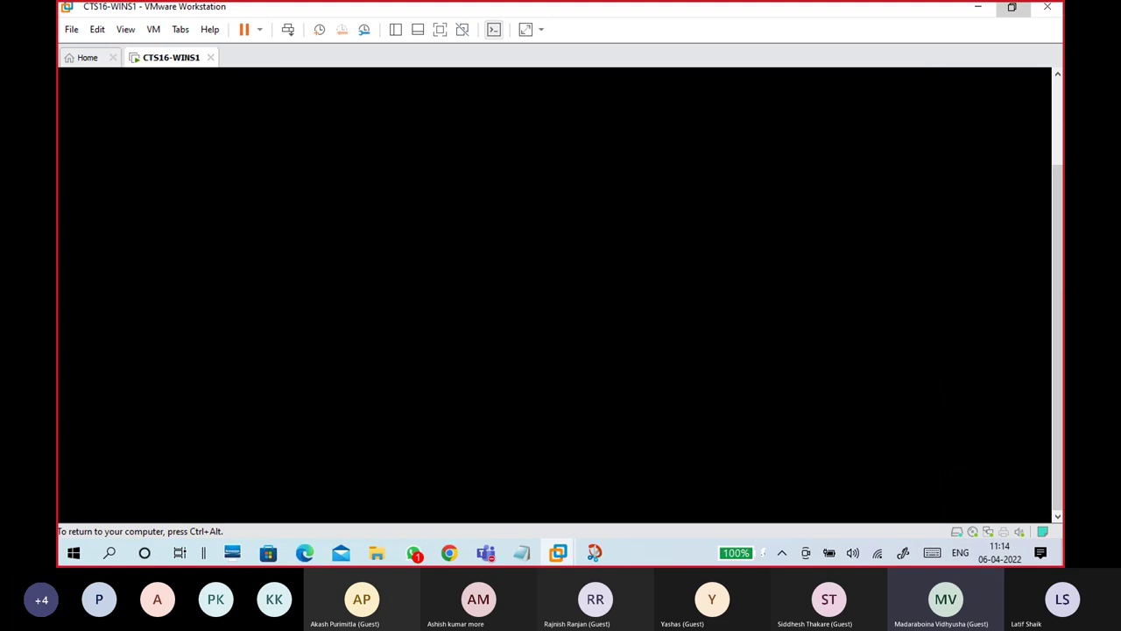
{"action": "key", "text": "ctrl+alt"}
{"action": "scroll", "coordinate": [1063, 130], "scroll_direction": "up", "scroll_amount": 5}
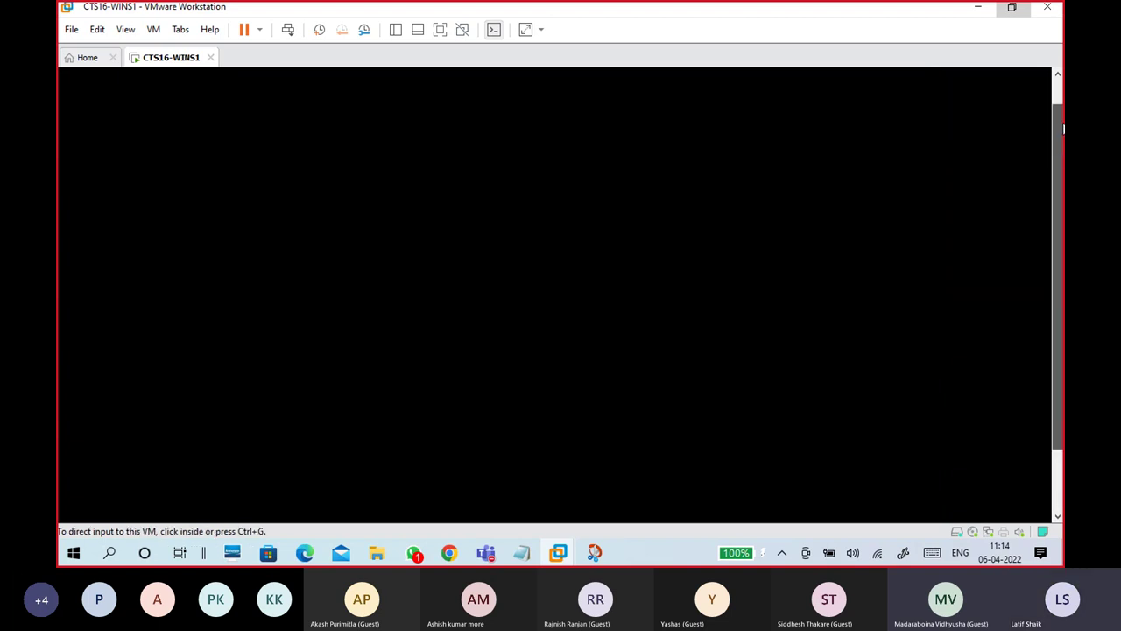
{"action": "left_click", "coordinate": [469, 271]}
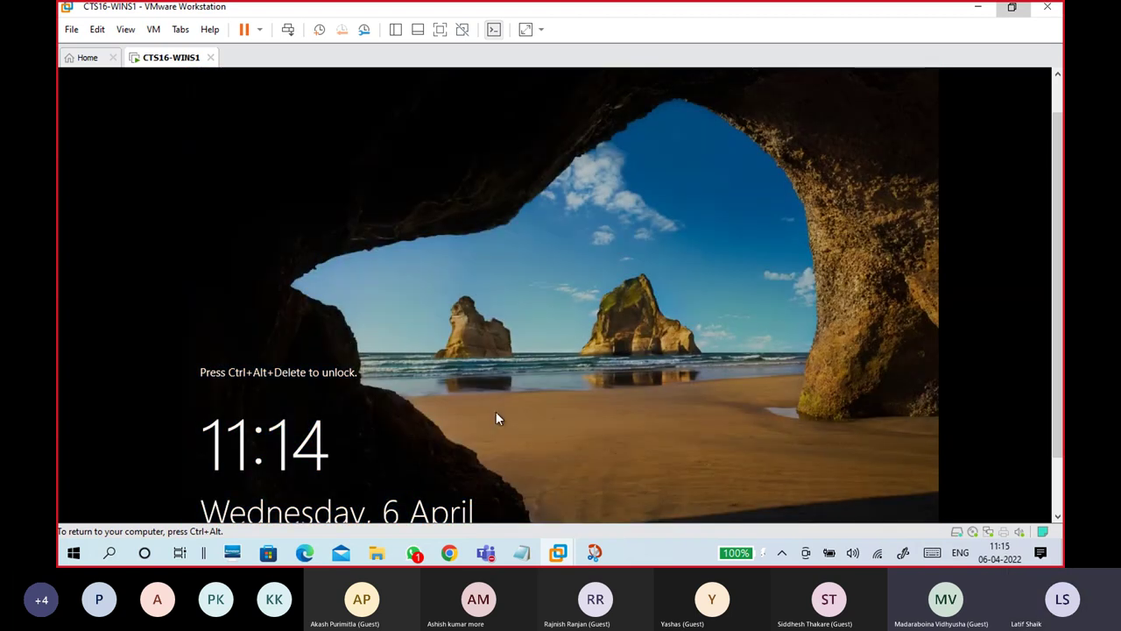
Step: Sign in to the VM as Administrator using Ctrl+Alt+Insert and the account password
{"action": "key", "text": "ctrl+alt+Insert"}
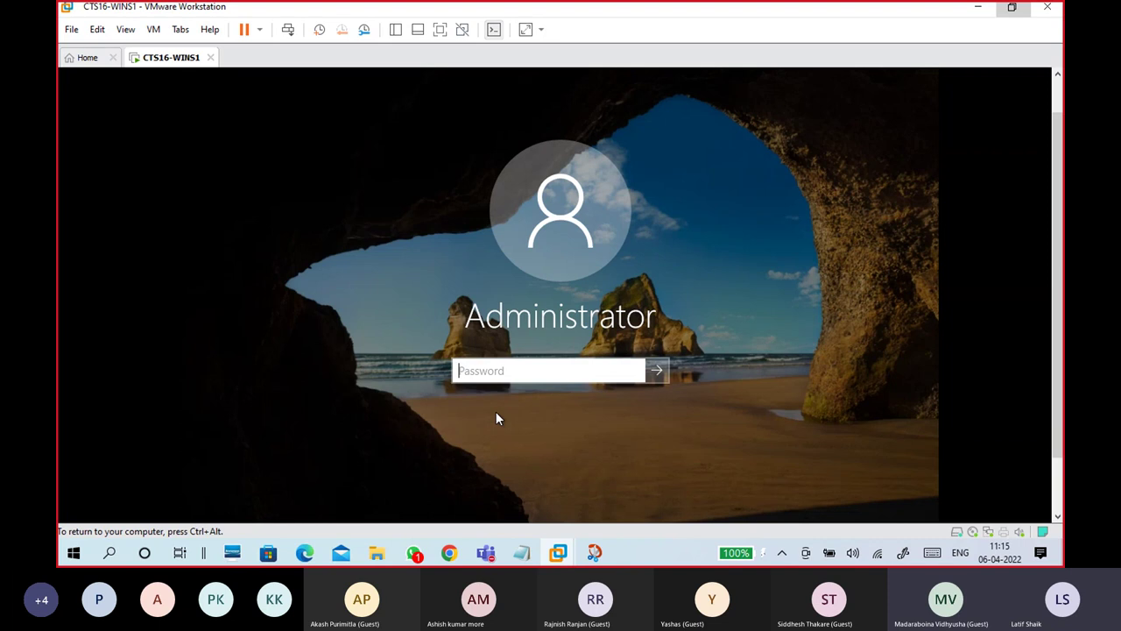
{"action": "type", "text": "•••••••••"}
{"action": "key", "text": "Return"}
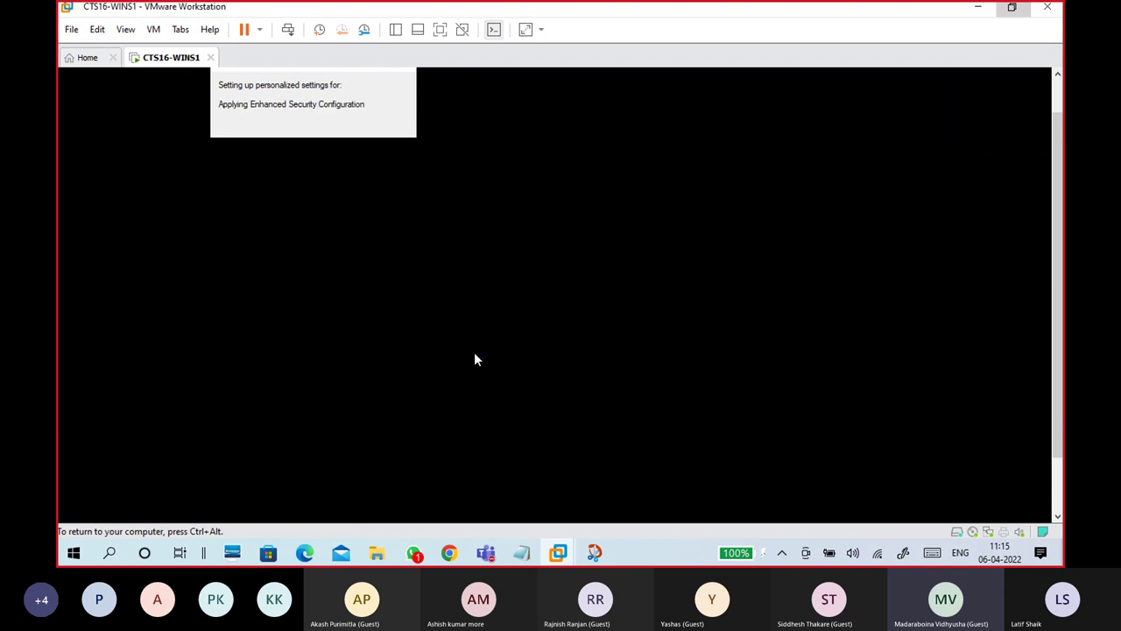
Step: Scroll the VM console view down until the guest taskbar appears, keeping input in the VM
{"action": "key", "text": "ctrl+alt"}
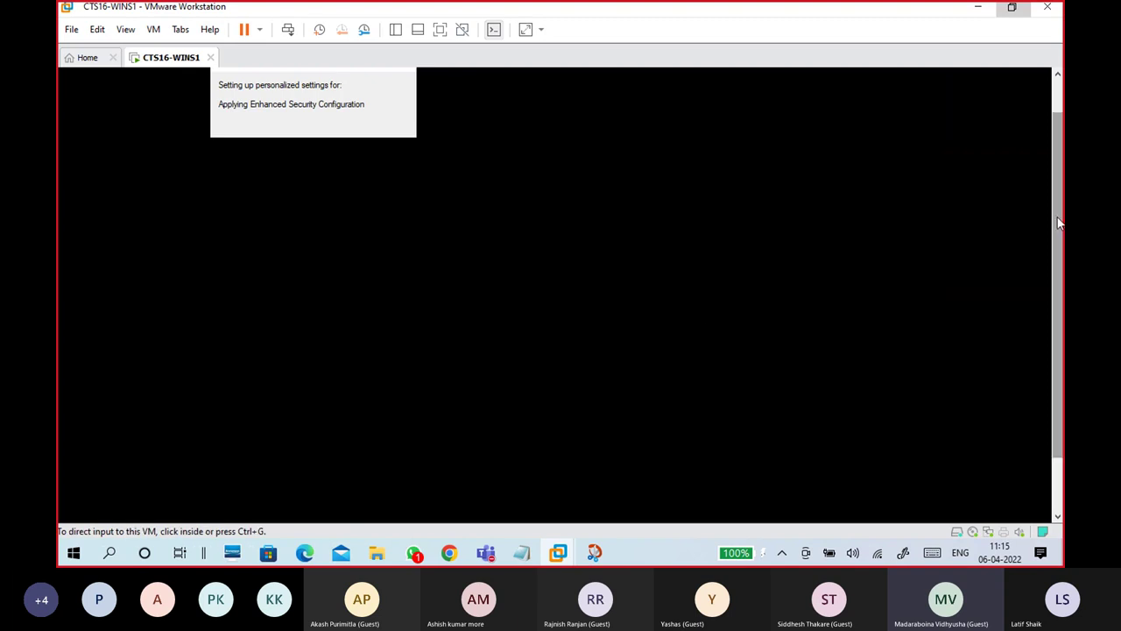
{"action": "mouse_move", "coordinate": [1056, 188]}
{"action": "left_mouse_down"}
{"action": "mouse_move", "coordinate": [1055, 162]}
{"action": "mouse_move", "coordinate": [1057, 253]}
{"action": "mouse_move", "coordinate": [1053, 201]}
{"action": "left_mouse_up"}
{"action": "left_click", "coordinate": [537, 277]}
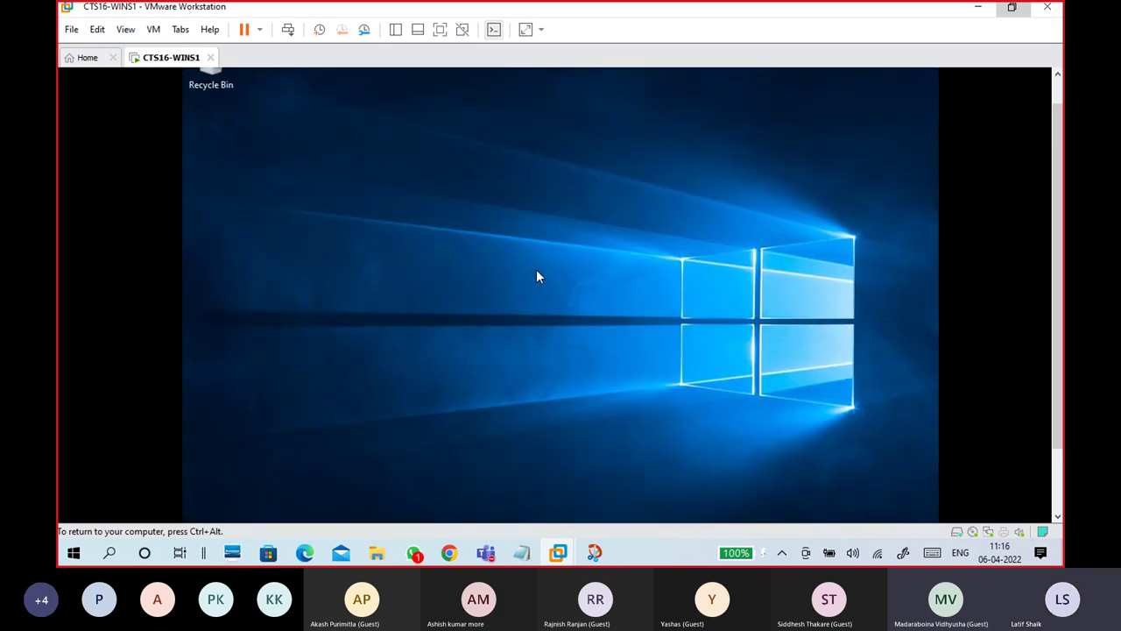
{"action": "key", "text": "ctrl+alt"}
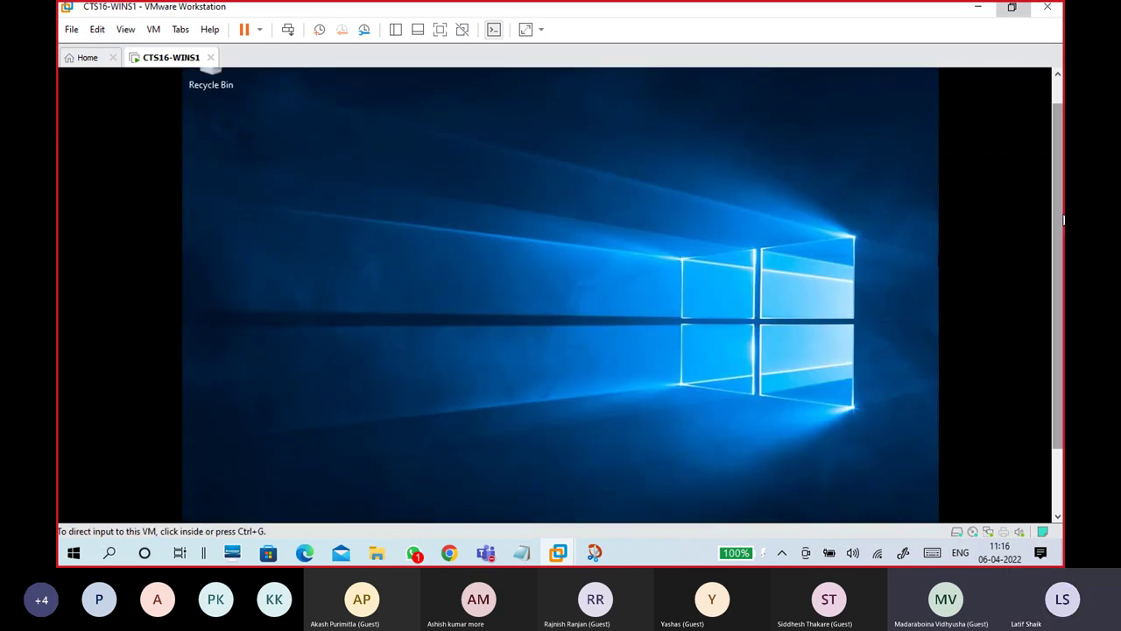
{"action": "left_click_drag", "start_coordinate": [1059, 217], "coordinate": [1055, 271]}
{"action": "left_click", "coordinate": [296, 514]}
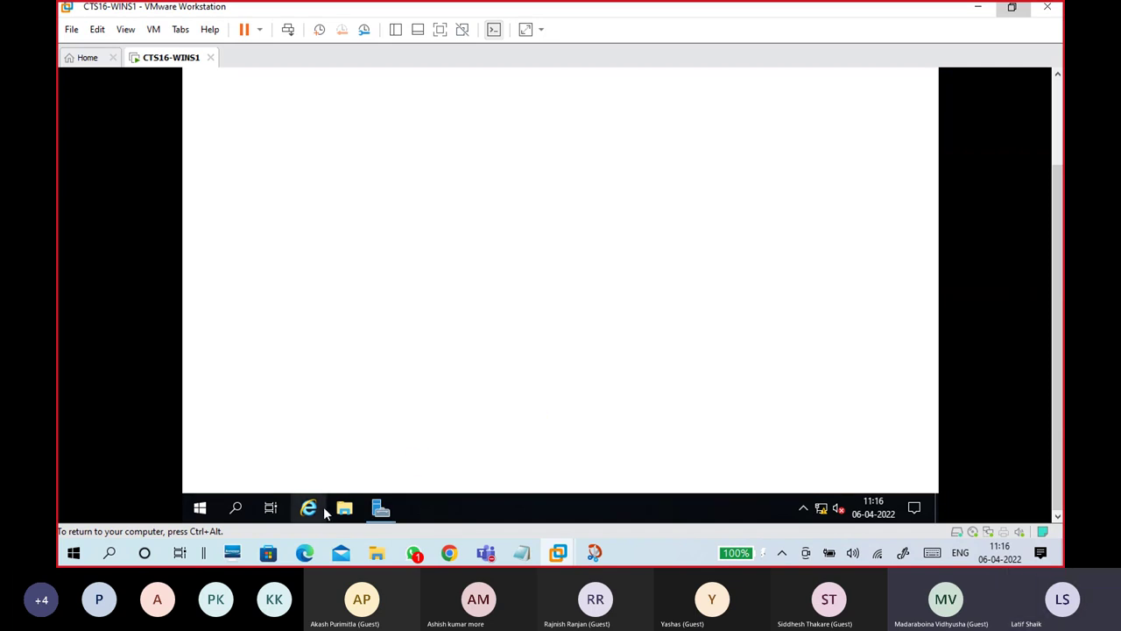
Step: Dismiss the Windows Admin Center notice on the Server Manager Dashboard
{"action": "left_click_drag", "start_coordinate": [1055, 280], "coordinate": [1058, 136]}
{"action": "left_click", "coordinate": [718, 152]}
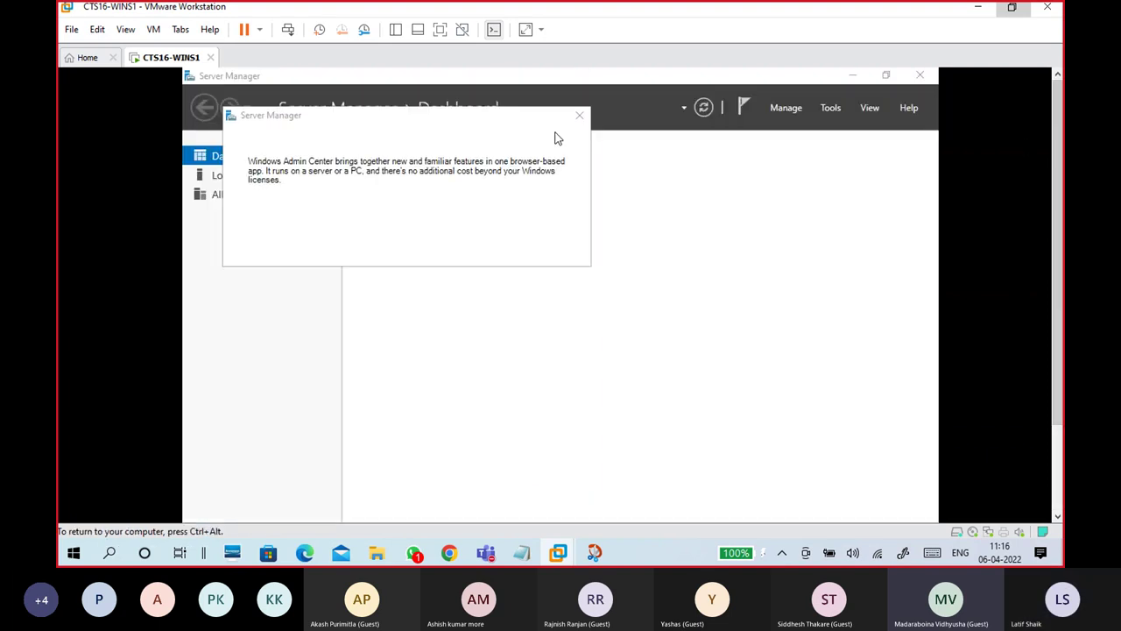
{"action": "left_click", "coordinate": [579, 119]}
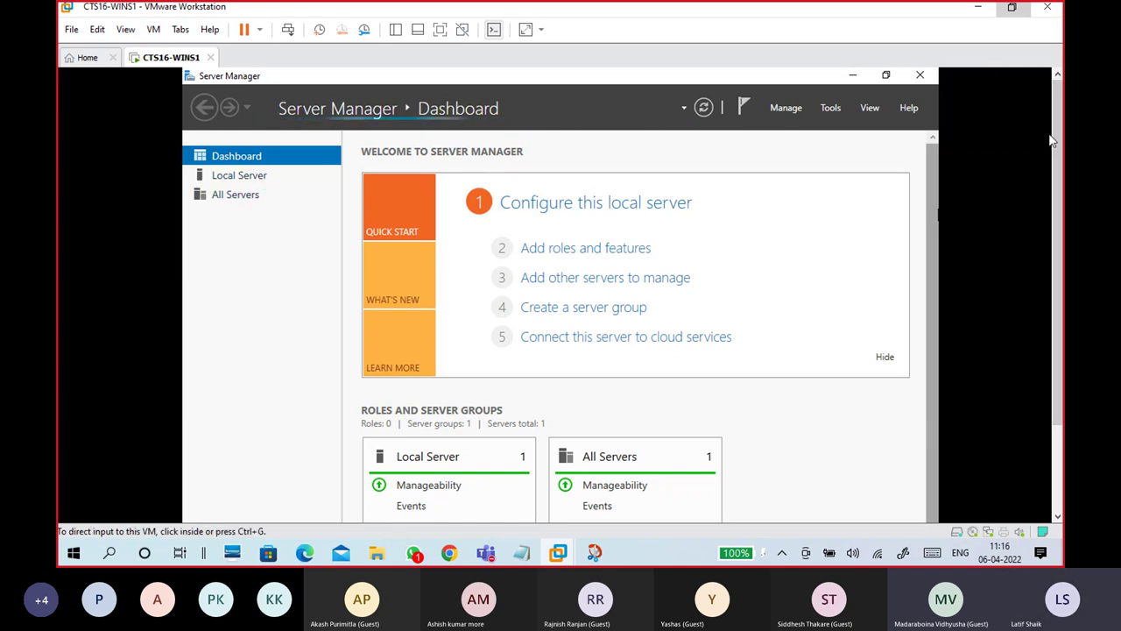
Step: Bring the meeting window forward briefly, then minimize it
{"action": "mouse_move", "coordinate": [488, 557]}
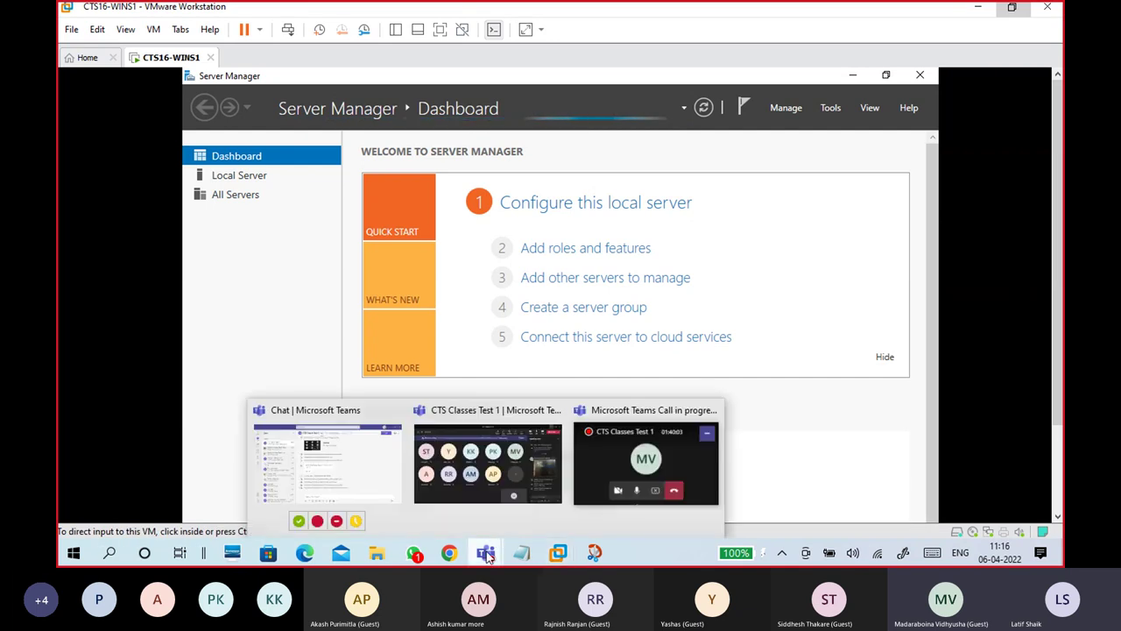
{"action": "left_click", "coordinate": [478, 498]}
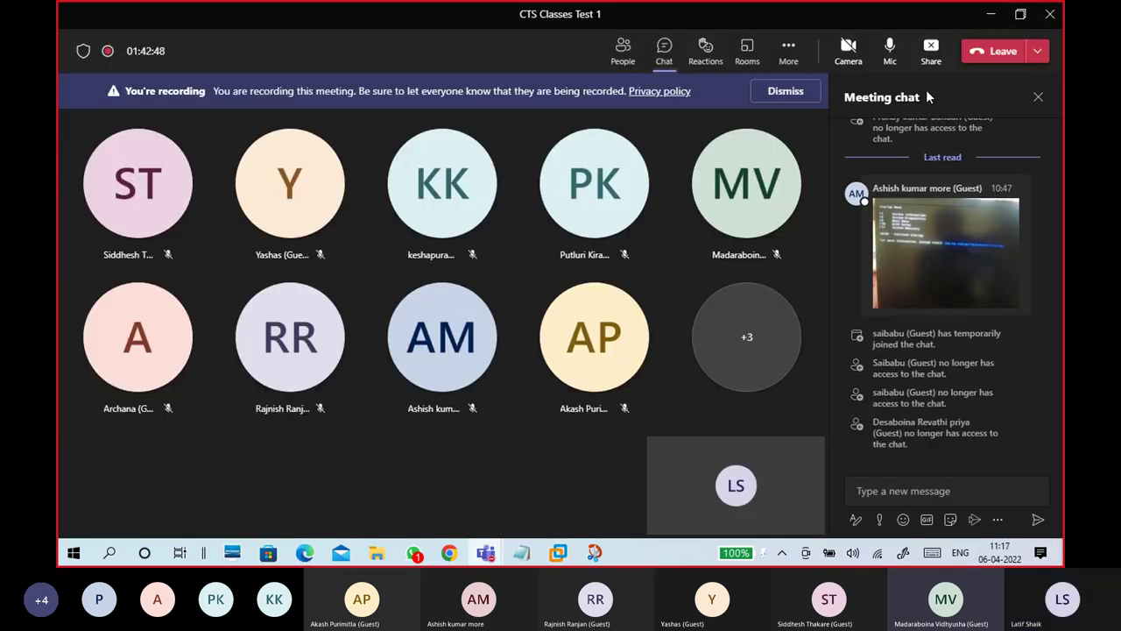
{"action": "left_click", "coordinate": [992, 17]}
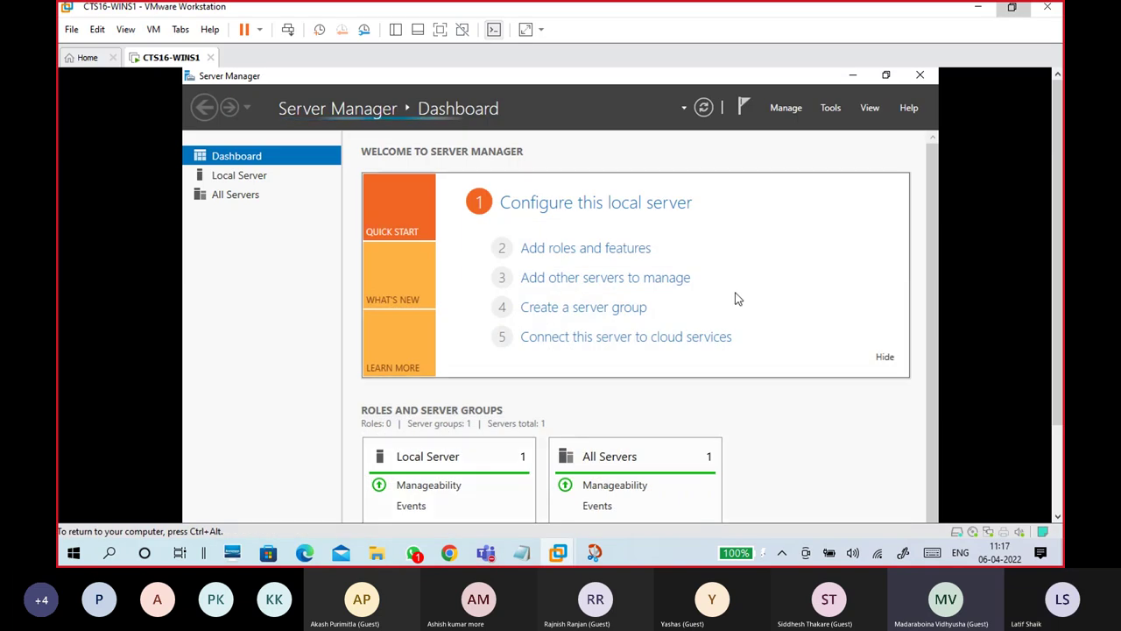
Step: View Local Server properties, then minimize and restore Server Manager from the guest taskbar
{"action": "left_click", "coordinate": [260, 177]}
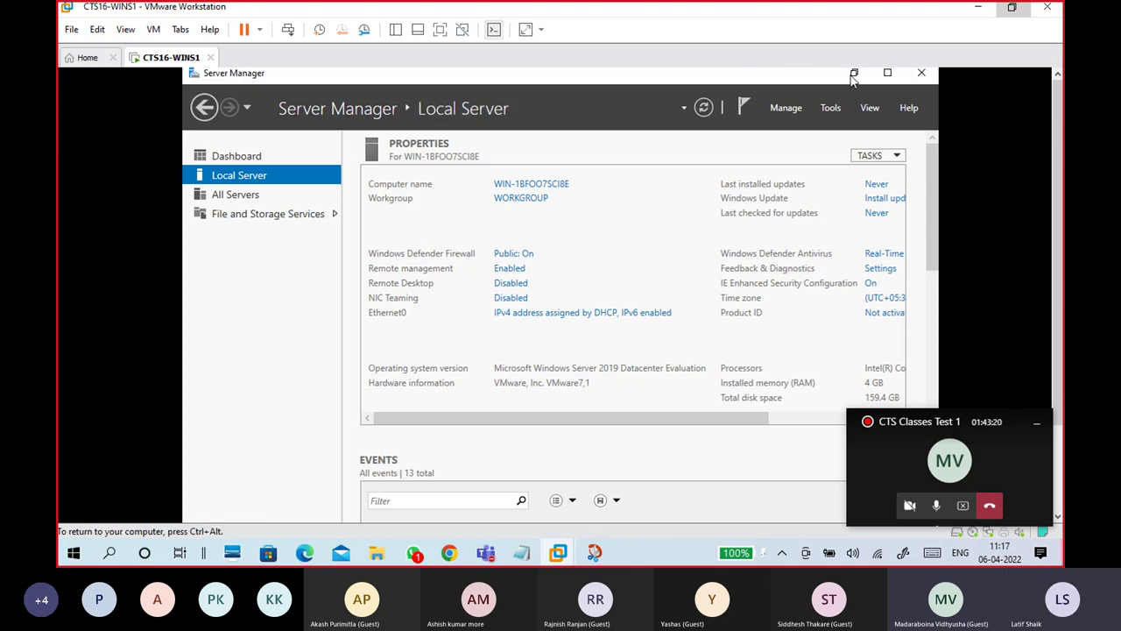
{"action": "left_click", "coordinate": [853, 74]}
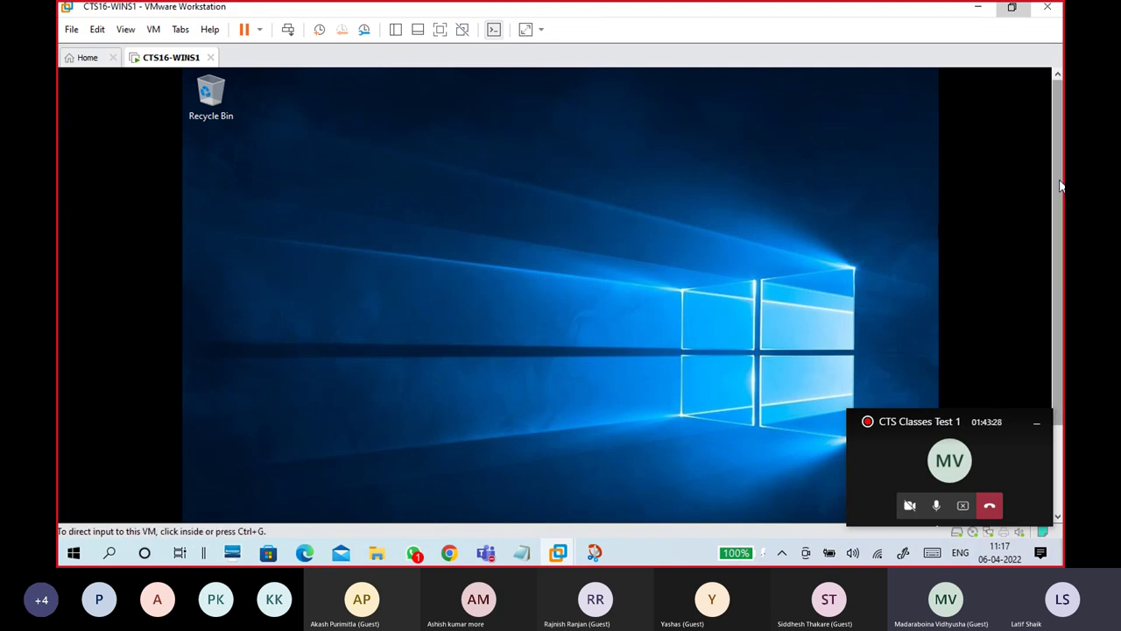
{"action": "scroll", "coordinate": [1058, 263], "scroll_direction": "down", "scroll_amount": 3}
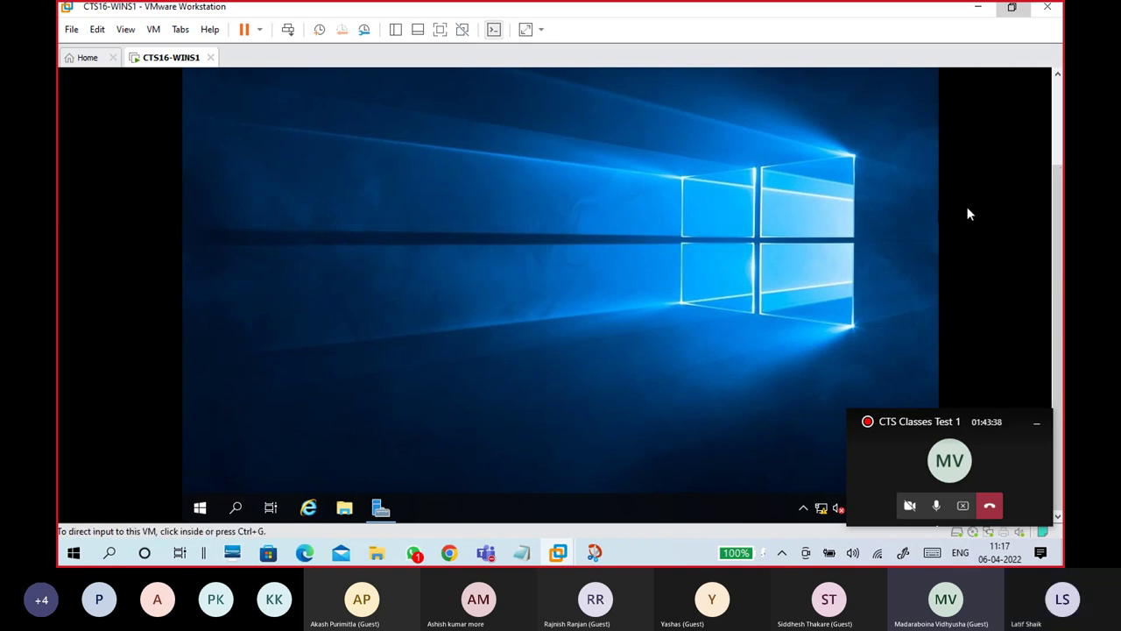
{"action": "left_click", "coordinate": [380, 508]}
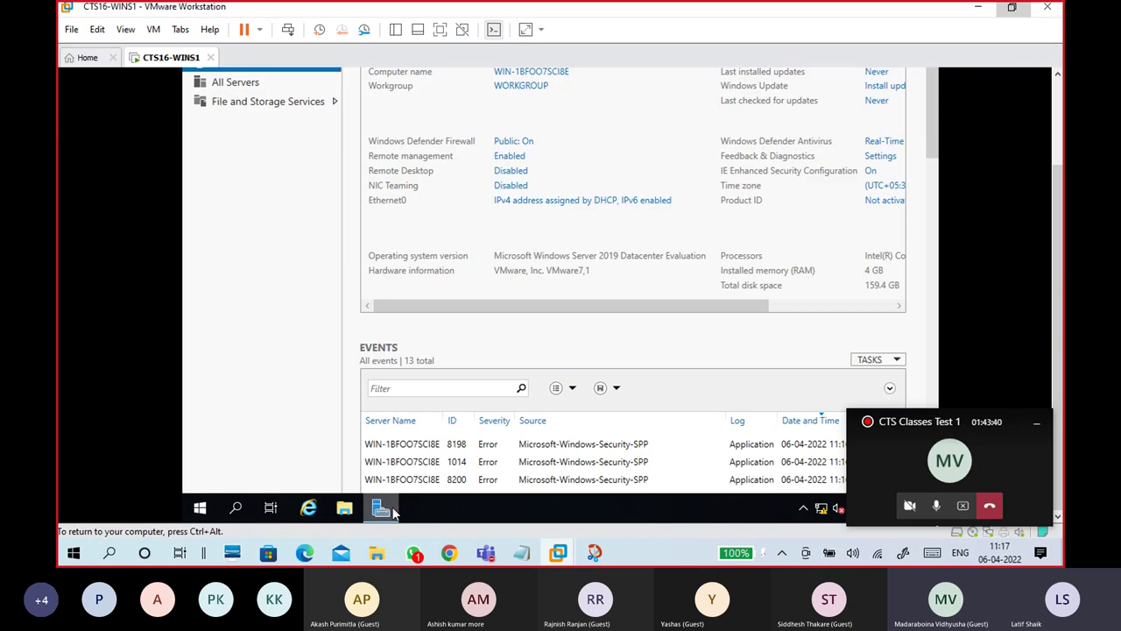
{"action": "left_click_drag", "start_coordinate": [1055, 232], "coordinate": [1055, 146]}
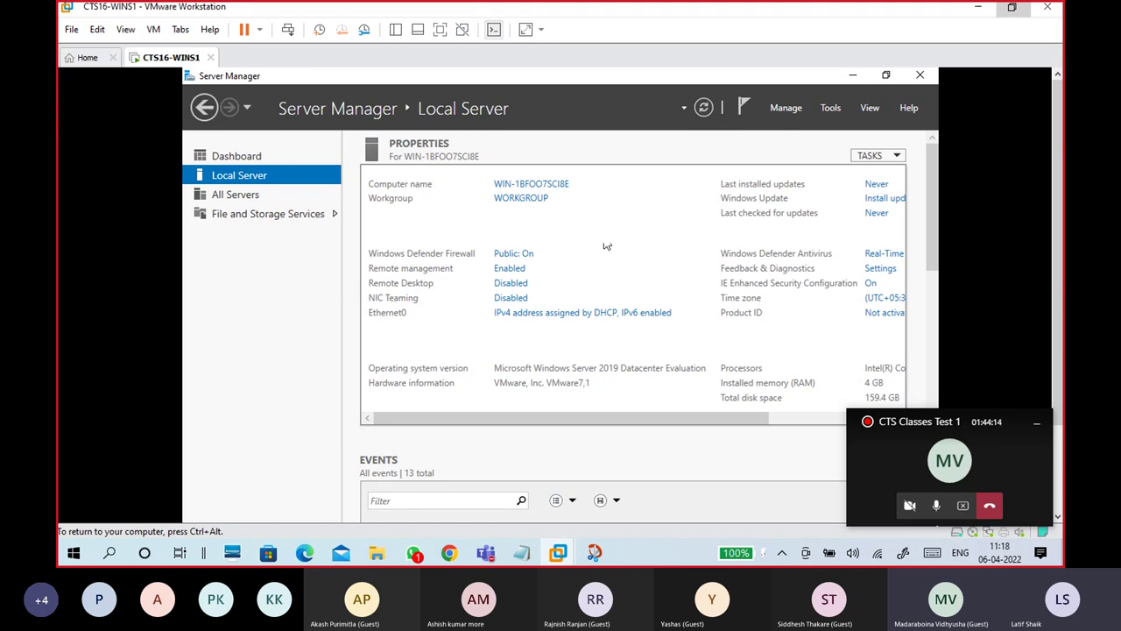
{"action": "left_click", "coordinate": [386, 112]}
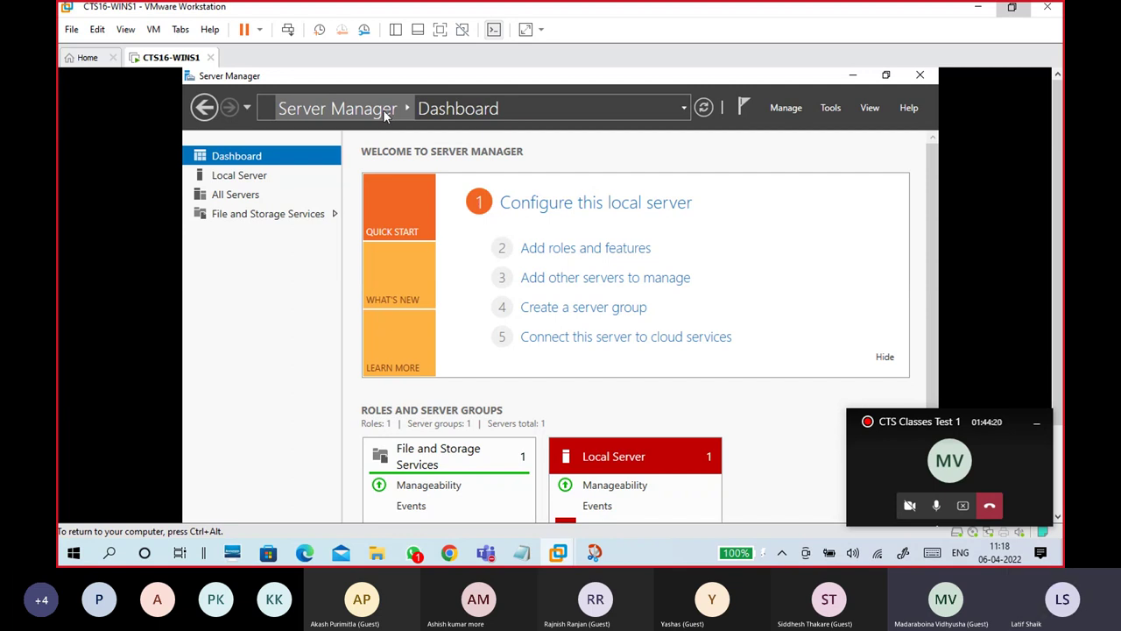
{"action": "left_click", "coordinate": [255, 177]}
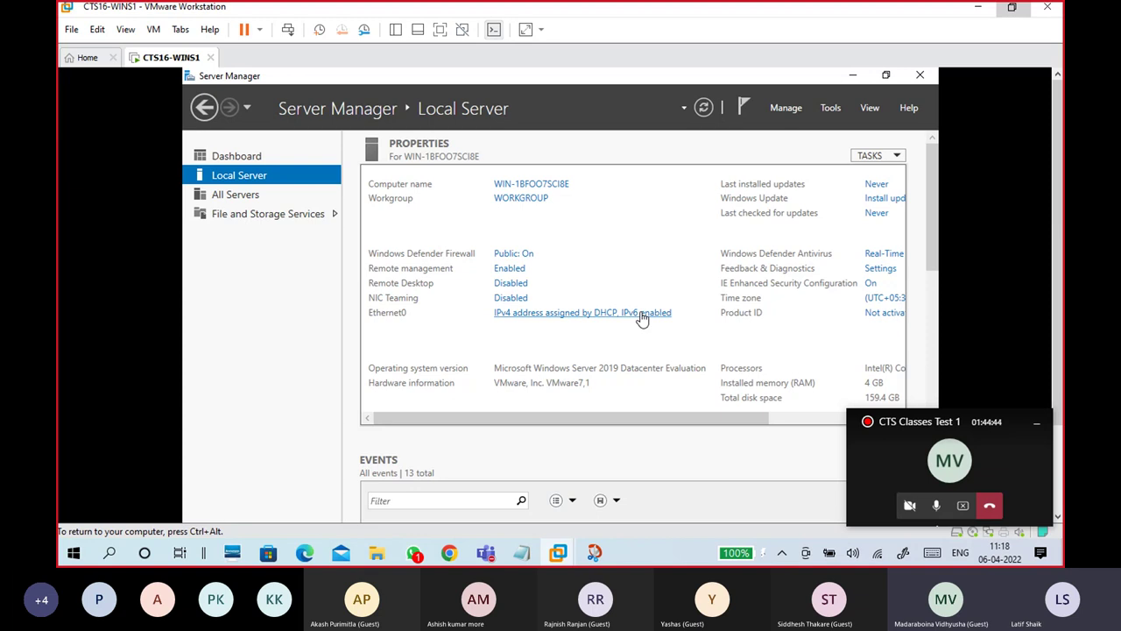
{"action": "left_click", "coordinate": [641, 318]}
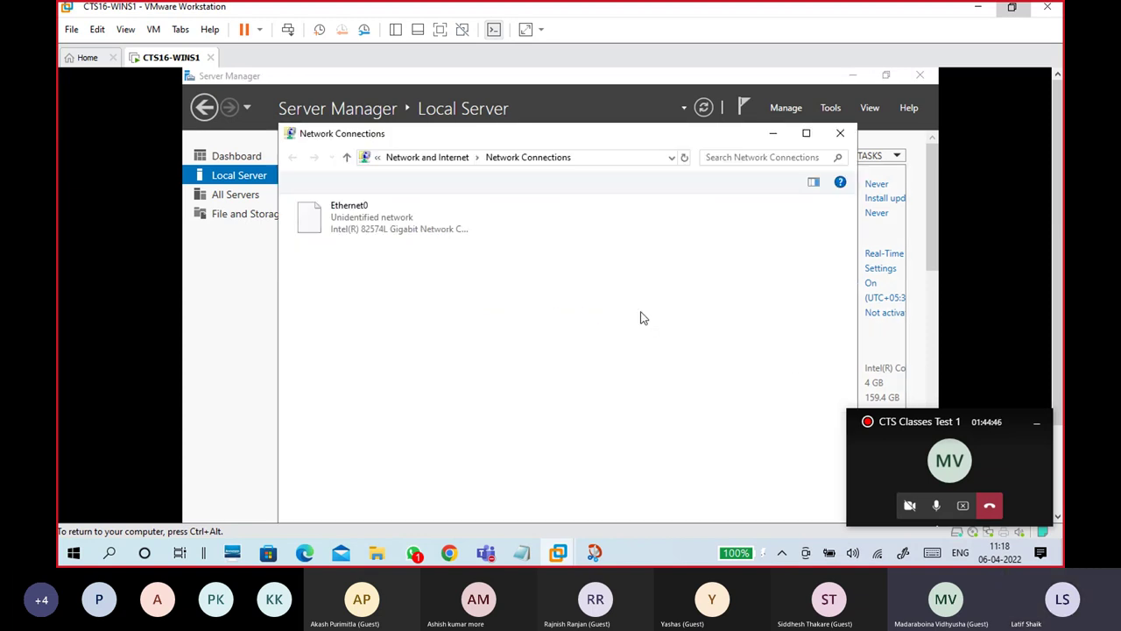
{"action": "double_click", "coordinate": [429, 220]}
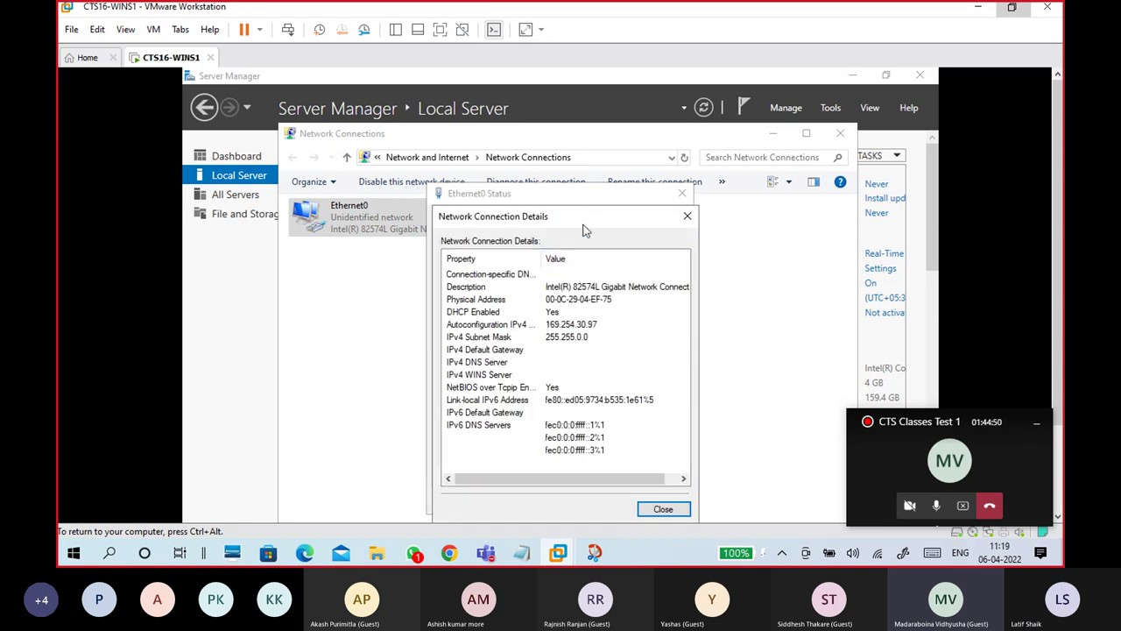
{"action": "left_click_drag", "start_coordinate": [580, 214], "coordinate": [632, 124]}
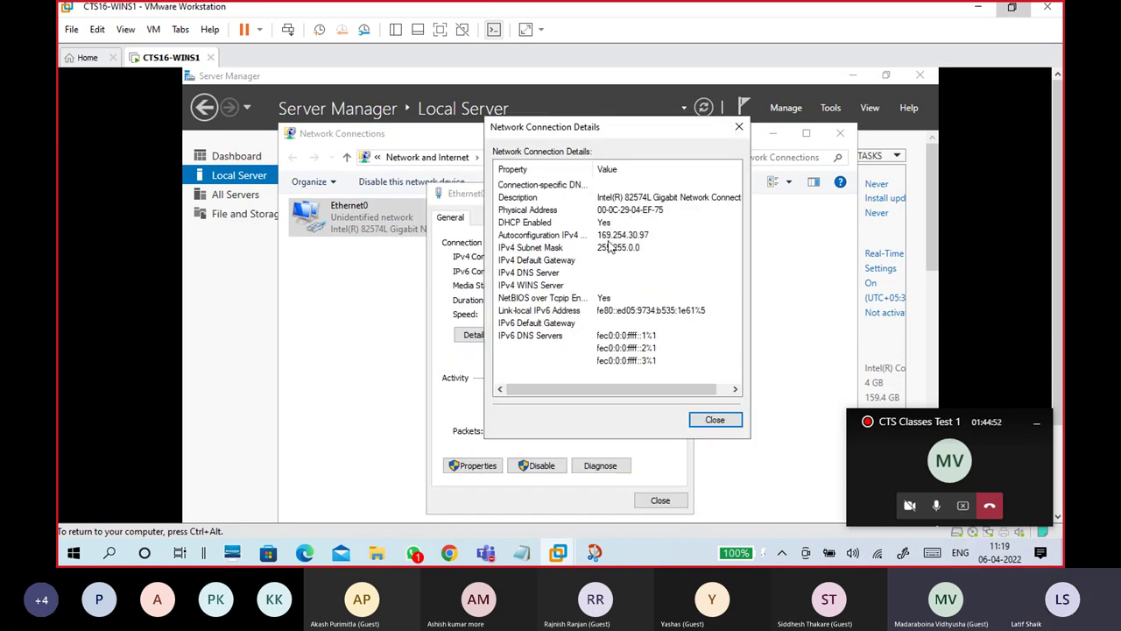
{"action": "left_click", "coordinate": [611, 236]}
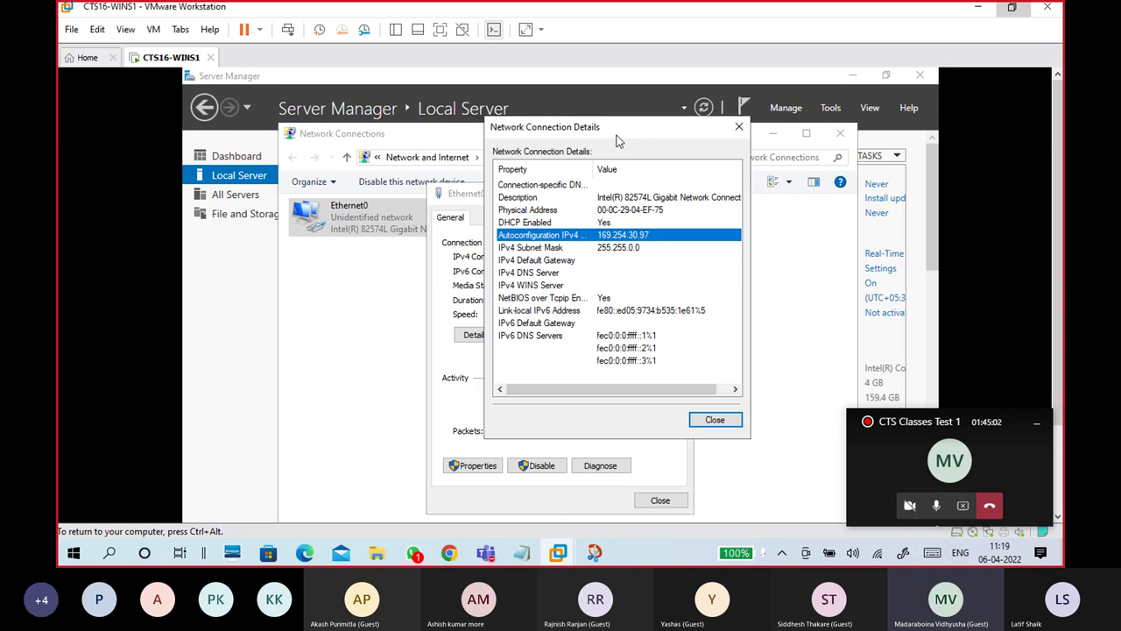
{"action": "left_click", "coordinate": [624, 248]}
{"action": "left_click", "coordinate": [623, 237]}
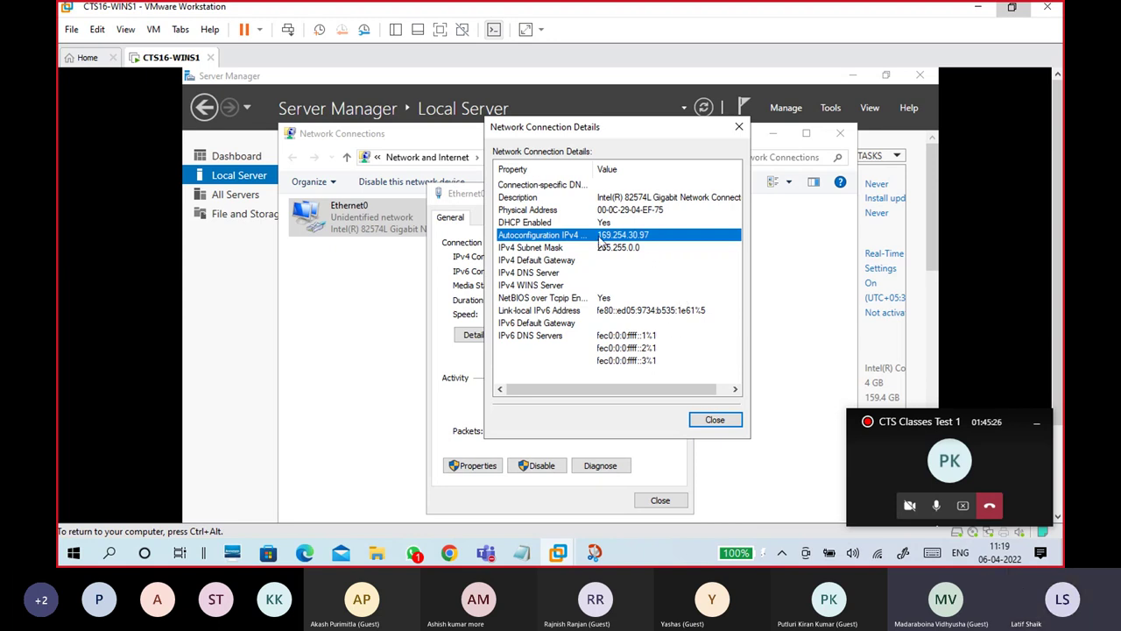
{"action": "left_click", "coordinate": [593, 223]}
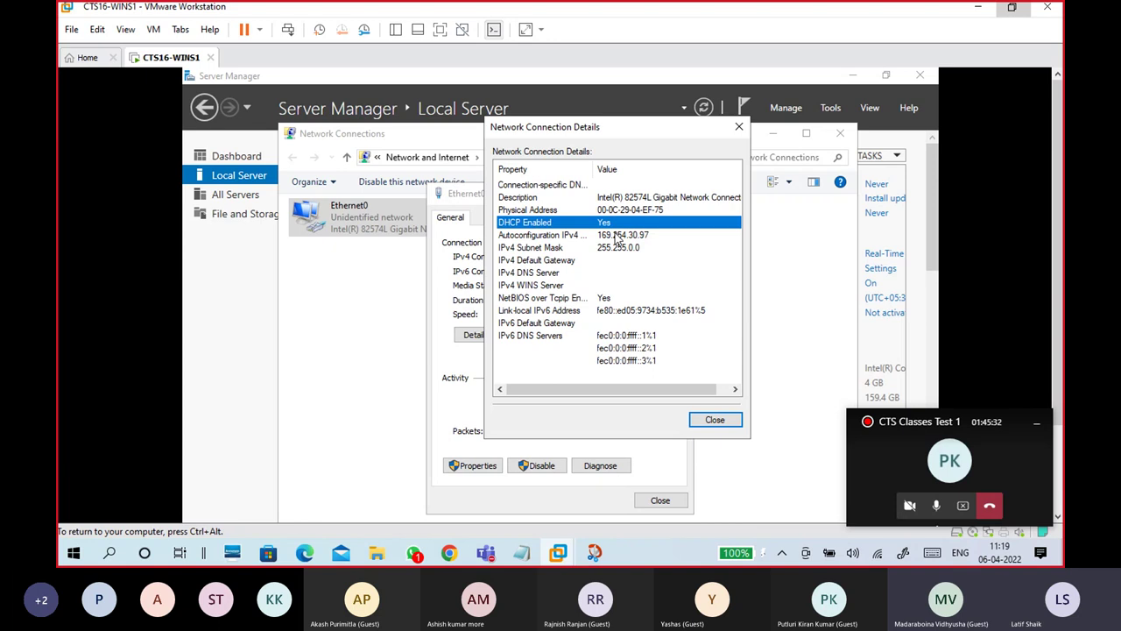
{"action": "left_click", "coordinate": [618, 237]}
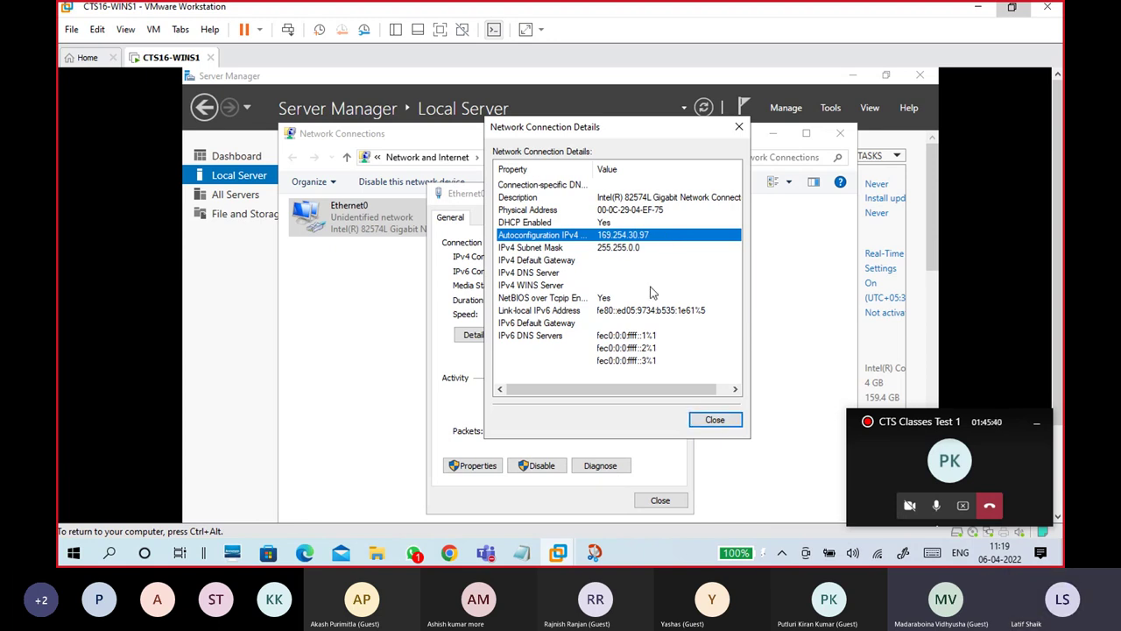
{"action": "left_click", "coordinate": [714, 422]}
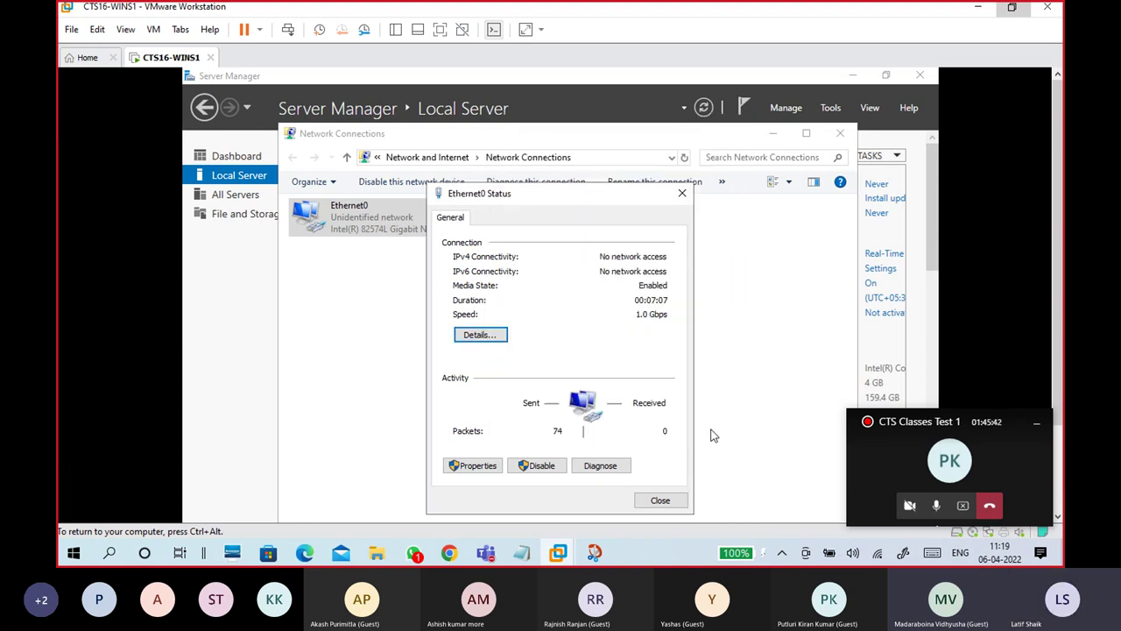
{"action": "left_click", "coordinate": [670, 500]}
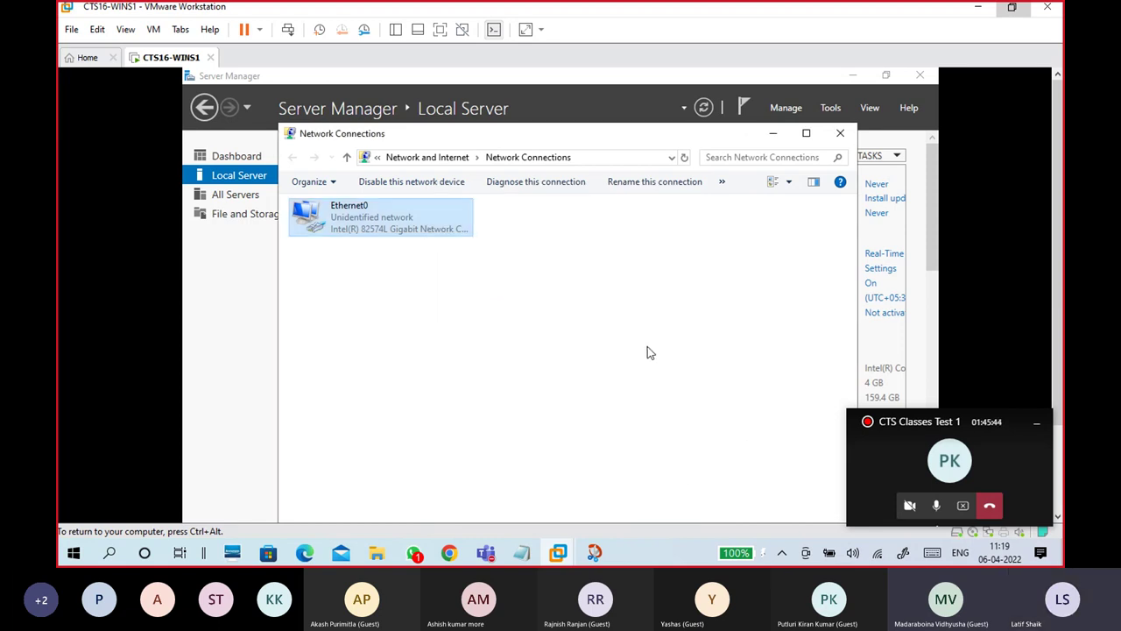
{"action": "left_click", "coordinate": [839, 135]}
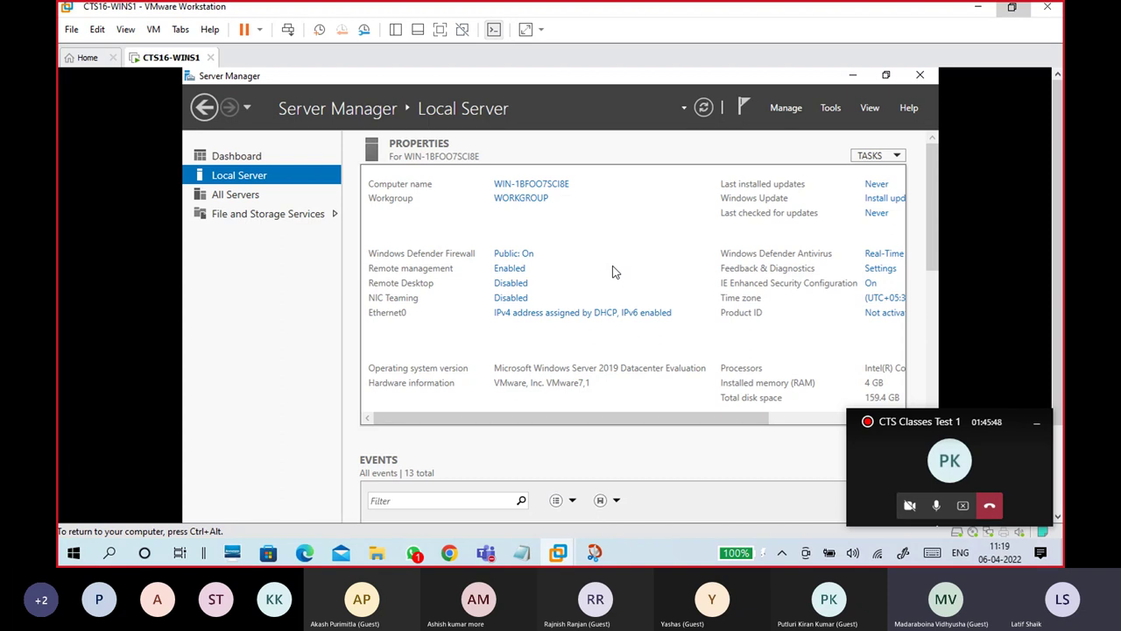
{"action": "left_click", "coordinate": [797, 110]}
{"action": "left_click", "coordinate": [801, 132]}
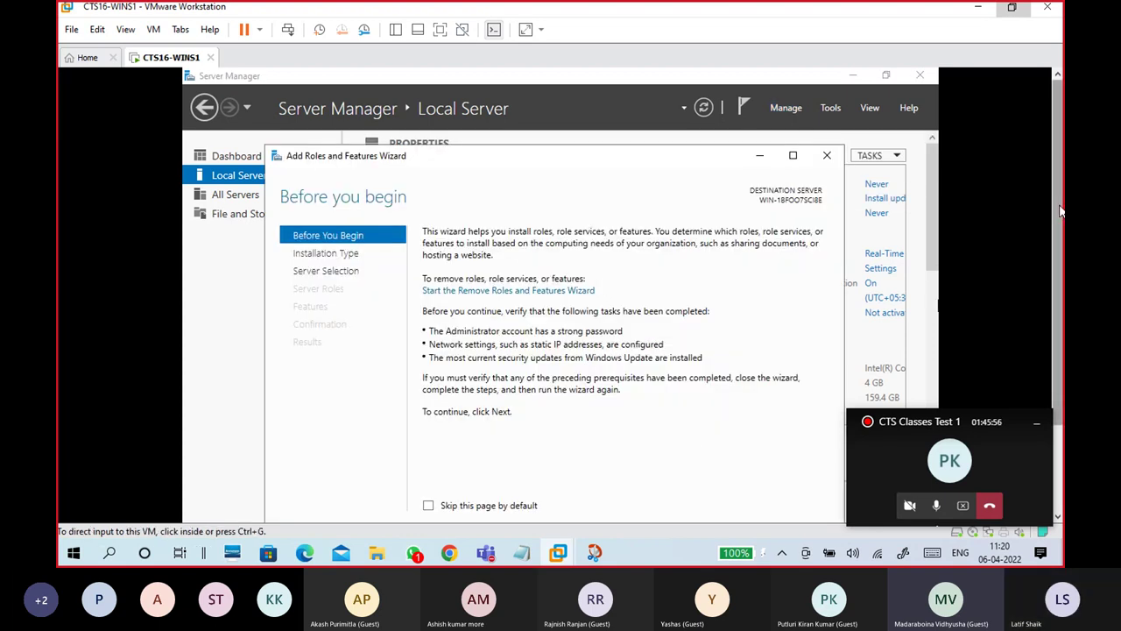
{"action": "scroll", "coordinate": [1059, 210], "scroll_direction": "down", "scroll_amount": 2}
{"action": "left_click", "coordinate": [661, 430]}
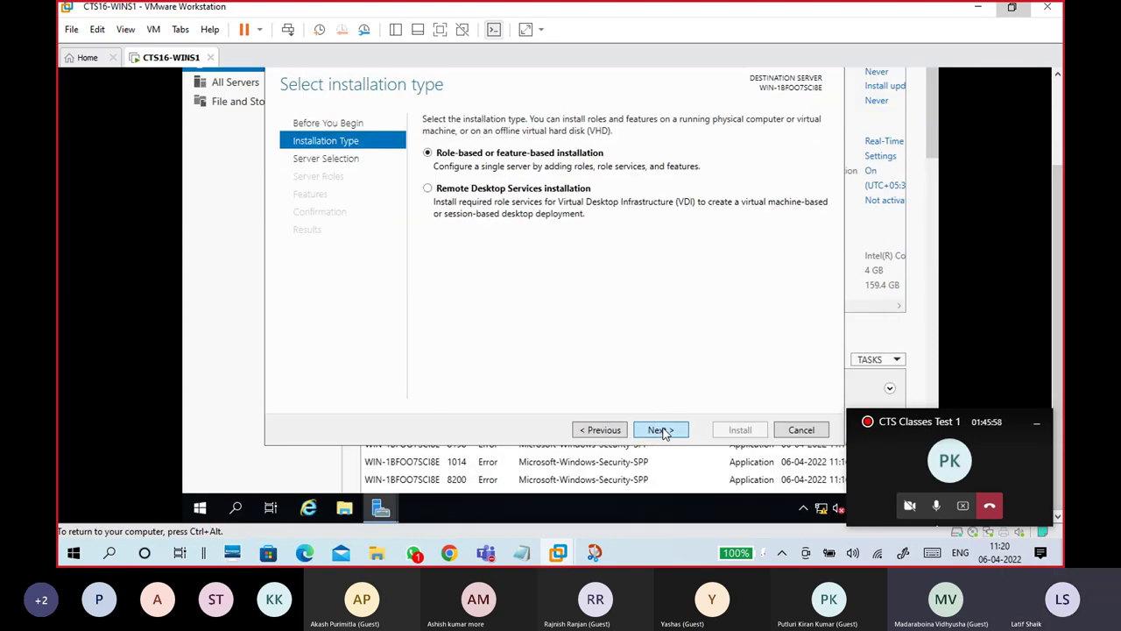
{"action": "left_click", "coordinate": [663, 430]}
{"action": "left_click", "coordinate": [663, 430]}
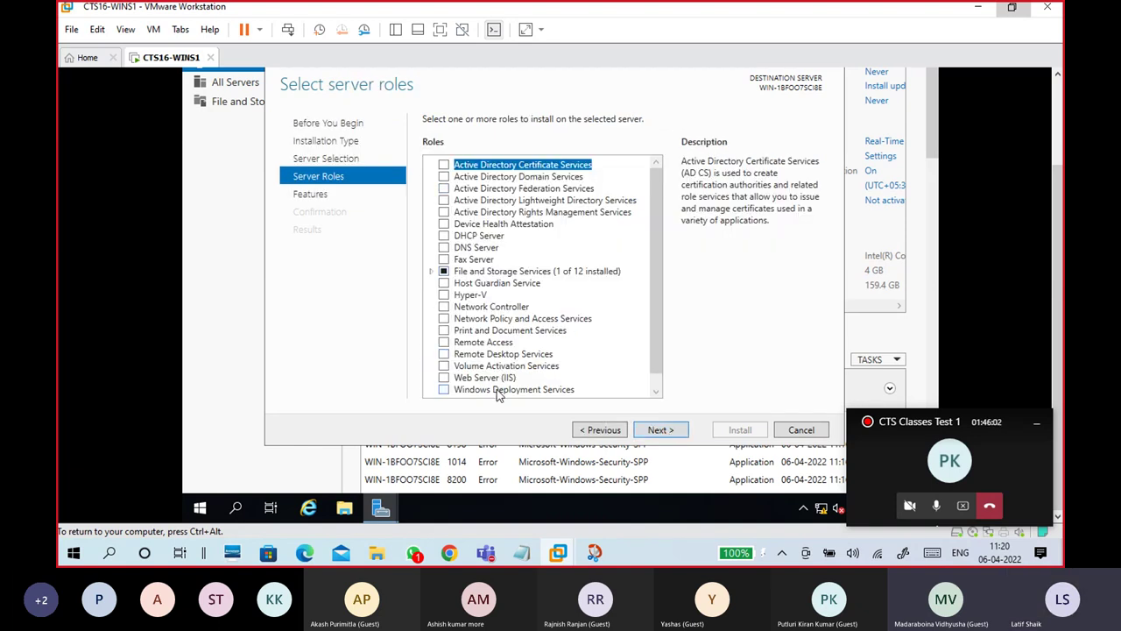
{"action": "left_click", "coordinate": [503, 177]}
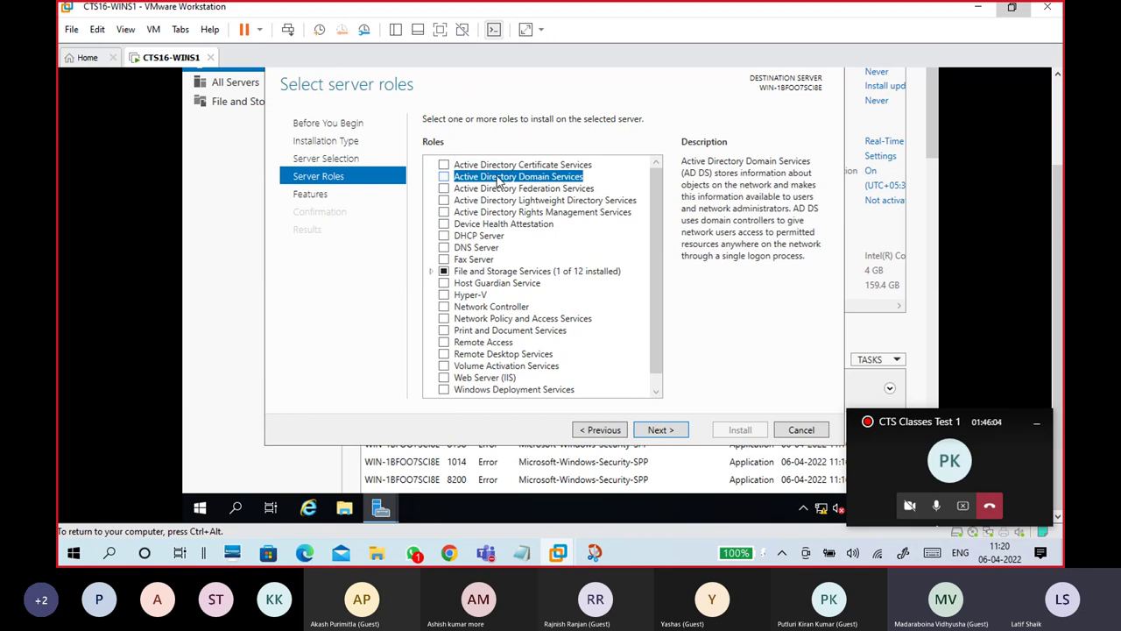
{"action": "left_click", "coordinate": [495, 191]}
{"action": "left_click", "coordinate": [497, 203]}
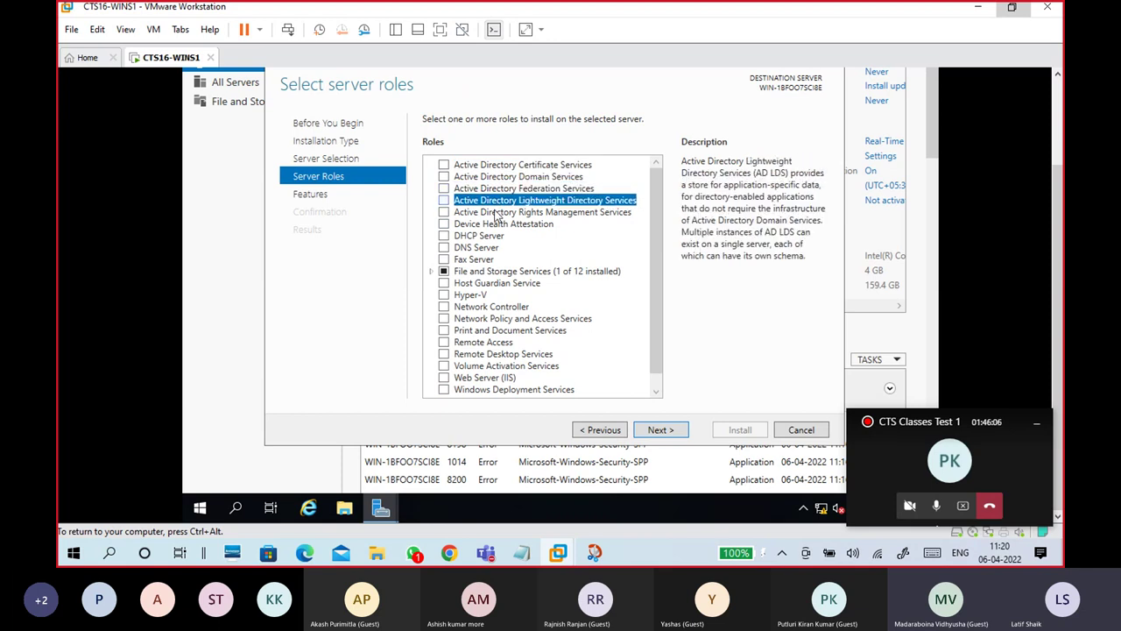
{"action": "left_click", "coordinate": [496, 215]}
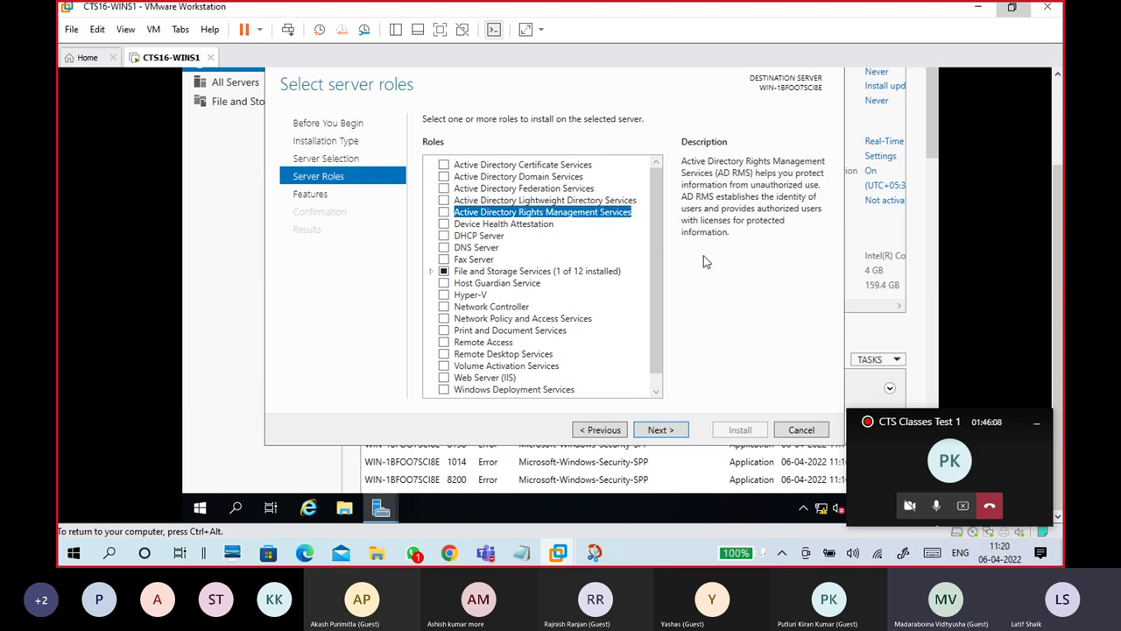
{"action": "left_click", "coordinate": [481, 297]}
{"action": "left_click", "coordinate": [493, 330]}
{"action": "left_click", "coordinate": [489, 366]}
{"action": "left_click", "coordinate": [488, 378]}
{"action": "left_click", "coordinate": [487, 331]}
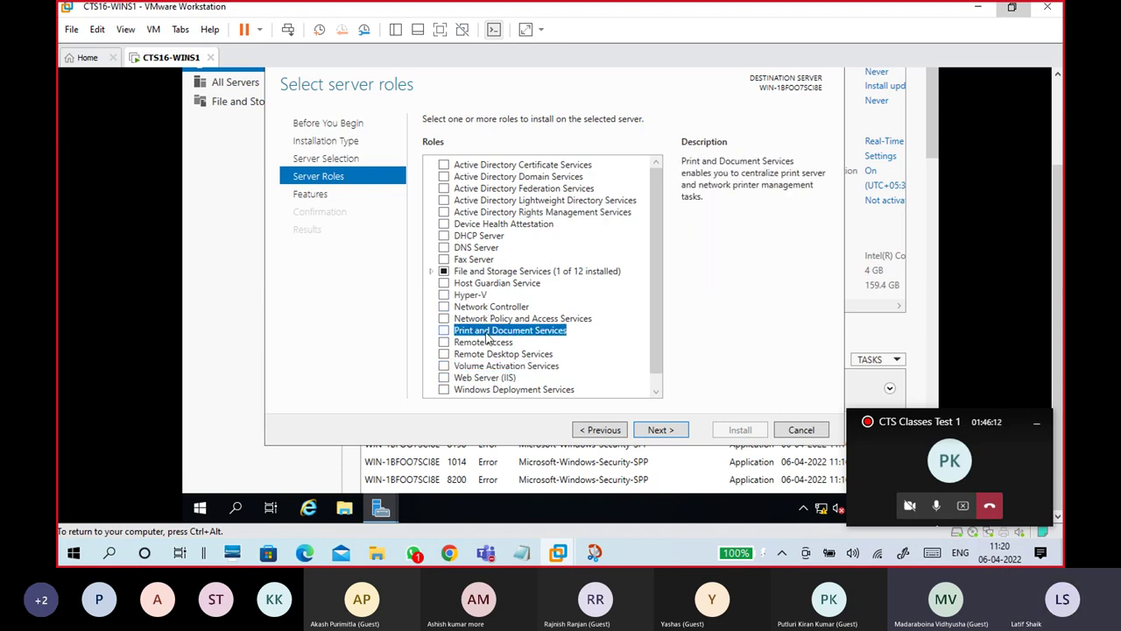
{"action": "left_click", "coordinate": [492, 342]}
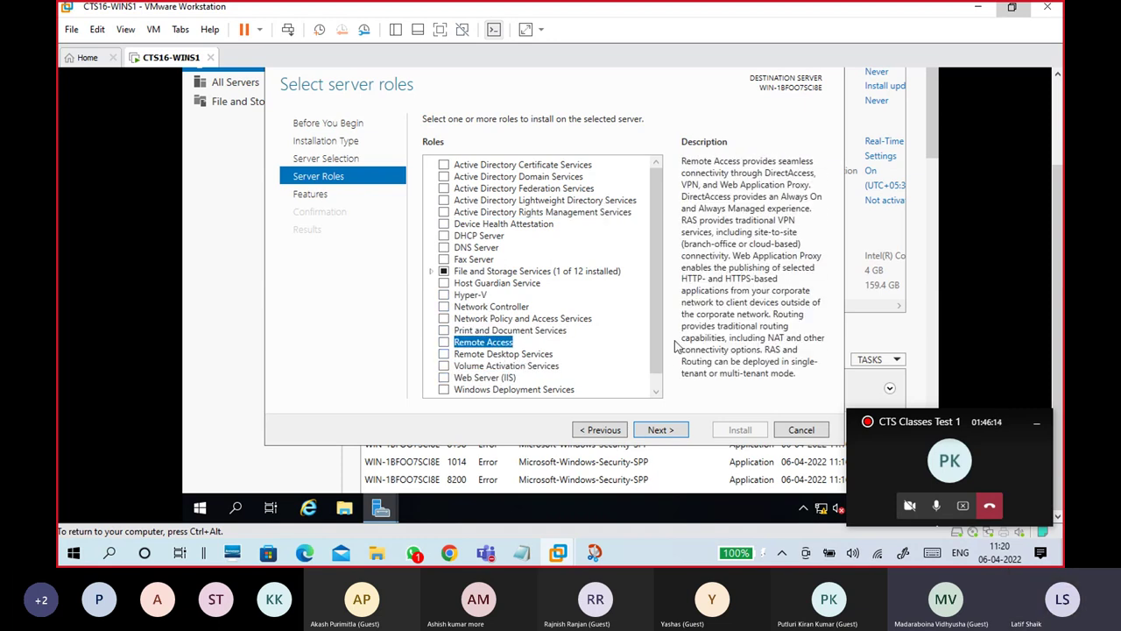
{"action": "left_click", "coordinate": [431, 271]}
{"action": "left_click", "coordinate": [445, 283]}
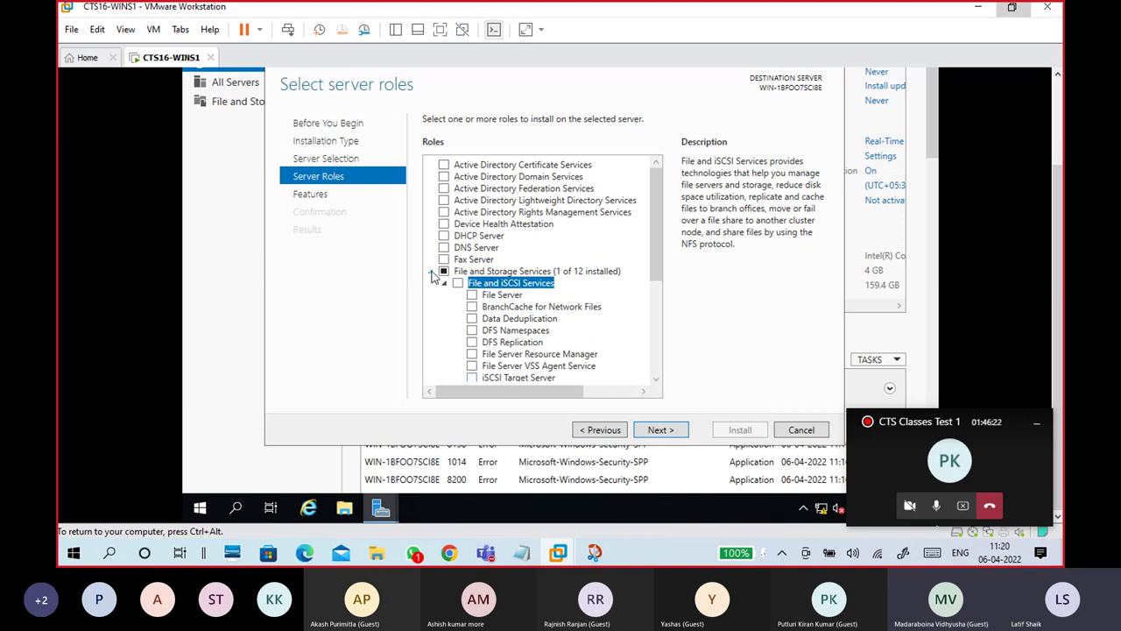
{"action": "left_click", "coordinate": [431, 273]}
{"action": "left_click", "coordinate": [656, 430]}
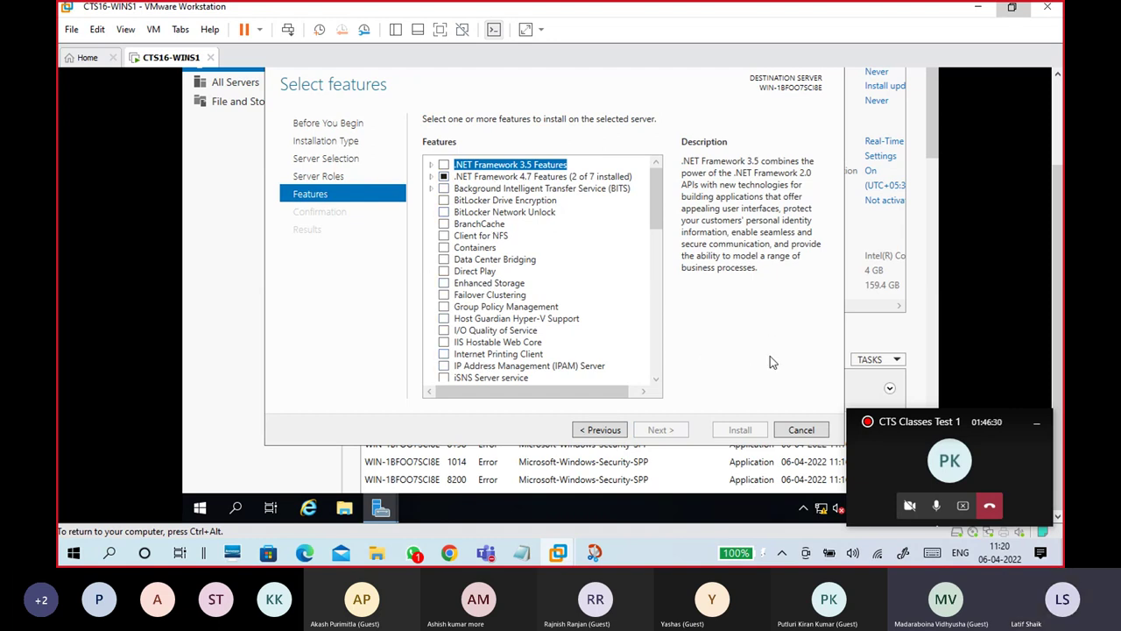
{"action": "left_click", "coordinate": [808, 440]}
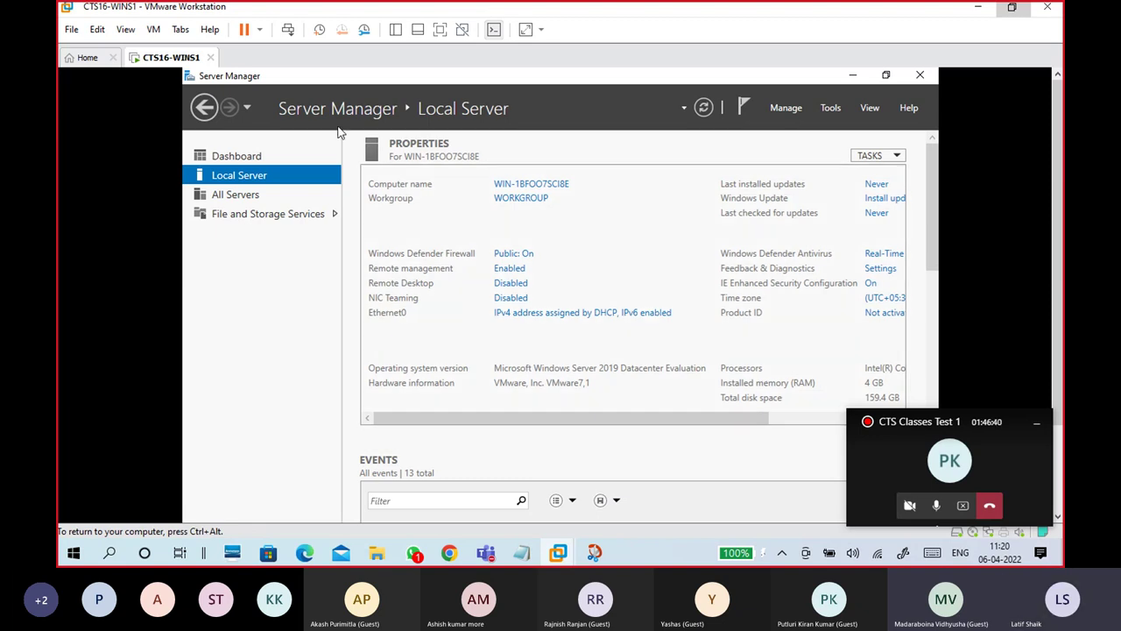
Step: Launch the Virtual Network Editor from the menu and bring its window forward
{"action": "left_click", "coordinate": [98, 30]}
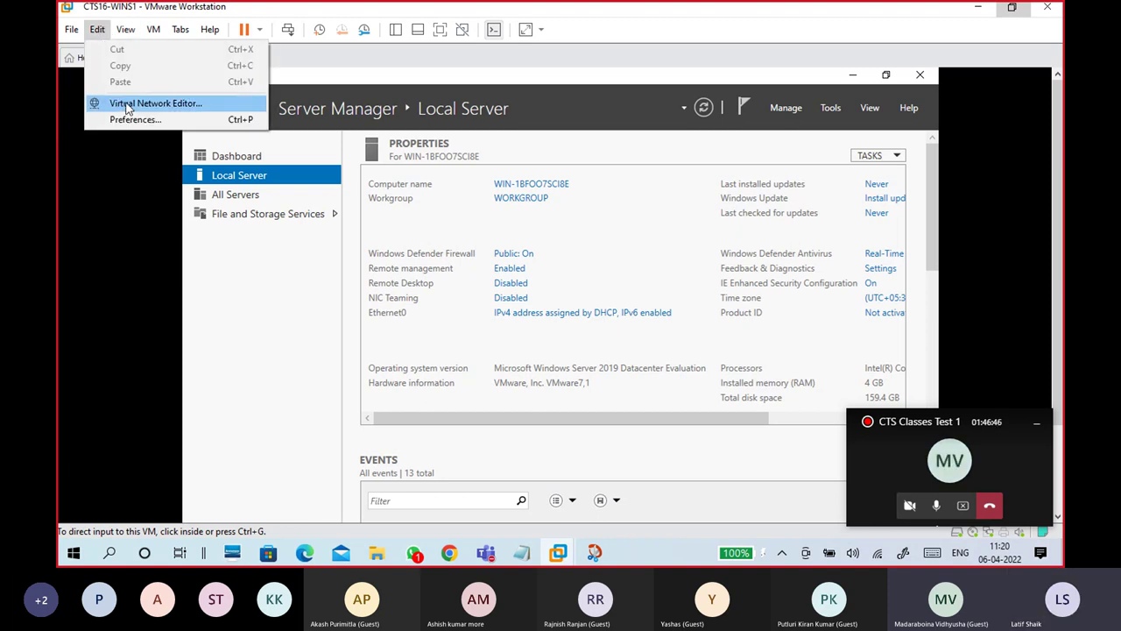
{"action": "left_click", "coordinate": [126, 107]}
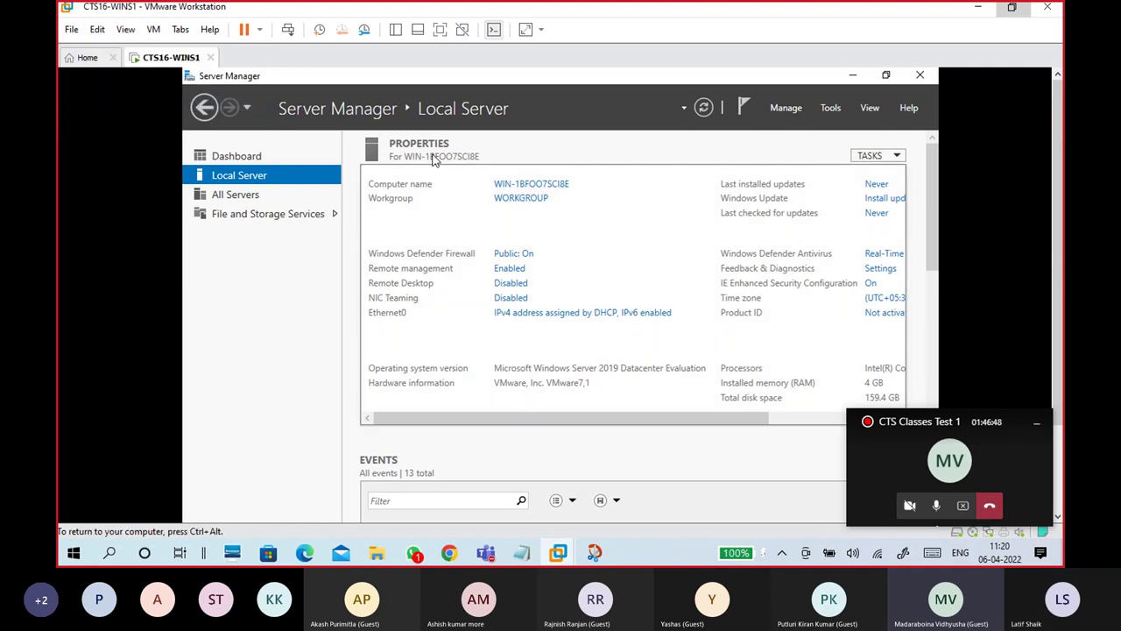
{"action": "left_click", "coordinate": [96, 30]}
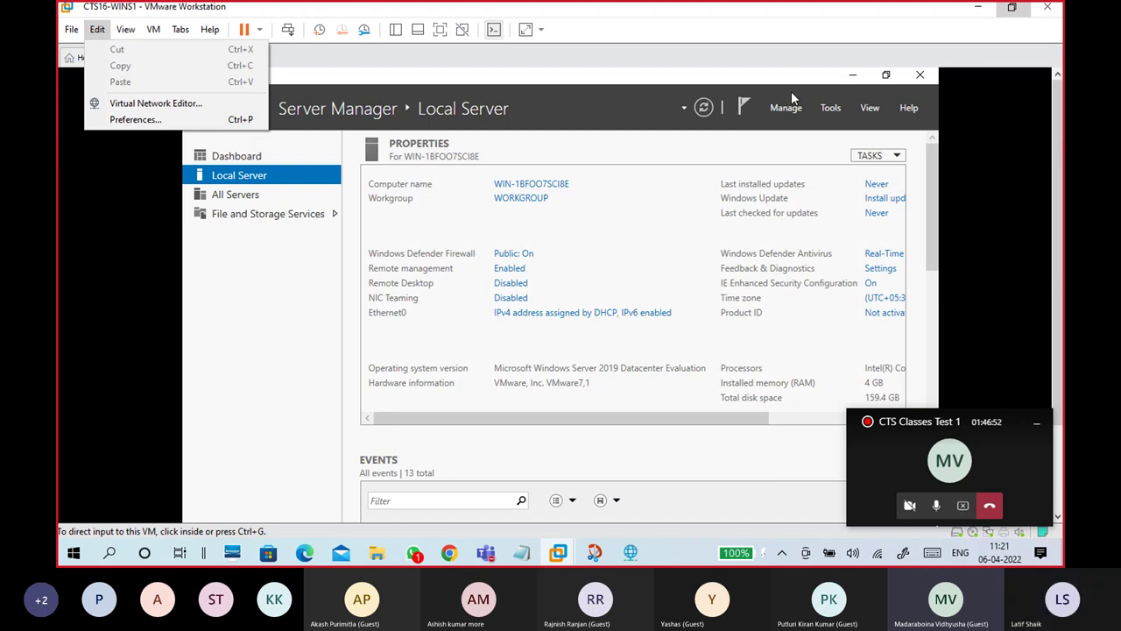
{"action": "left_click", "coordinate": [833, 30]}
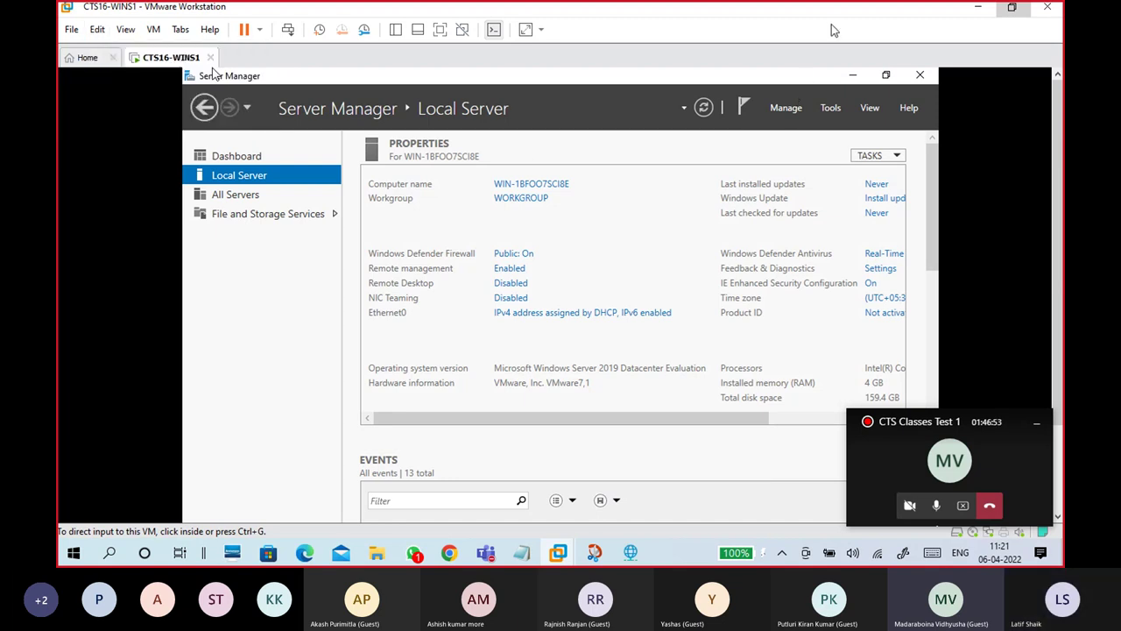
{"action": "left_click", "coordinate": [630, 553]}
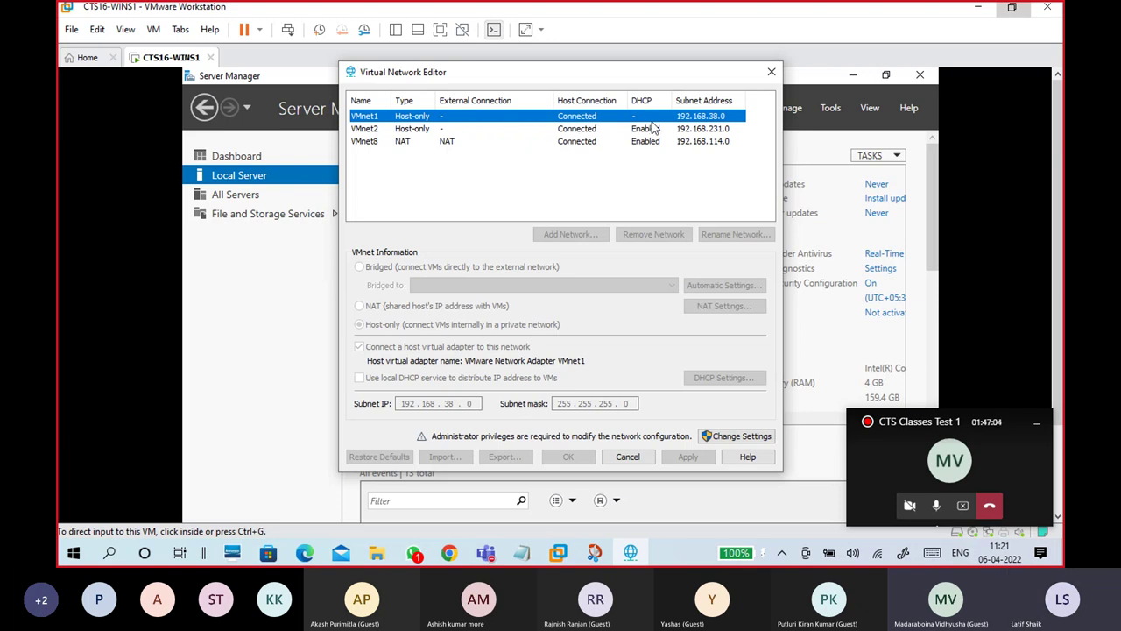
Step: Inspect VMnet2 and VMnet1, then unlock network settings with administrator rights
{"action": "left_click", "coordinate": [396, 131]}
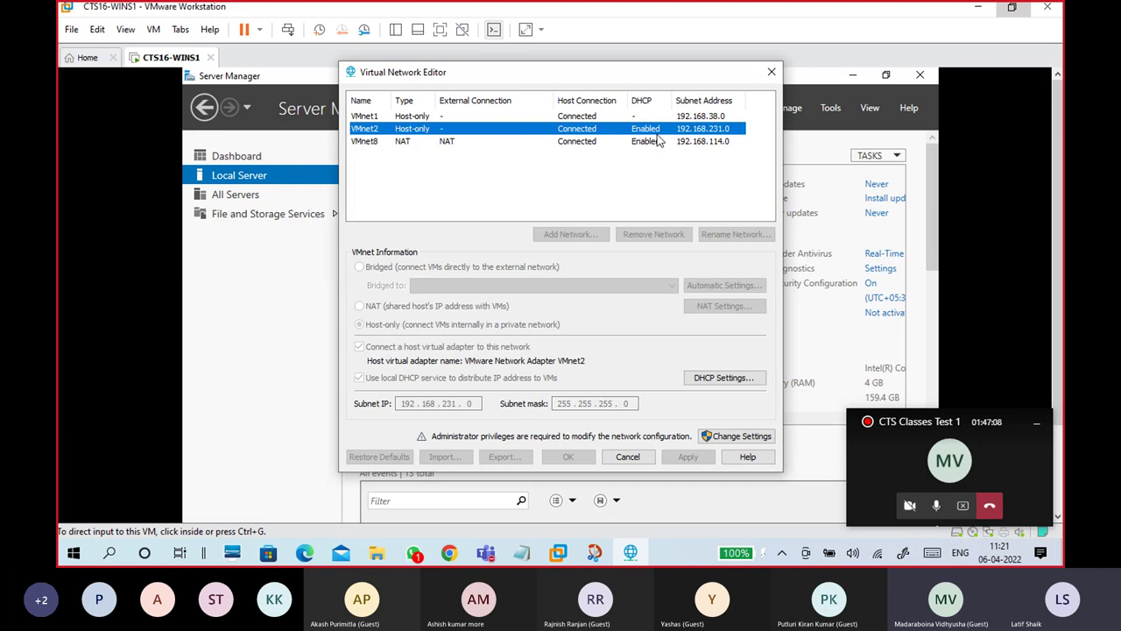
{"action": "left_click", "coordinate": [421, 120]}
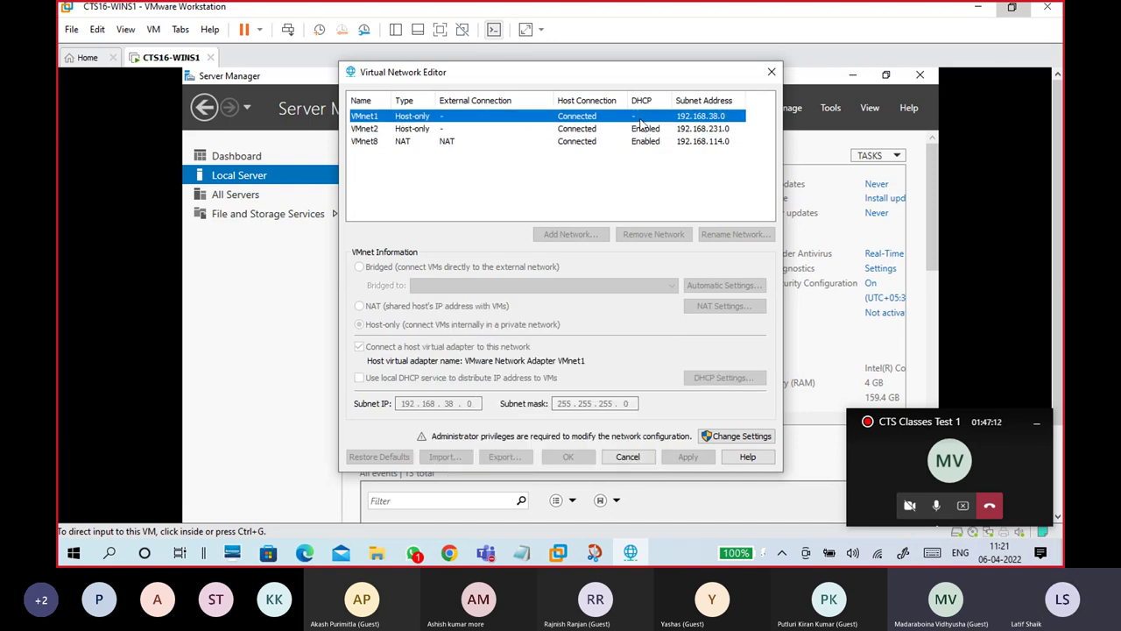
{"action": "left_click", "coordinate": [724, 438]}
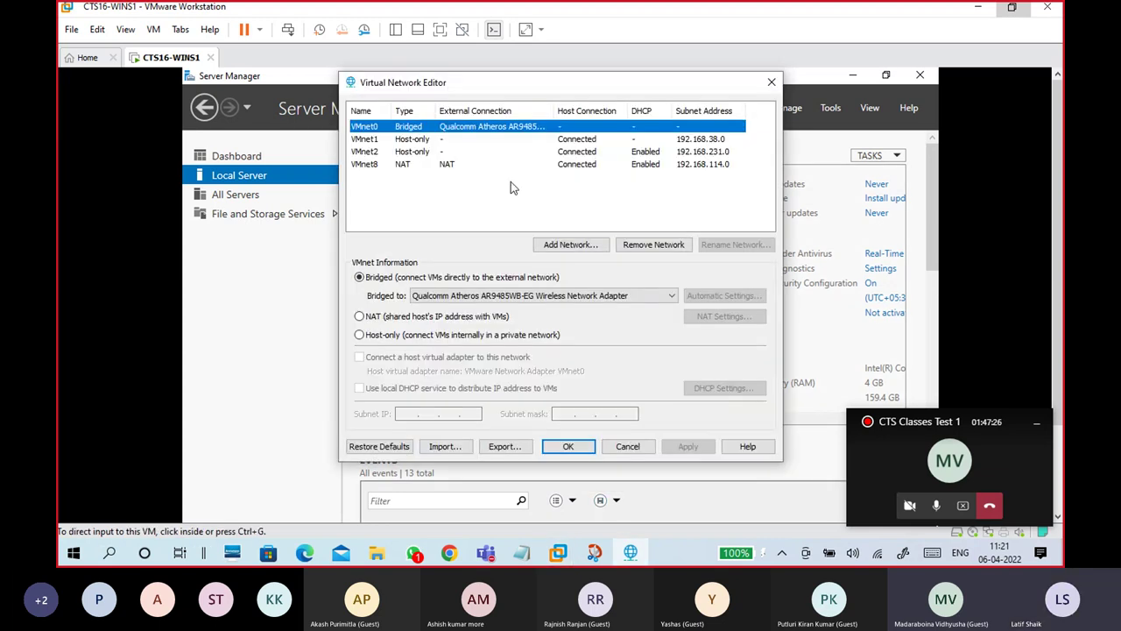
Step: Toggle VMnet1's local DHCP on and back off, keeping it host-only on 192.168.38.0, then bring up Snip & Sketch
{"action": "left_click", "coordinate": [374, 140]}
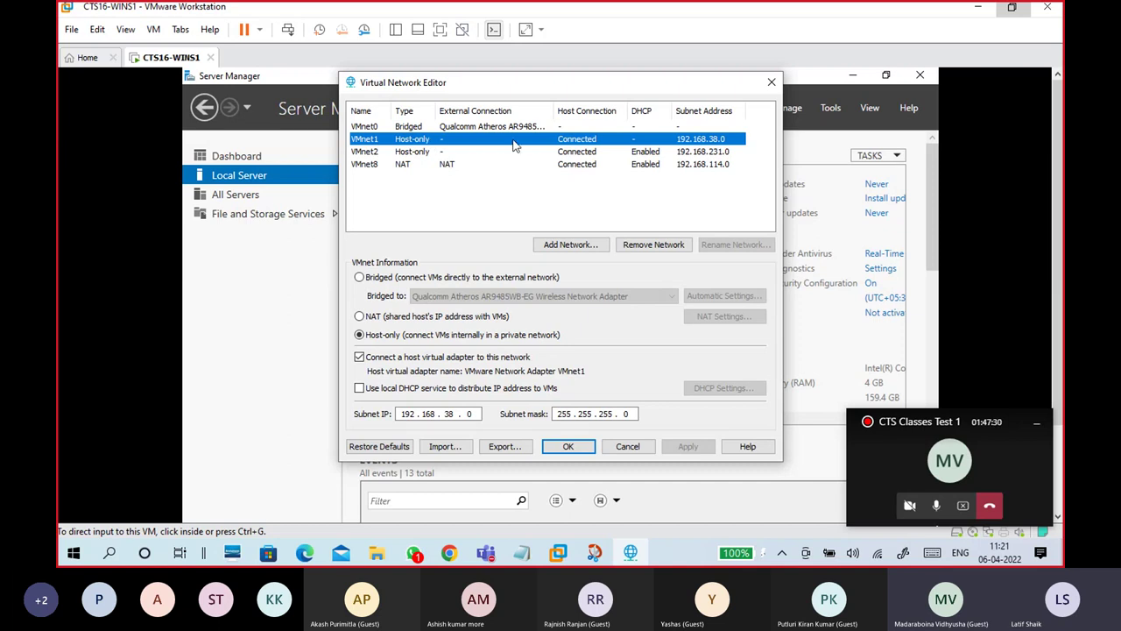
{"action": "left_click", "coordinate": [359, 387]}
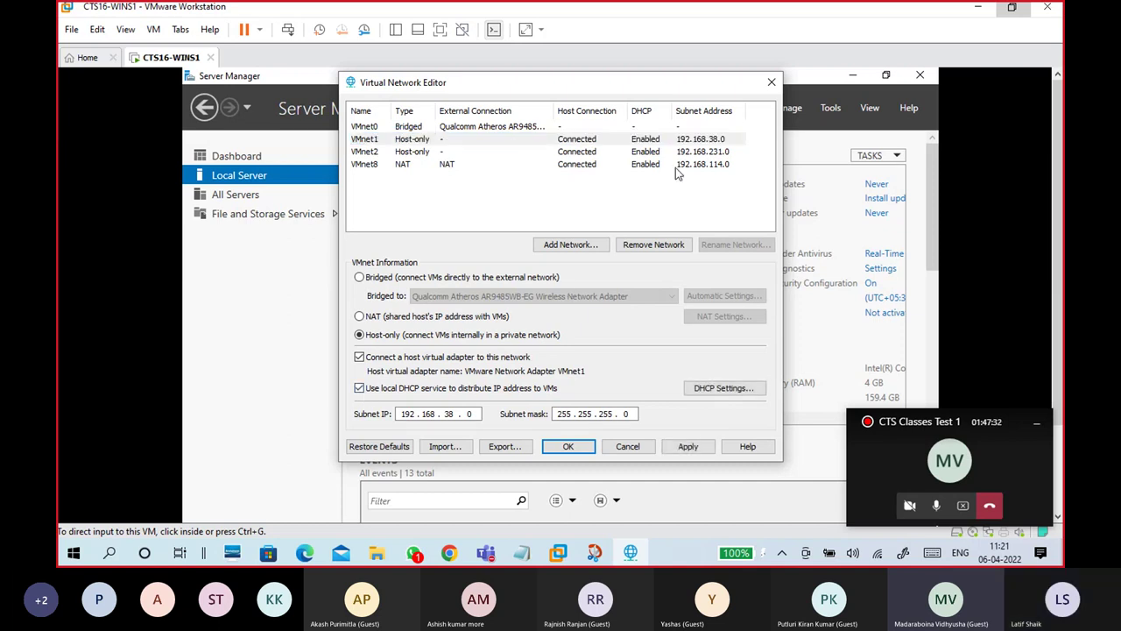
{"action": "left_click", "coordinate": [671, 141]}
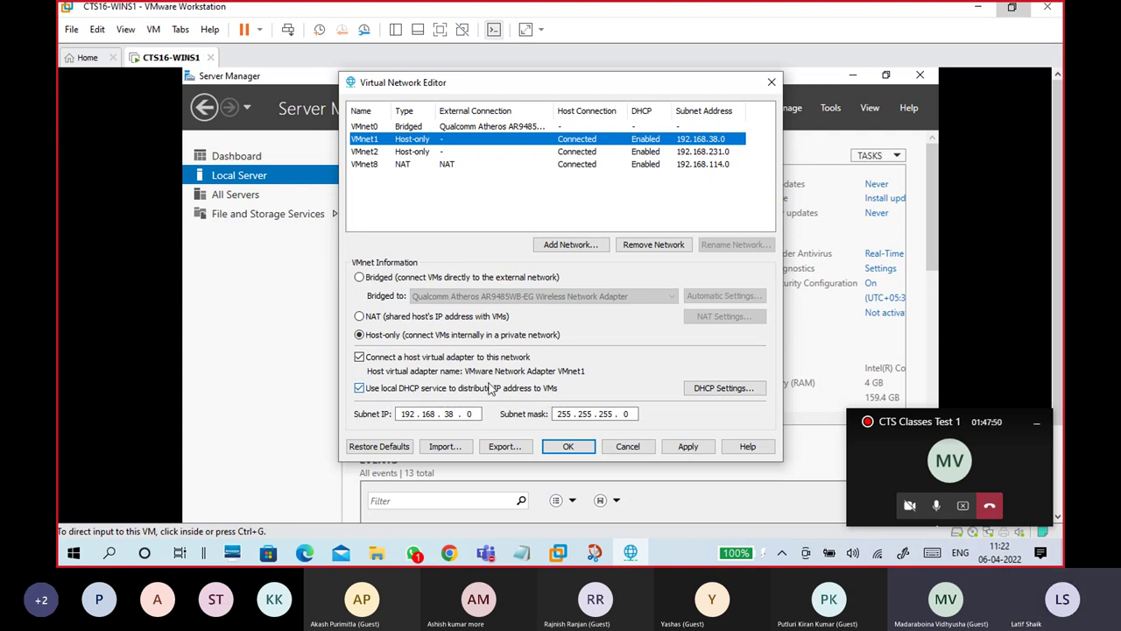
{"action": "left_click", "coordinate": [359, 388]}
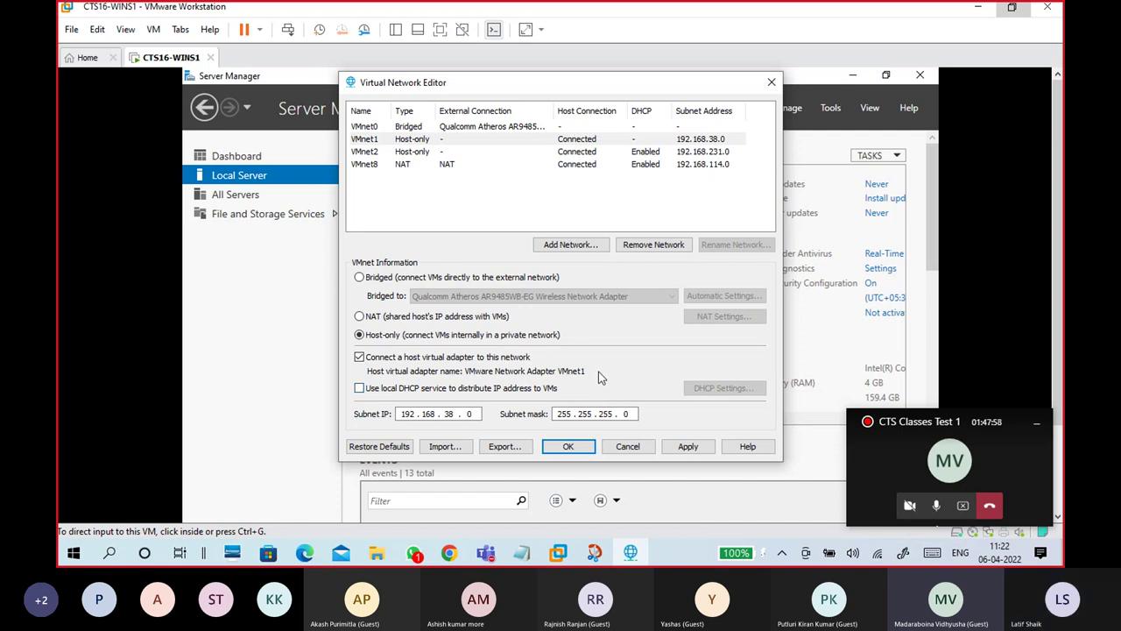
{"action": "left_click", "coordinate": [1036, 422]}
{"action": "left_click", "coordinate": [399, 141]}
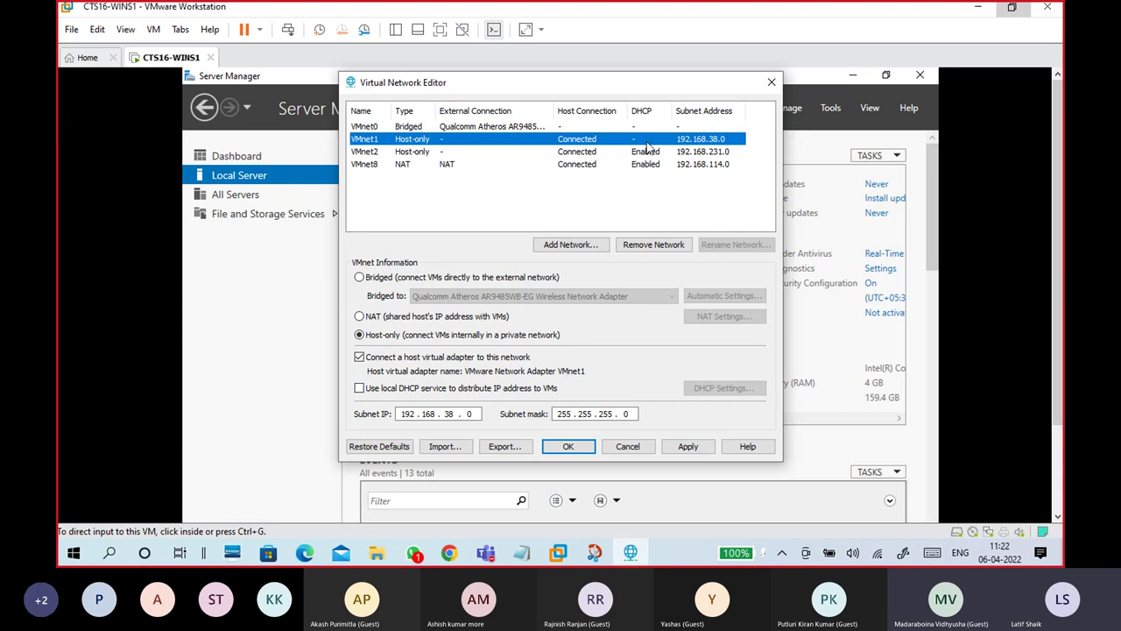
{"action": "left_click", "coordinate": [405, 337]}
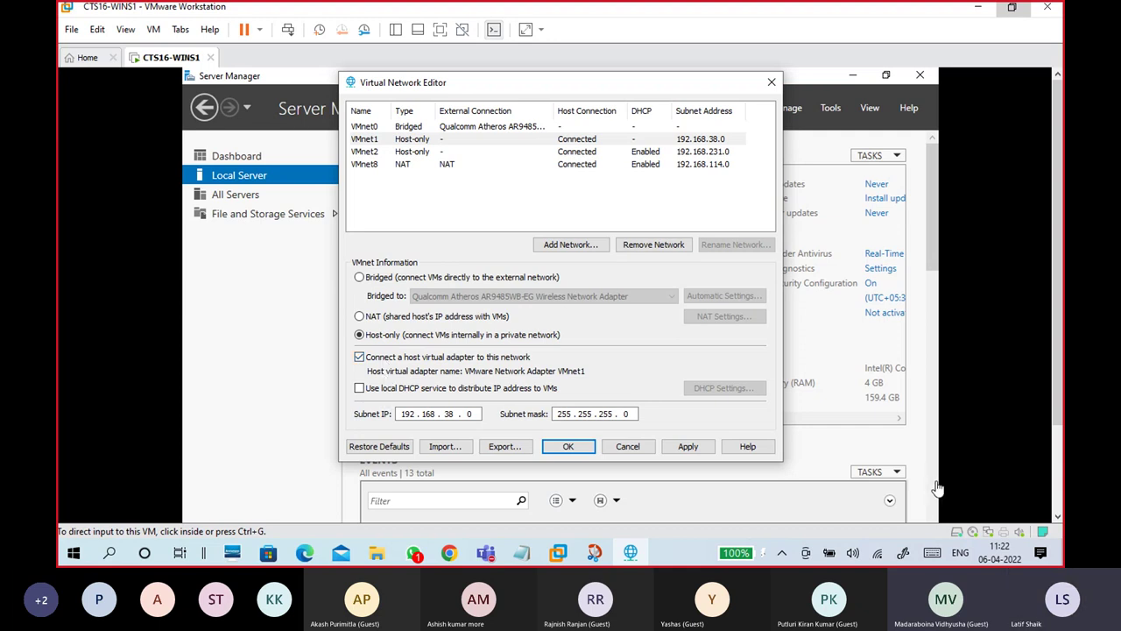
{"action": "left_click", "coordinate": [592, 553]}
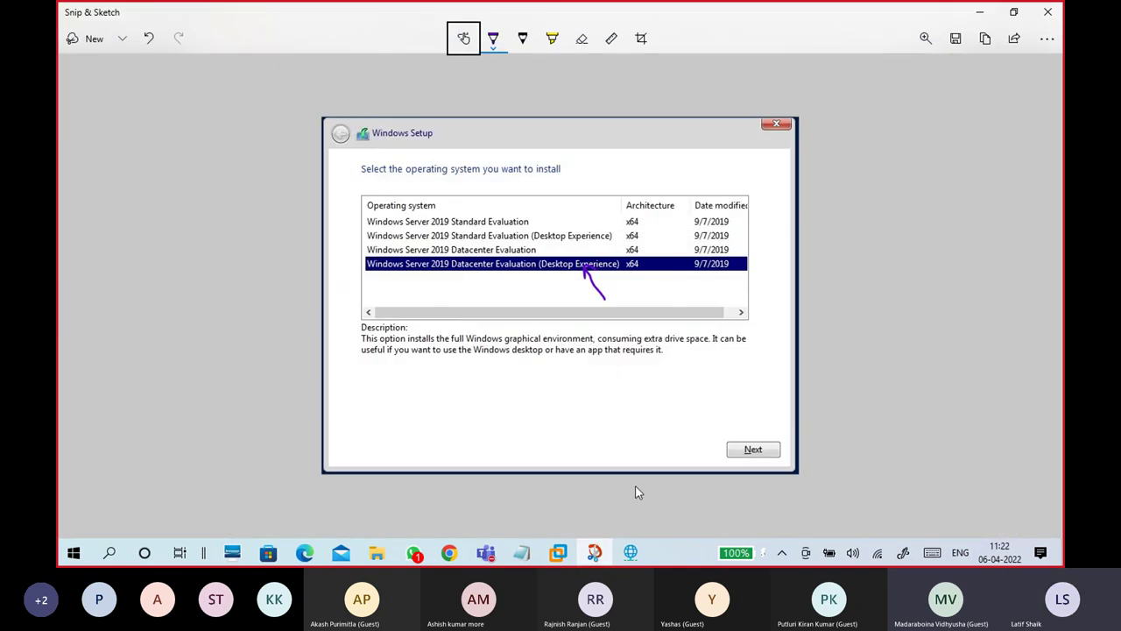
Step: Capture a new snip of the Virtual Network Editor dialog and maximize it
{"action": "left_click", "coordinate": [121, 38]}
{"action": "left_click", "coordinate": [103, 77]}
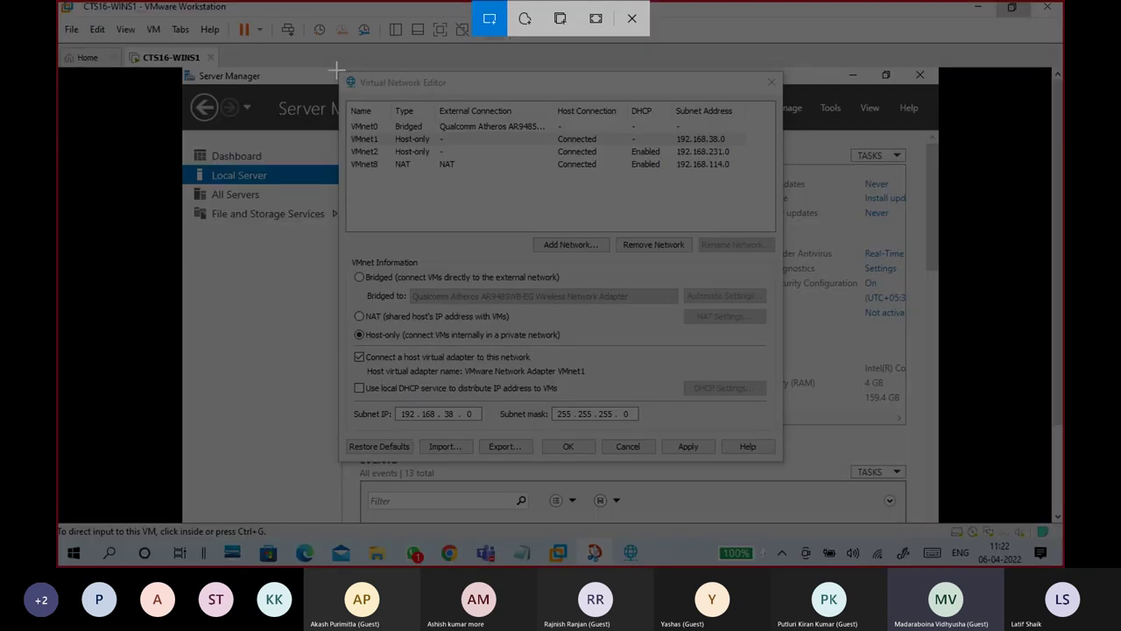
{"action": "left_click_drag", "start_coordinate": [336, 69], "coordinate": [782, 457]}
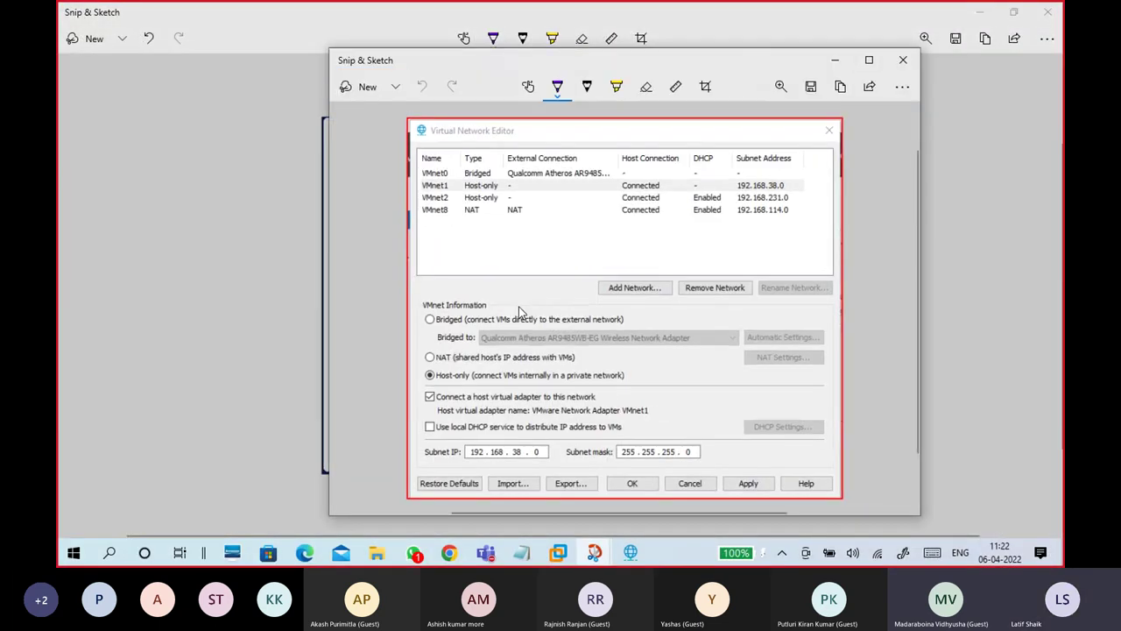
{"action": "left_click", "coordinate": [869, 60]}
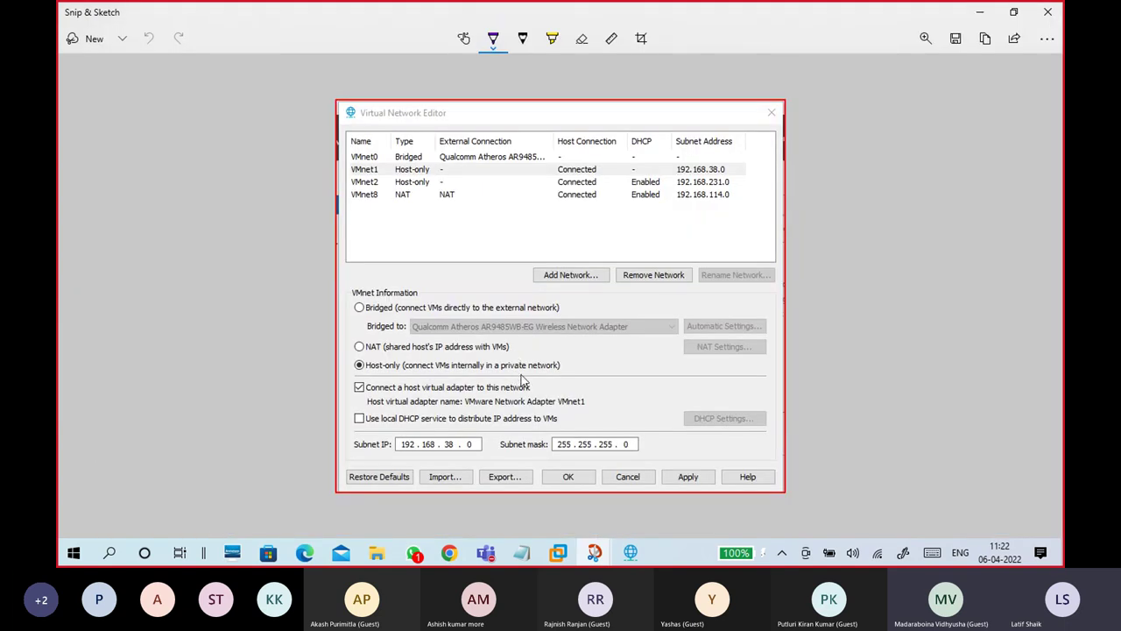
Step: Mark the local DHCP checkbox, VMnet1's DHCP entry and the VMnet1 name in purple pen
{"action": "mouse_move", "coordinate": [365, 410]}
{"action": "left_mouse_down"}
{"action": "mouse_move", "coordinate": [347, 422]}
{"action": "mouse_move", "coordinate": [357, 436]}
{"action": "mouse_move", "coordinate": [376, 422]}
{"action": "mouse_move", "coordinate": [355, 406]}
{"action": "left_mouse_up"}
{"action": "mouse_move", "coordinate": [648, 161]}
{"action": "left_mouse_down"}
{"action": "mouse_move", "coordinate": [625, 165]}
{"action": "mouse_move", "coordinate": [636, 187]}
{"action": "mouse_move", "coordinate": [670, 185]}
{"action": "mouse_move", "coordinate": [640, 160]}
{"action": "left_mouse_up"}
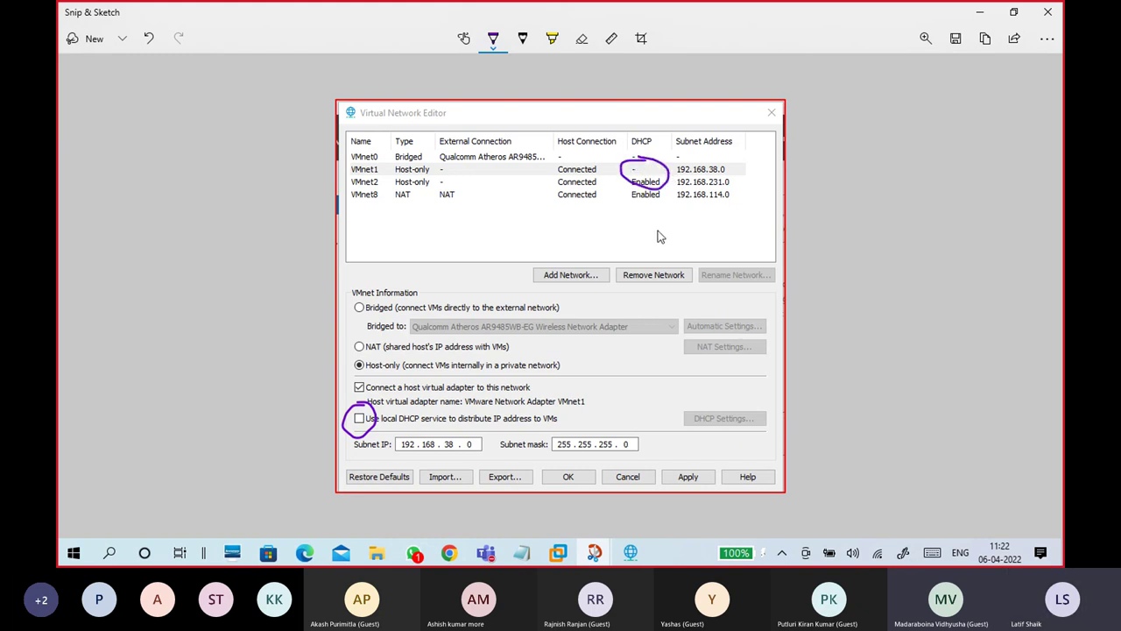
{"action": "key", "text": "ctrl+z"}
{"action": "mouse_move", "coordinate": [651, 164]}
{"action": "left_mouse_down"}
{"action": "mouse_move", "coordinate": [624, 179]}
{"action": "mouse_move", "coordinate": [664, 177]}
{"action": "mouse_move", "coordinate": [649, 162]}
{"action": "left_mouse_up"}
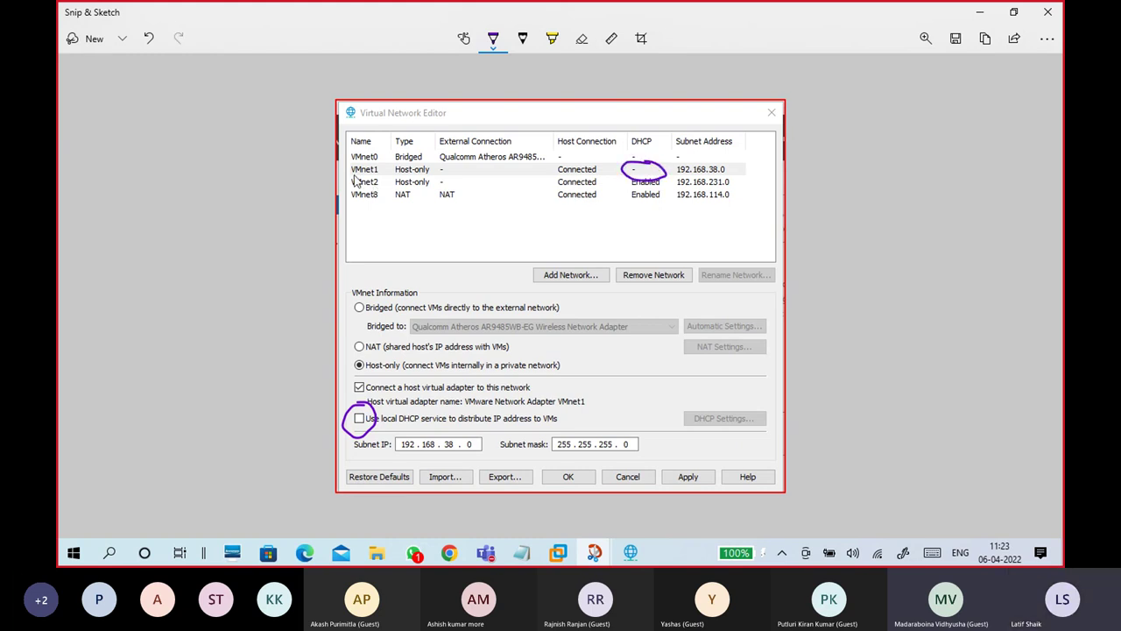
{"action": "left_click_drag", "start_coordinate": [350, 175], "coordinate": [360, 168]}
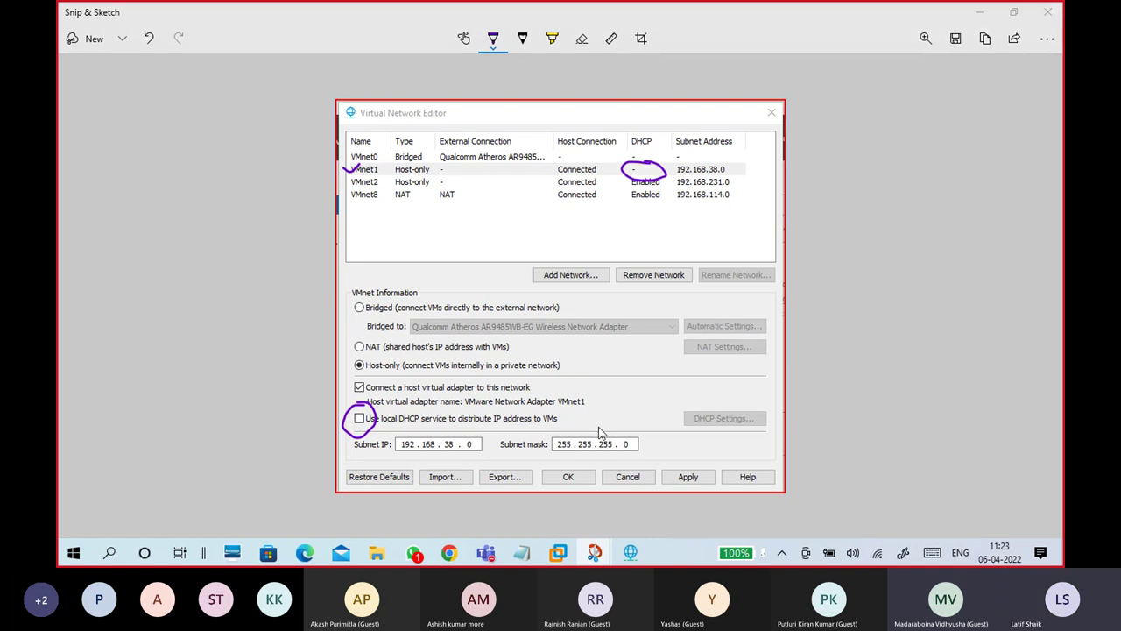
Step: Save the annotated snip as 'VMNET1 SETT' and minimize the snip windows
{"action": "key", "text": "ctrl+s"}
{"action": "type", "text": "VMNET1 SETT"}
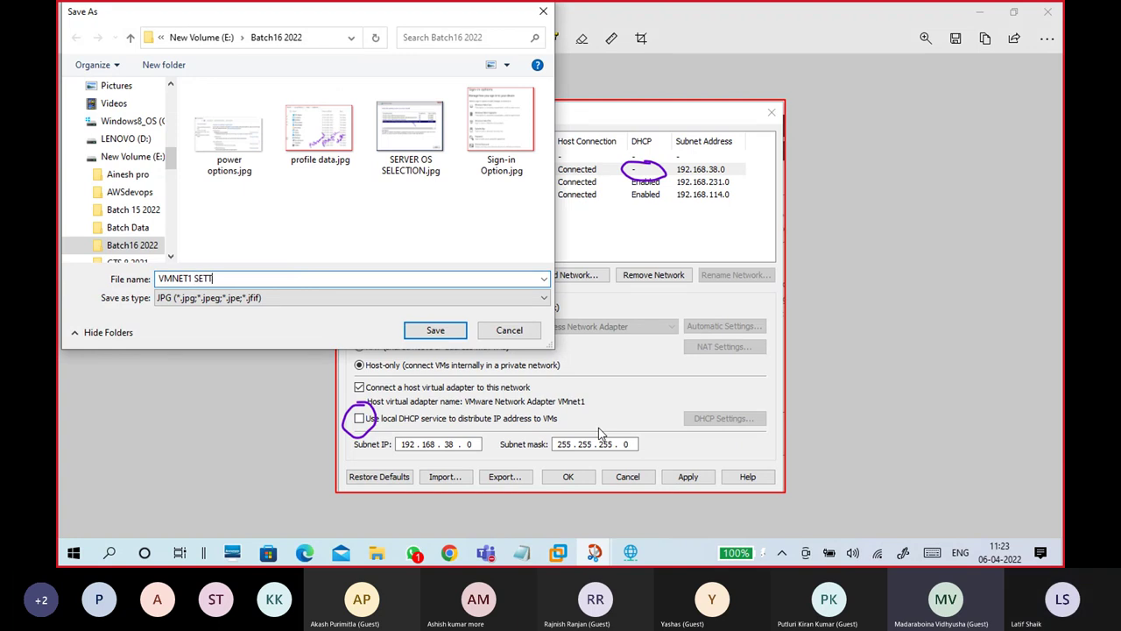
{"action": "left_click", "coordinate": [448, 331]}
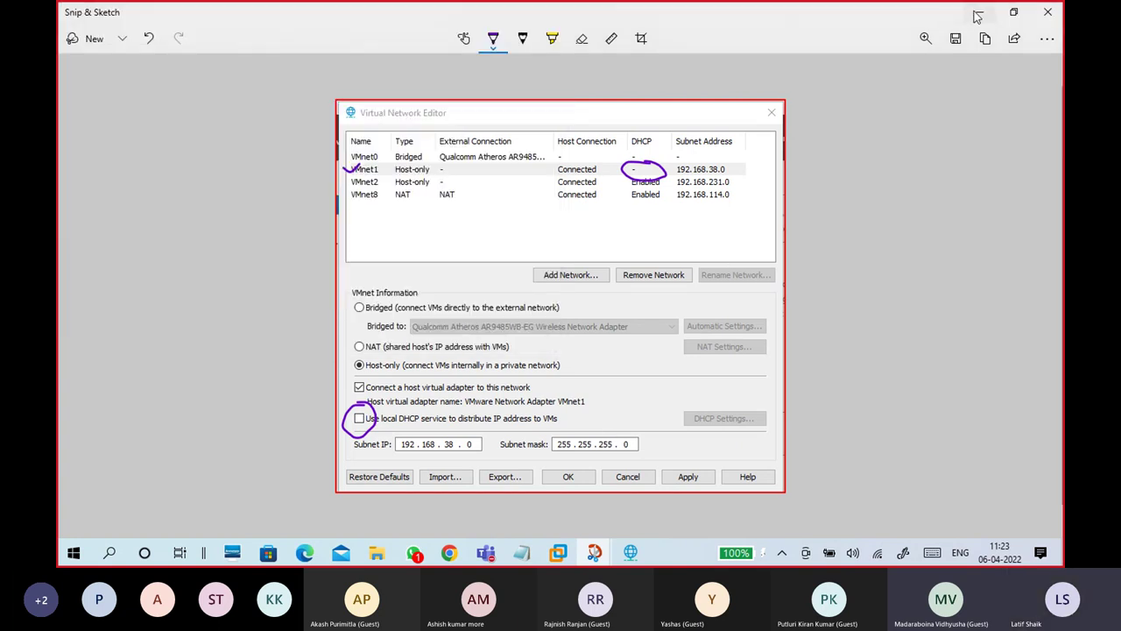
{"action": "left_click", "coordinate": [977, 17]}
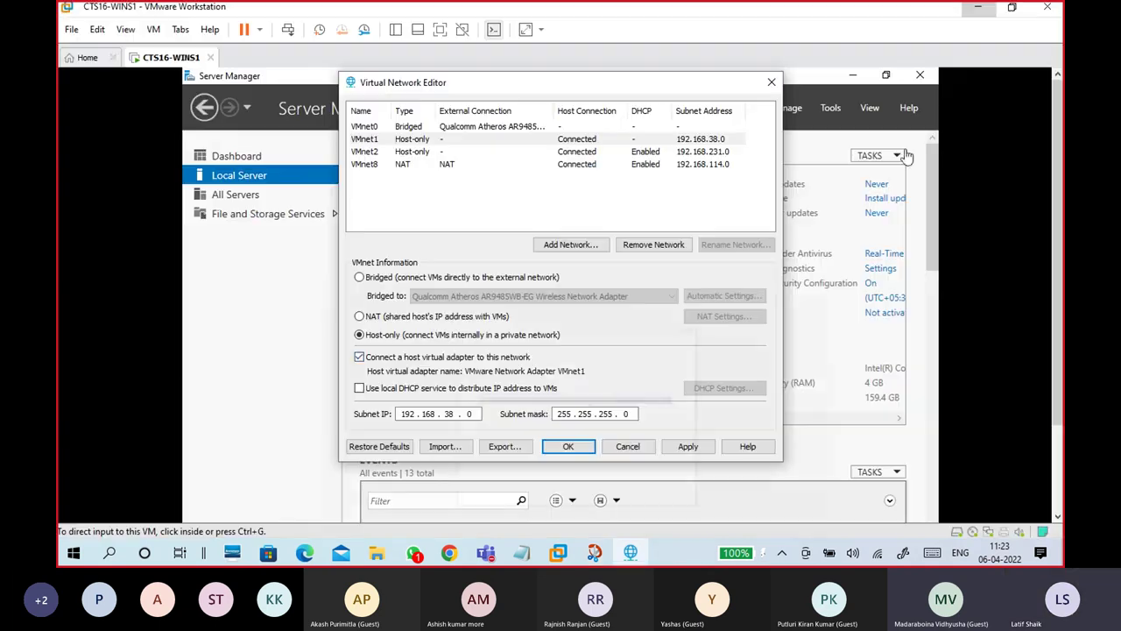
{"action": "left_click", "coordinate": [980, 12]}
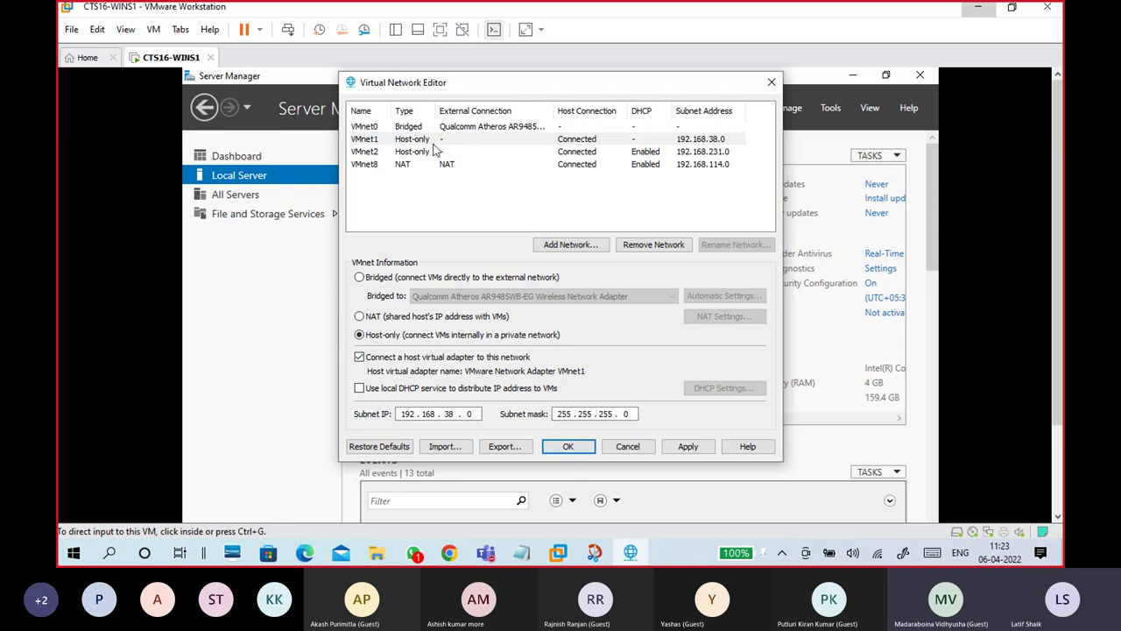
Step: Reselect VMnet1, leave its local DHCP off, and cancel out of the Virtual Network Editor
{"action": "left_click", "coordinate": [417, 140]}
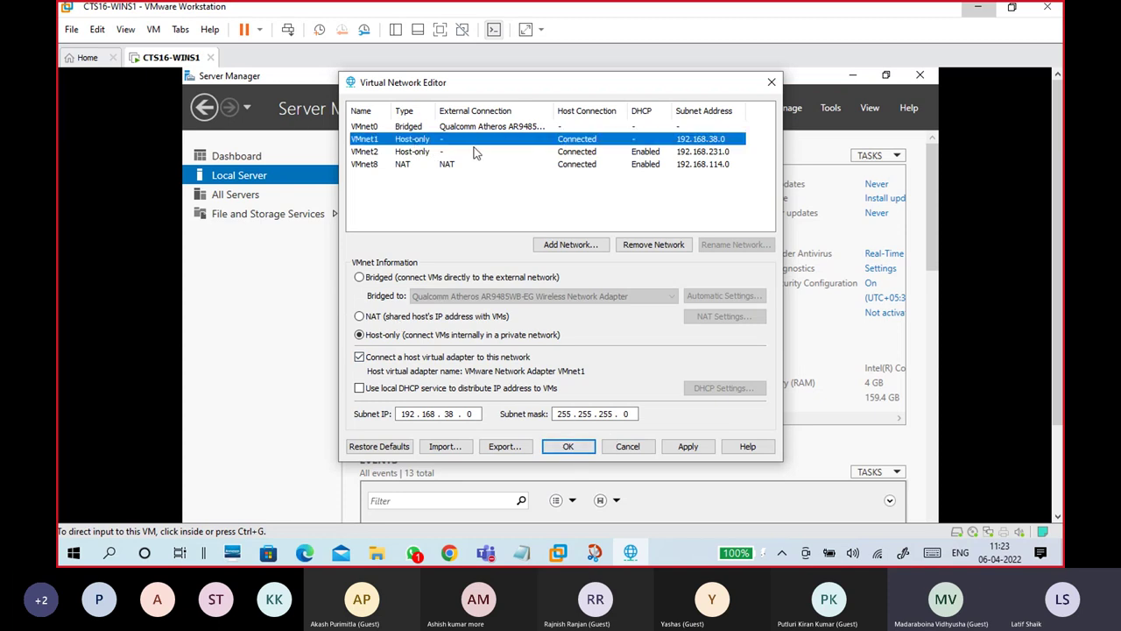
{"action": "left_click", "coordinate": [359, 387]}
{"action": "left_click", "coordinate": [359, 387]}
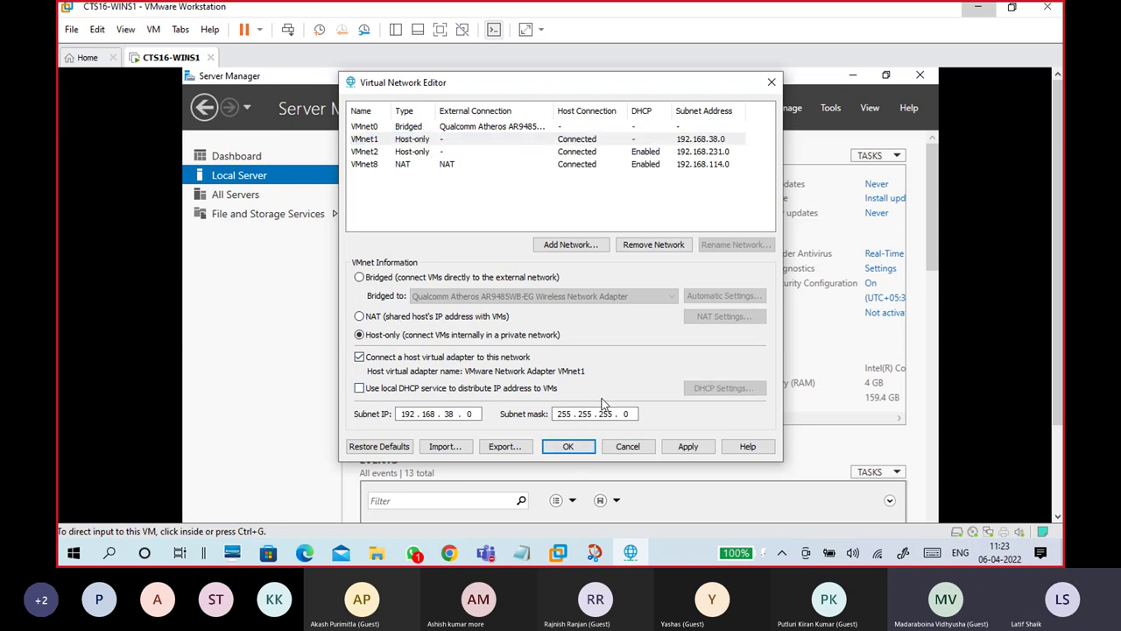
{"action": "left_click", "coordinate": [634, 452]}
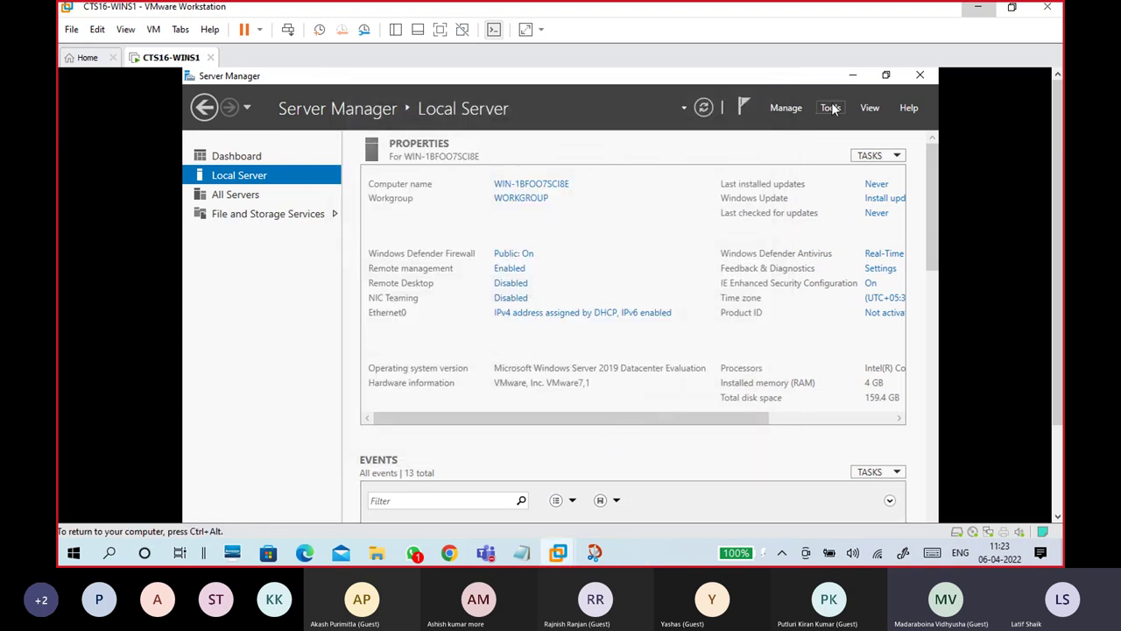
Step: Close Server Manager in the guest
{"action": "left_click", "coordinate": [921, 76]}
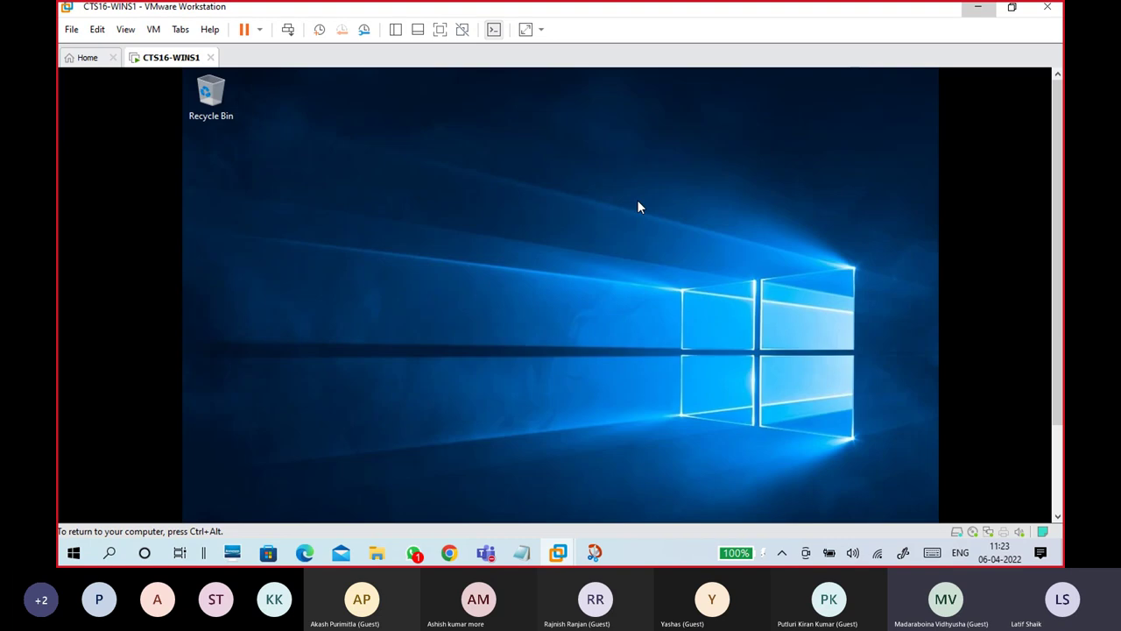
{"action": "left_click_drag", "start_coordinate": [1059, 190], "coordinate": [1058, 275]}
{"action": "left_click", "coordinate": [637, 256]}
Step: Choose VM > Install VMware Tools so the Tools disc mounts as DVD Drive (D:)
{"action": "key", "text": "ctrl+alt"}
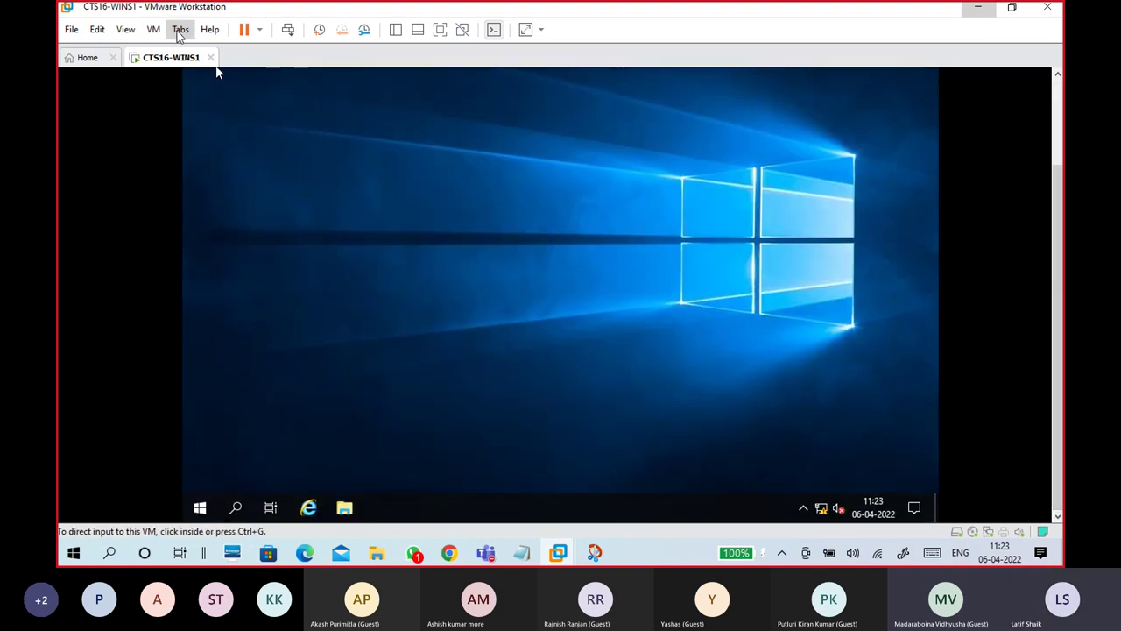
{"action": "left_click", "coordinate": [153, 30]}
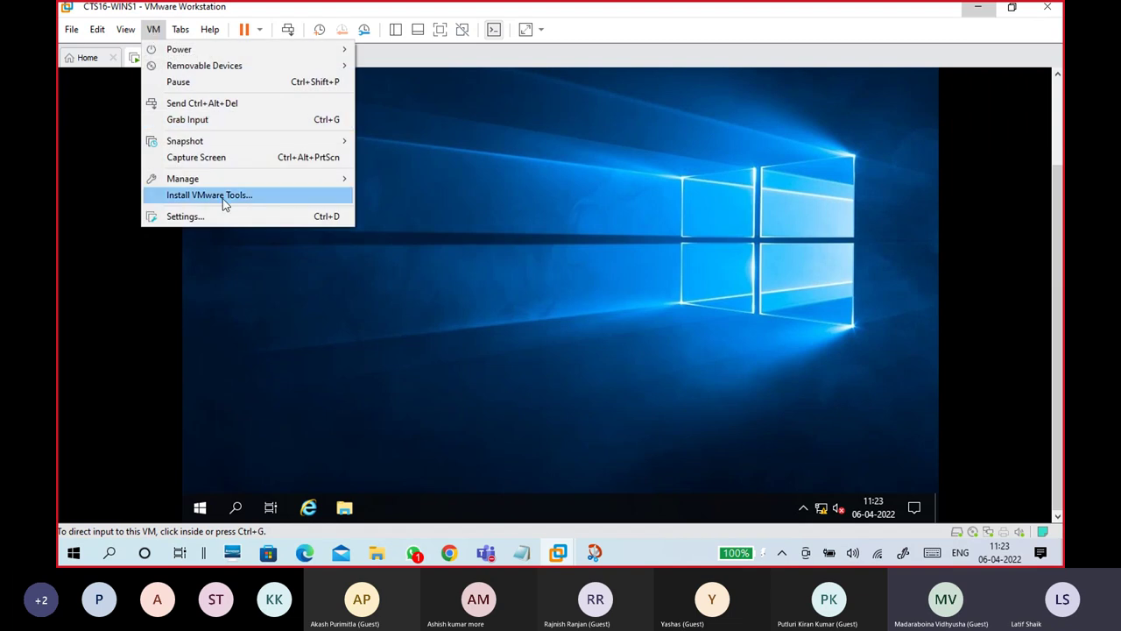
{"action": "left_click", "coordinate": [224, 201]}
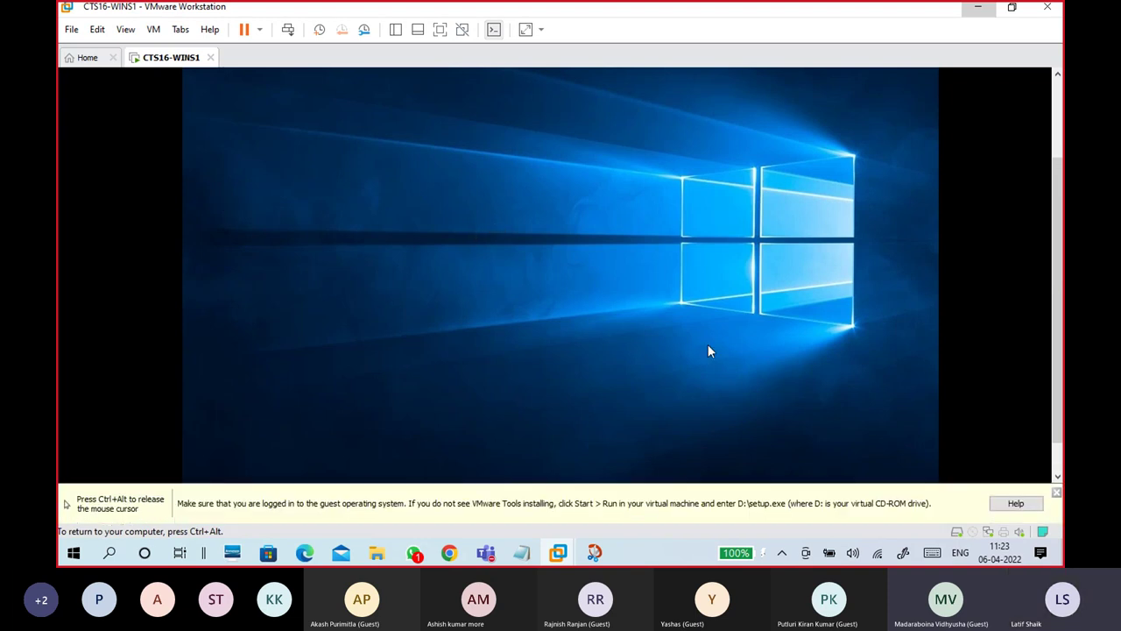
{"action": "key", "text": "ctrl+alt"}
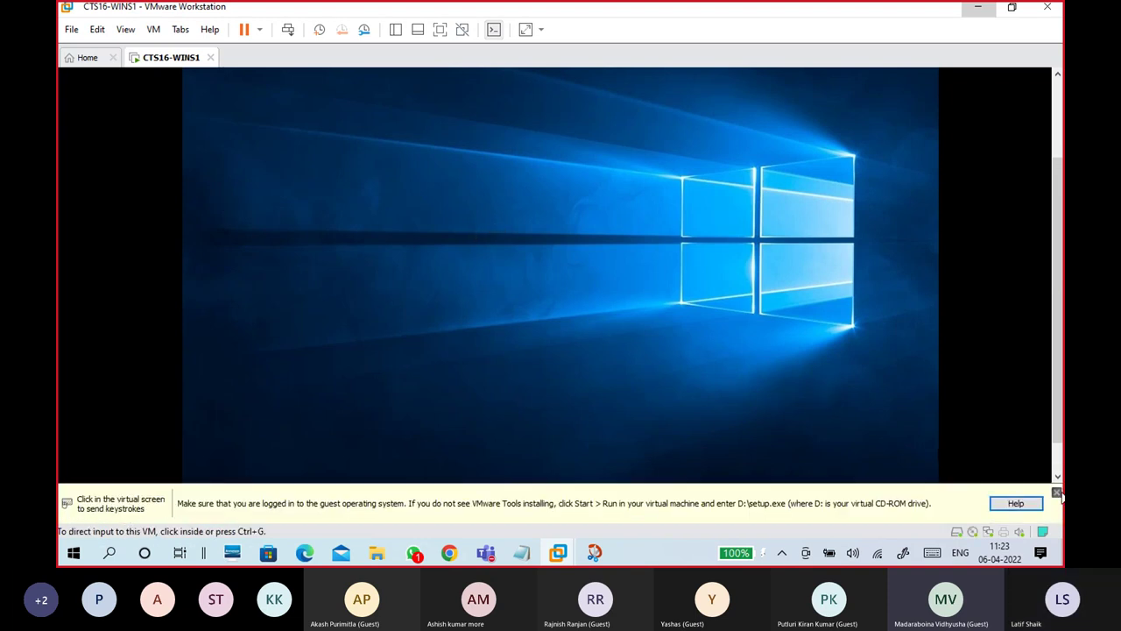
{"action": "left_click", "coordinate": [1056, 493]}
{"action": "left_click", "coordinate": [153, 29]}
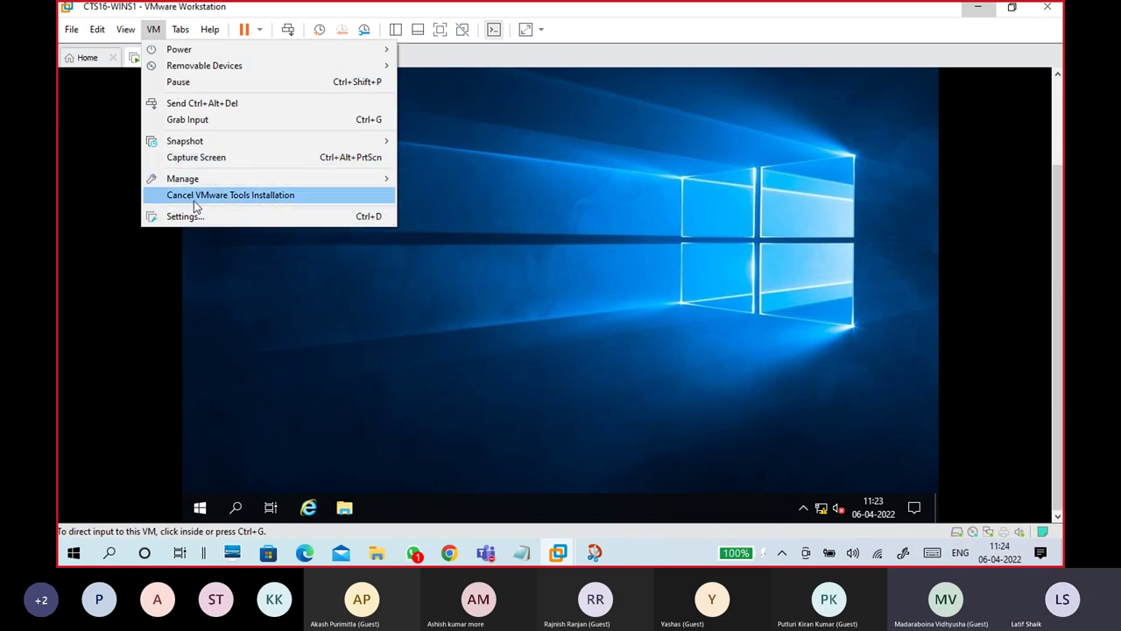
{"action": "left_click", "coordinate": [620, 272]}
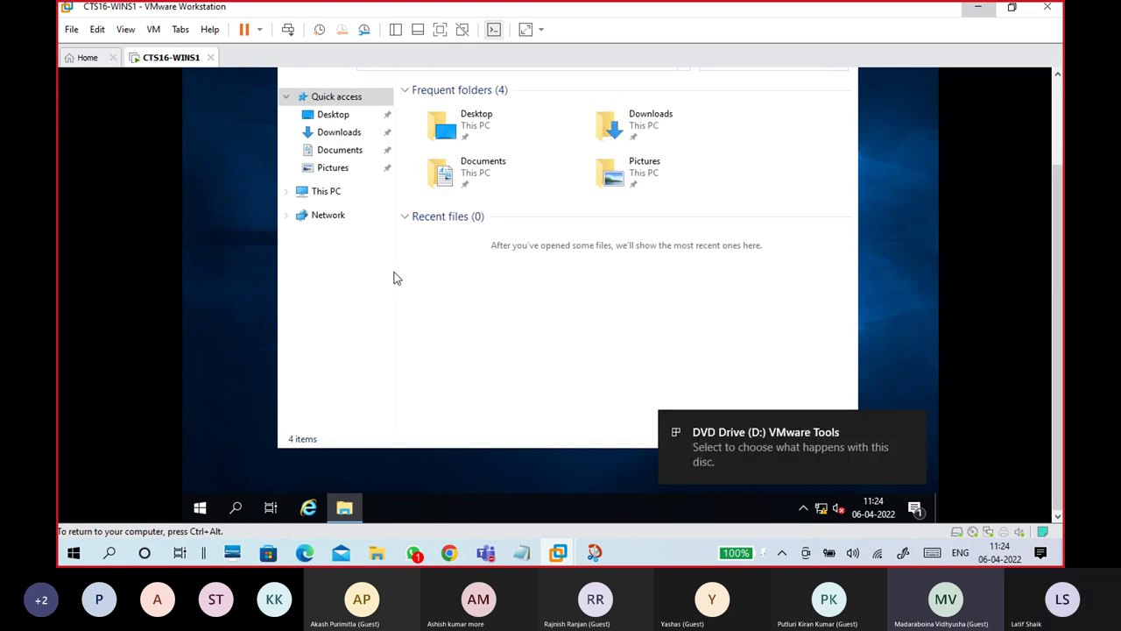
Step: Run setup64 from the VMware Tools DVD Drive (D:) and minimize File Explorer
{"action": "left_click", "coordinate": [784, 447]}
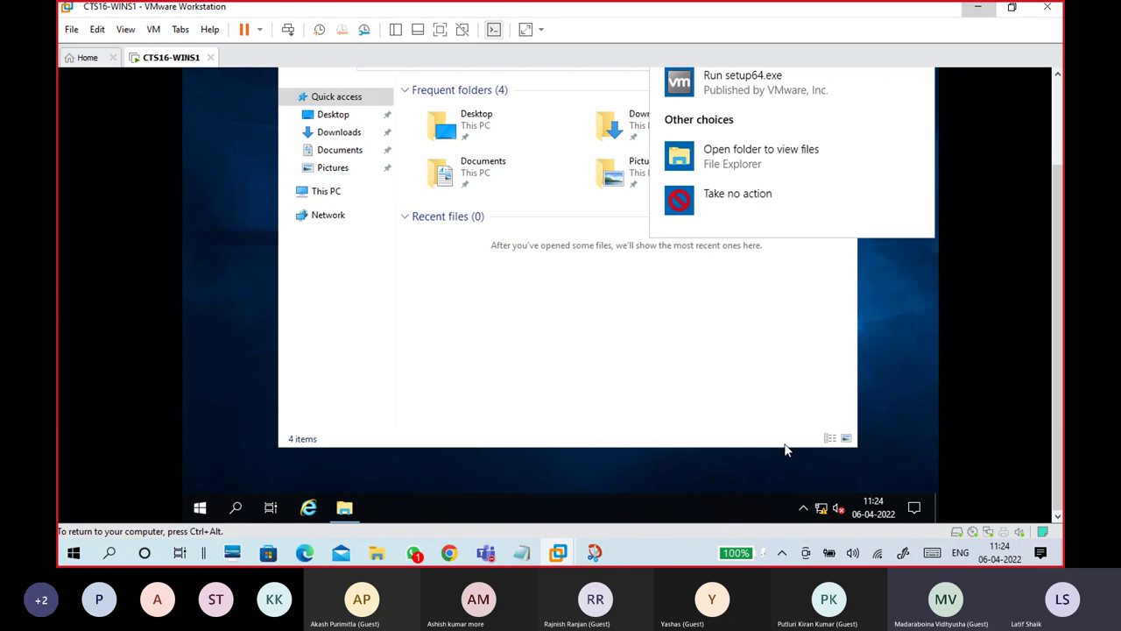
{"action": "left_click", "coordinate": [334, 193]}
{"action": "left_click", "coordinate": [334, 192]}
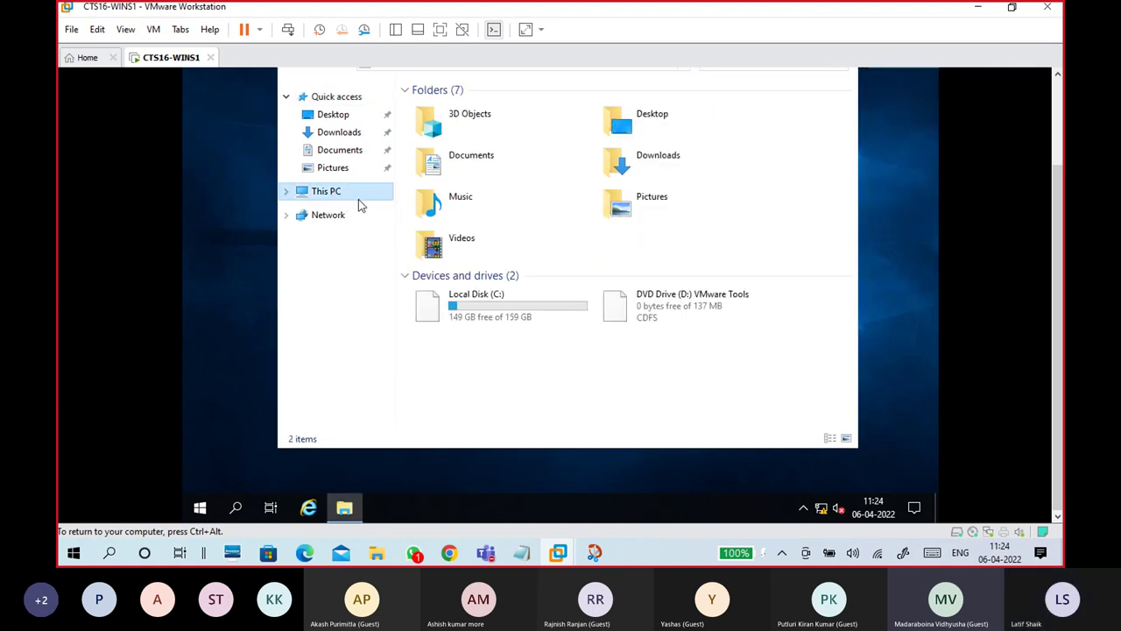
{"action": "left_click", "coordinate": [714, 310]}
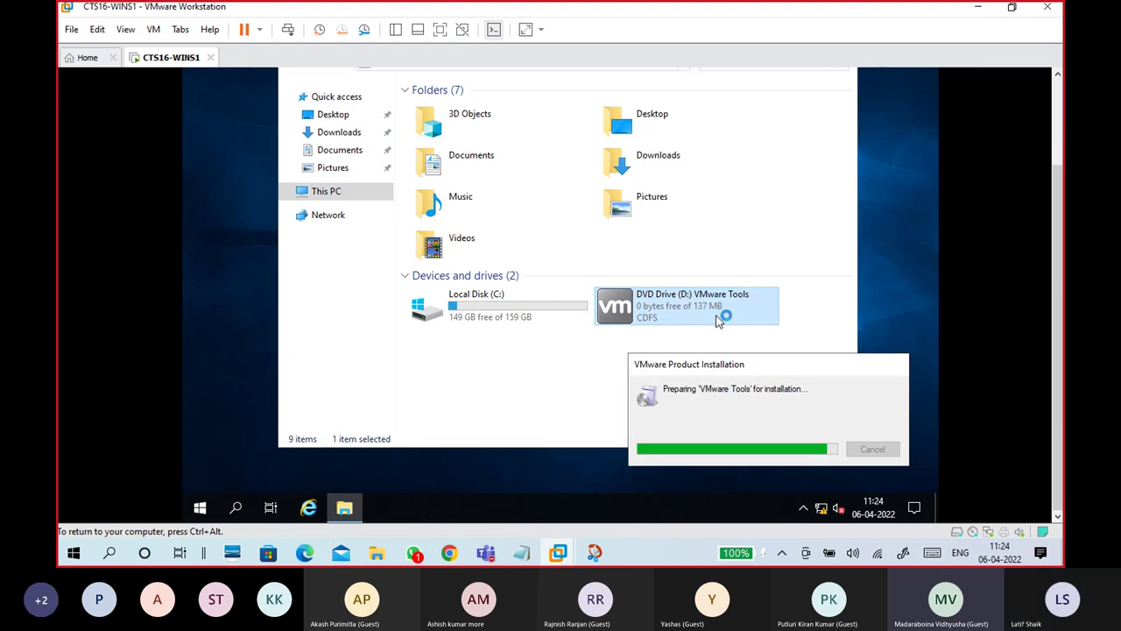
{"action": "left_click", "coordinate": [286, 191]}
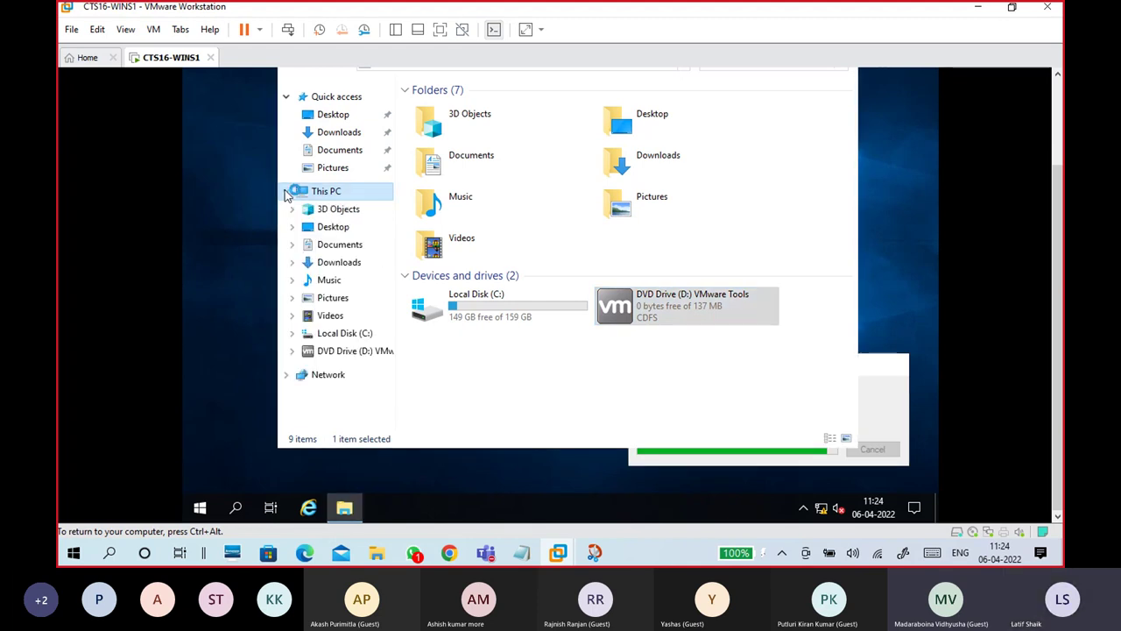
{"action": "left_click", "coordinate": [351, 350]}
{"action": "left_click", "coordinate": [439, 205]}
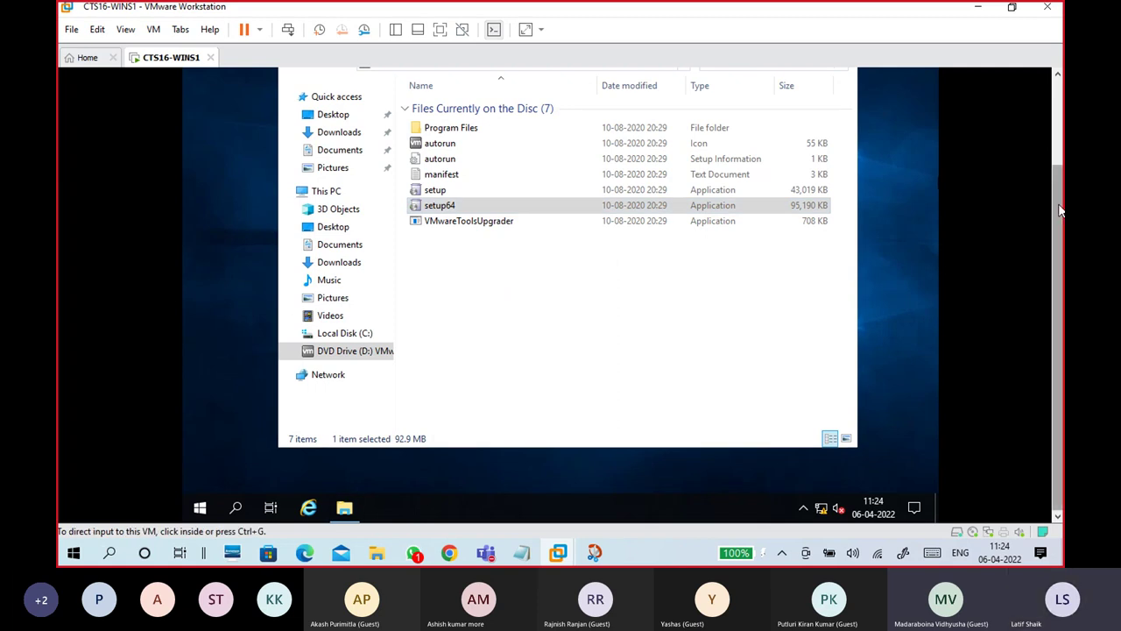
{"action": "left_click", "coordinate": [772, 109]}
{"action": "left_click", "coordinate": [773, 113]}
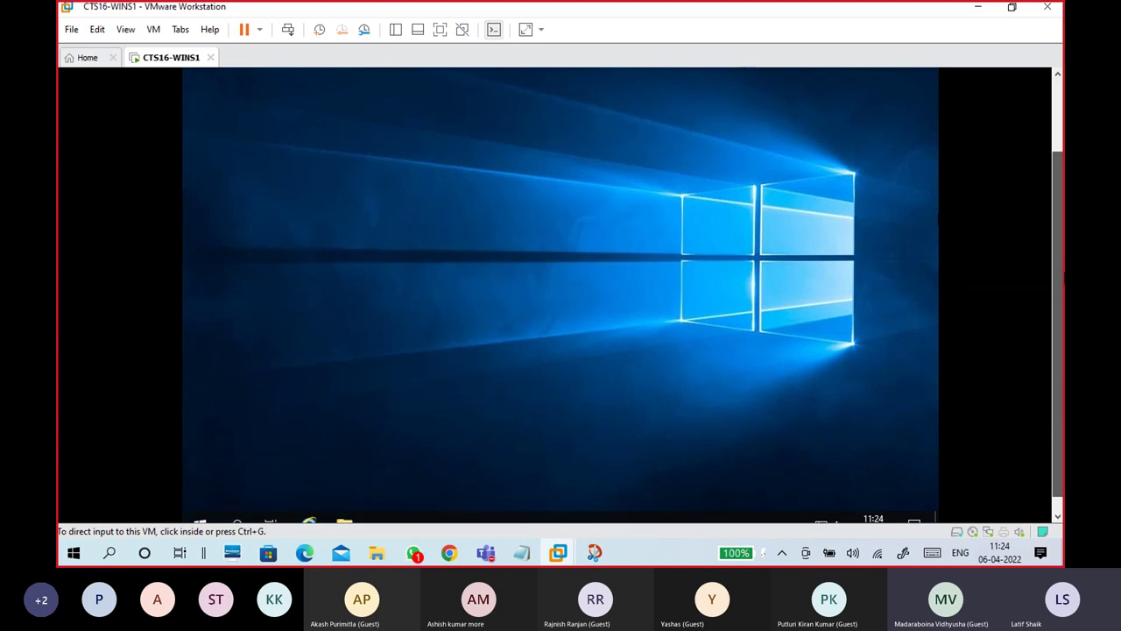
{"action": "left_click", "coordinate": [908, 258]}
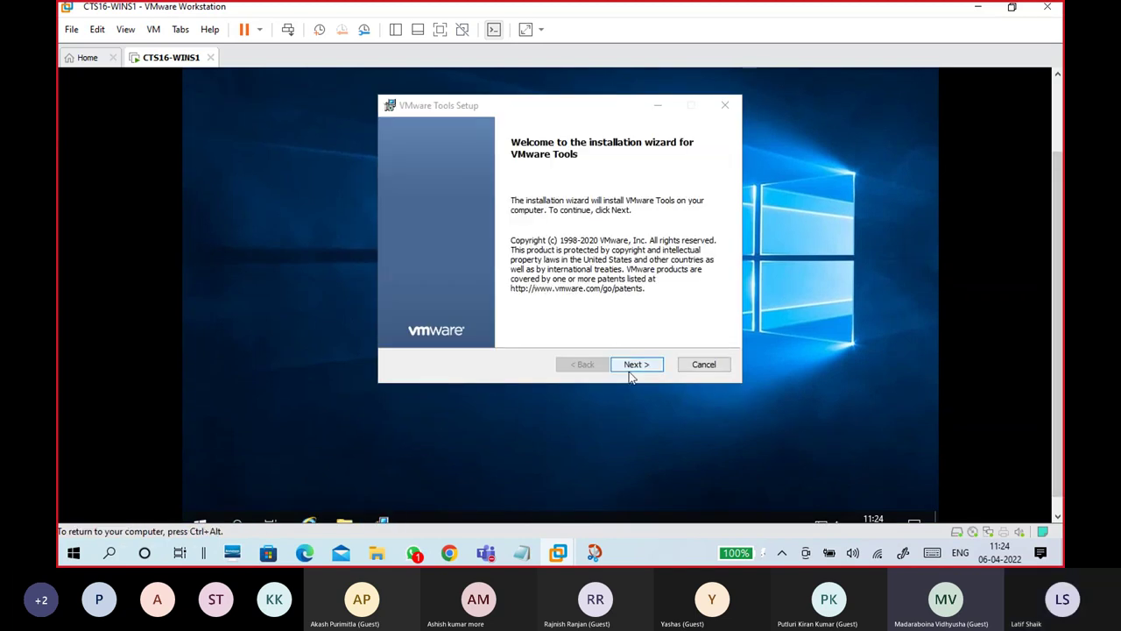
Step: Step through the VMware Tools wizard with a chosen setup type and start the installation
{"action": "left_click", "coordinate": [635, 371]}
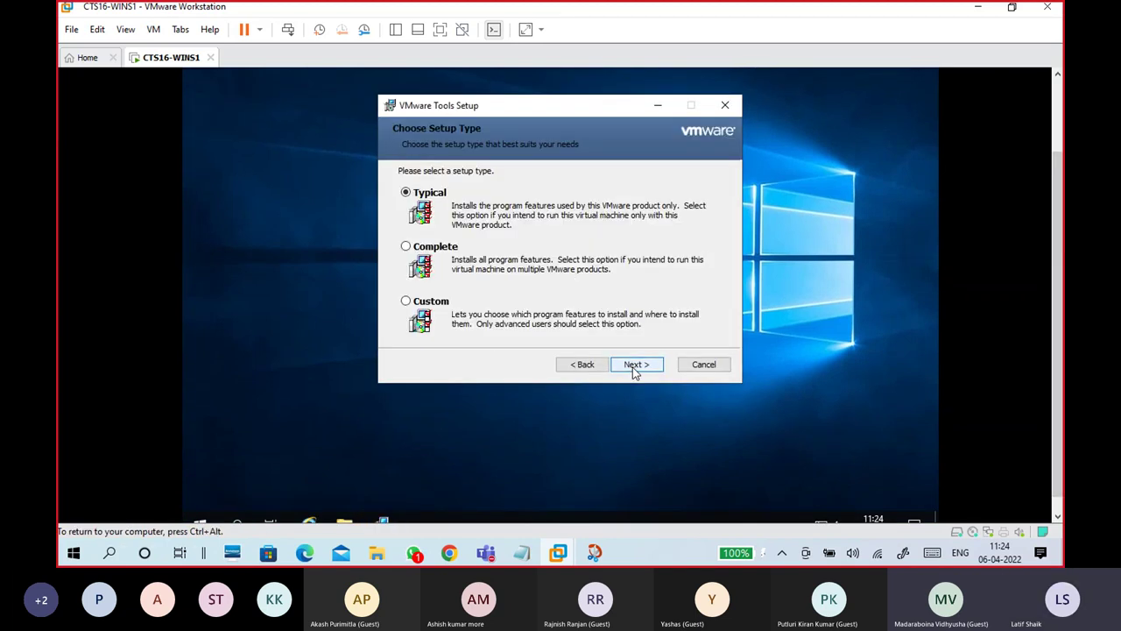
{"action": "left_click", "coordinate": [441, 249]}
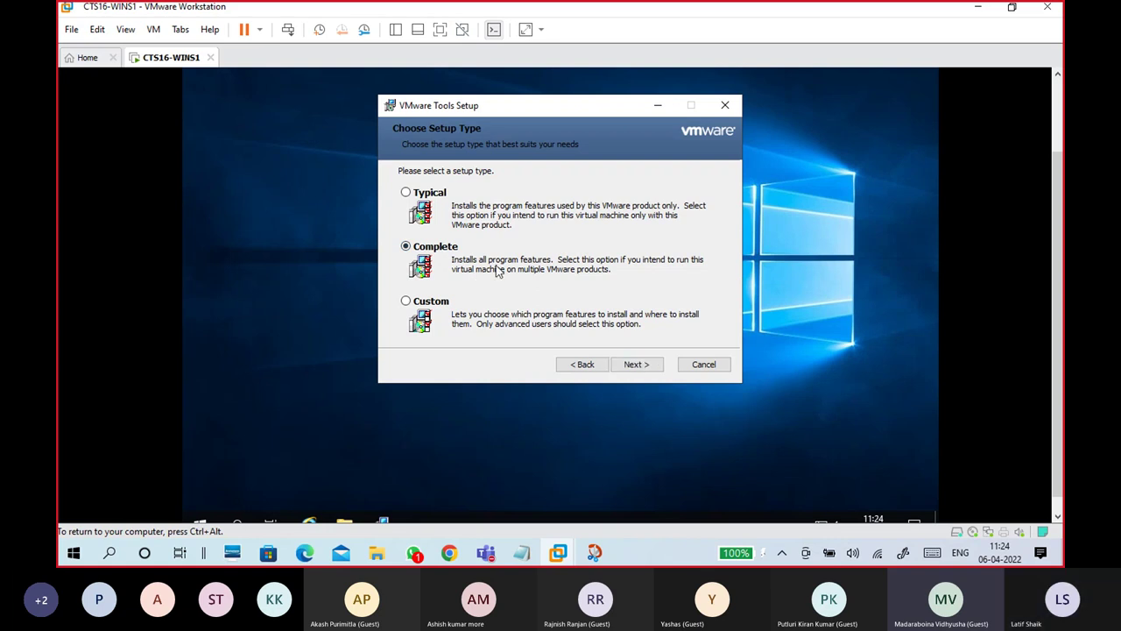
{"action": "left_click", "coordinate": [645, 366]}
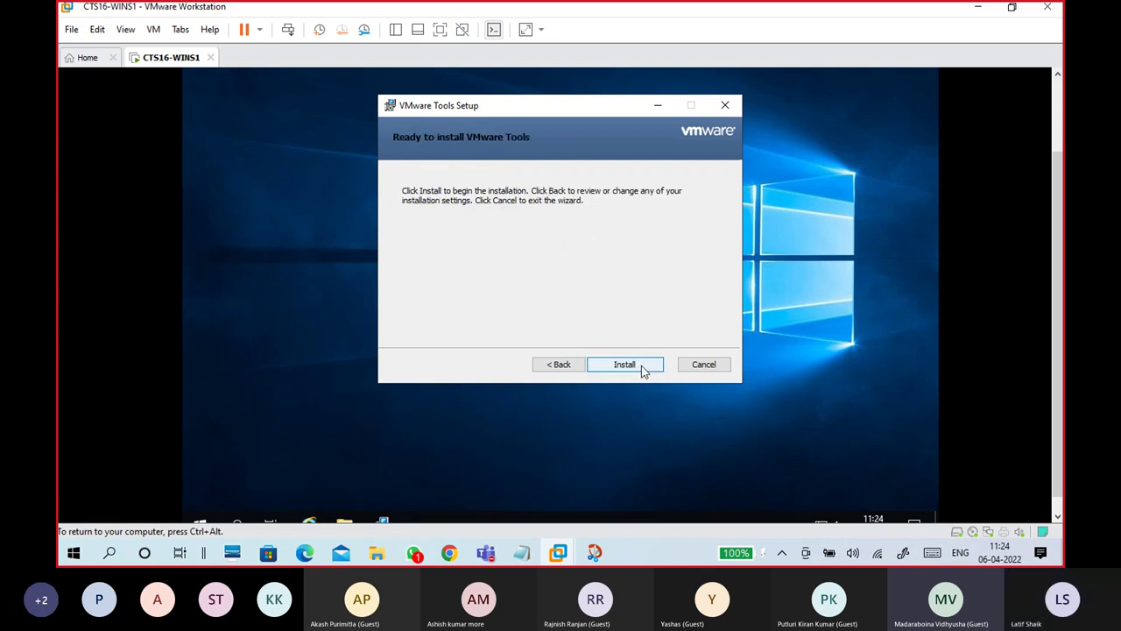
{"action": "left_click", "coordinate": [642, 366]}
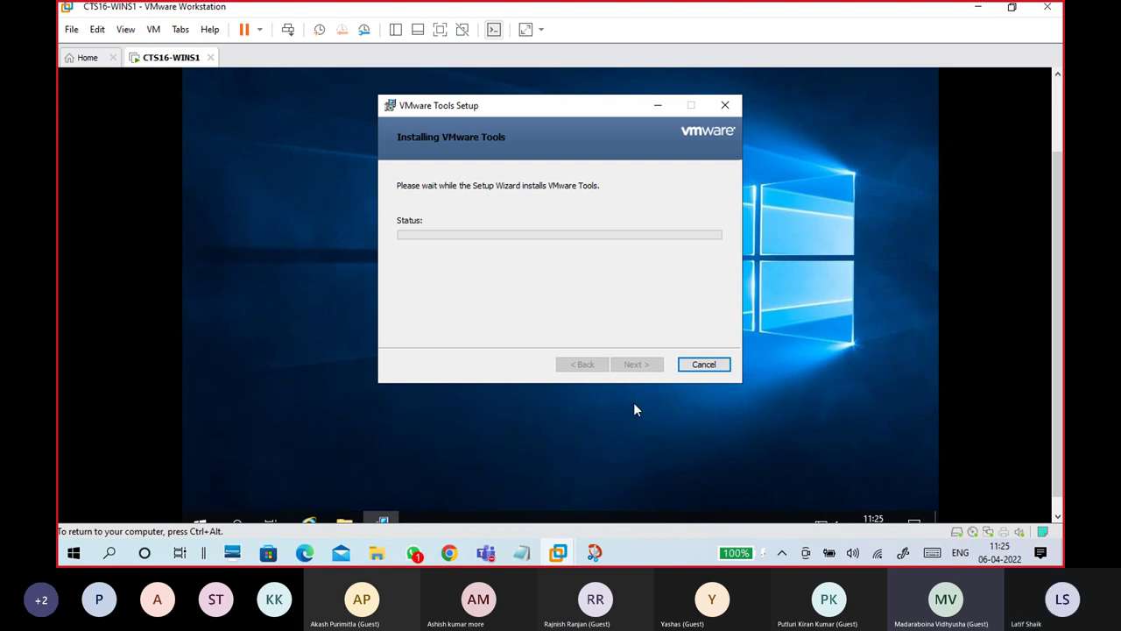
{"action": "mouse_move", "coordinate": [595, 551]}
{"action": "left_click", "coordinate": [533, 499]}
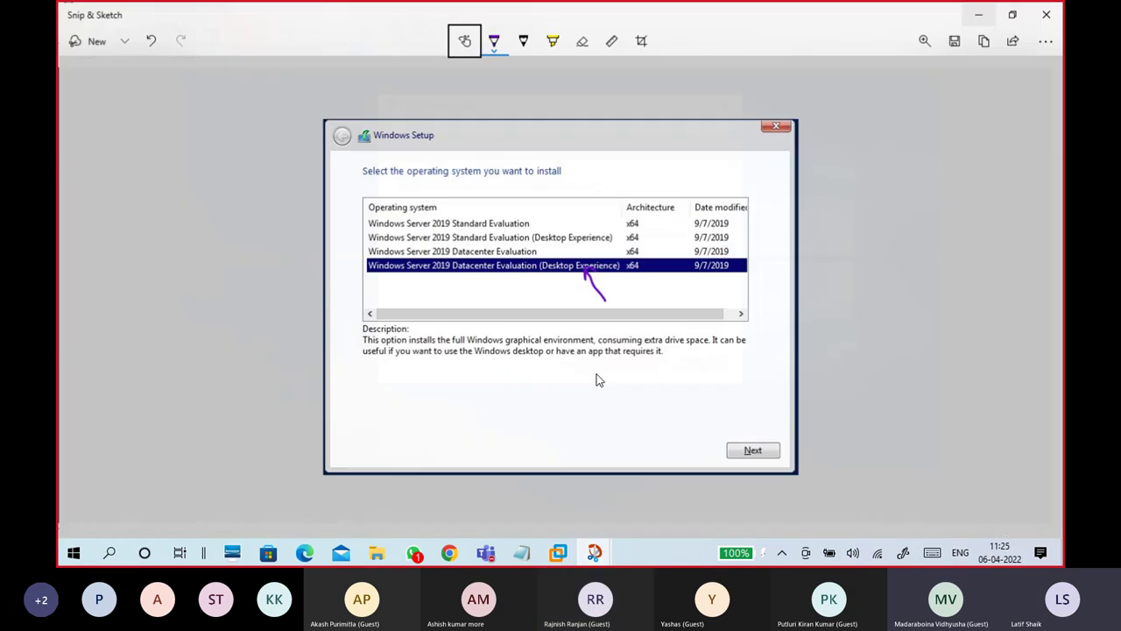
Step: Add an arrowhead to the purple mark on the Windows Setup snip, then minimize it
{"action": "left_click_drag", "start_coordinate": [578, 275], "coordinate": [597, 282]}
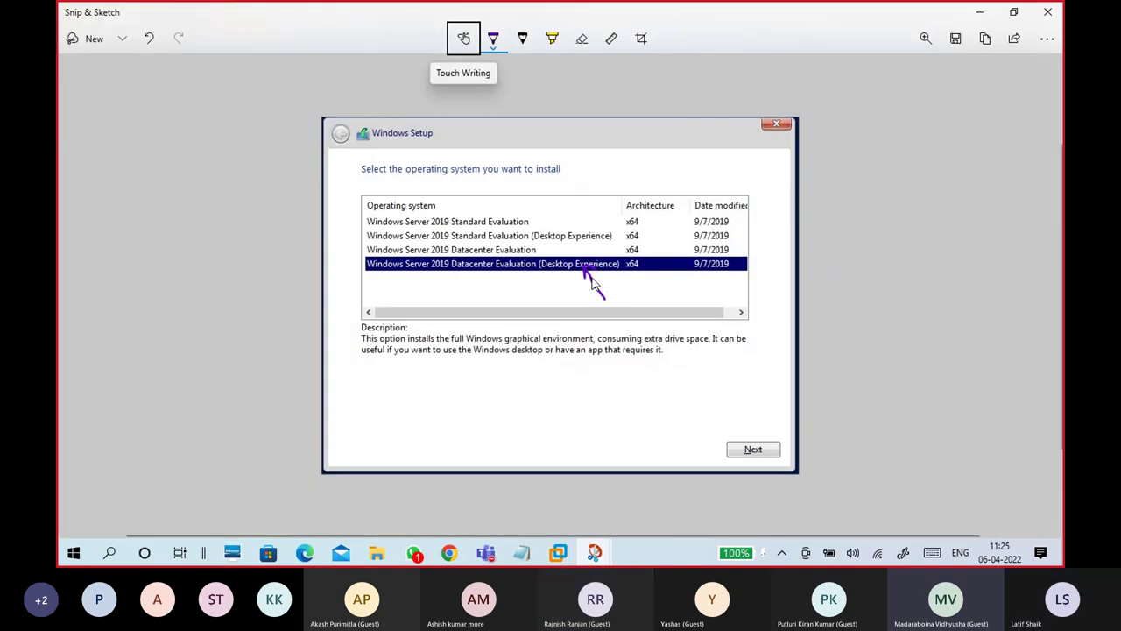
{"action": "left_click", "coordinate": [975, 12]}
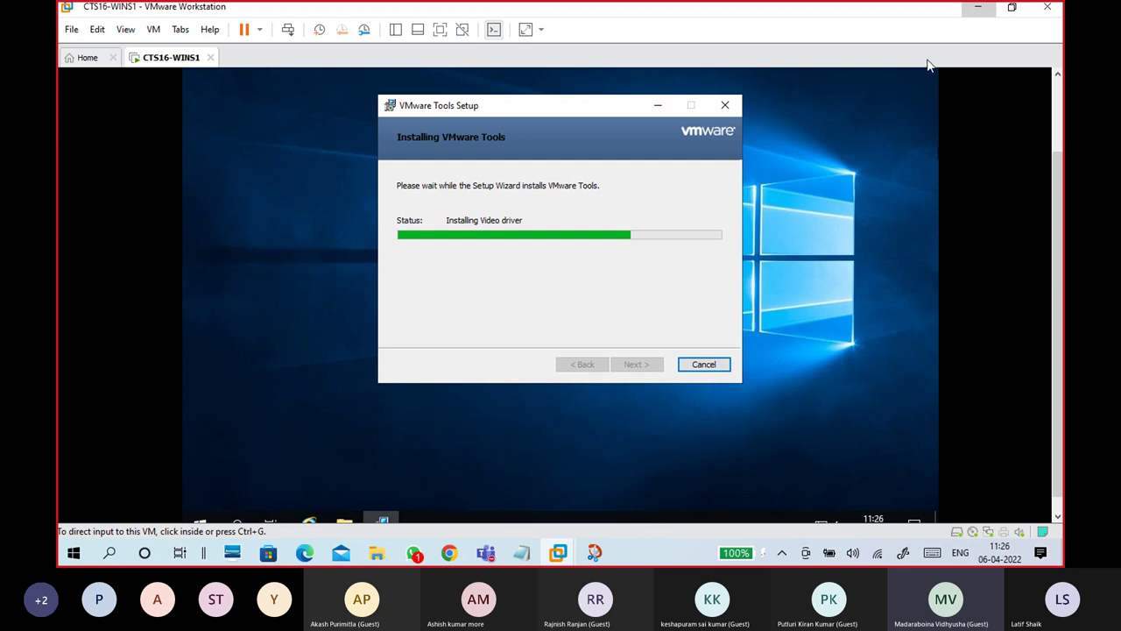
Step: Finish the VMware Tools setup and answer No to restarting the guest
{"action": "left_click", "coordinate": [551, 263]}
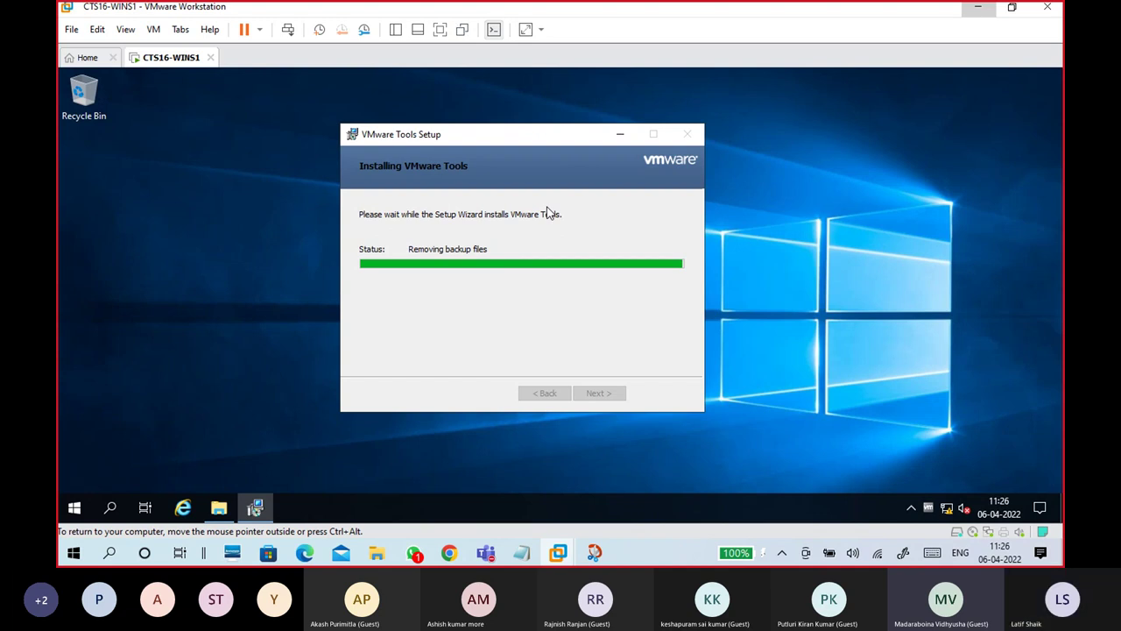
{"action": "left_click_drag", "start_coordinate": [528, 142], "coordinate": [549, 134]}
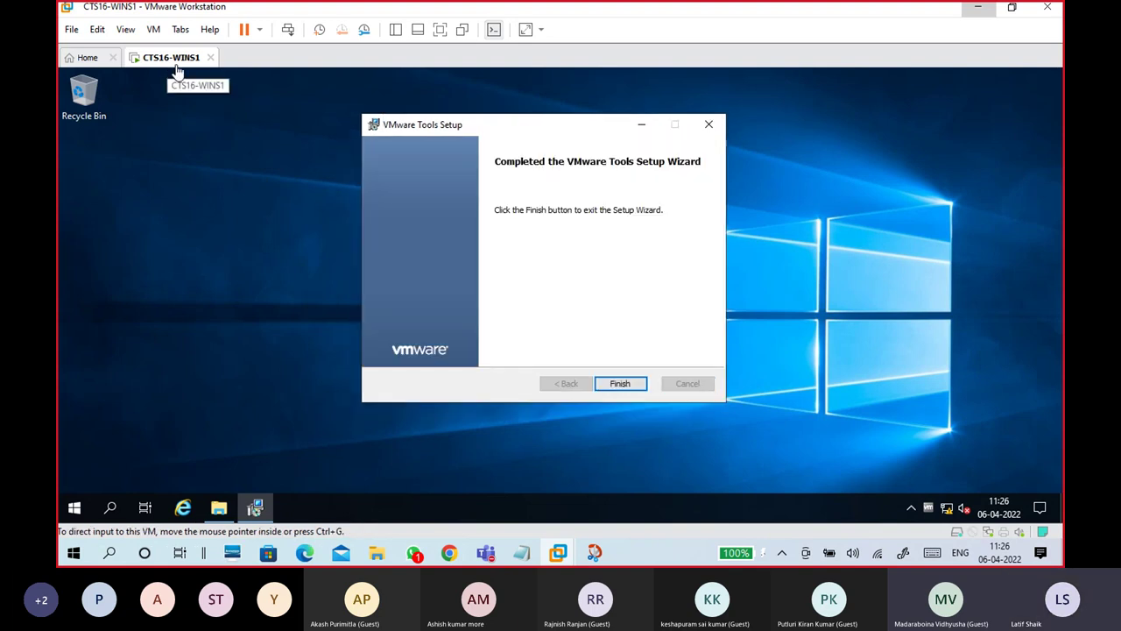
{"action": "left_click", "coordinate": [619, 385]}
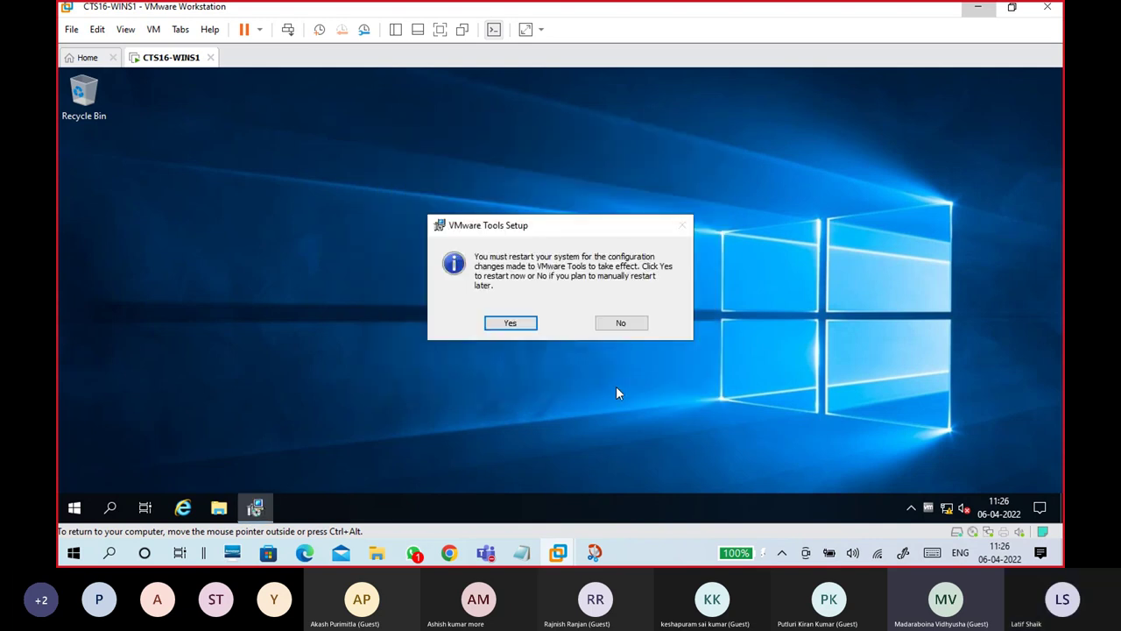
{"action": "left_click_drag", "start_coordinate": [523, 230], "coordinate": [560, 169]}
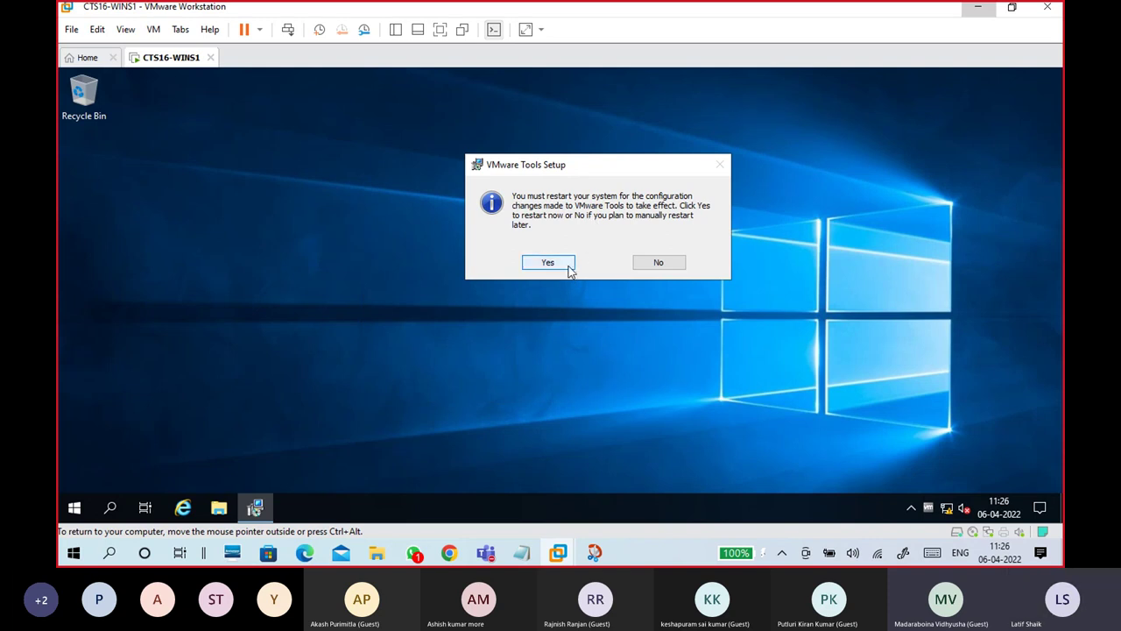
{"action": "left_click", "coordinate": [672, 271]}
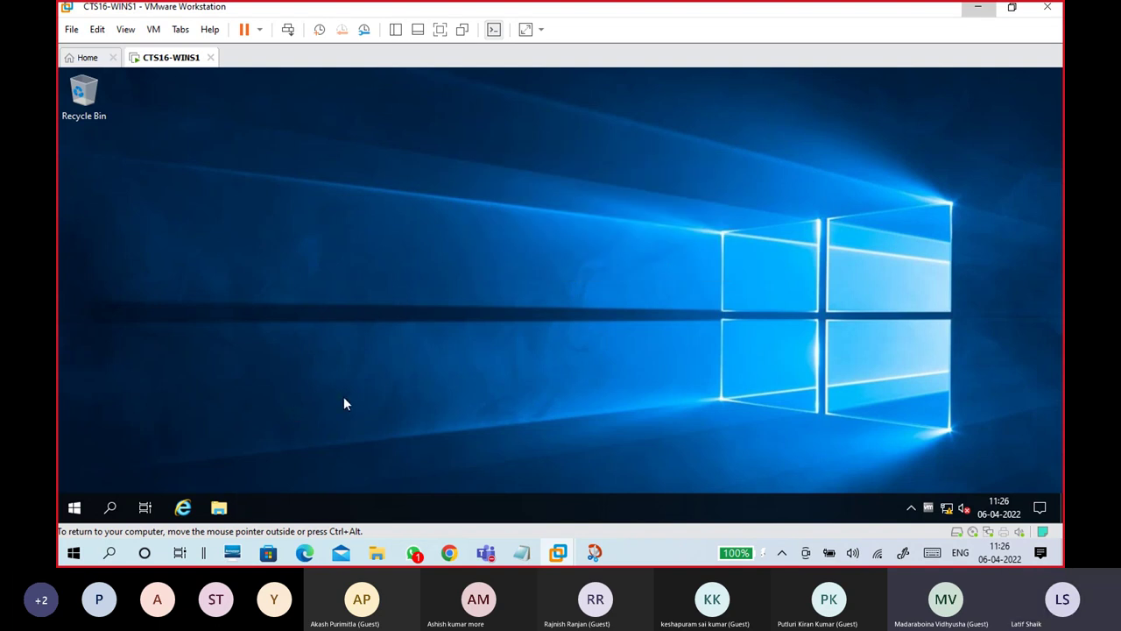
Step: Shut down the guest from Start > Power with the reason Other (Unplanned)
{"action": "left_click", "coordinate": [74, 507]}
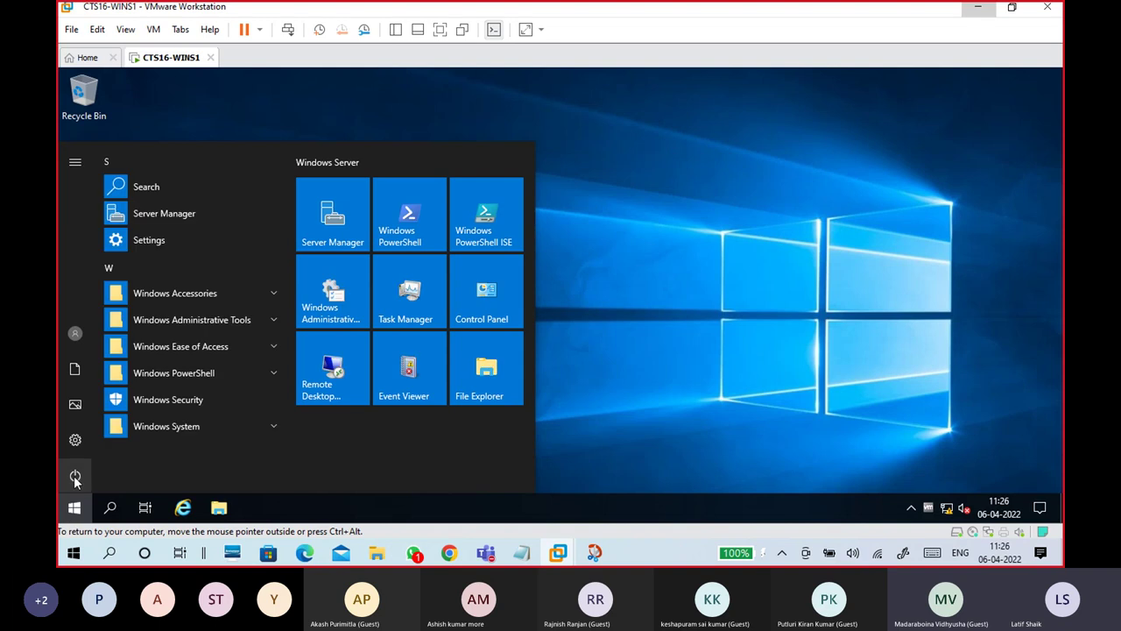
{"action": "left_click", "coordinate": [75, 477]}
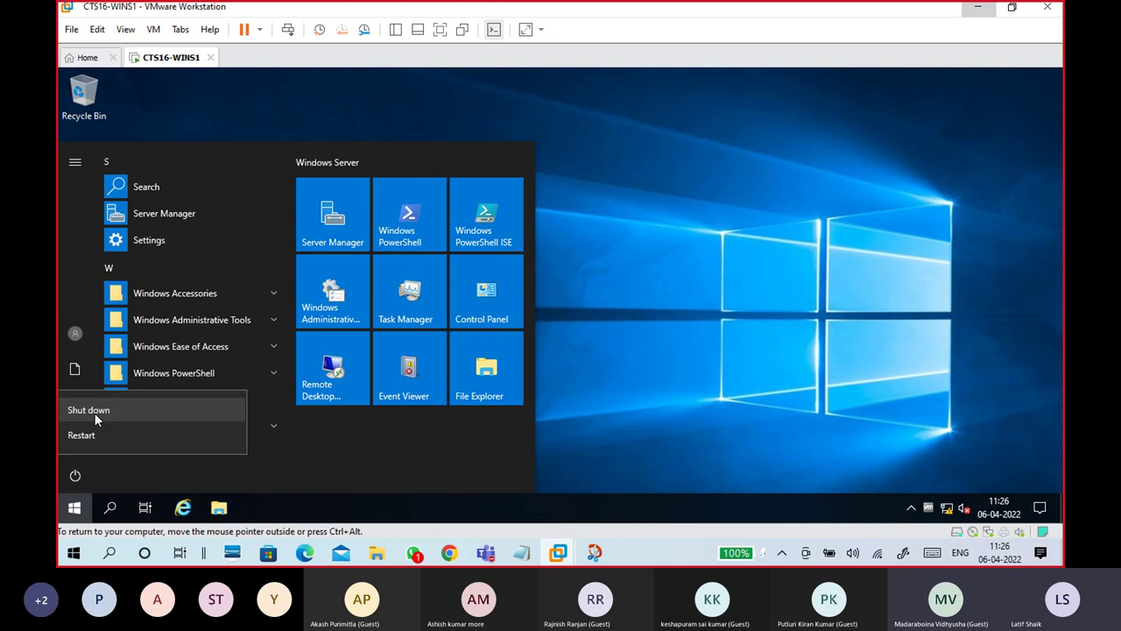
{"action": "left_click", "coordinate": [95, 412]}
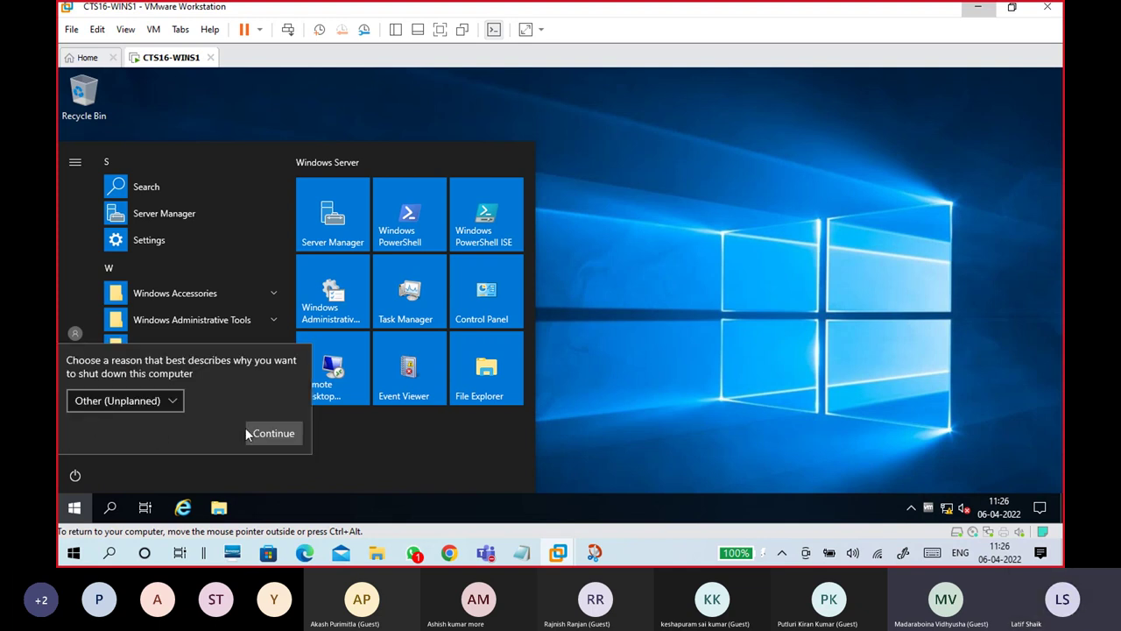
{"action": "left_click", "coordinate": [105, 471]}
{"action": "left_click", "coordinate": [76, 475]}
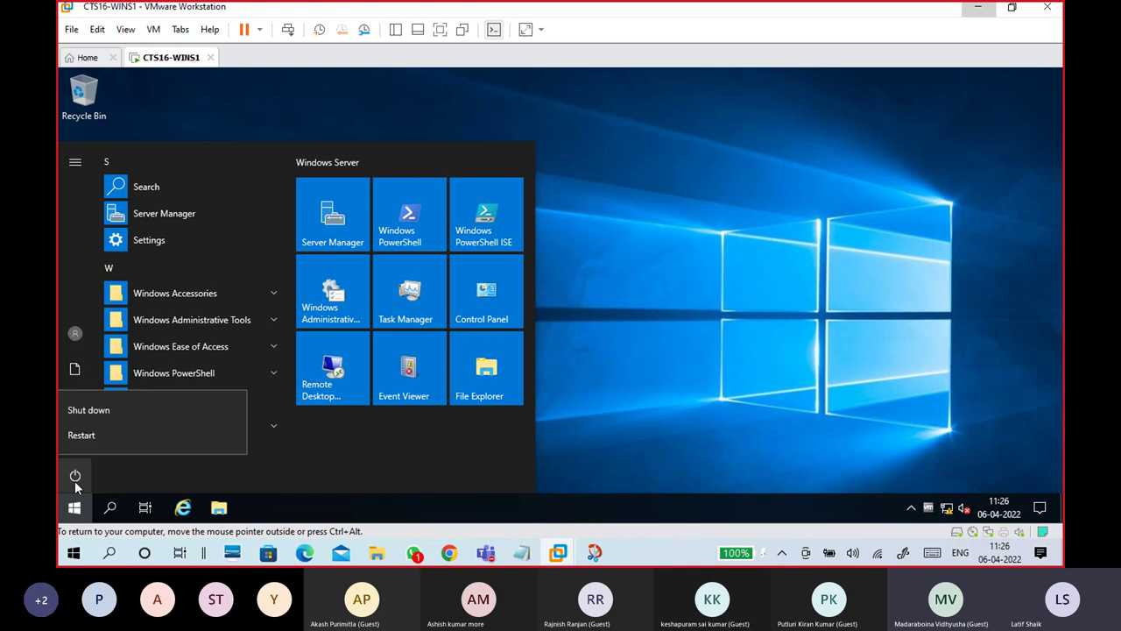
{"action": "left_click", "coordinate": [107, 412]}
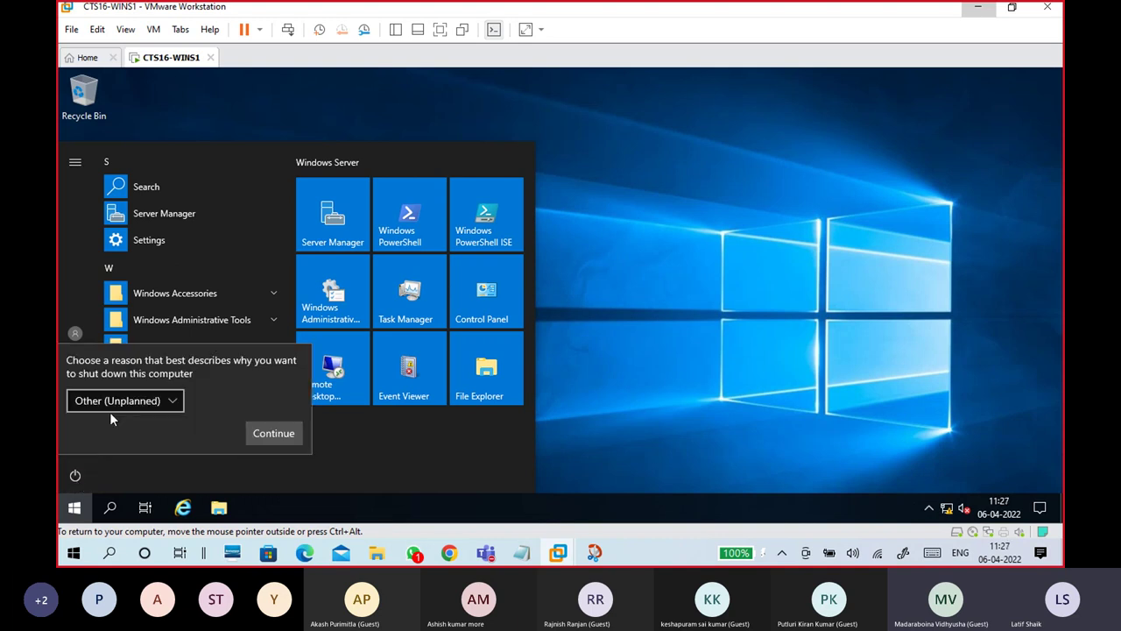
{"action": "left_click", "coordinate": [166, 400]}
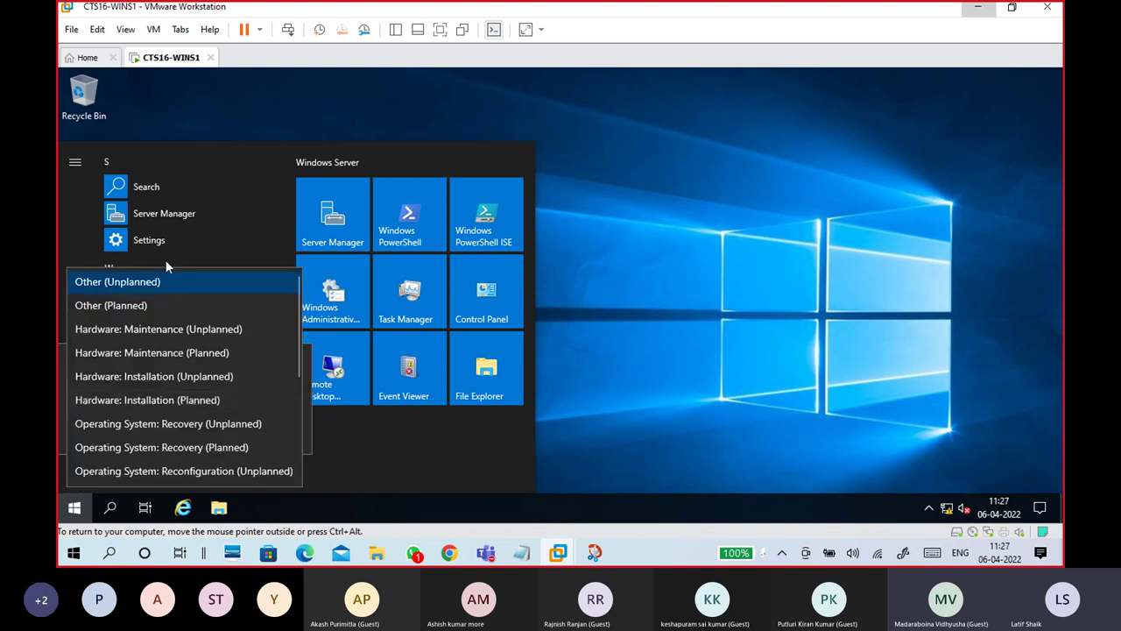
{"action": "left_click", "coordinate": [310, 422]}
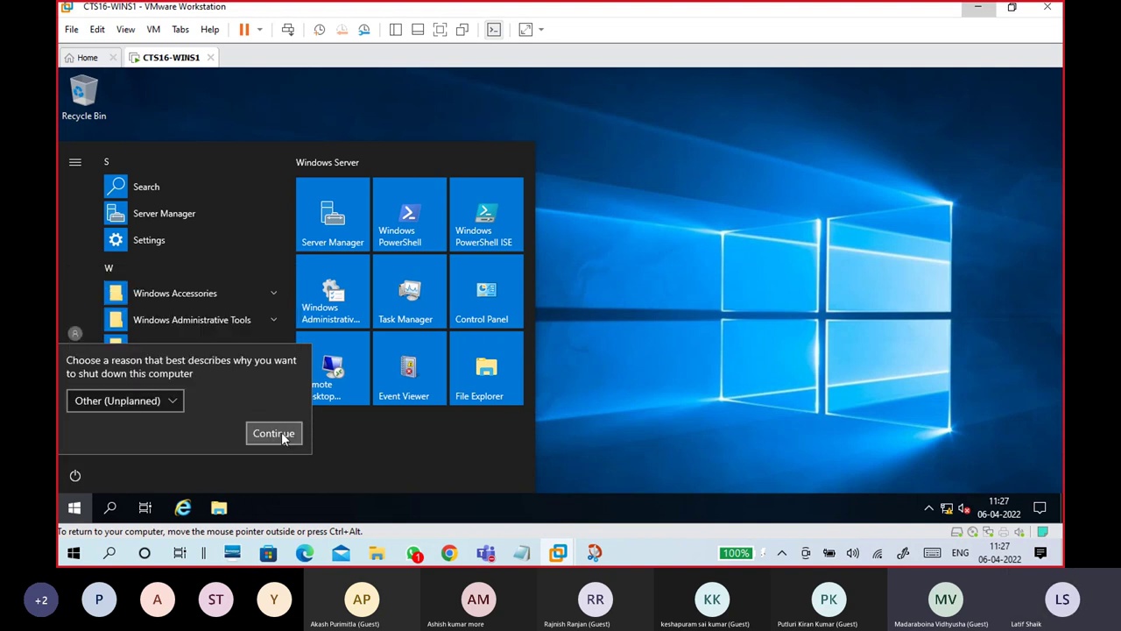
{"action": "left_click", "coordinate": [282, 435]}
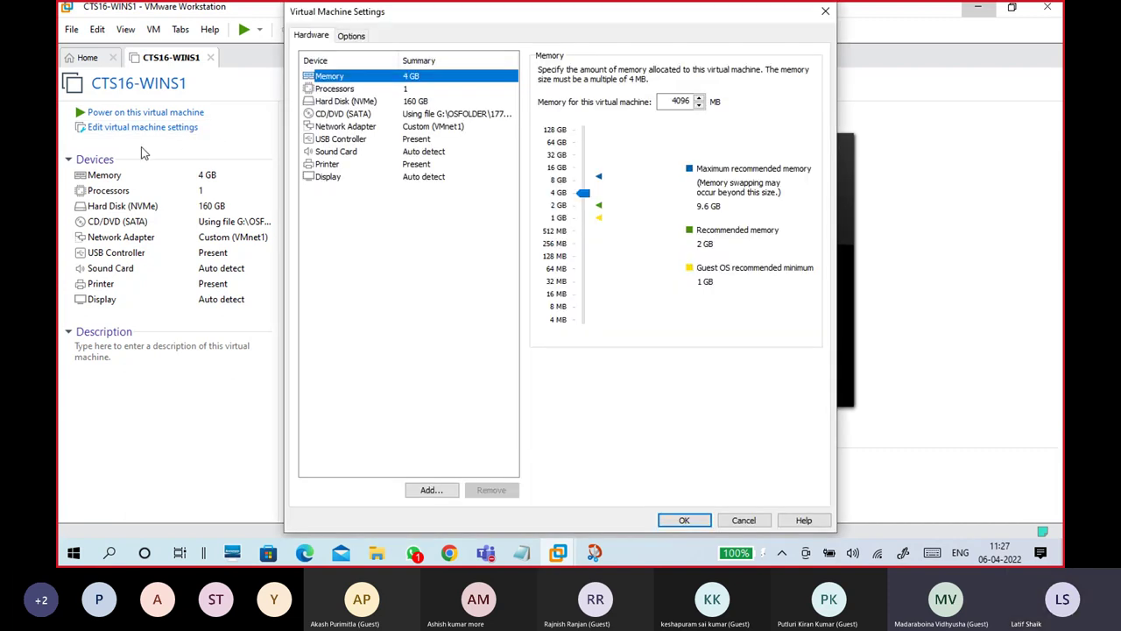
{"action": "left_click", "coordinate": [741, 520]}
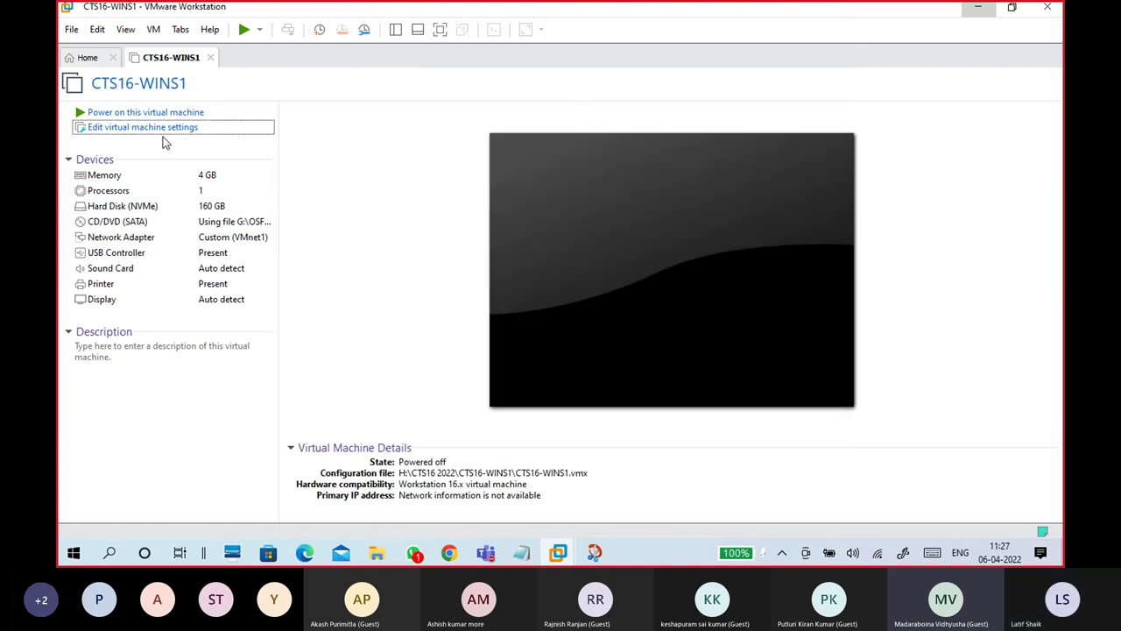
{"action": "left_click", "coordinate": [162, 129]}
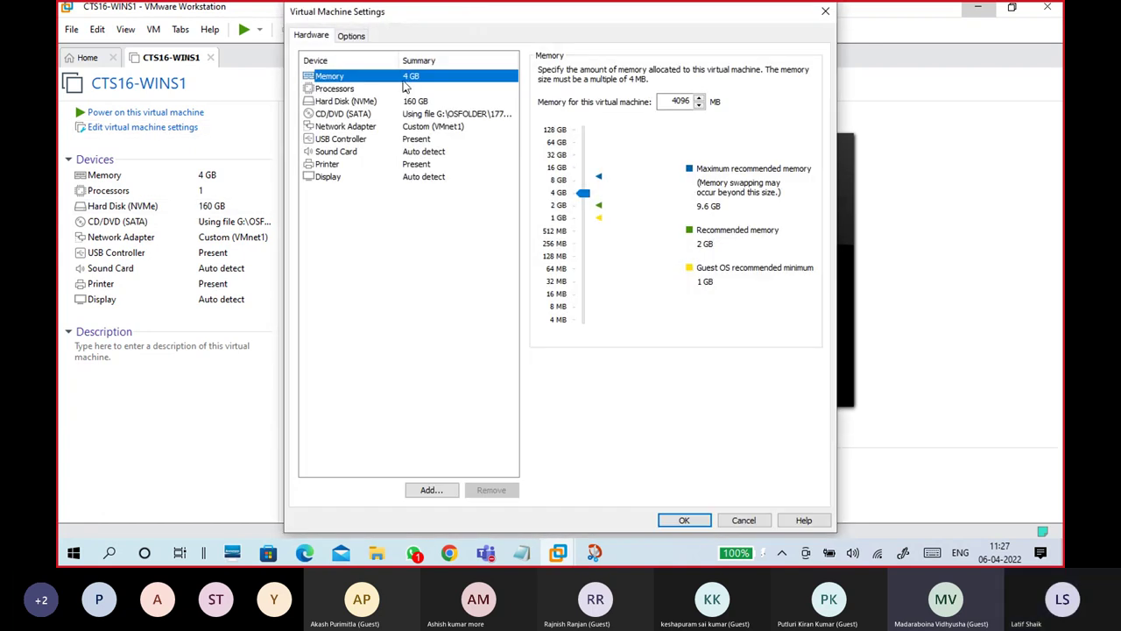
{"action": "left_click", "coordinate": [559, 208]}
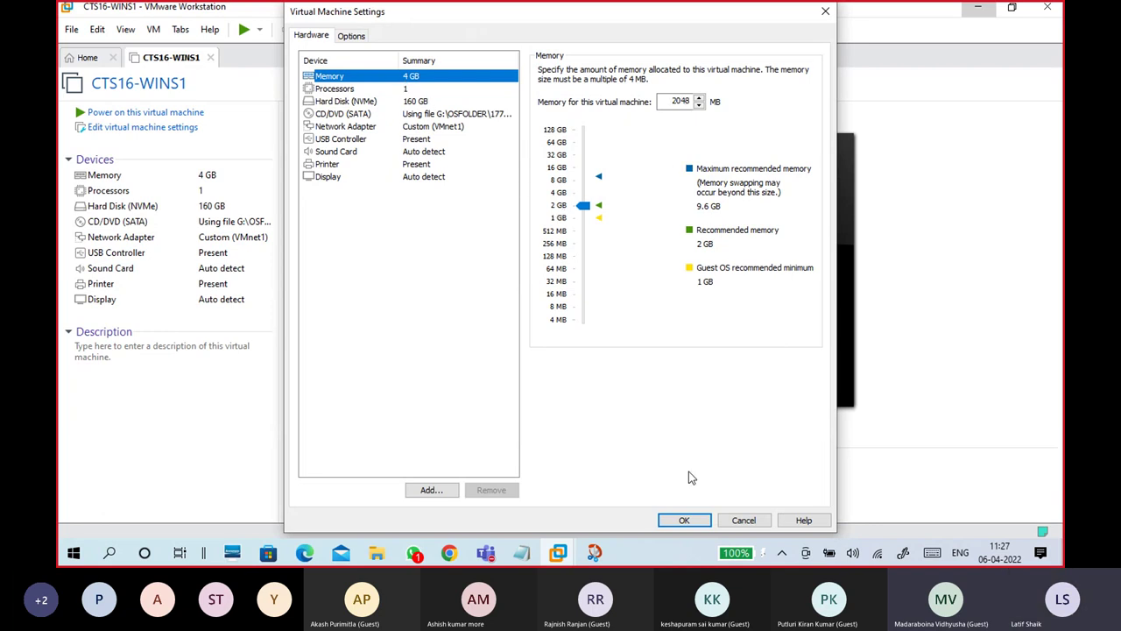
{"action": "left_click", "coordinate": [678, 519]}
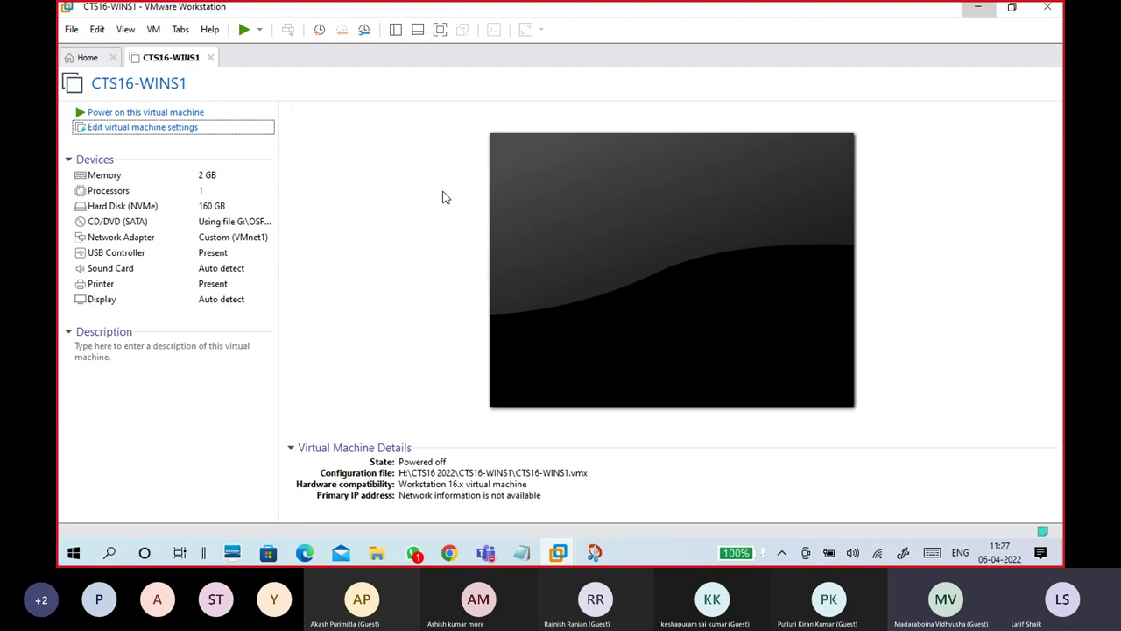
Step: Check host memory use (5.8 of 11.9 GB) in Task Manager, then close it and minimize VMware
{"action": "right_click", "coordinate": [631, 553]}
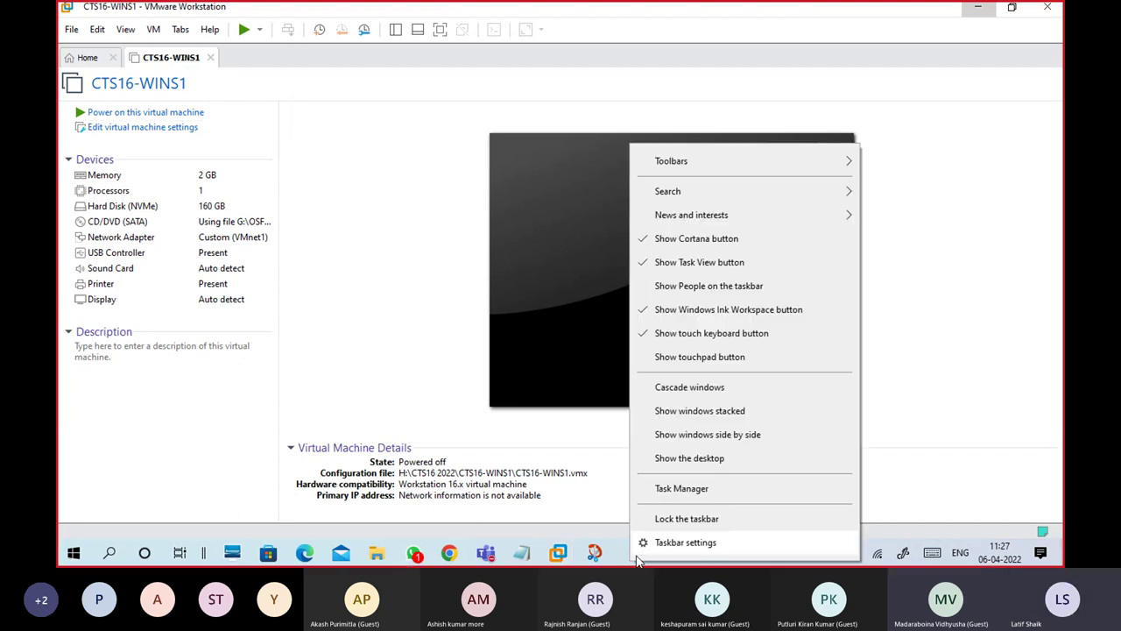
{"action": "left_click", "coordinate": [665, 496]}
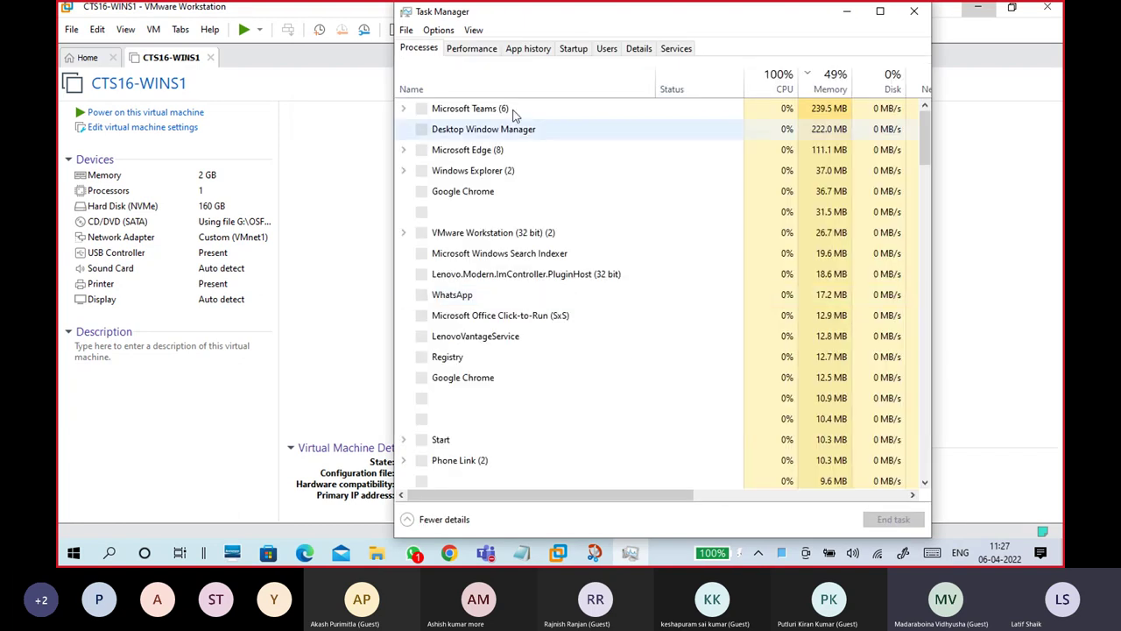
{"action": "left_click", "coordinate": [482, 52]}
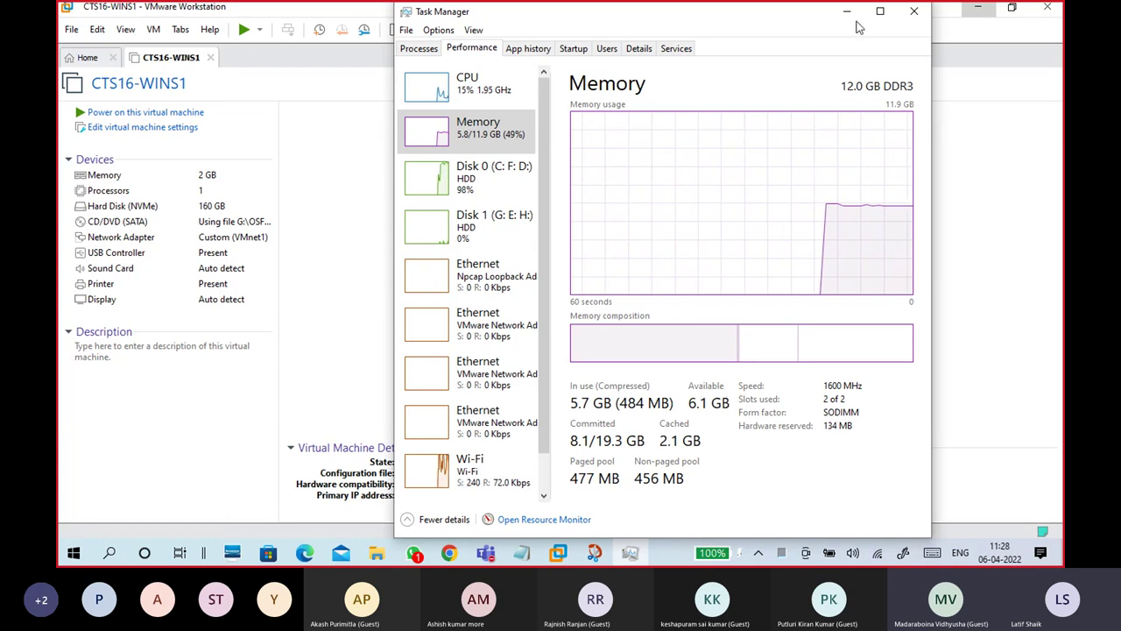
{"action": "left_click", "coordinate": [913, 10]}
{"action": "left_click", "coordinate": [979, 10]}
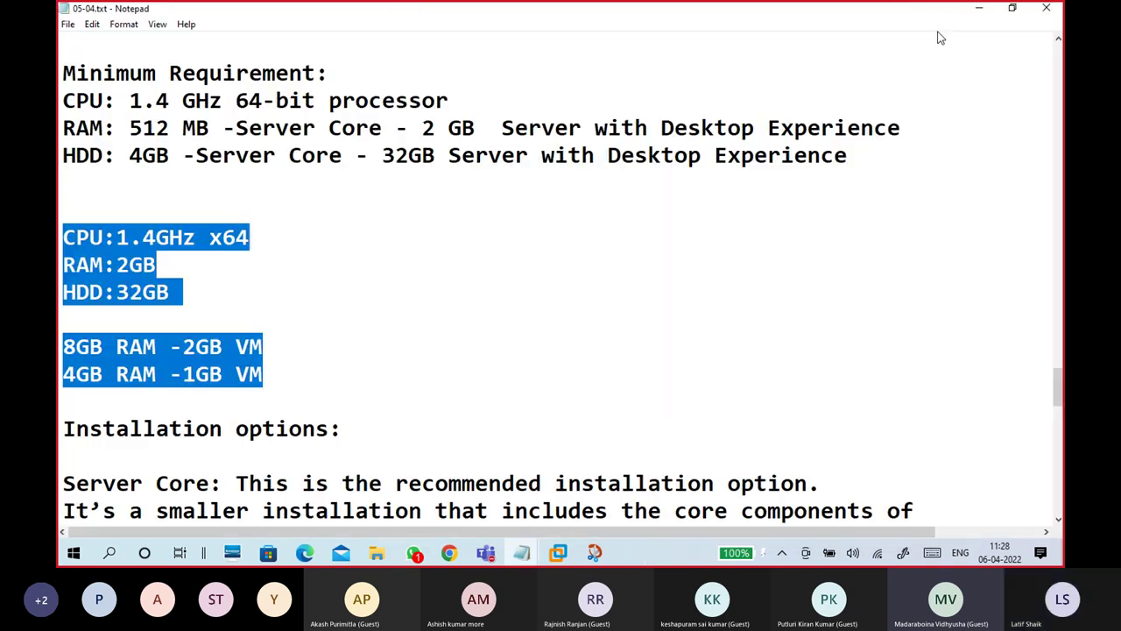
Step: Clear the highlighted block in the 05-04.txt notes and minimize Notepad
{"action": "left_click", "coordinate": [772, 210]}
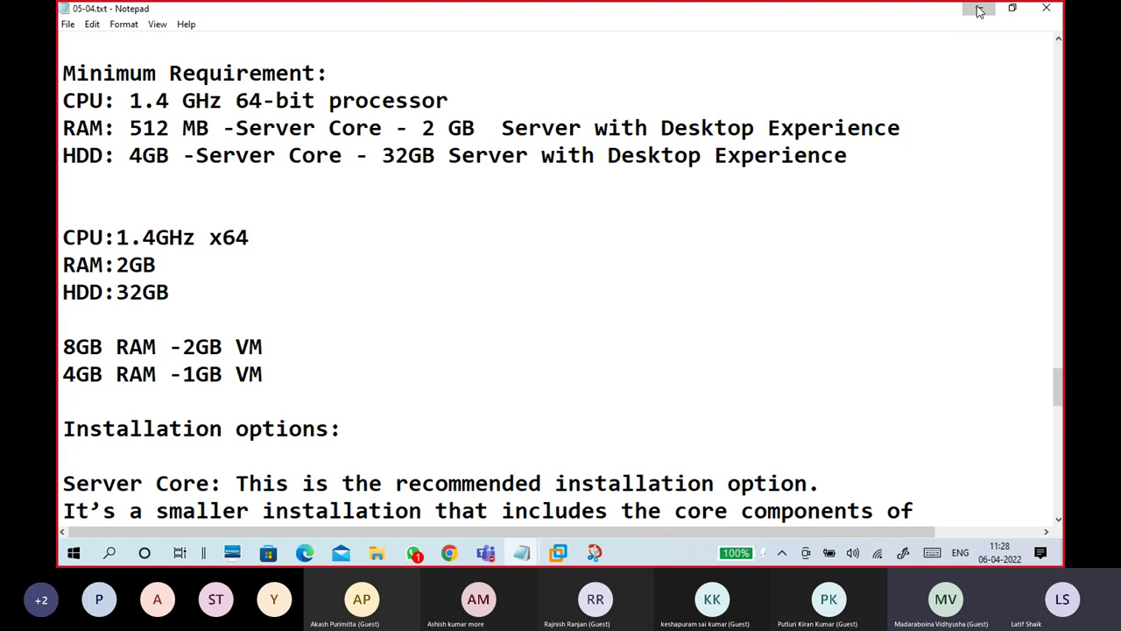
{"action": "left_click", "coordinate": [979, 10]}
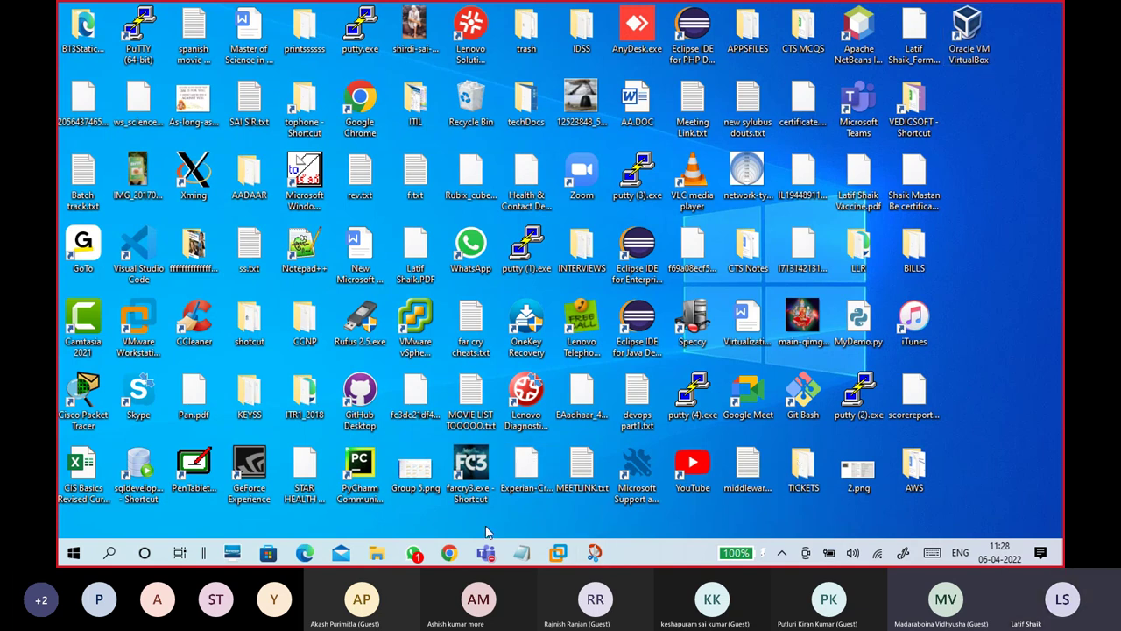
Step: Open the compact class call window and unmute the microphone
{"action": "mouse_move", "coordinate": [486, 548]}
{"action": "left_click", "coordinate": [587, 488]}
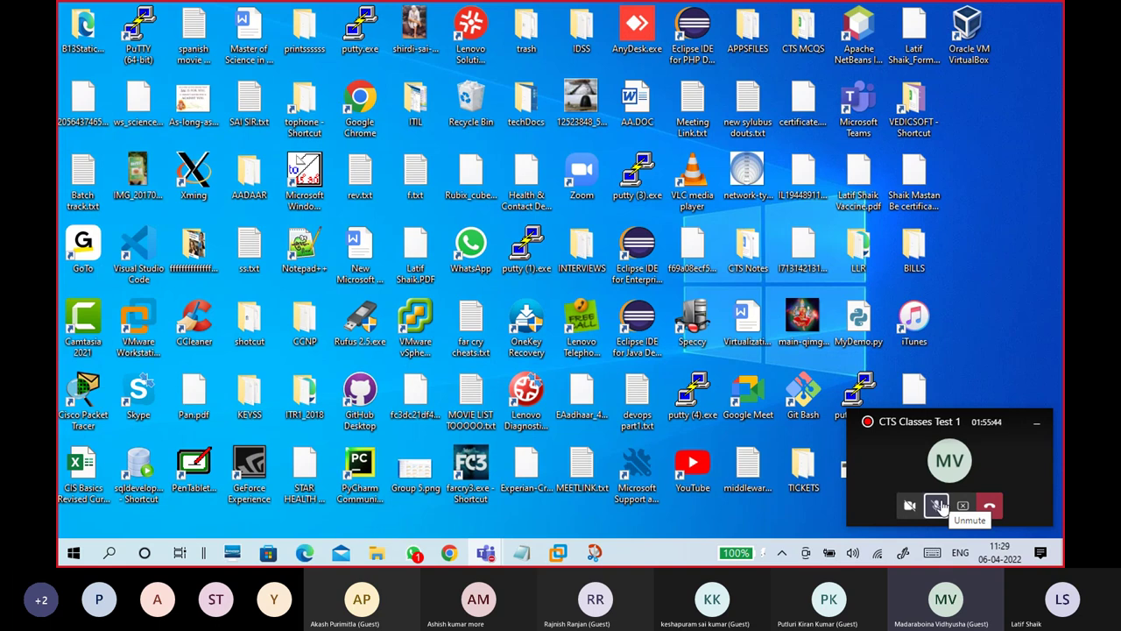
{"action": "left_click", "coordinate": [937, 506]}
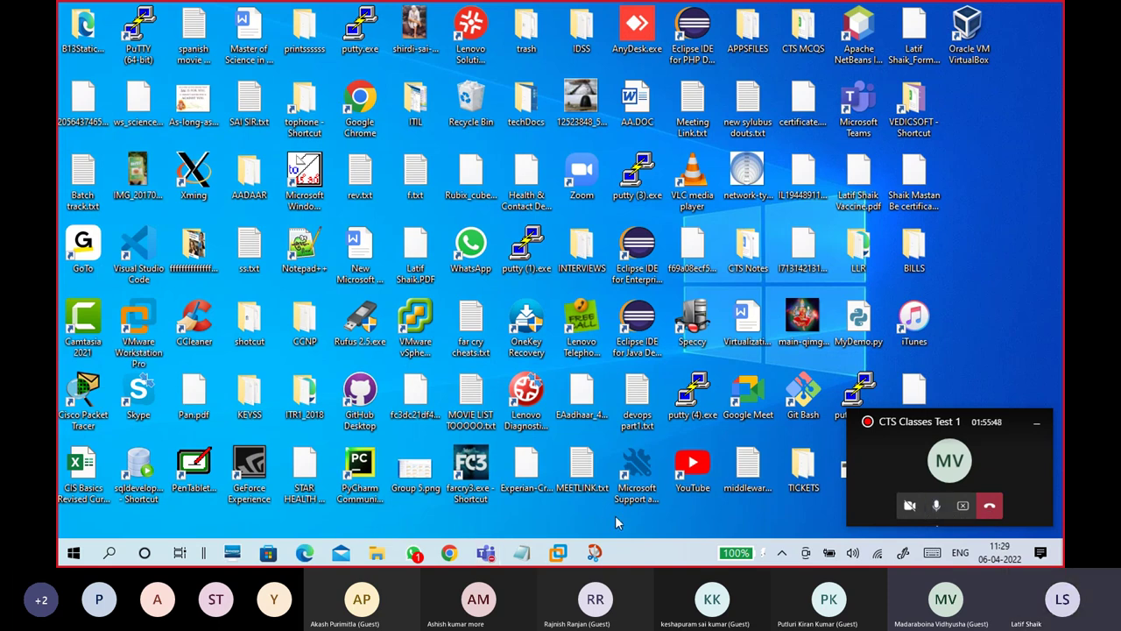
Step: Restore the CTS16-WINS1 VMware window, then minimize it to the desktop
{"action": "mouse_move", "coordinate": [558, 550]}
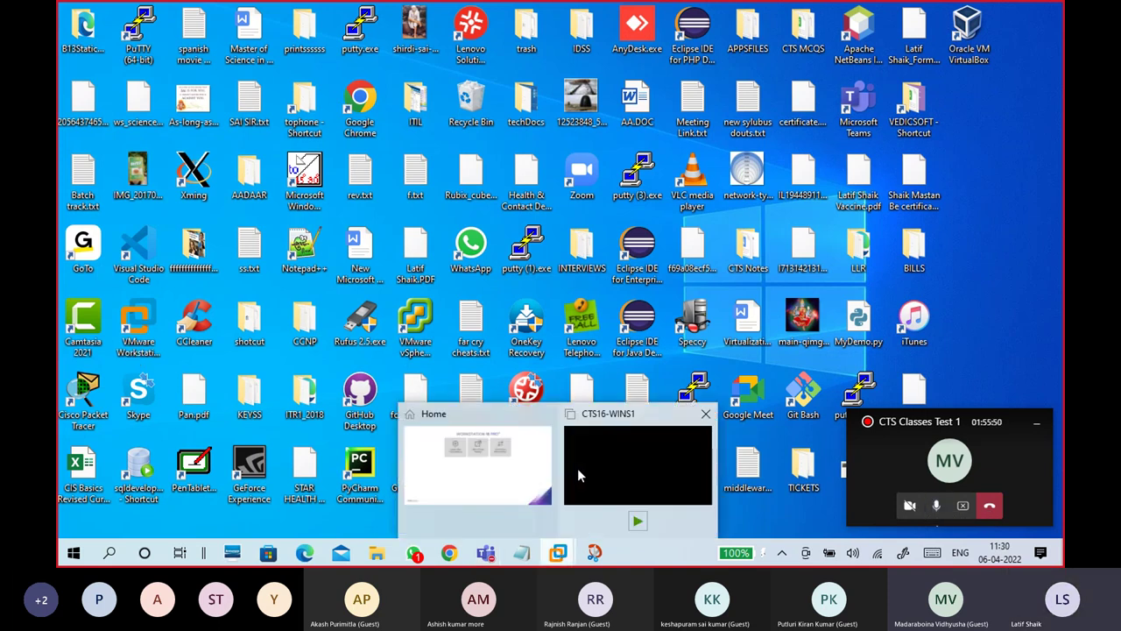
{"action": "left_click", "coordinate": [577, 467]}
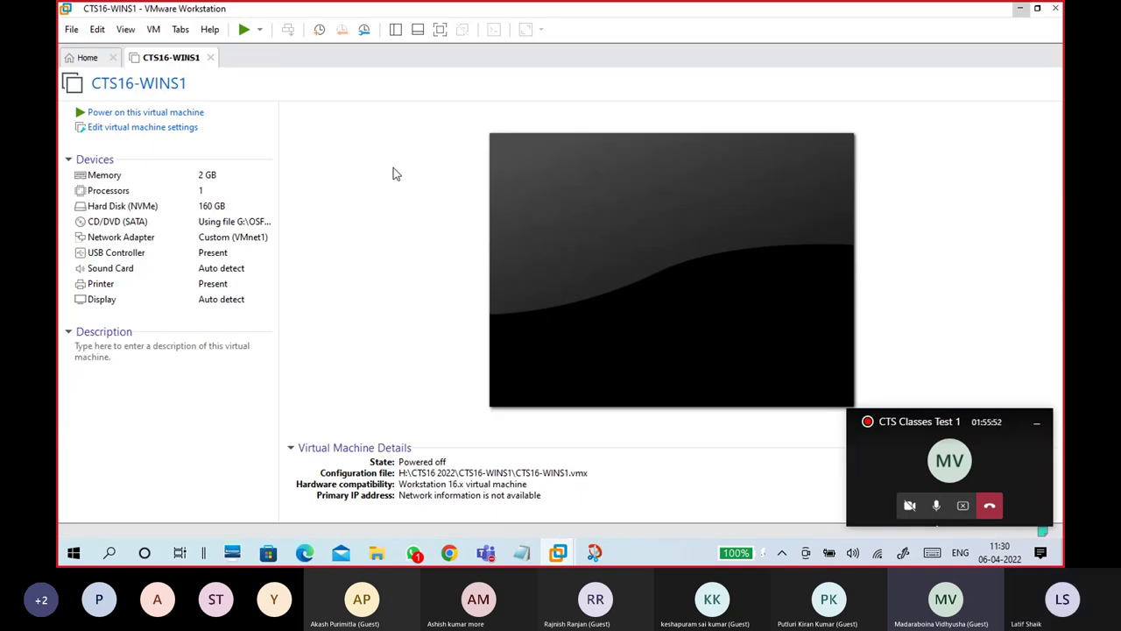
{"action": "left_click", "coordinate": [1021, 8]}
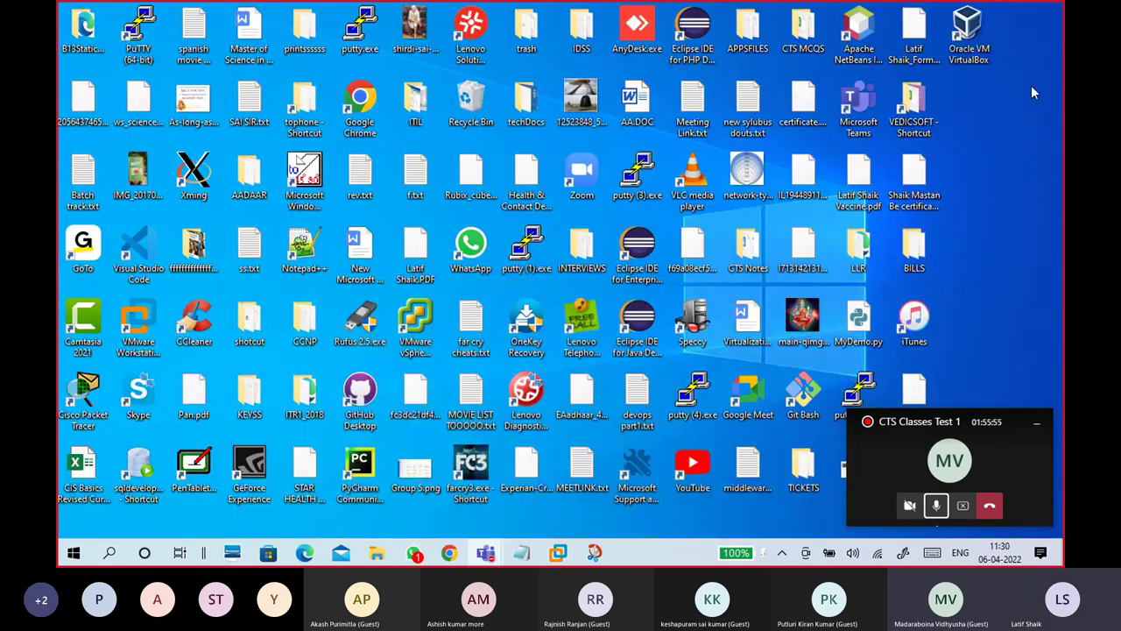
Step: Launch Oracle VM VirtualBox and start creating a new virtual machine
{"action": "double_click", "coordinate": [981, 53]}
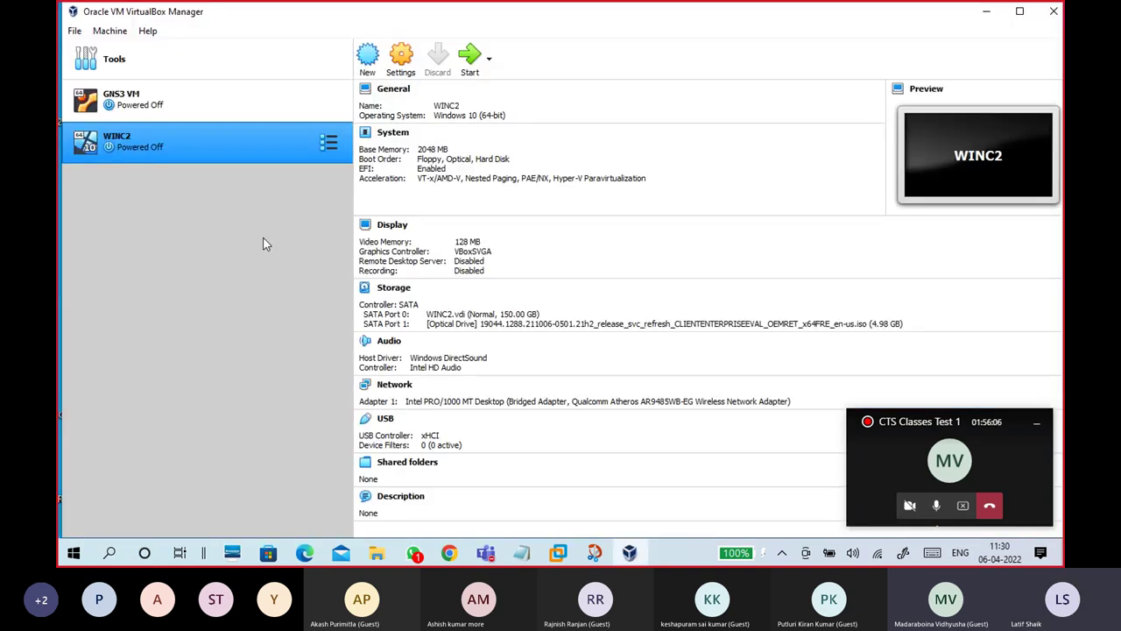
{"action": "left_click", "coordinate": [367, 60]}
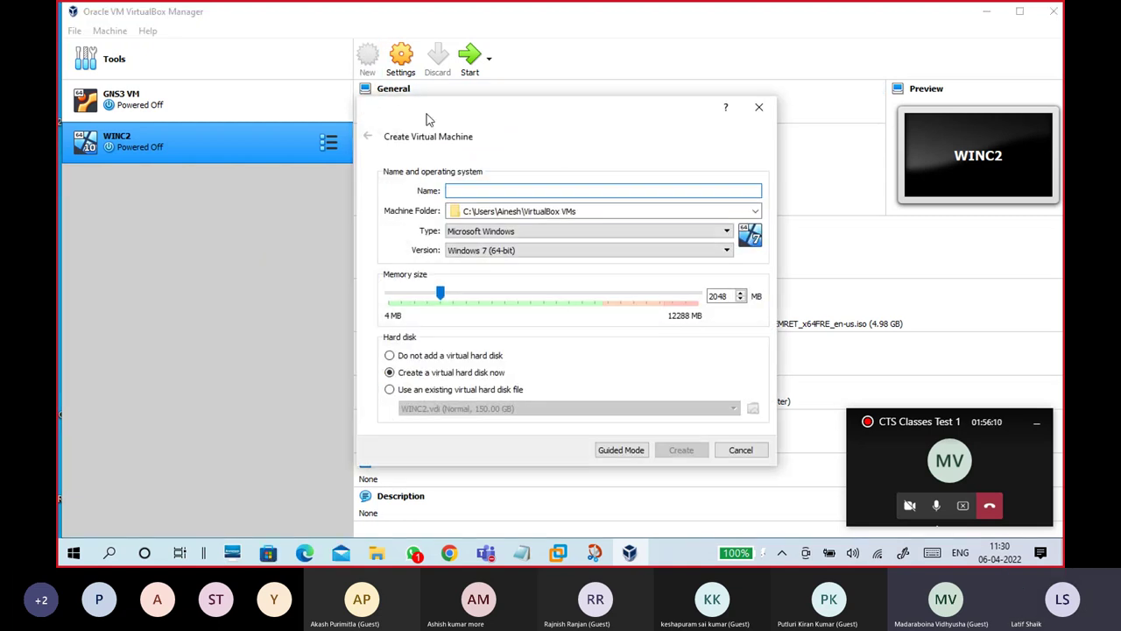
{"action": "left_click_drag", "start_coordinate": [429, 103], "coordinate": [417, 68]}
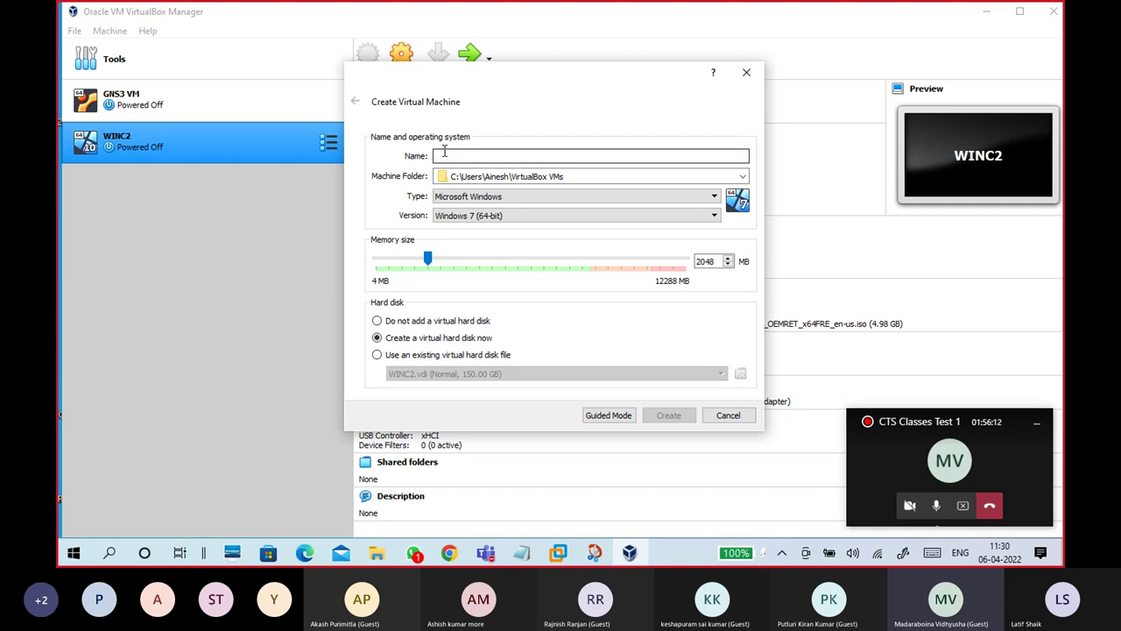
Step: Enter the machine name WINS2 and bring up the operating system version list
{"action": "type", "text": "win"}
{"action": "key", "text": "BackSpace"}
{"action": "key", "text": "BackSpace"}
{"action": "key", "text": "BackSpace"}
{"action": "type", "text": "WINC"}
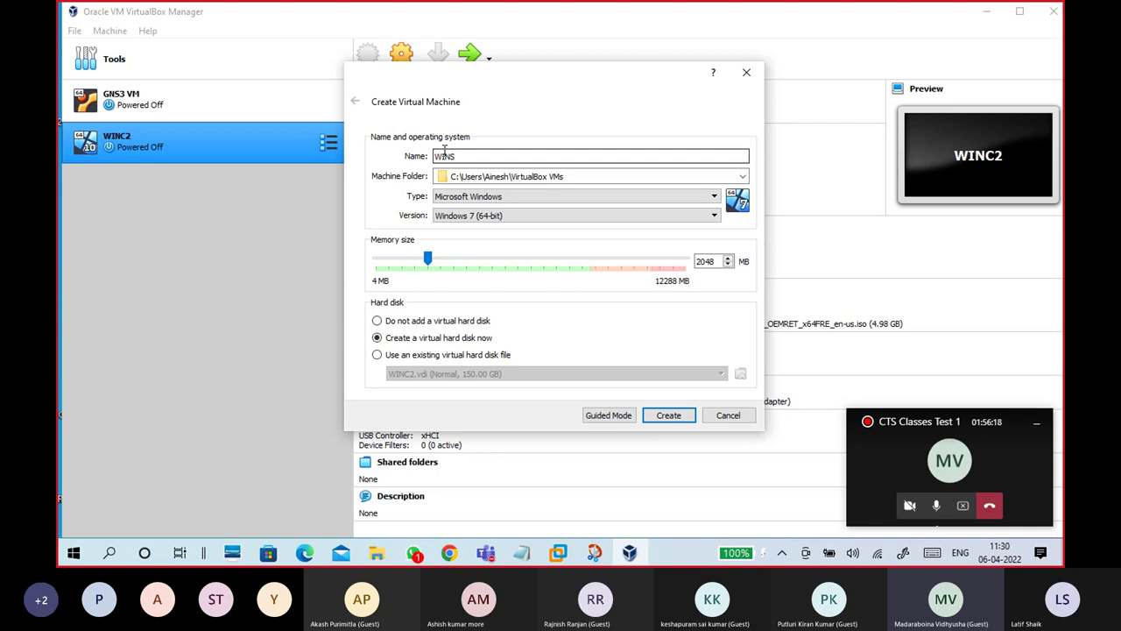
{"action": "type", "text": "2"}
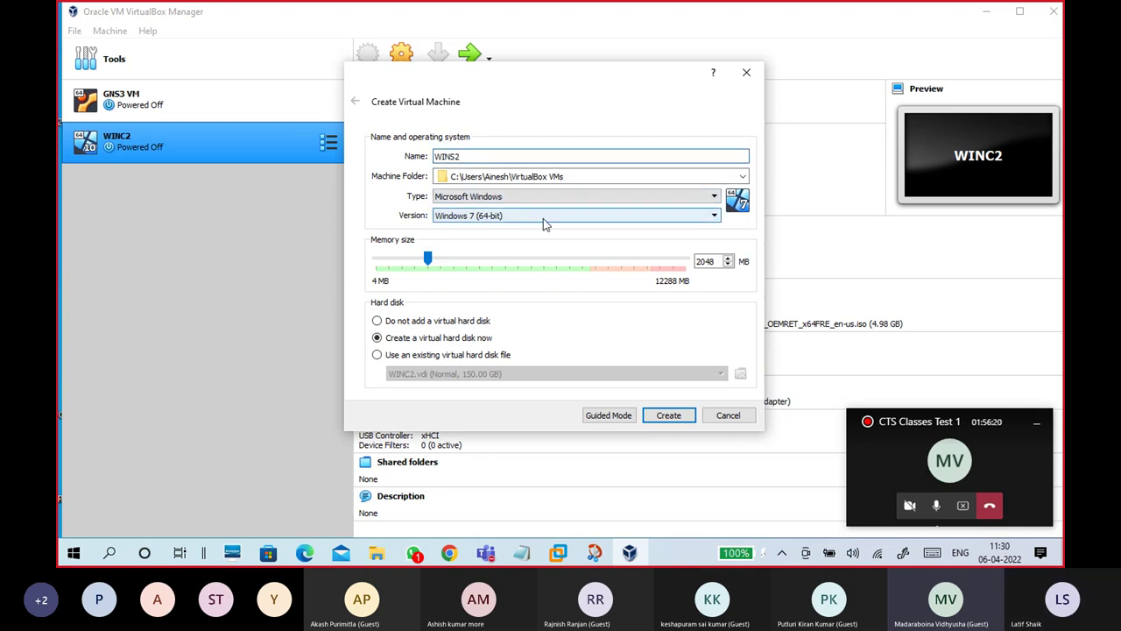
{"action": "left_click", "coordinate": [543, 224]}
{"action": "scroll", "coordinate": [543, 297], "scroll_direction": "down", "scroll_amount": 2}
{"action": "scroll", "coordinate": [543, 311], "scroll_direction": "down", "scroll_amount": 3}
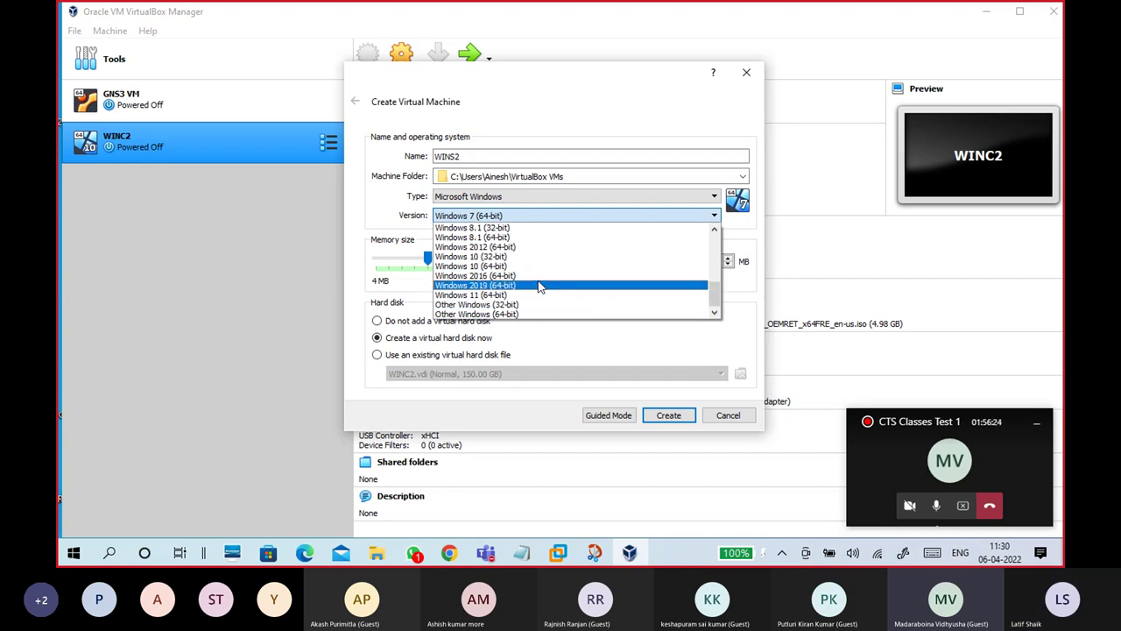
Step: Set the version to Windows 2019 (64-bit), keeping the type Microsoft Windows
{"action": "left_click", "coordinate": [534, 285]}
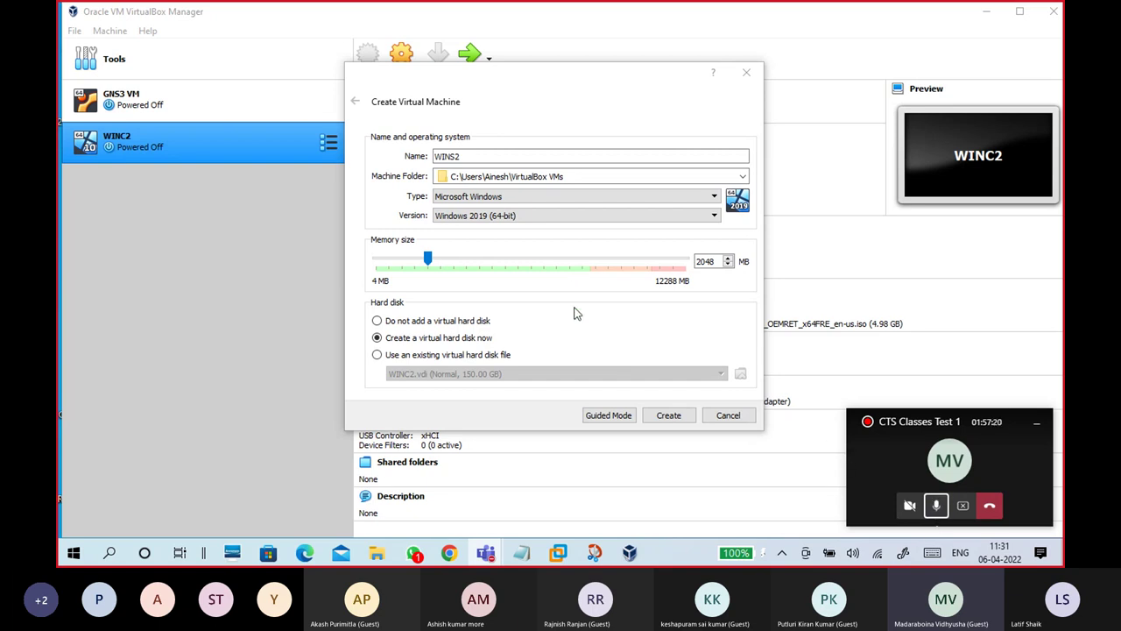
{"action": "left_click", "coordinate": [543, 198]}
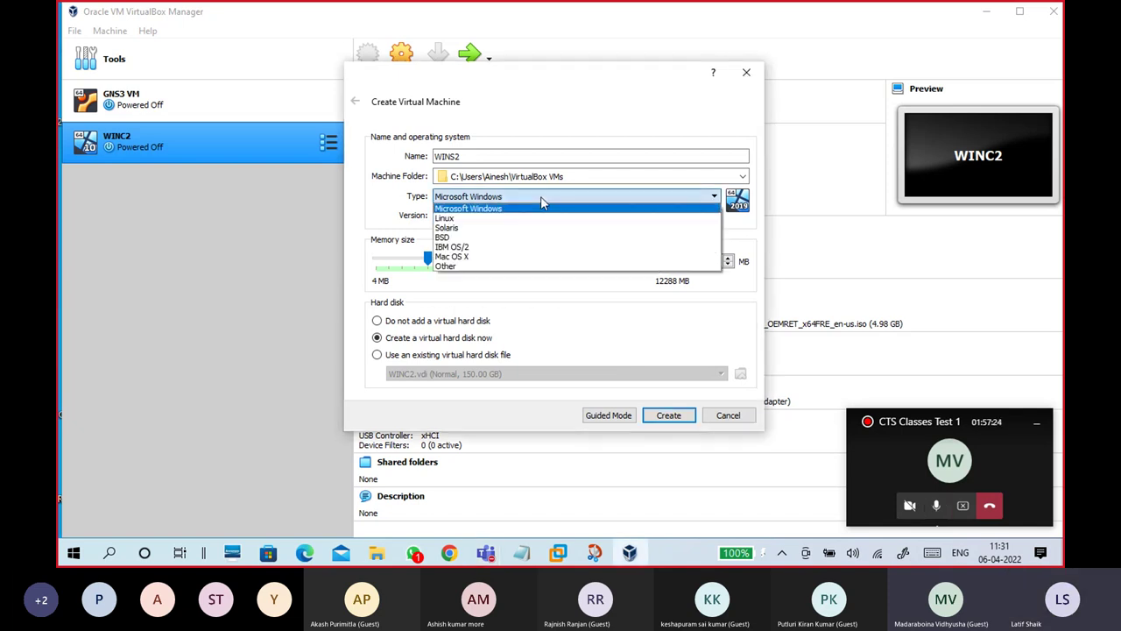
{"action": "left_click", "coordinate": [542, 209]}
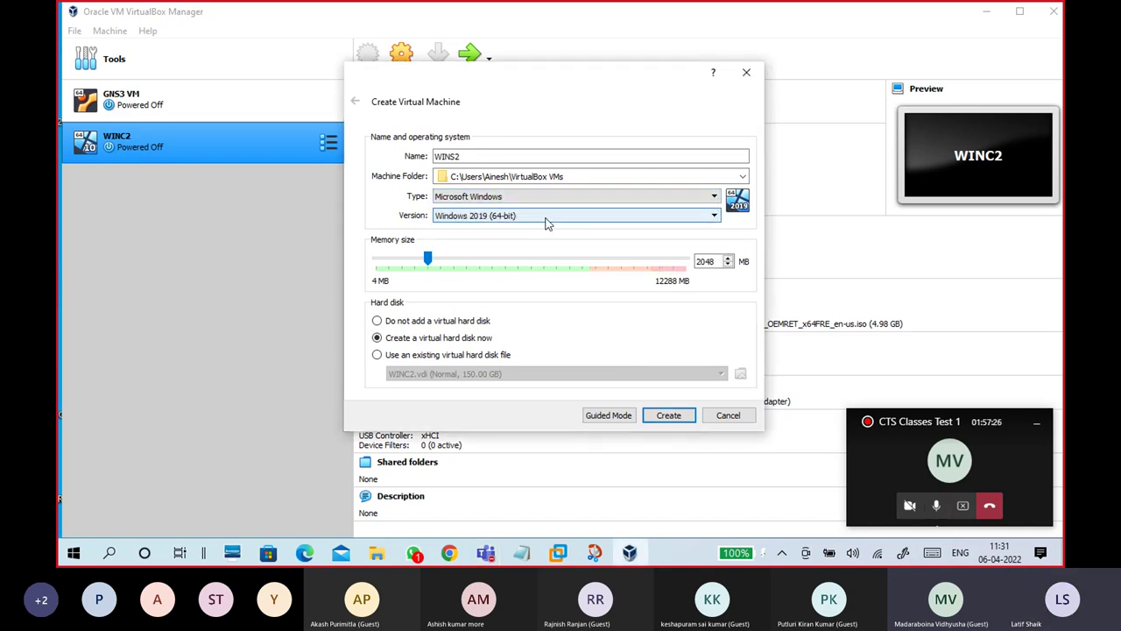
{"action": "left_click", "coordinate": [545, 219]}
{"action": "left_click", "coordinate": [536, 226]}
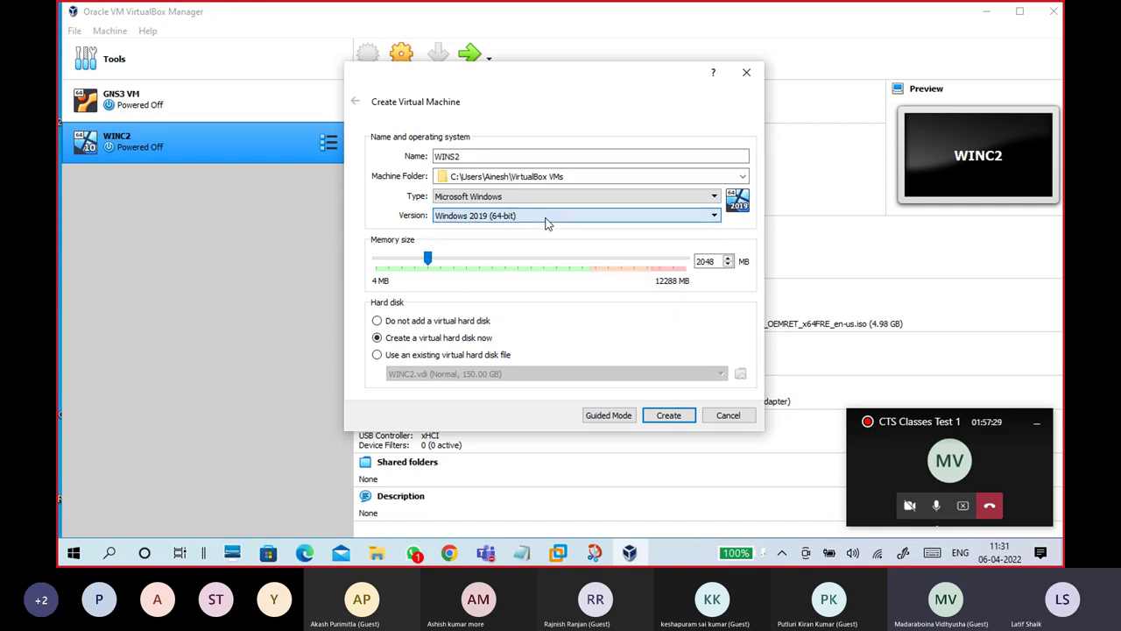
Step: Make the machine folder path editable and bring up File Explorer
{"action": "left_click", "coordinate": [486, 157]}
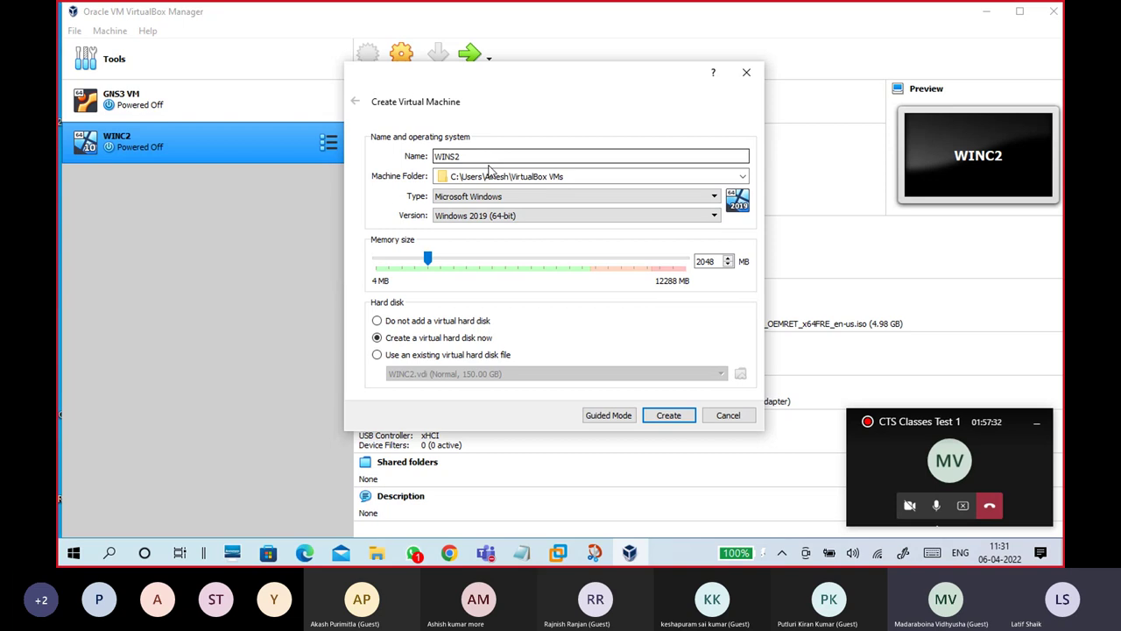
{"action": "left_click", "coordinate": [543, 177]}
{"action": "left_click", "coordinate": [573, 178]}
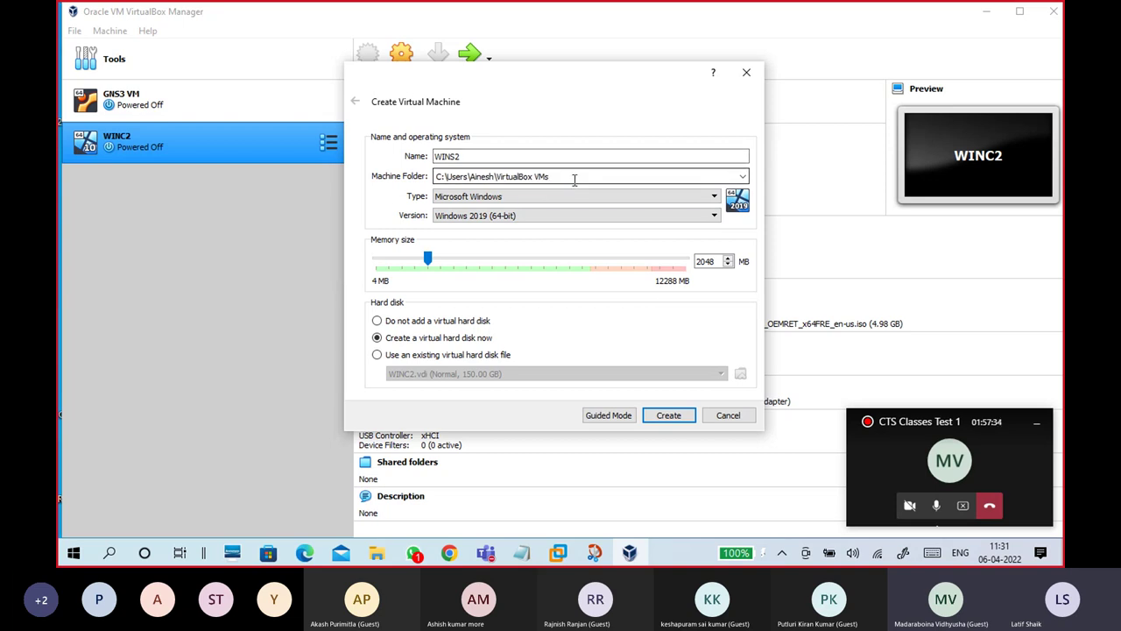
{"action": "left_click", "coordinate": [376, 552]}
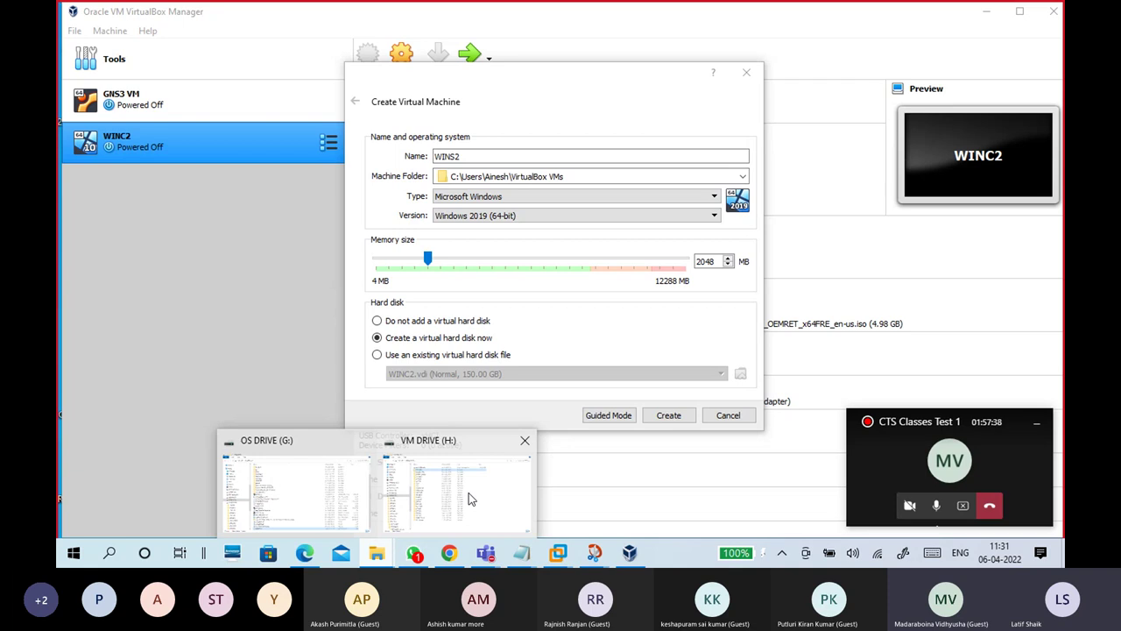
Step: Copy the H:\VirtualBox VMs path from VM DRIVE (H:) and minimize Explorer
{"action": "left_click", "coordinate": [469, 499]}
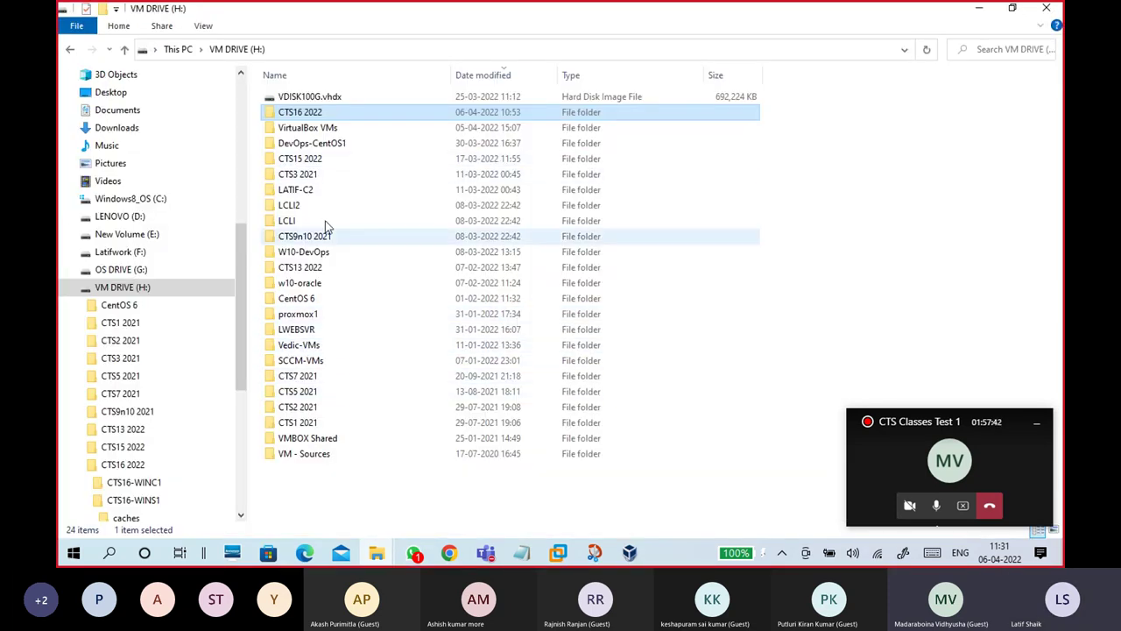
{"action": "double_click", "coordinate": [315, 129]}
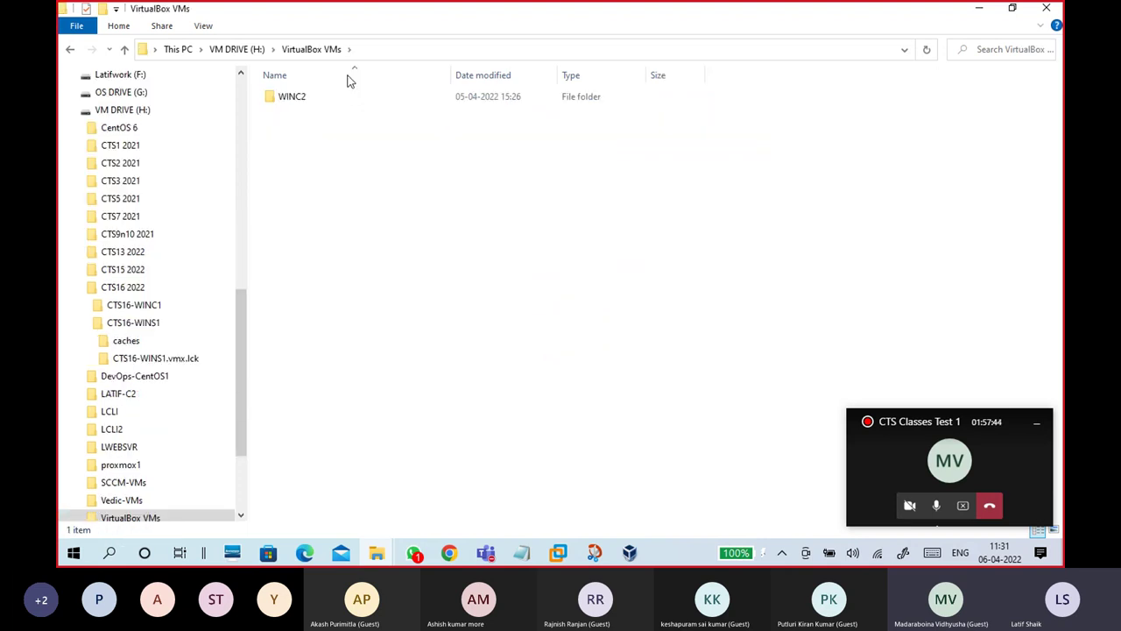
{"action": "left_click", "coordinate": [374, 48]}
{"action": "key", "text": "ctrl+c"}
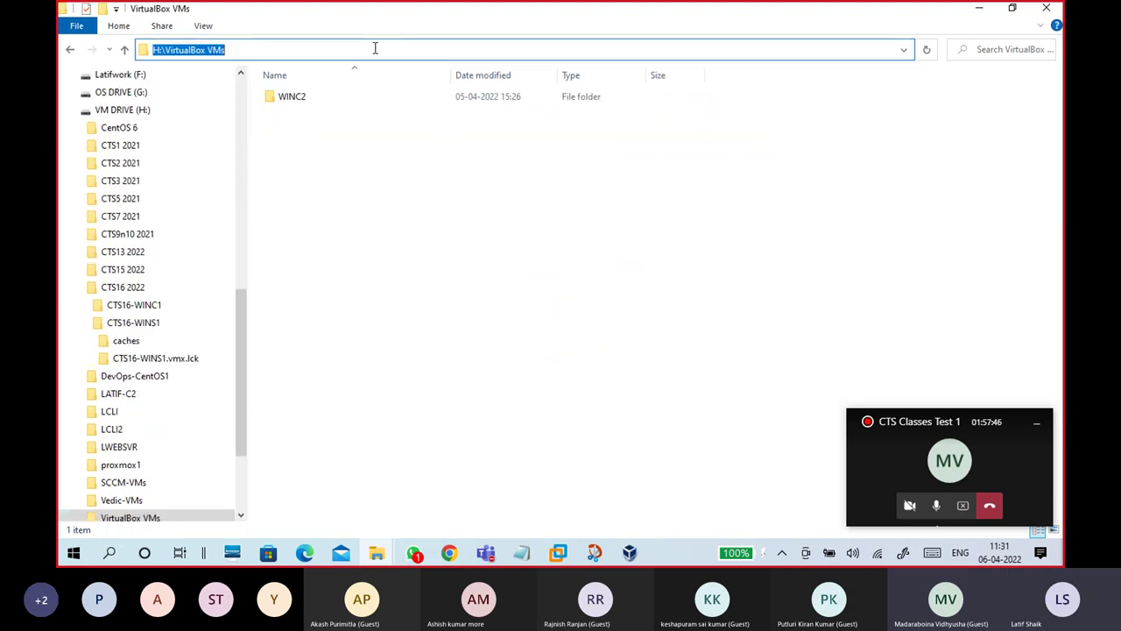
{"action": "left_click", "coordinate": [979, 8]}
Step: Paste H:\VirtualBox VMs as the machine folder, append WINS2, and create the machine
{"action": "triple_click", "coordinate": [550, 176]}
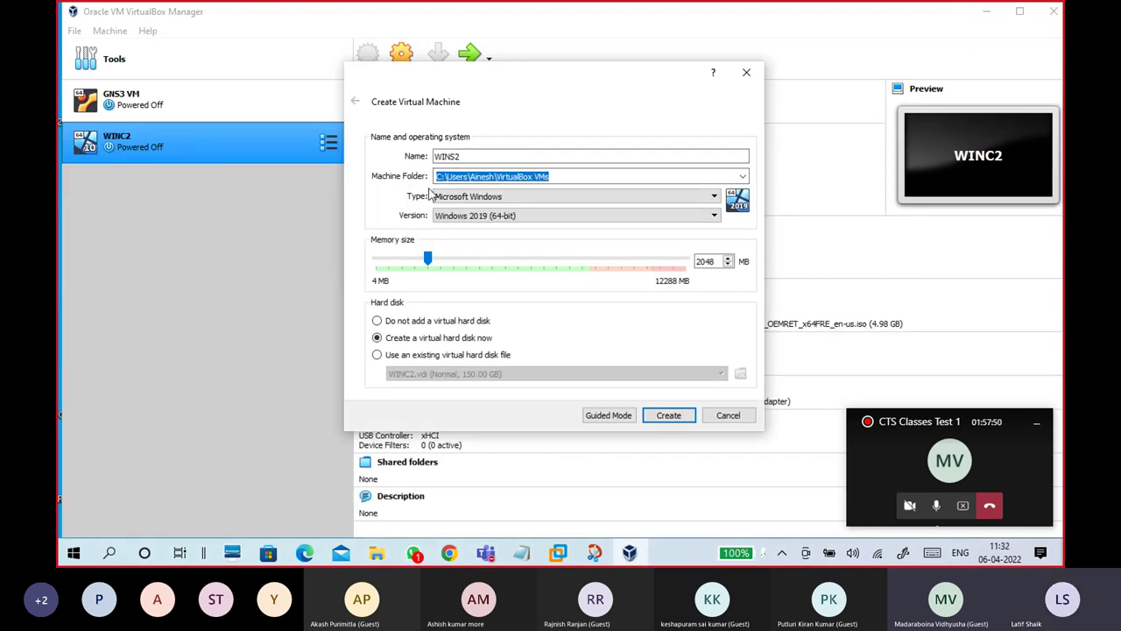
{"action": "key", "text": "ctrl+v"}
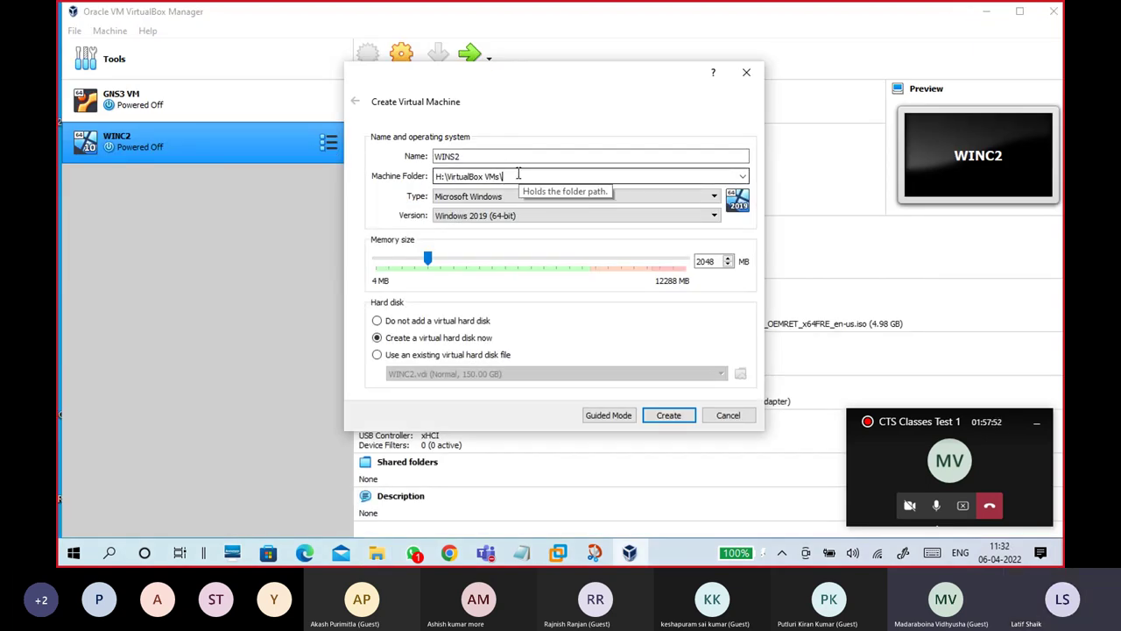
{"action": "key", "text": "shift+Tab"}
{"action": "left_click", "coordinate": [552, 180]}
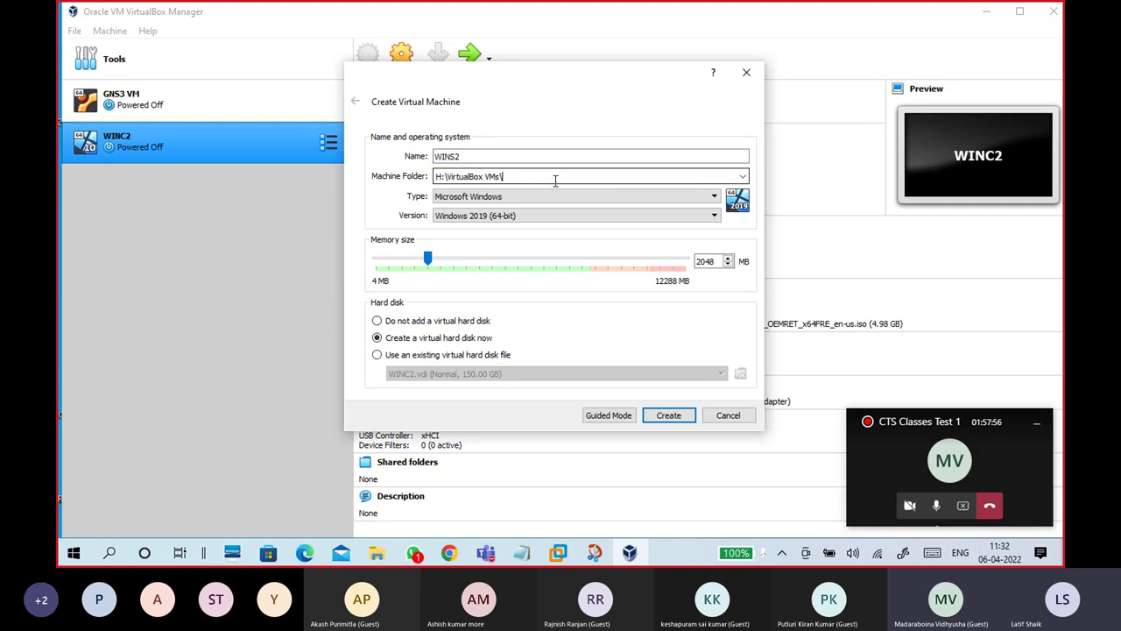
{"action": "type", "text": "WINS2"}
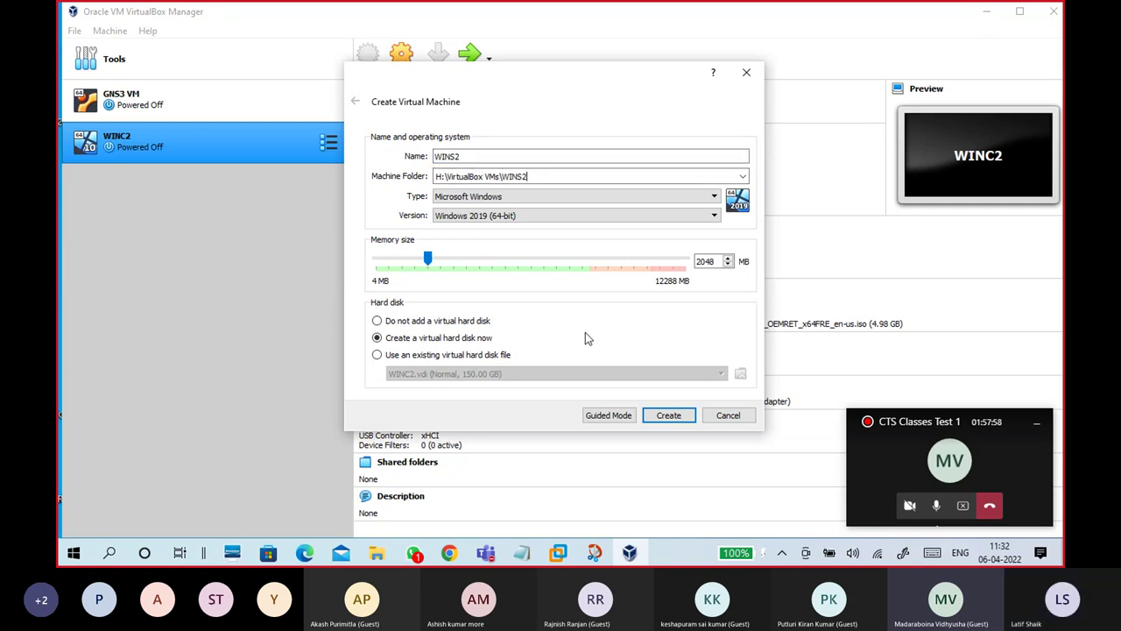
{"action": "left_click", "coordinate": [669, 416]}
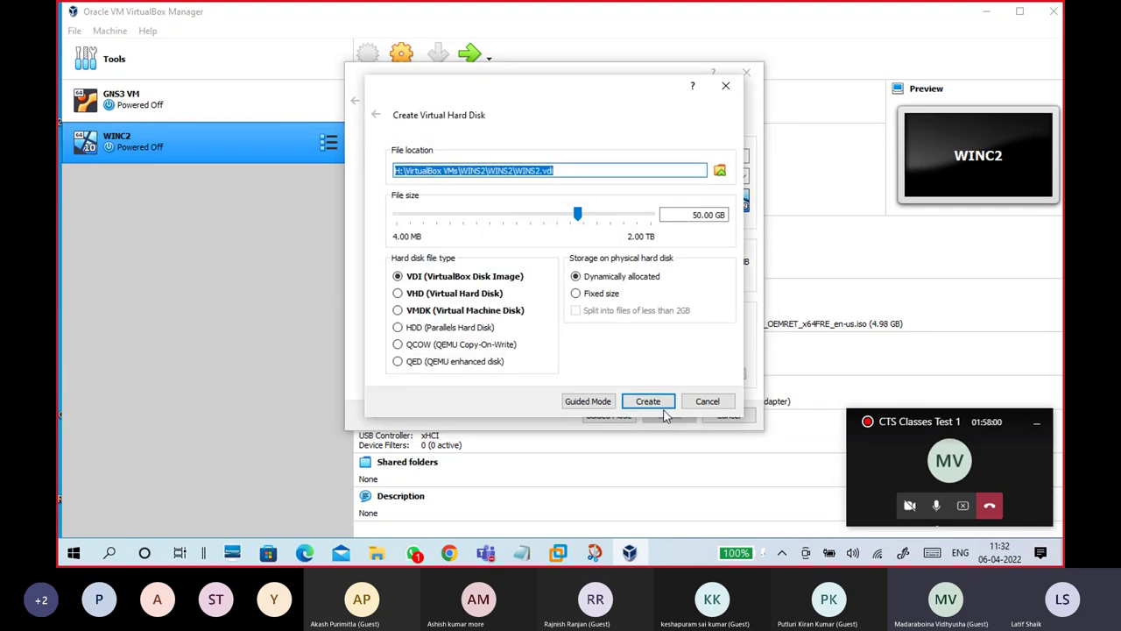
Step: Set the virtual disk to 150.00 GB, dynamically allocated VDI, and create it
{"action": "left_click", "coordinate": [576, 171]}
{"action": "left_click", "coordinate": [664, 216]}
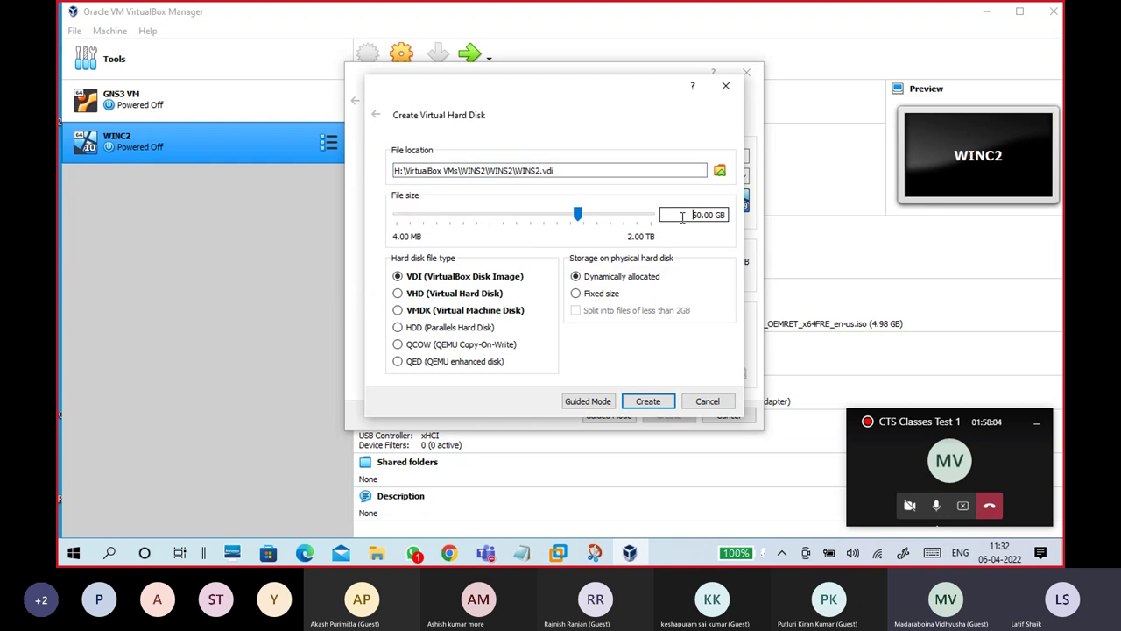
{"action": "type", "text": "1"}
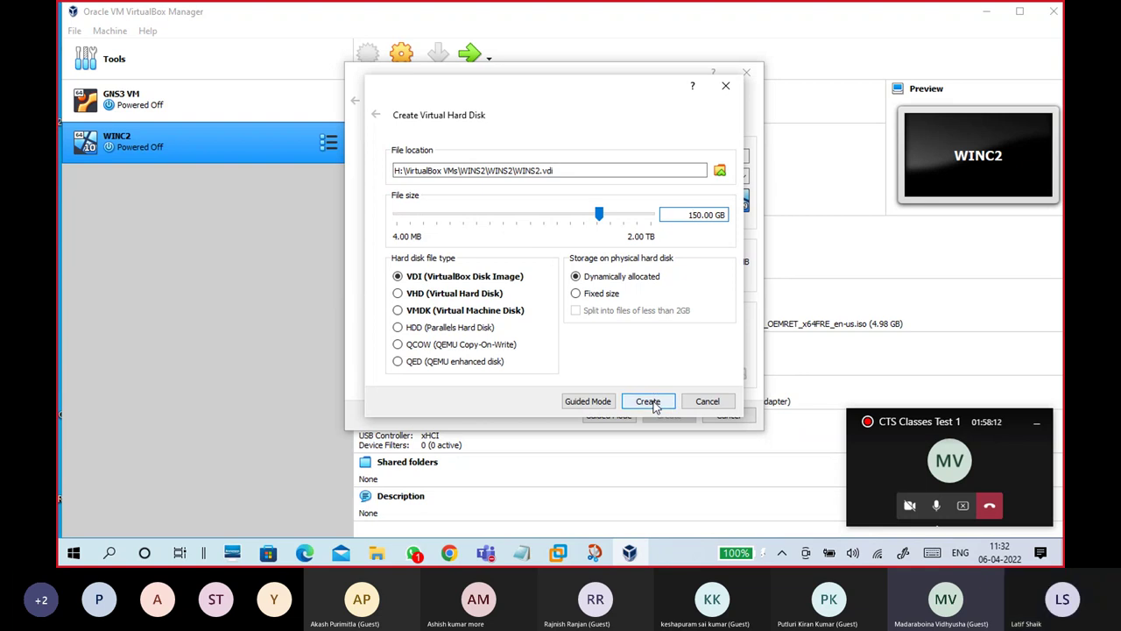
{"action": "left_click", "coordinate": [652, 405]}
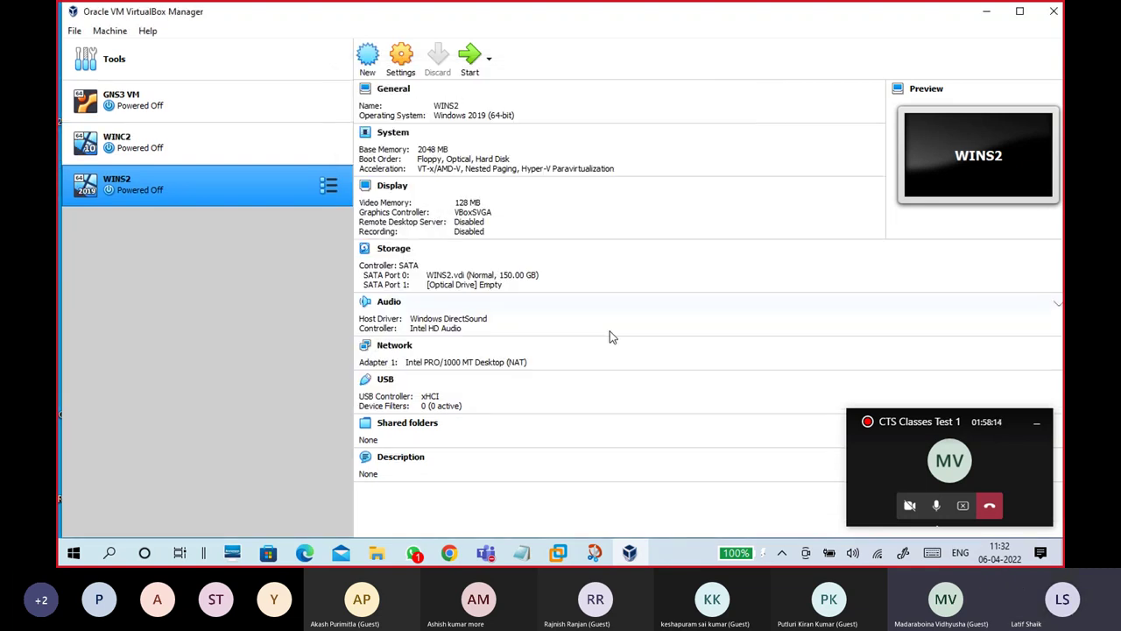
Step: In WINS2's General > Advanced settings, set Shared Clipboard and Drag'n'Drop to Bidirectional
{"action": "left_click", "coordinate": [403, 72]}
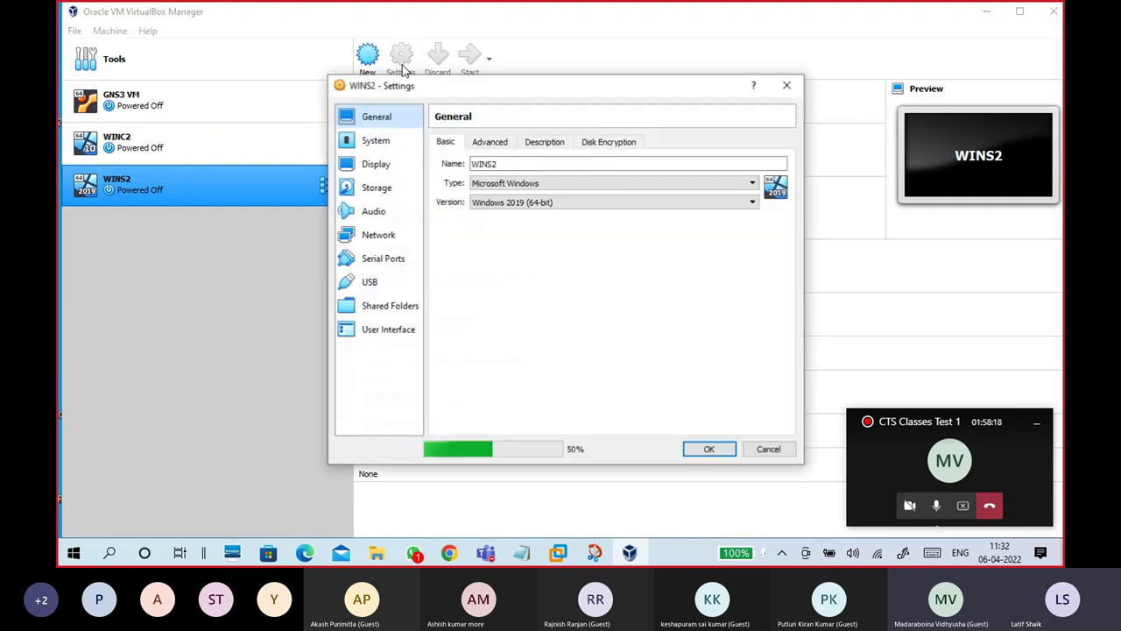
{"action": "left_click", "coordinate": [500, 147]}
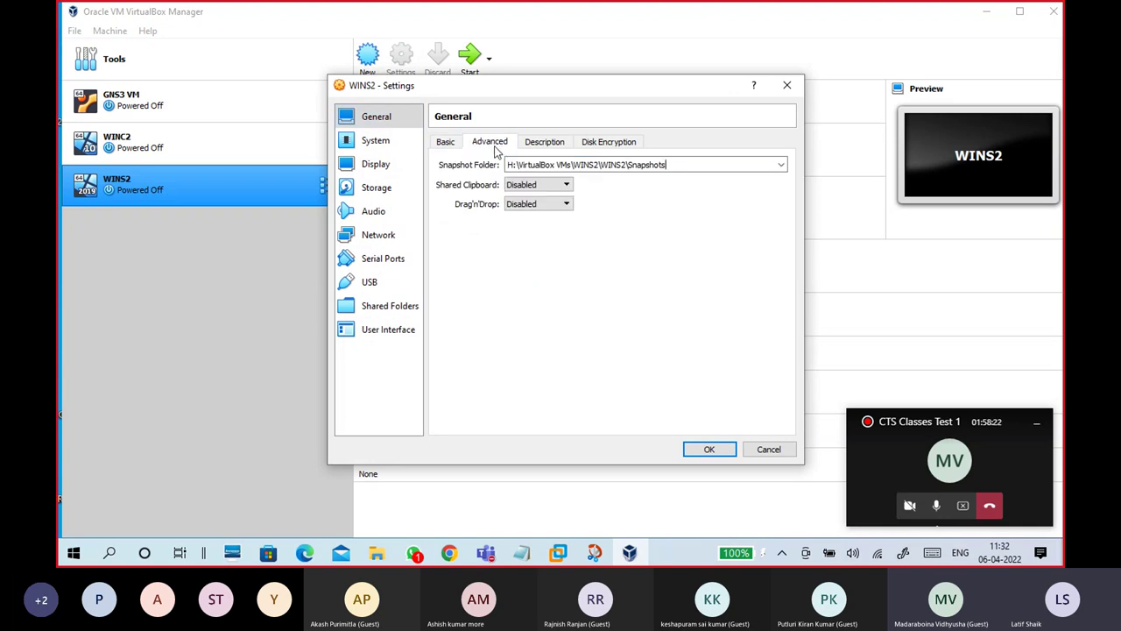
{"action": "left_click", "coordinate": [445, 142]}
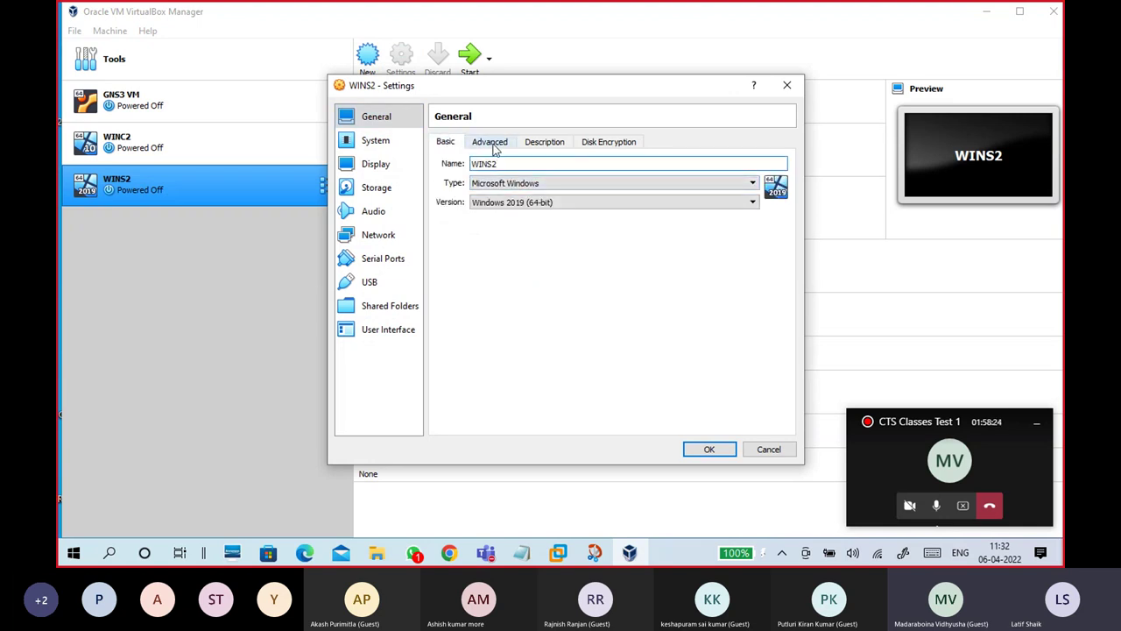
{"action": "left_click", "coordinate": [494, 146]}
{"action": "left_click", "coordinate": [540, 186]}
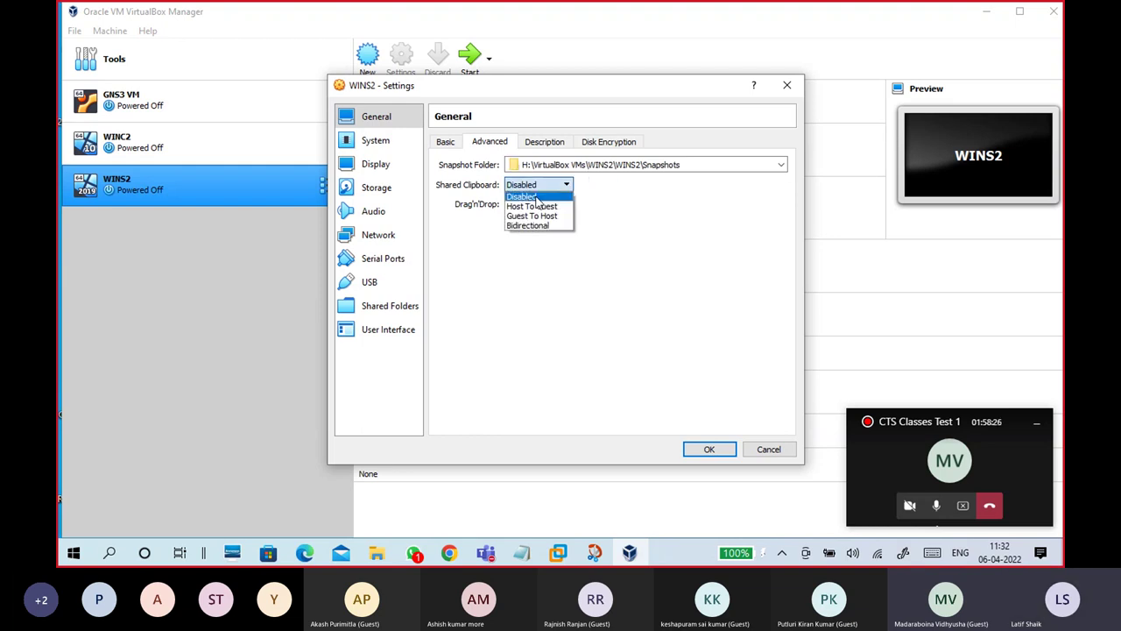
{"action": "left_click", "coordinate": [536, 225]}
{"action": "left_click", "coordinate": [533, 206]}
{"action": "left_click", "coordinate": [531, 244]}
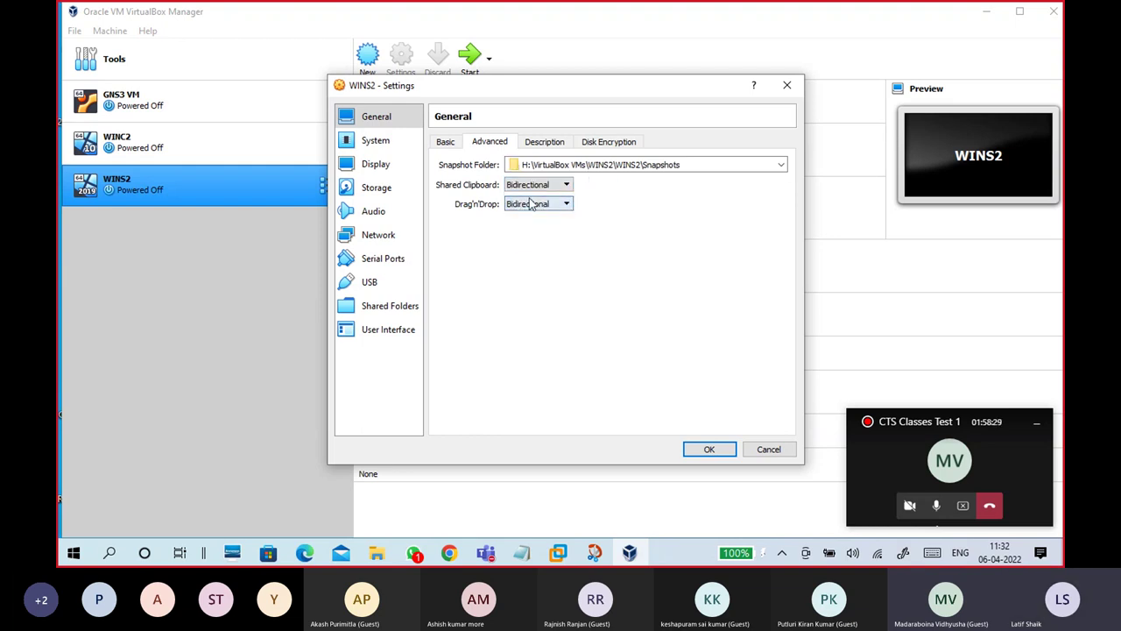
Step: Look over the Description and Disk Encryption tabs, then return to Basic
{"action": "left_click", "coordinate": [550, 145]}
{"action": "left_click", "coordinate": [595, 147]}
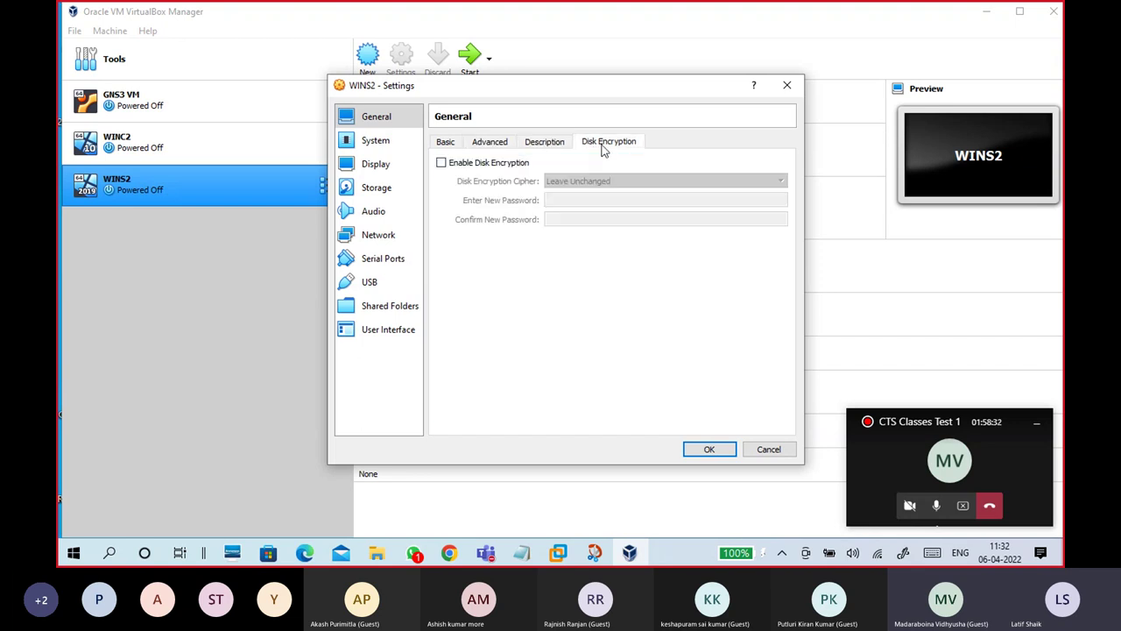
{"action": "left_click", "coordinate": [445, 143]}
Step: In System > Motherboard, enable EFI and keep the hardware clock in UTC time
{"action": "left_click", "coordinate": [375, 145]}
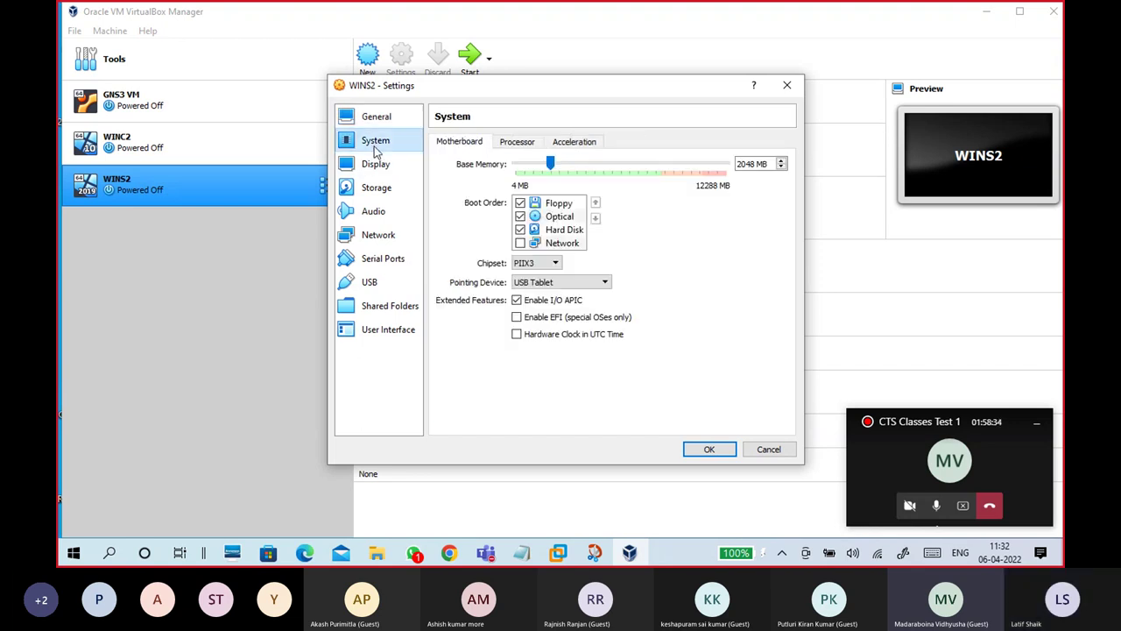
{"action": "left_click", "coordinate": [516, 318]}
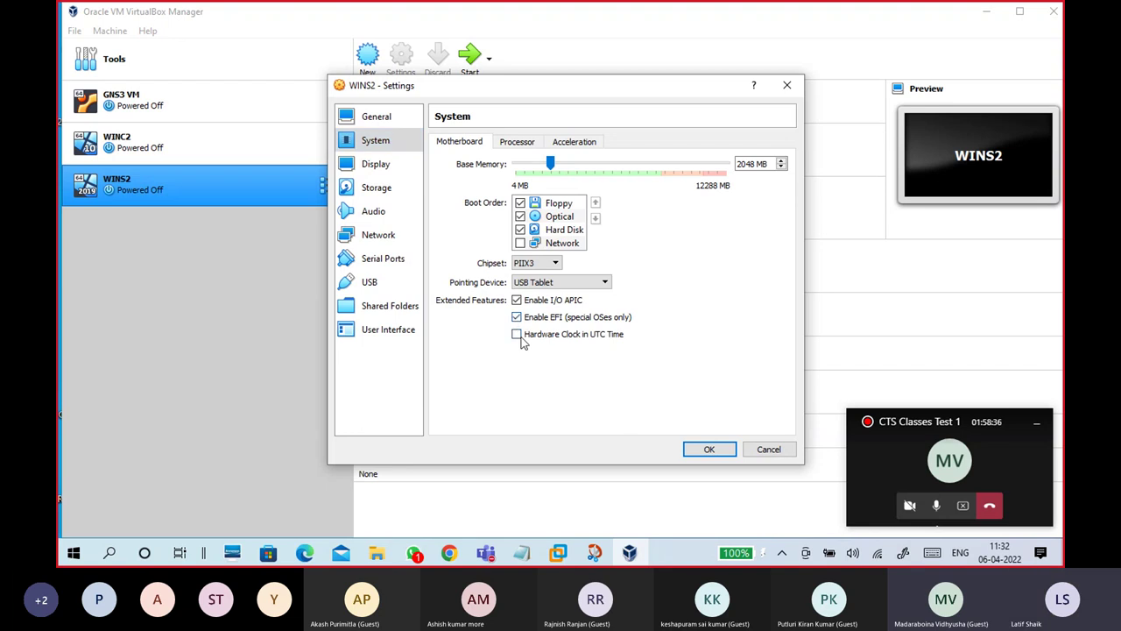
{"action": "left_click", "coordinate": [518, 336]}
Step: Review the Processor and Acceleration settings, ending back on Motherboard
{"action": "left_click", "coordinate": [518, 143]}
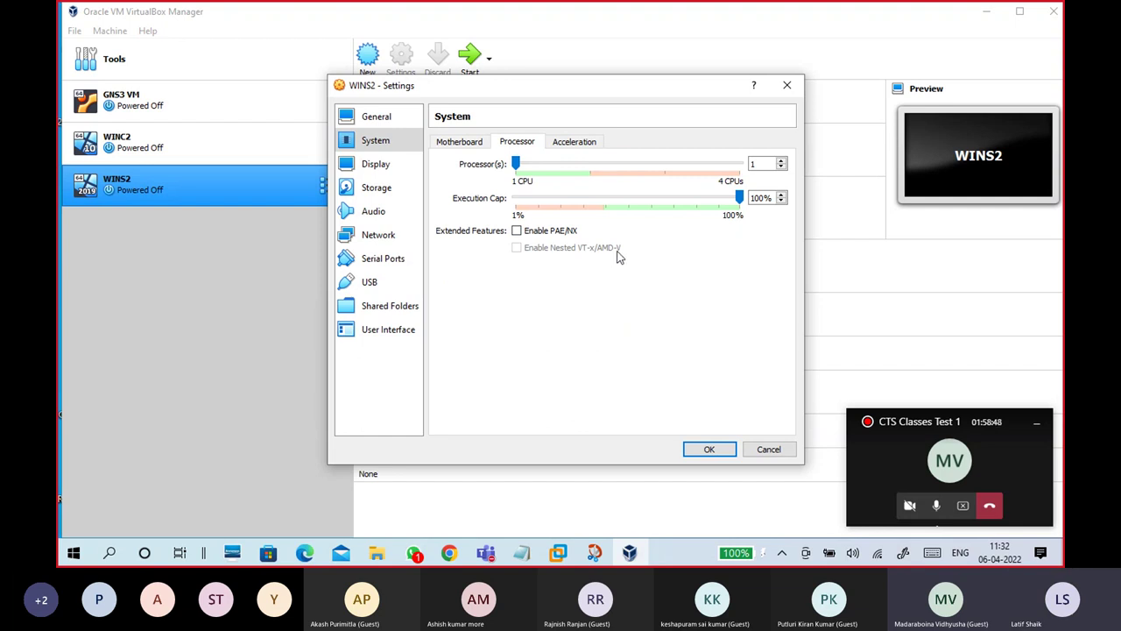
{"action": "left_click", "coordinate": [570, 143]}
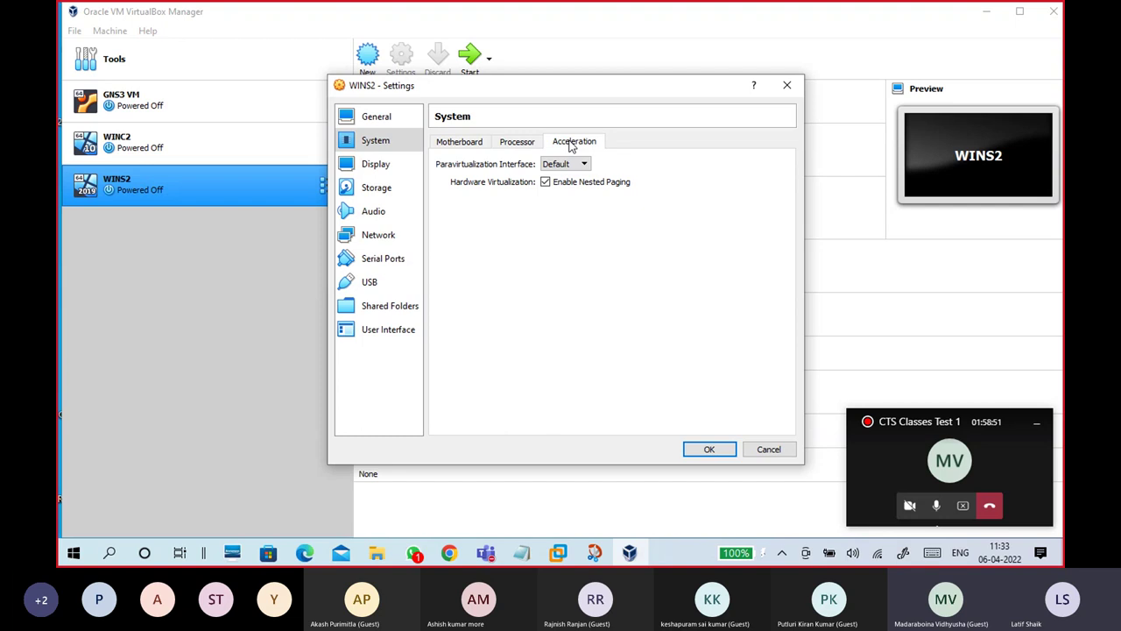
{"action": "left_click", "coordinate": [461, 142]}
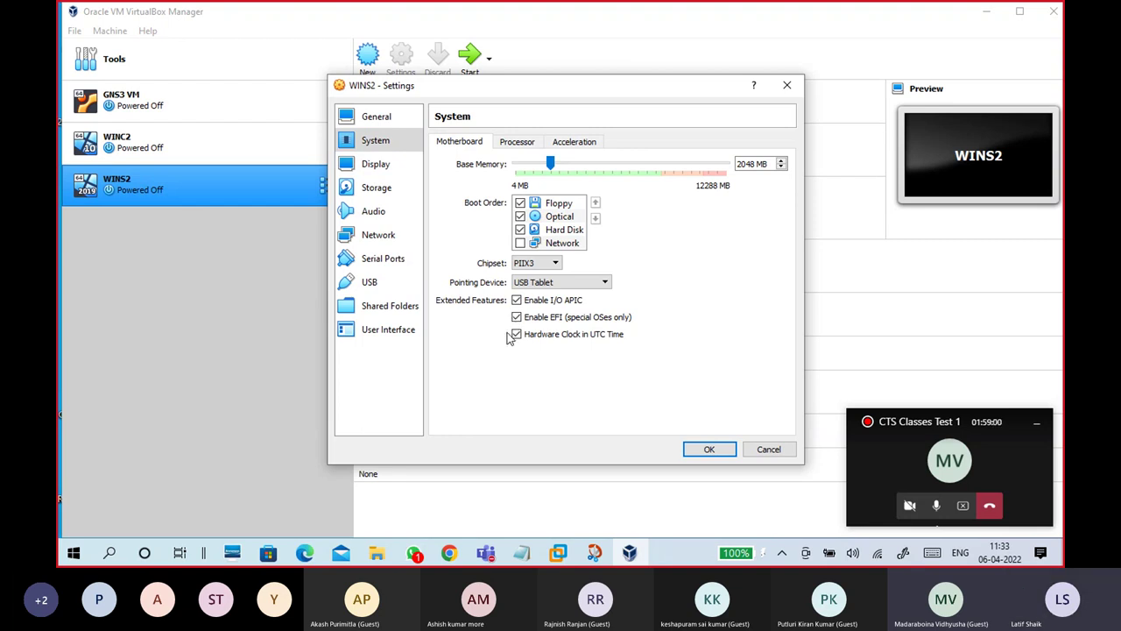
{"action": "left_click", "coordinate": [517, 142]}
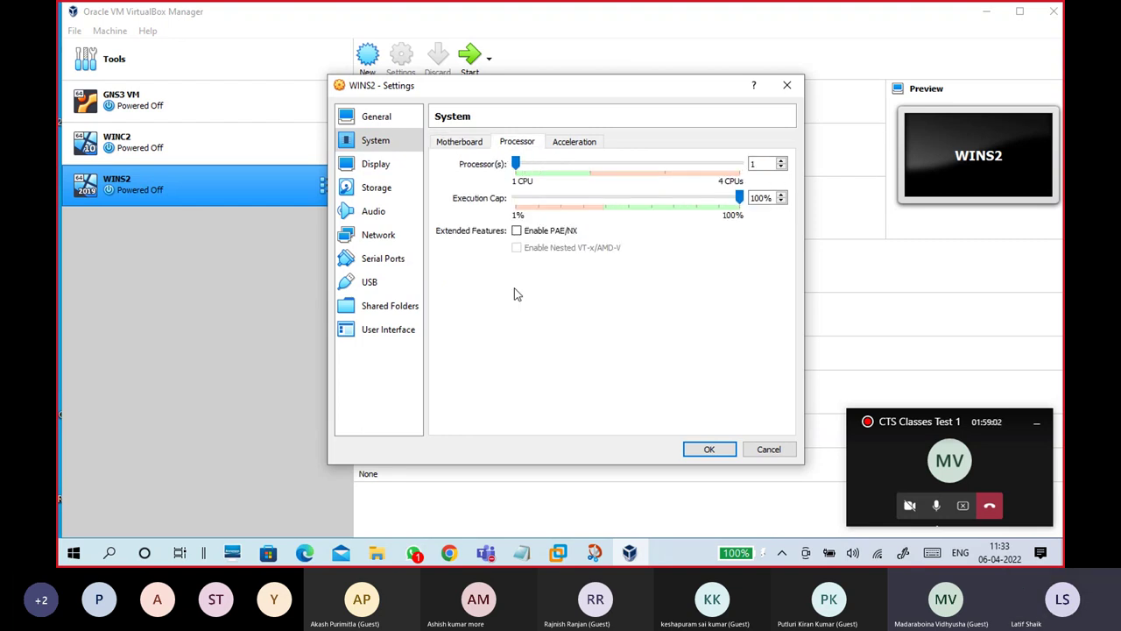
{"action": "left_click", "coordinate": [469, 143]}
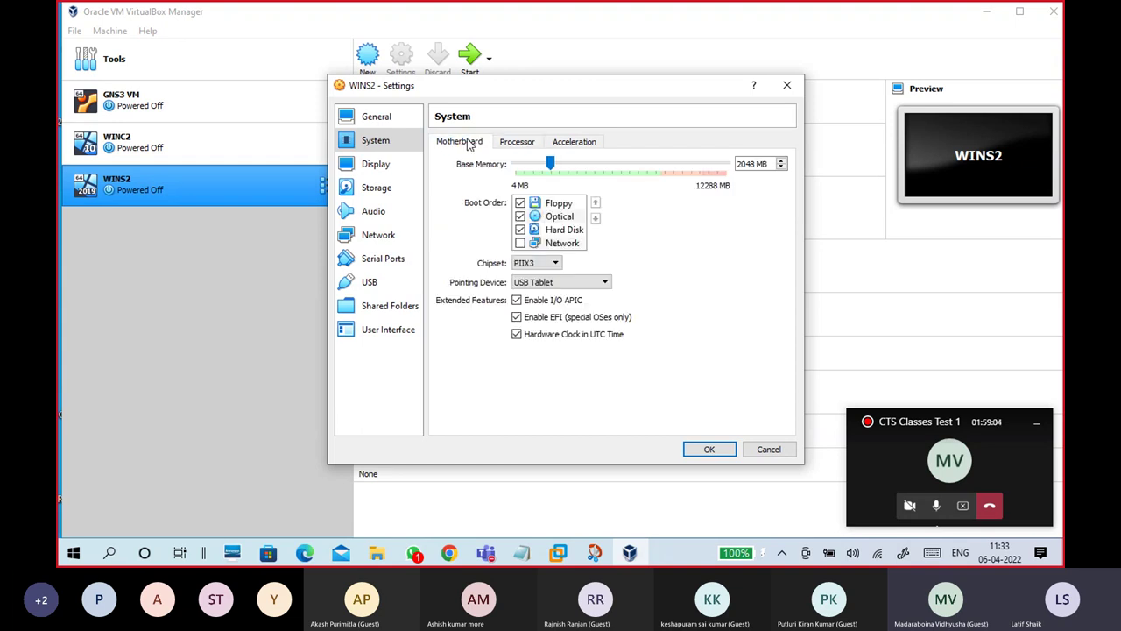
Step: In Storage, select the empty optical drive and choose to load a disk file
{"action": "left_click", "coordinate": [394, 196]}
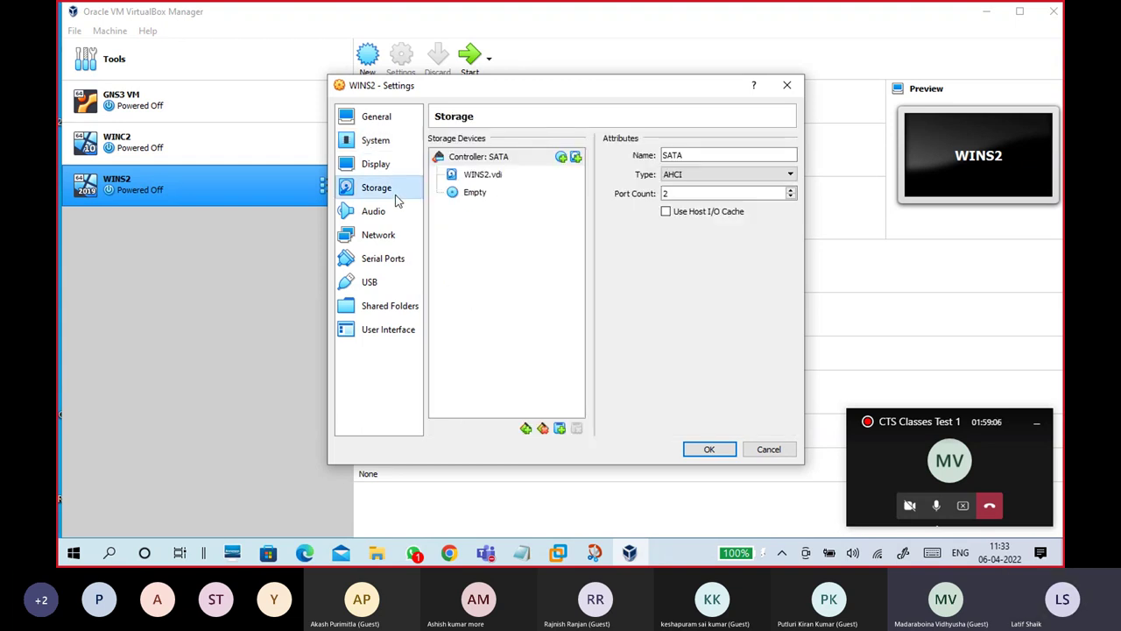
{"action": "left_click", "coordinate": [487, 193]}
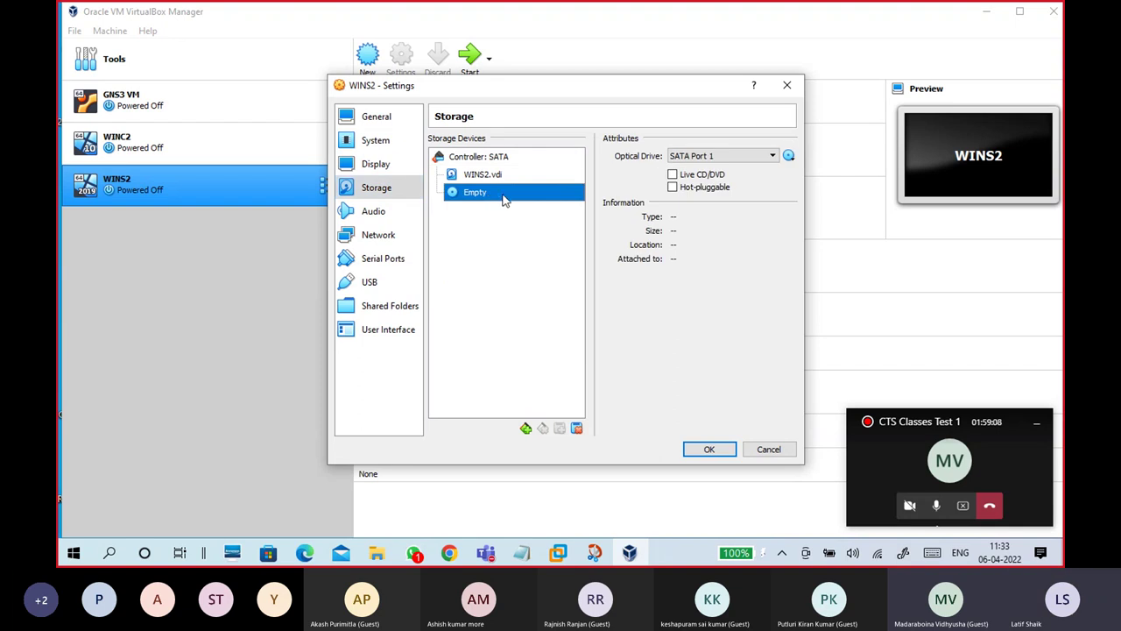
{"action": "left_click", "coordinate": [789, 155]}
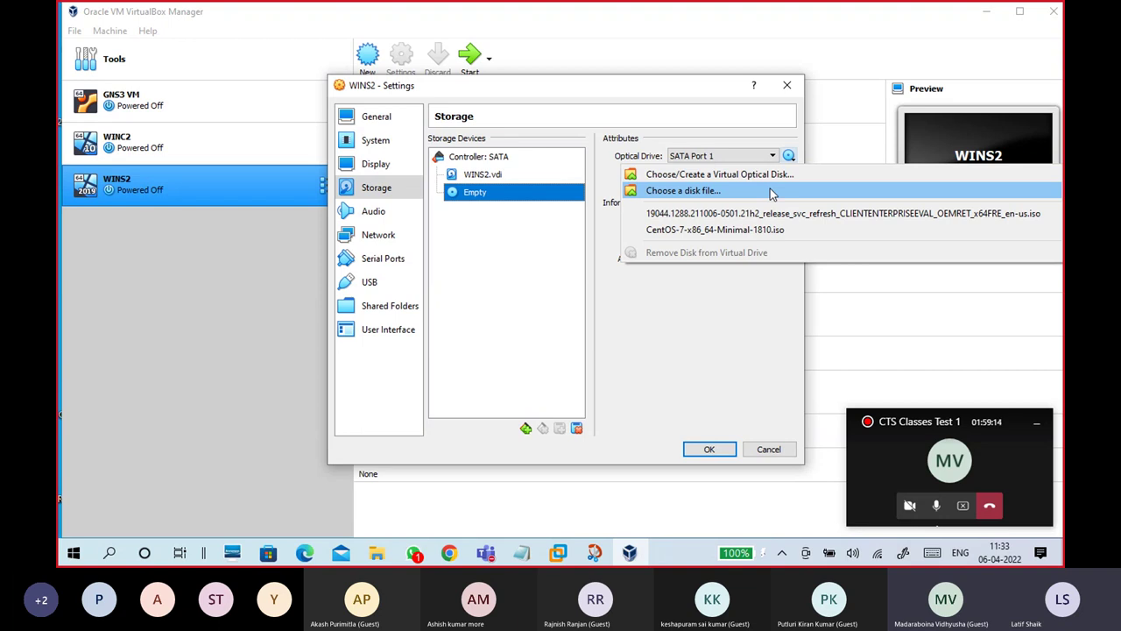
{"action": "left_click", "coordinate": [684, 191]}
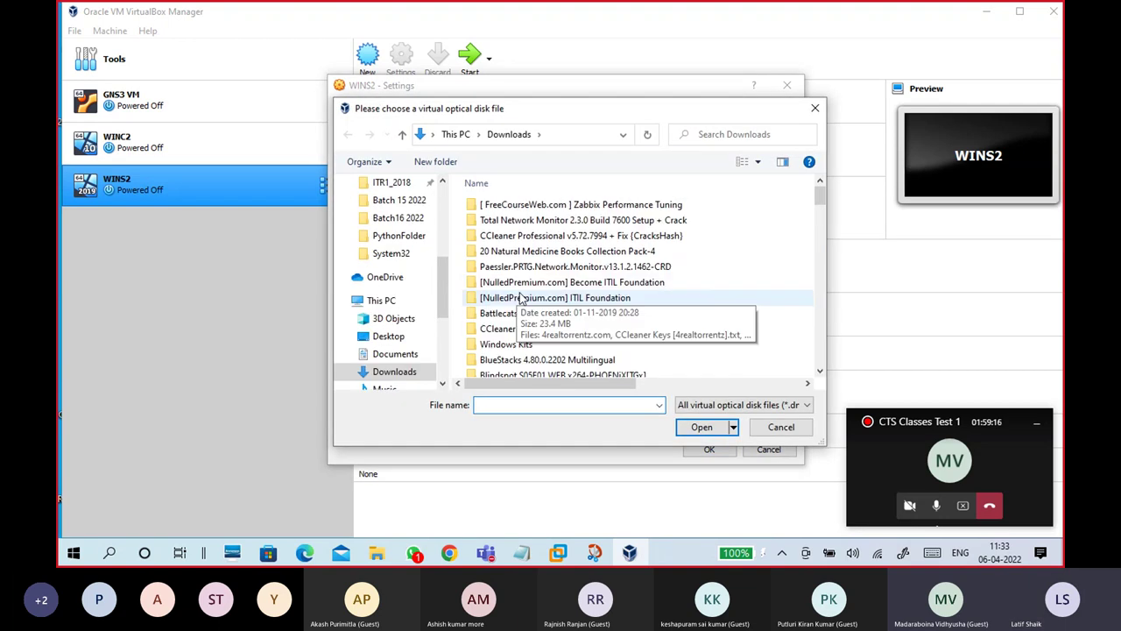
Step: Load the Windows Server 17763.737 evaluation ISO from G:\OSFOLDER into the drive
{"action": "scroll", "coordinate": [438, 301], "scroll_direction": "down", "scroll_amount": 4}
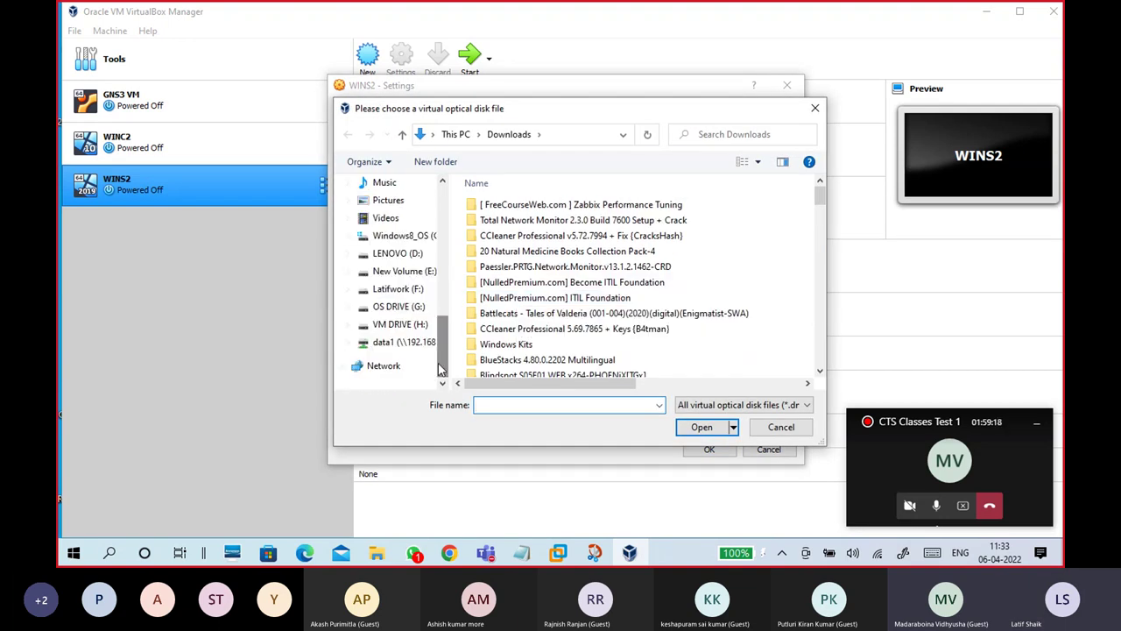
{"action": "left_click", "coordinate": [422, 310]}
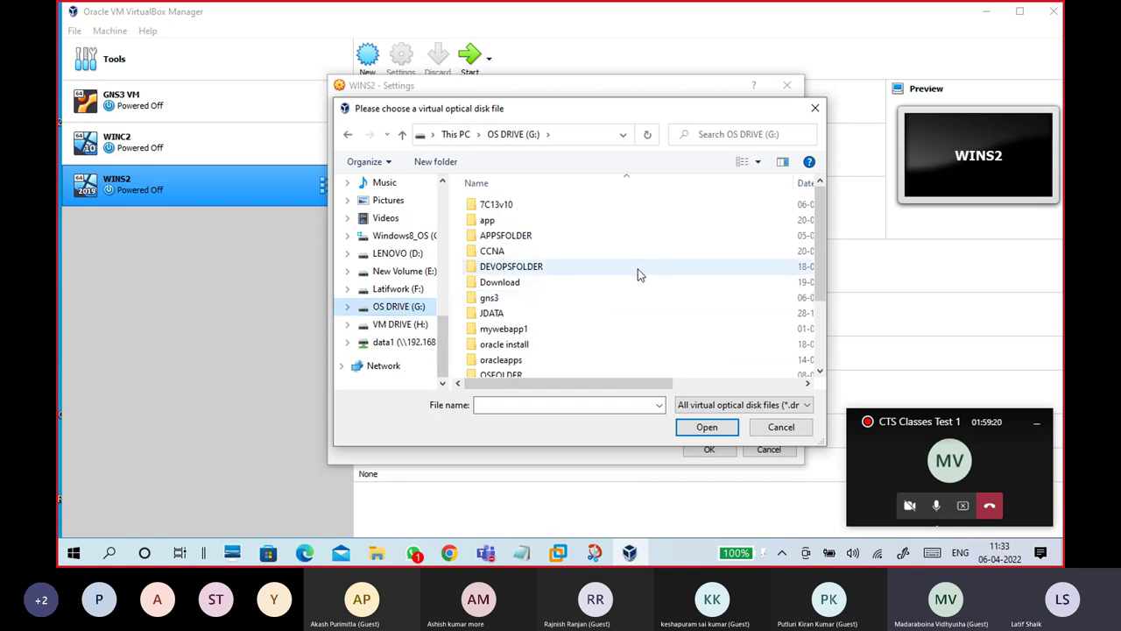
{"action": "scroll", "coordinate": [637, 275], "scroll_direction": "down", "scroll_amount": 2}
{"action": "double_click", "coordinate": [541, 281]}
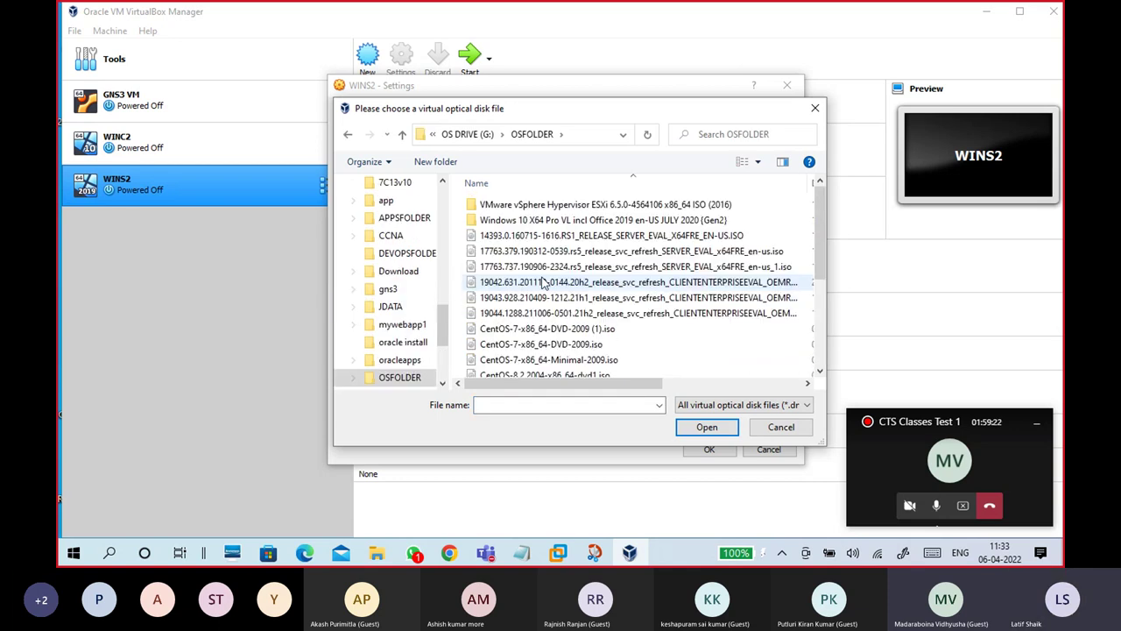
{"action": "left_click", "coordinate": [574, 267]}
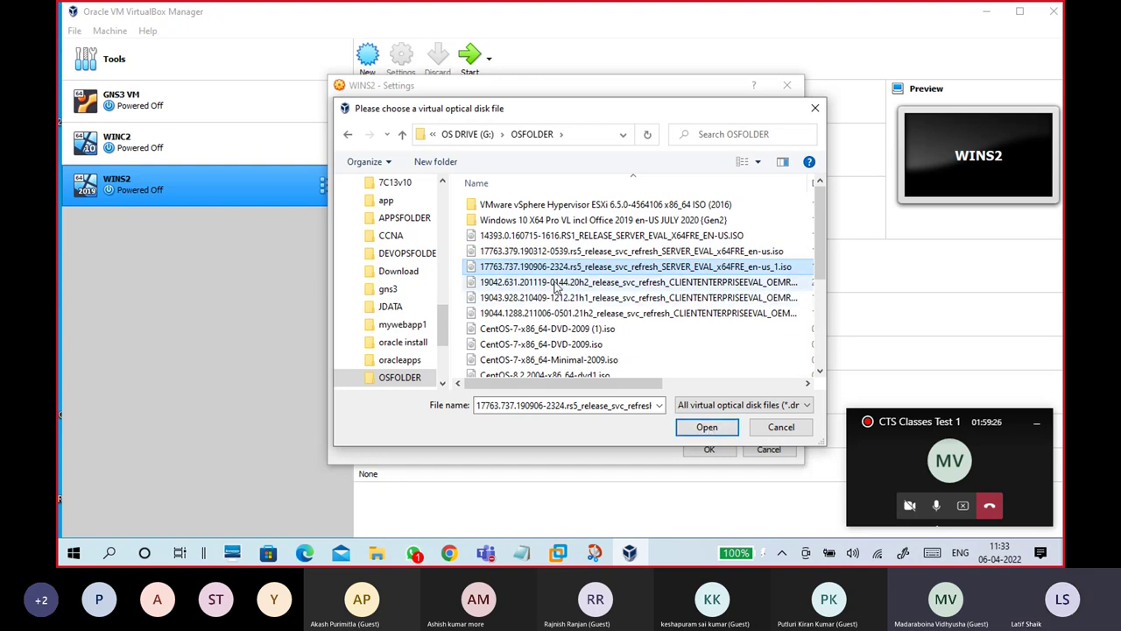
{"action": "left_click", "coordinate": [688, 434]}
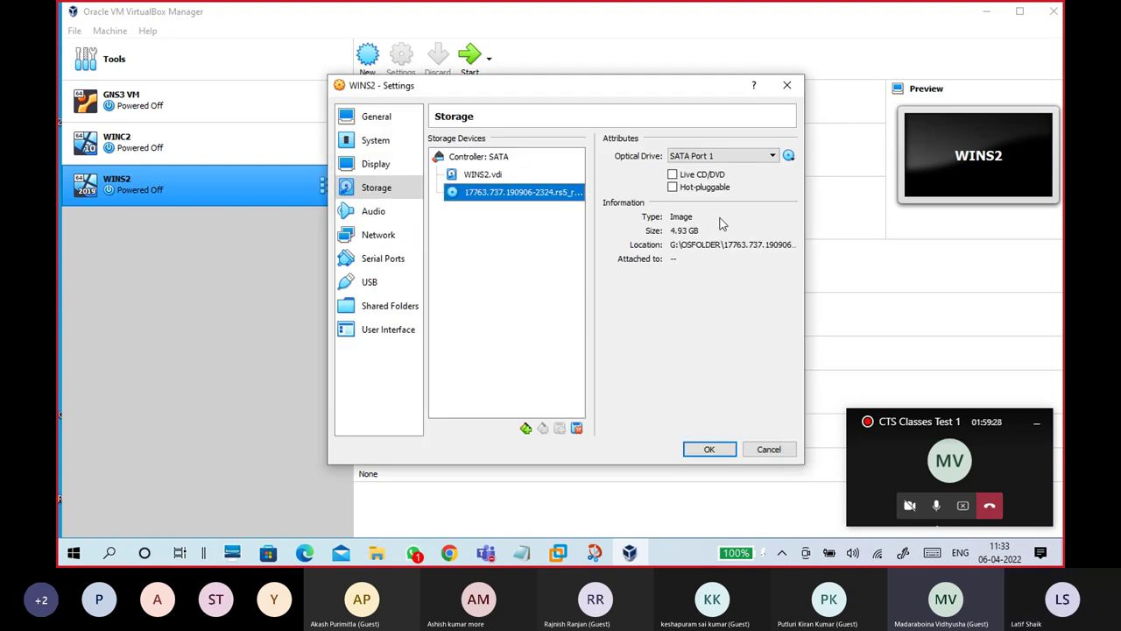
Step: Attach WINS2's adapter 1 as Host-only Adapter on VirtualBox Host-Only Ethernet Adapter and save
{"action": "left_click", "coordinate": [390, 234]}
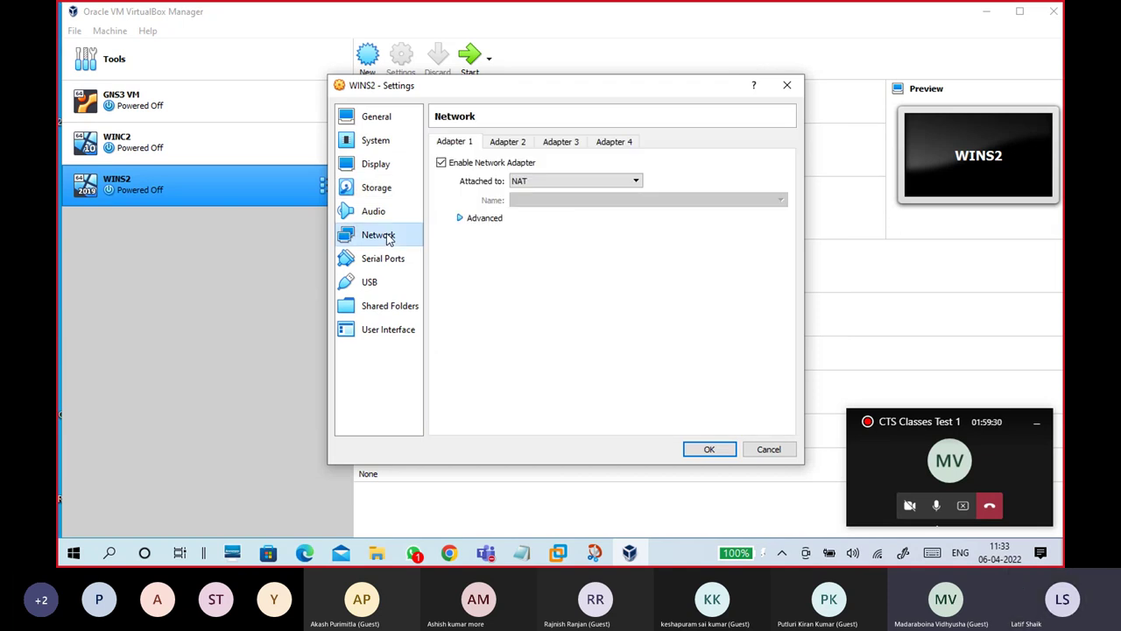
{"action": "left_click", "coordinate": [556, 184]}
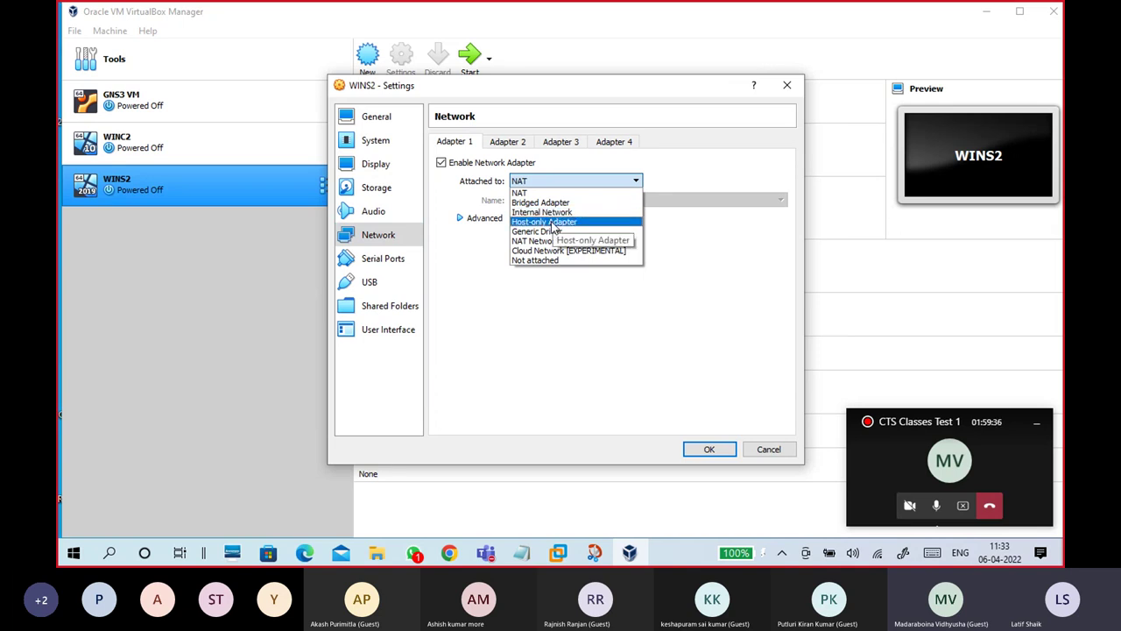
{"action": "left_click", "coordinate": [554, 223]}
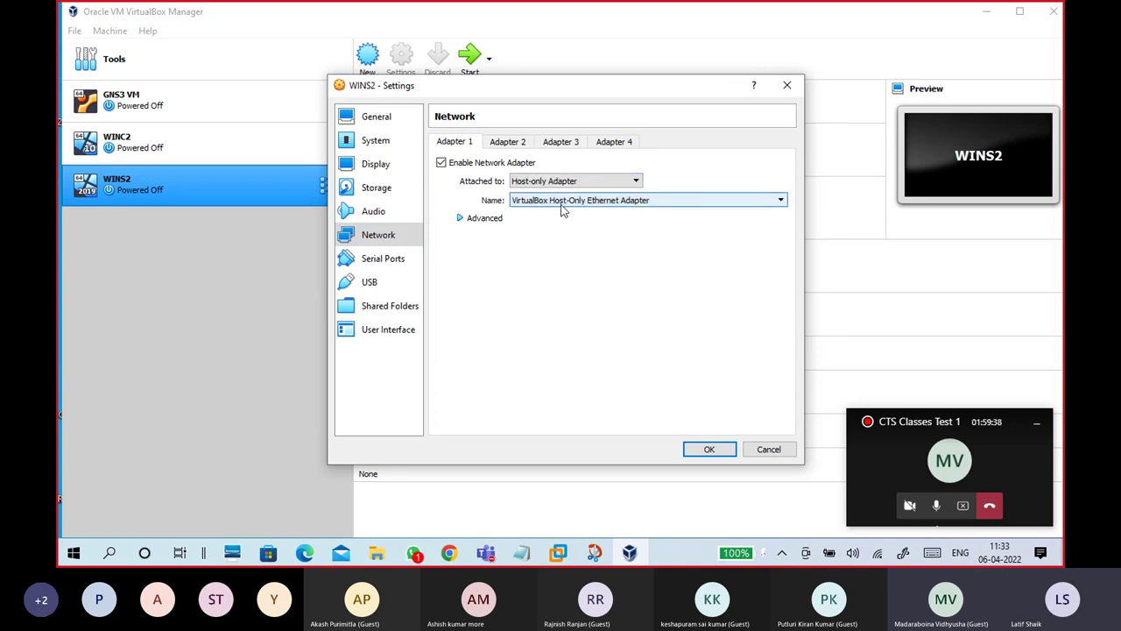
{"action": "left_click", "coordinate": [601, 203]}
{"action": "left_click", "coordinate": [603, 210]}
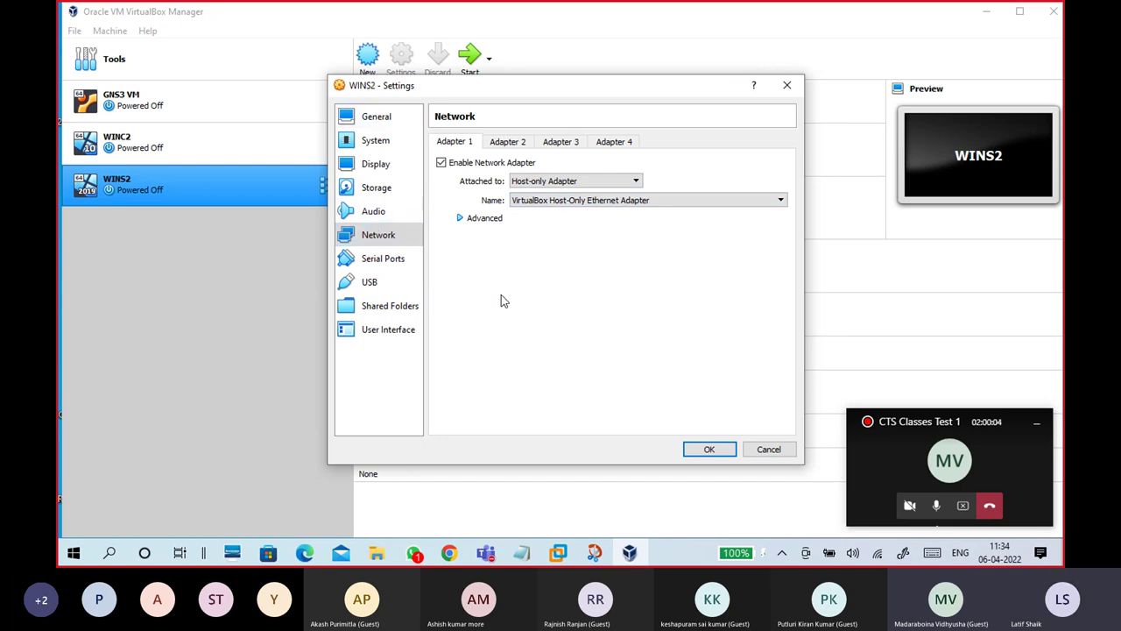
{"action": "left_click", "coordinate": [706, 450]}
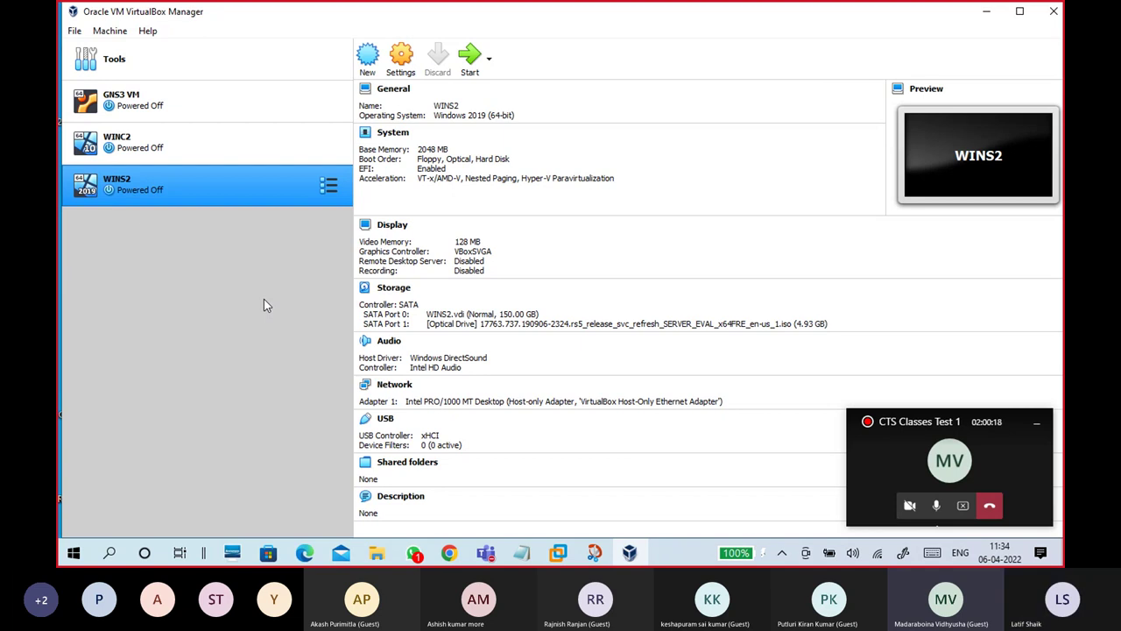
Step: Launch a Command Prompt with Win+R CMD and minimize windows to reach the desktop
{"action": "key", "text": "super+r"}
{"action": "type", "text": "CMD"}
{"action": "key", "text": "Return"}
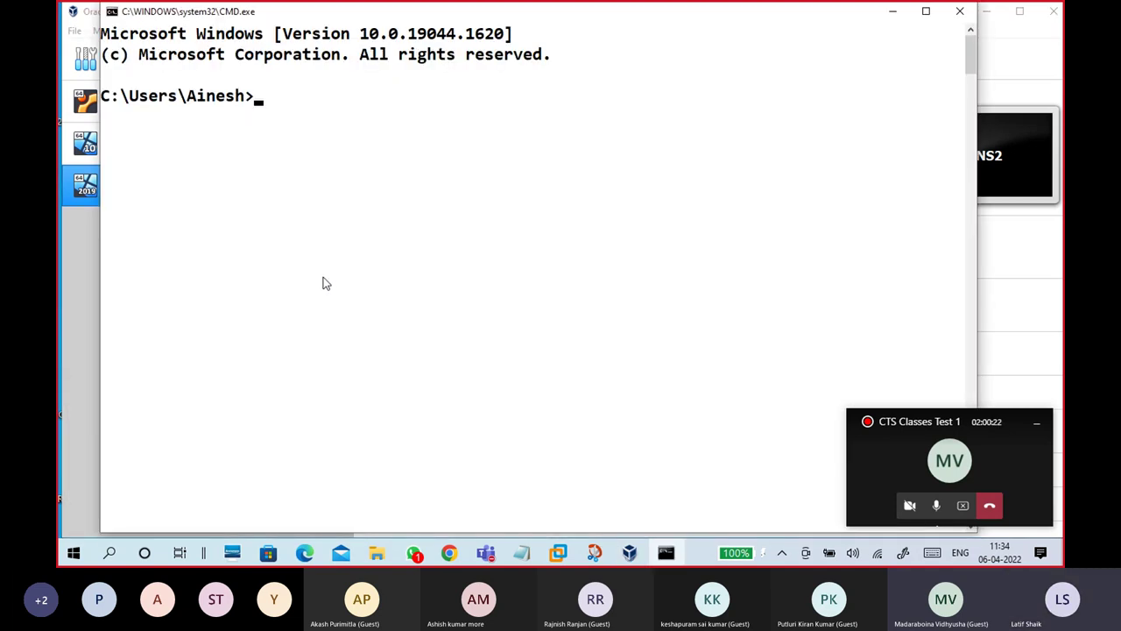
{"action": "left_click", "coordinate": [986, 11]}
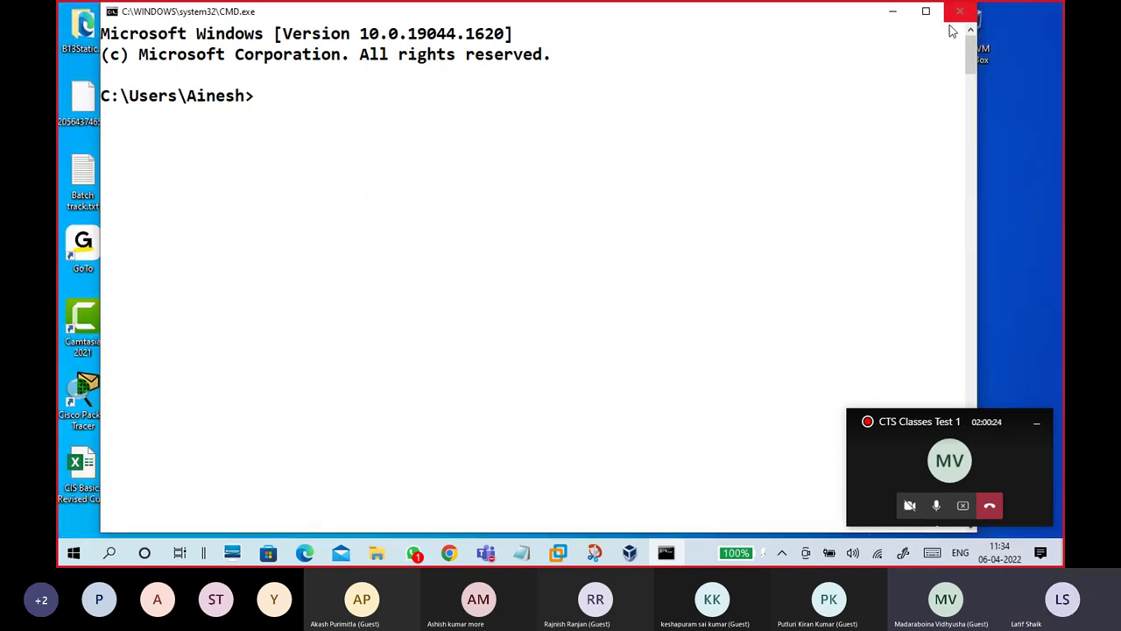
{"action": "left_click", "coordinate": [895, 13]}
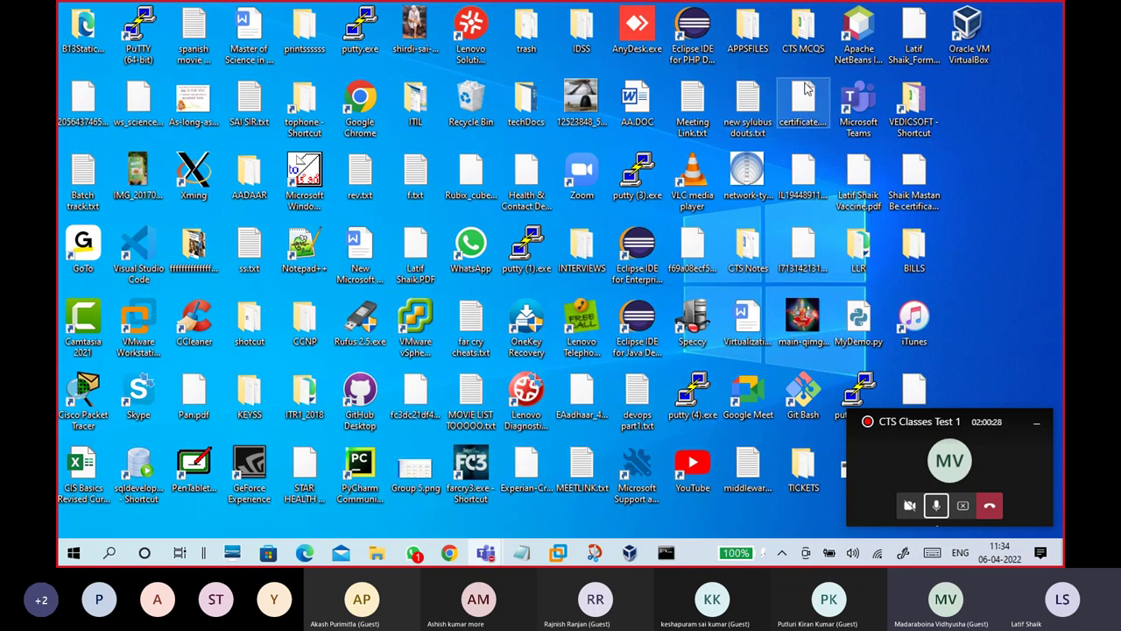
Step: Open ENABLE VIRTUALIZATION FOR VIRTUALBOX.txt from APPSFILES and copy the VirtualBox folder path
{"action": "double_click", "coordinate": [748, 35]}
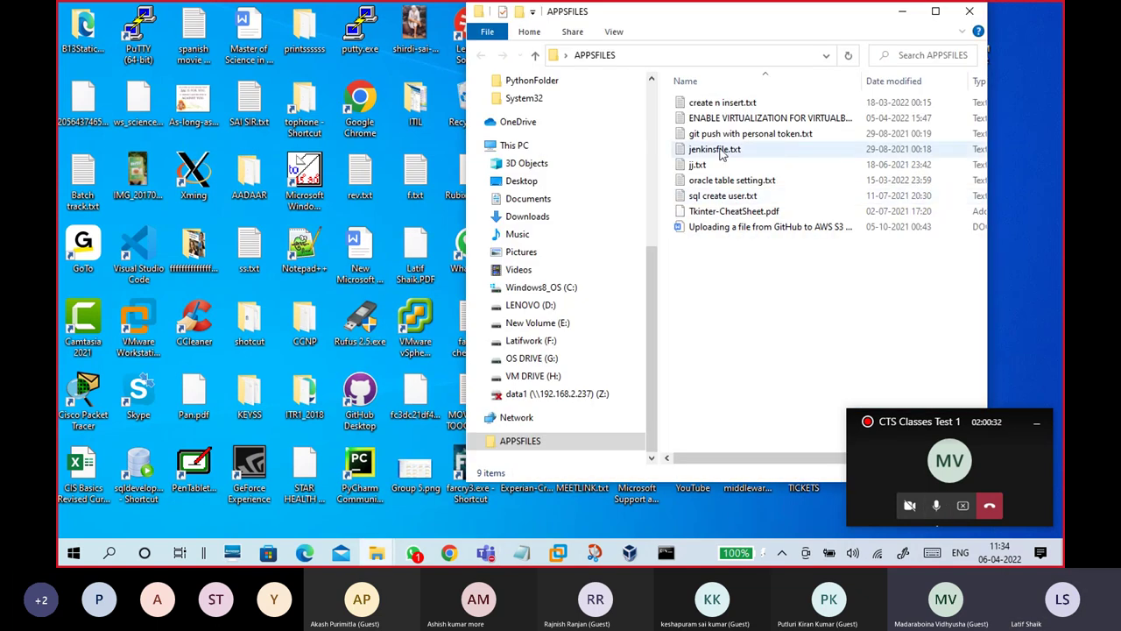
{"action": "left_click", "coordinate": [723, 121]}
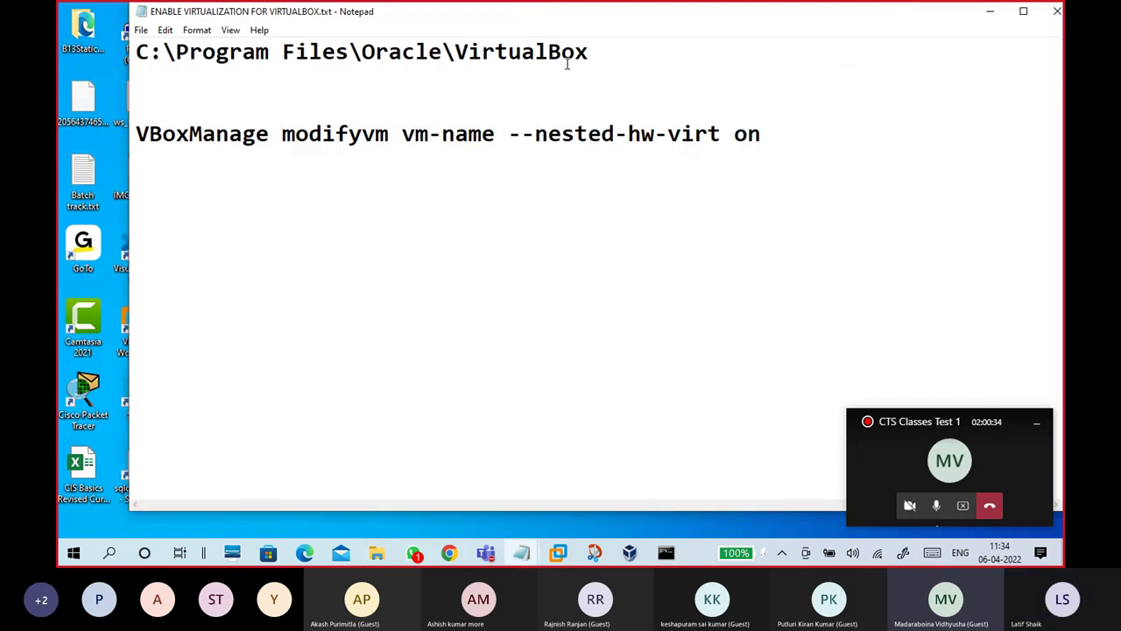
{"action": "left_click_drag", "start_coordinate": [590, 55], "coordinate": [124, 58]}
{"action": "key", "text": "ctrl+c"}
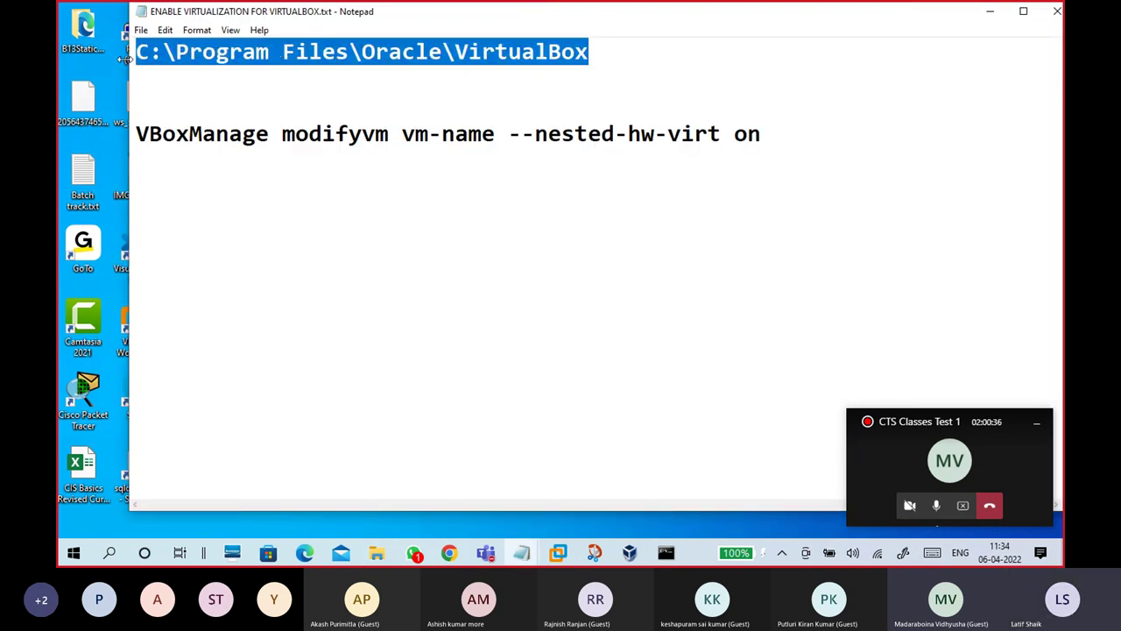
{"action": "left_click", "coordinate": [335, 133]}
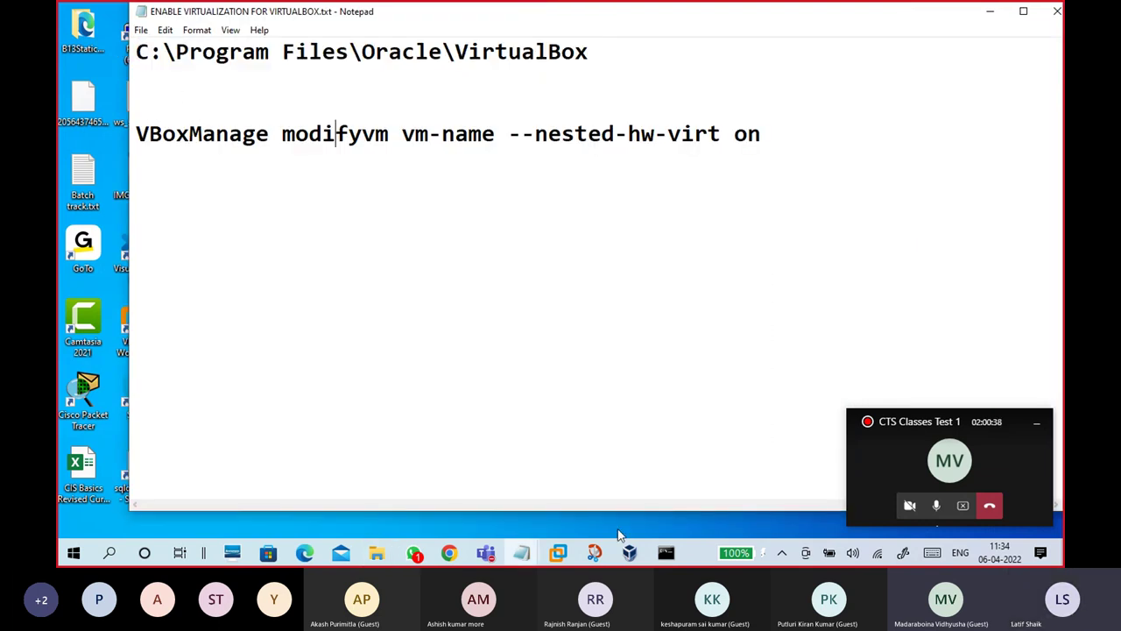
{"action": "left_click", "coordinate": [665, 552]}
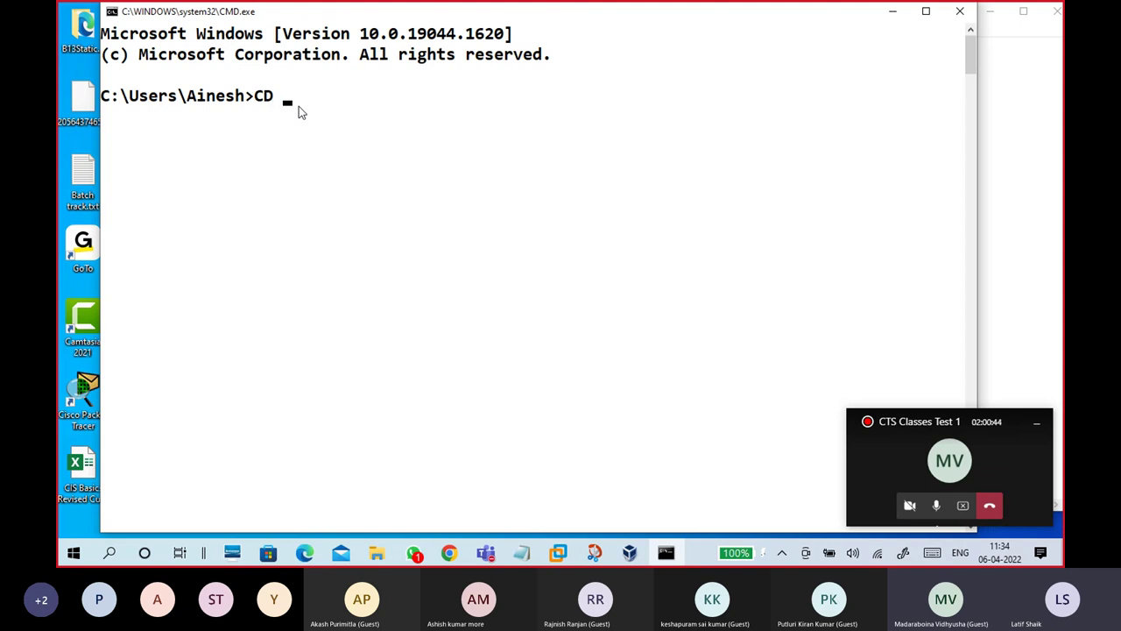
Step: Change into the VirtualBox install folder and copy the VBoxManage nested-virtualization command from the notes
{"action": "key", "text": "ctrl+v"}
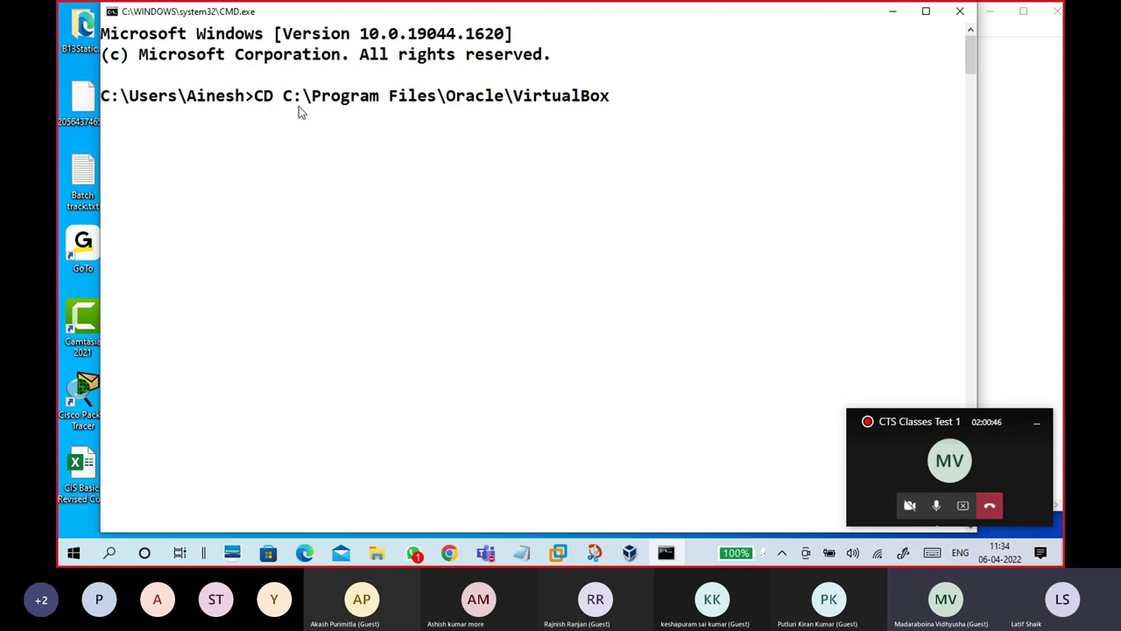
{"action": "key", "text": "Return"}
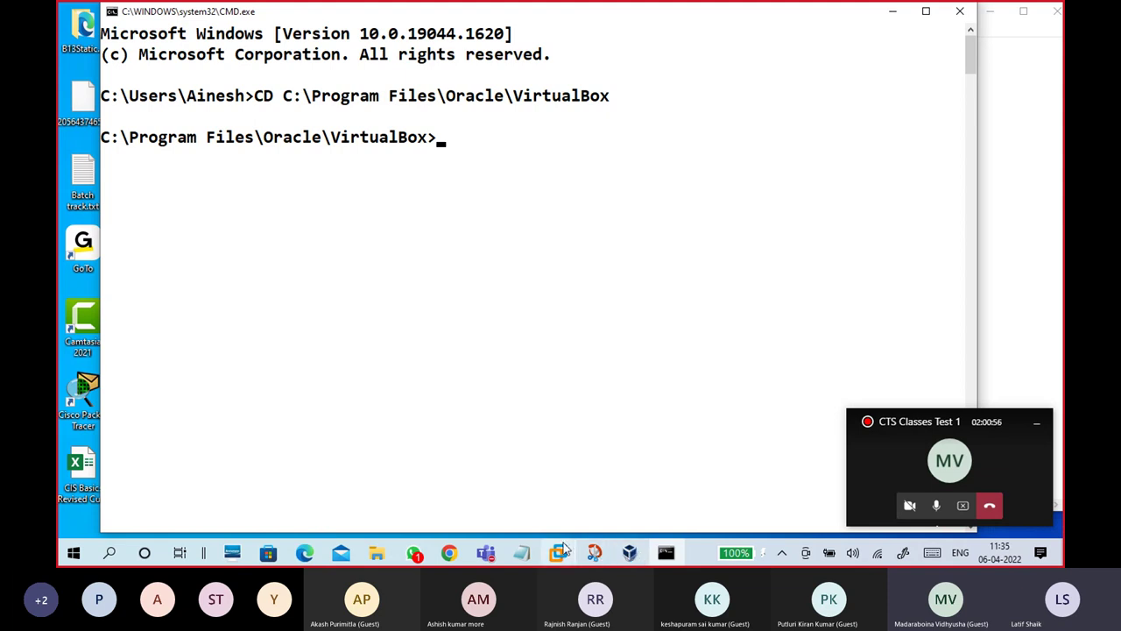
{"action": "left_click", "coordinate": [1026, 248]}
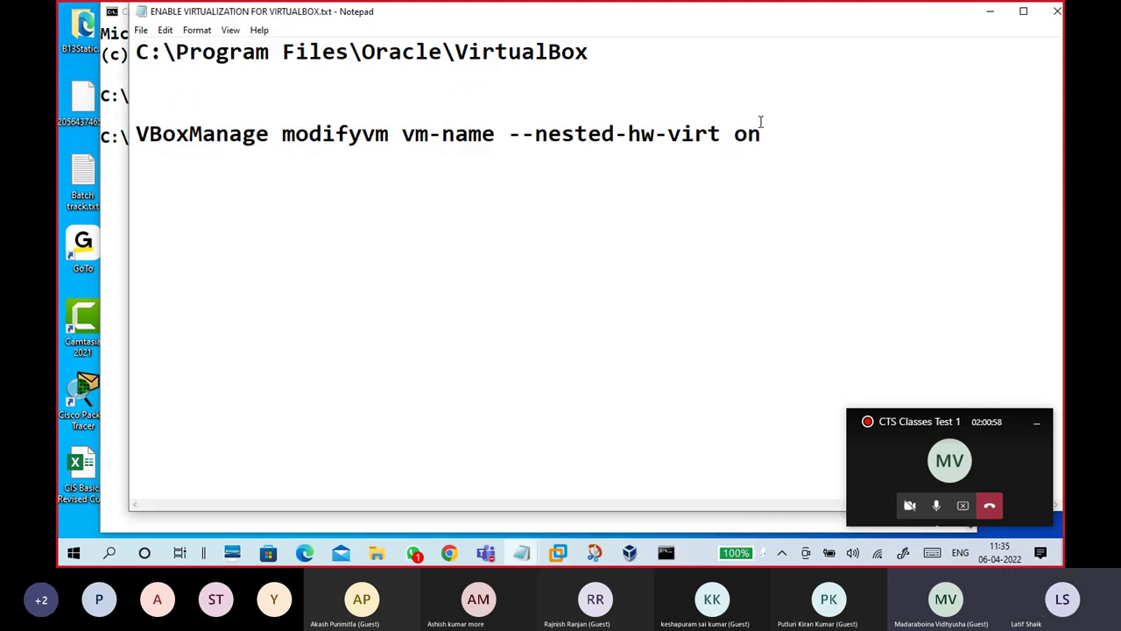
{"action": "left_click_drag", "start_coordinate": [775, 131], "coordinate": [137, 152]}
{"action": "key", "text": "super+c"}
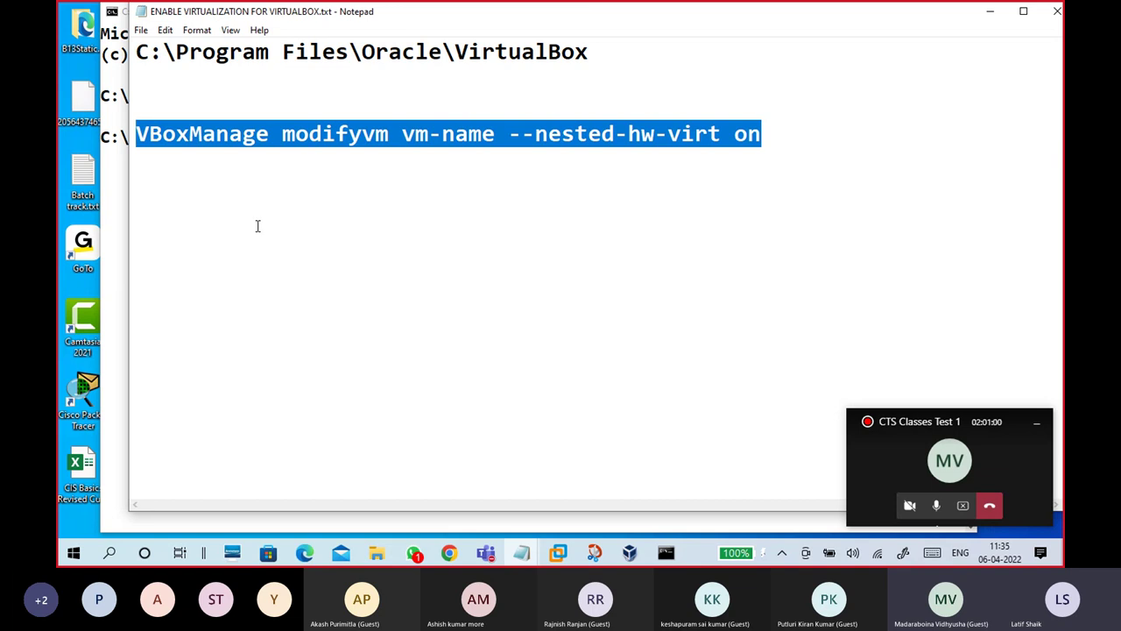
{"action": "left_click", "coordinate": [123, 201]}
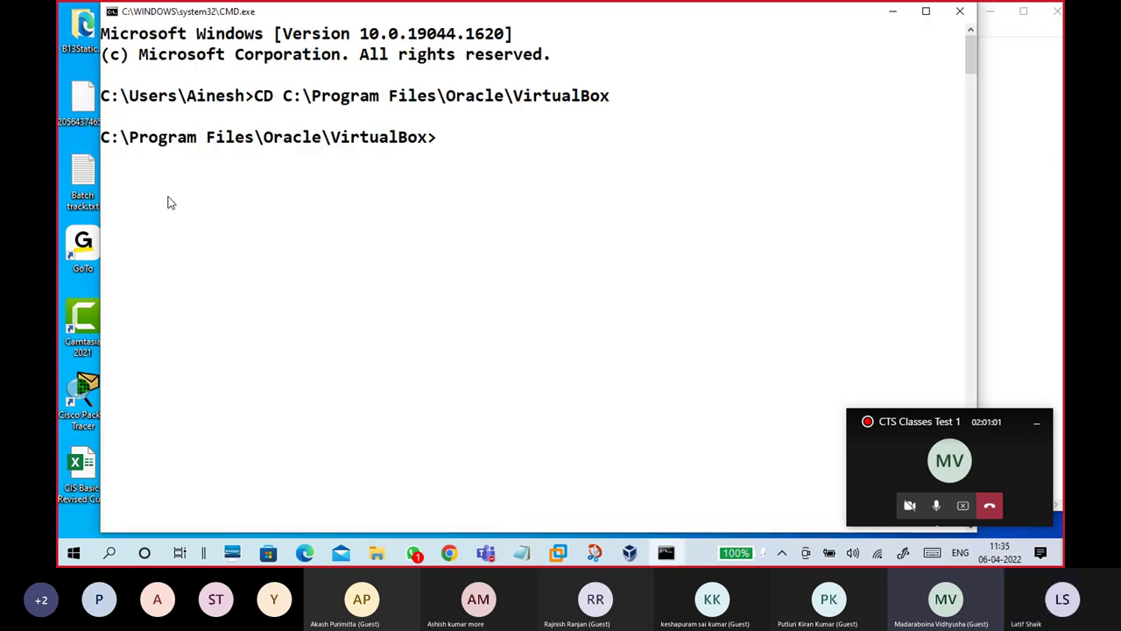
Step: Run VBoxManage modifyvm WINS2 --nested-hw-virt on, replacing the vm-name placeholder with WINS2
{"action": "right_click", "coordinate": [478, 156]}
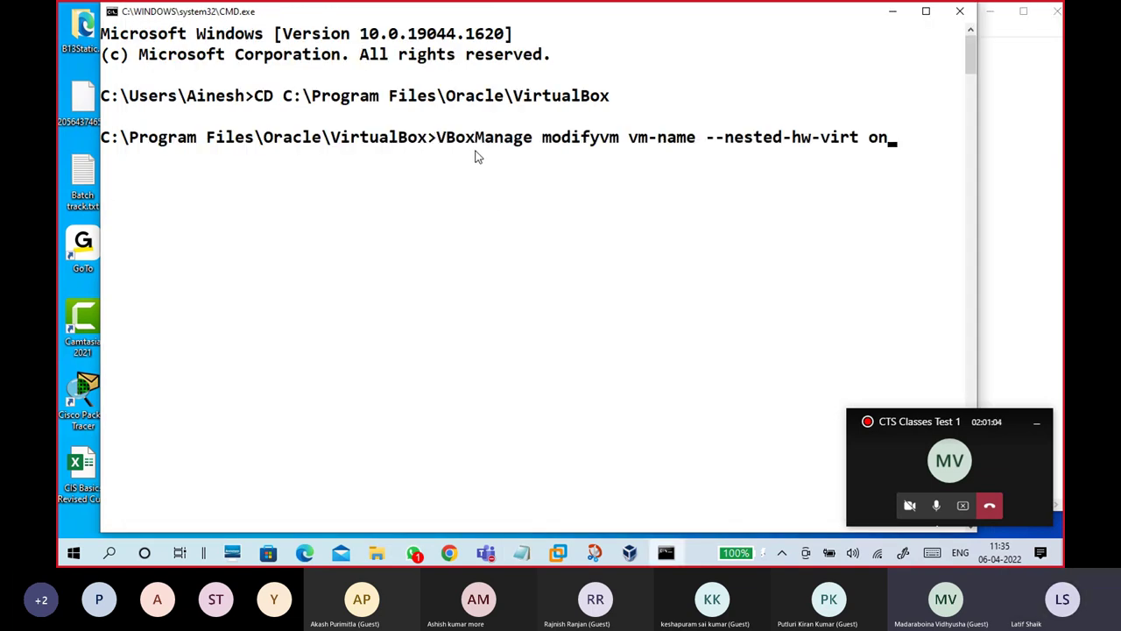
{"action": "key", "text": "Right"}
{"action": "key", "text": "Right"}
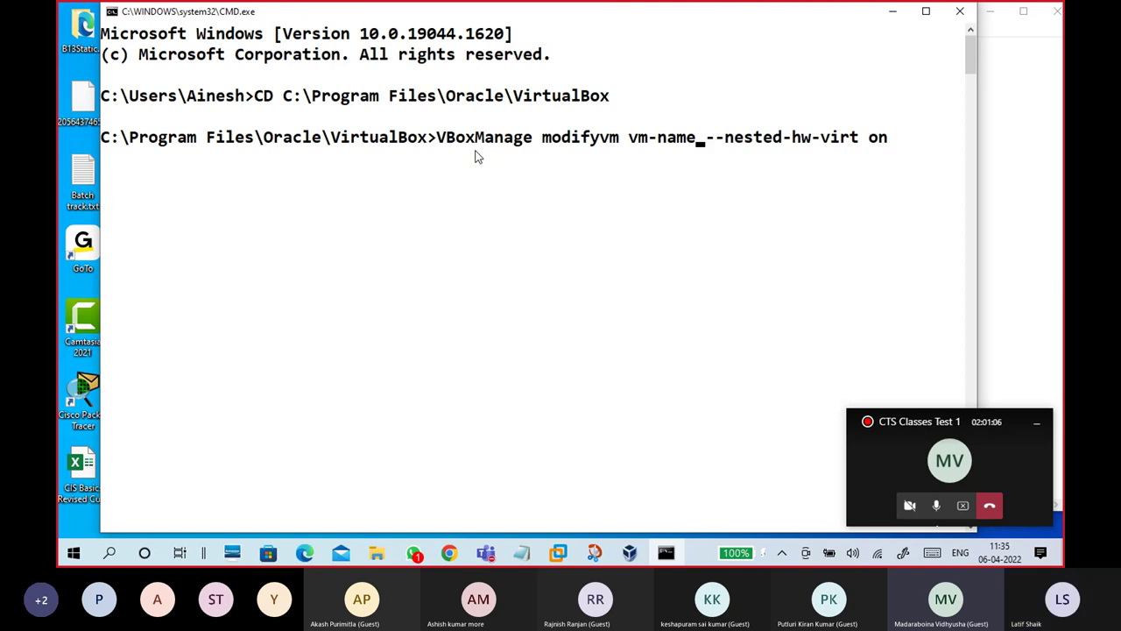
{"action": "key", "text": "BackSpace"}
{"action": "key", "text": "BackSpace"}
{"action": "key", "text": "BackSpace"}
{"action": "key", "text": "BackSpace"}
{"action": "key", "text": "BackSpace"}
{"action": "key", "text": "BackSpace"}
{"action": "key", "text": "BackSpace"}
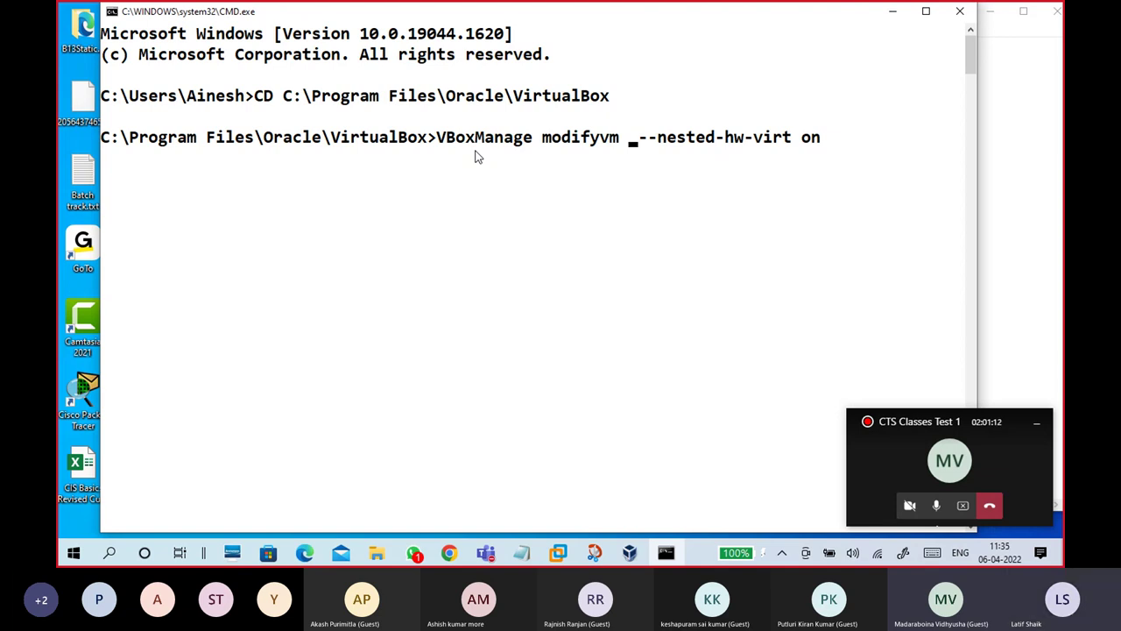
{"action": "type", "text": "WINS2"}
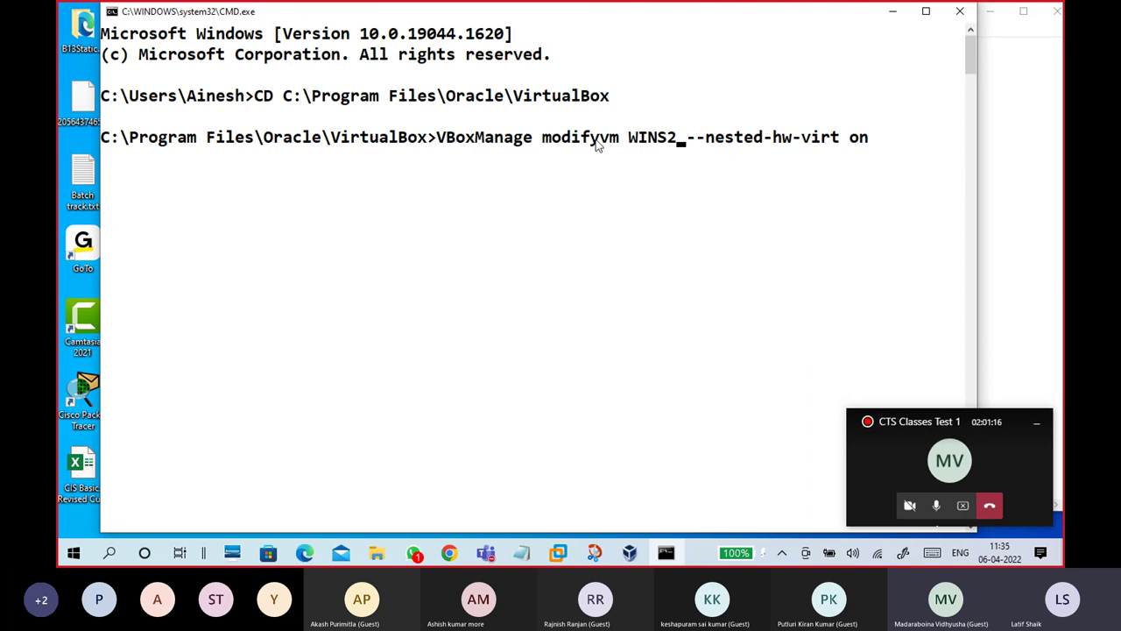
{"action": "key", "text": "Return"}
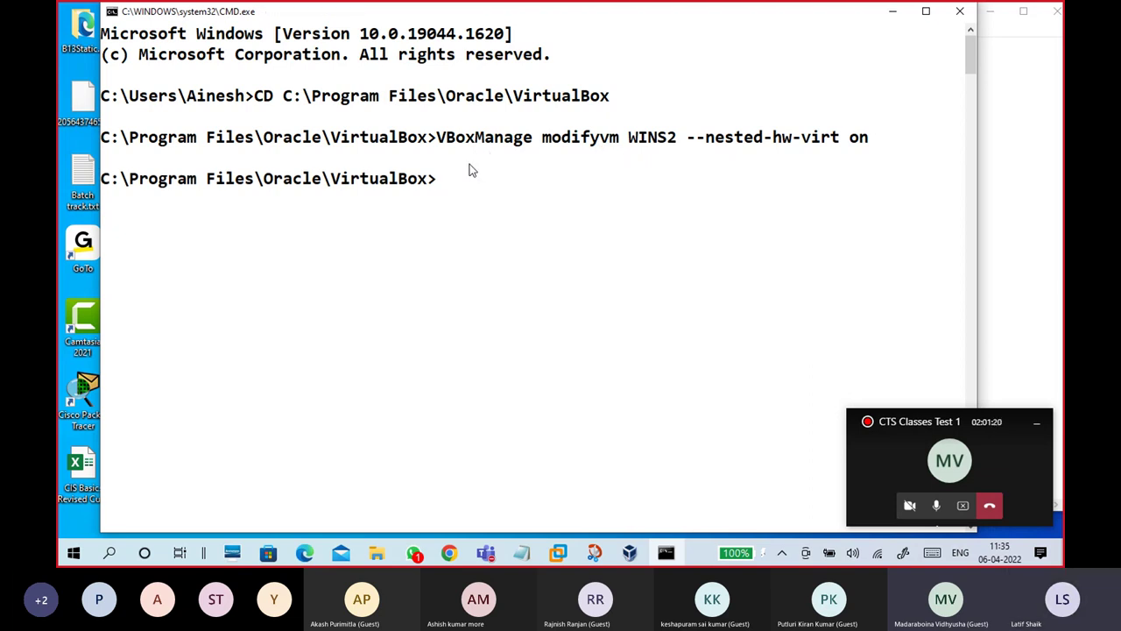
{"action": "left_click", "coordinate": [892, 10]}
{"action": "left_click", "coordinate": [920, 91]}
Step: Enable PAE/NX in WINS2's System > Processor settings, save, and start the VM
{"action": "left_click", "coordinate": [992, 13]}
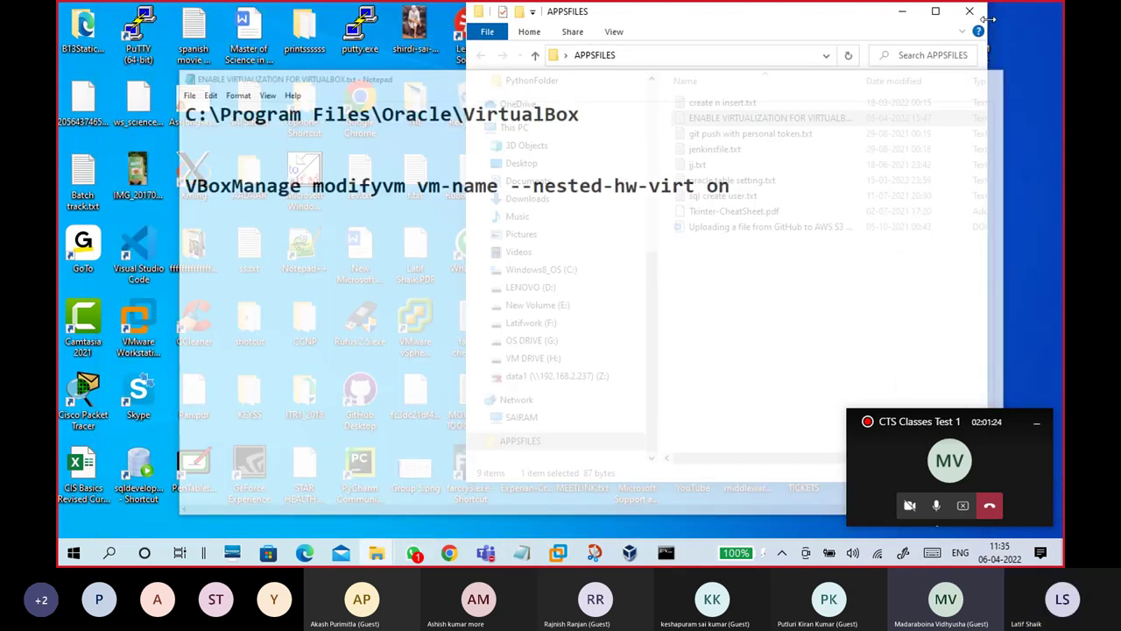
{"action": "left_click", "coordinate": [902, 18]}
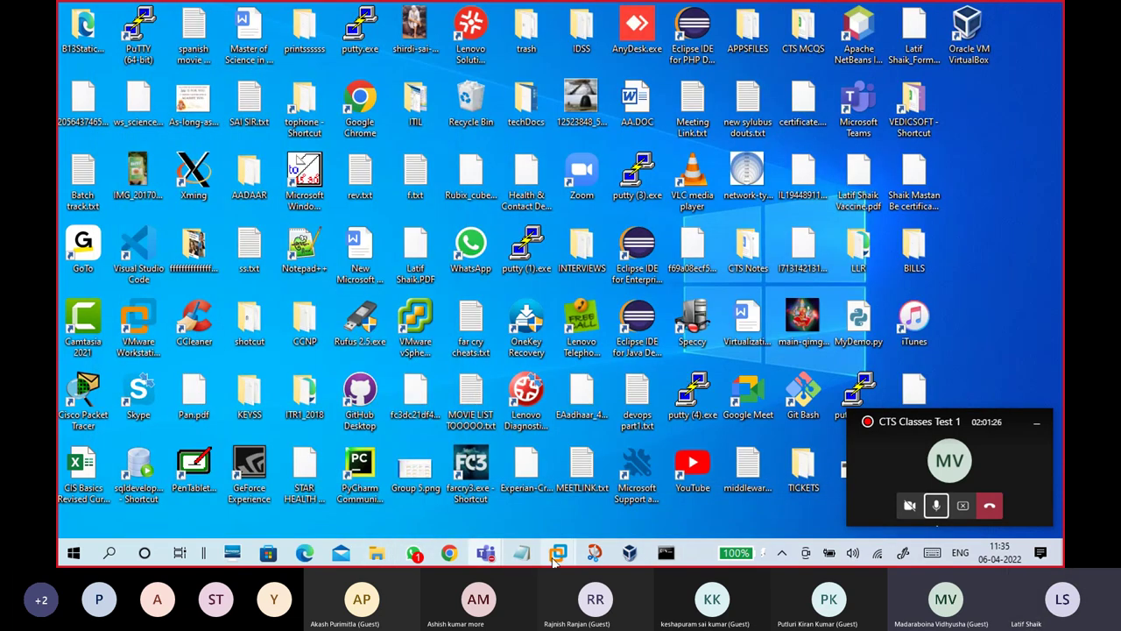
{"action": "left_click", "coordinate": [628, 552]}
{"action": "left_click", "coordinate": [401, 61]}
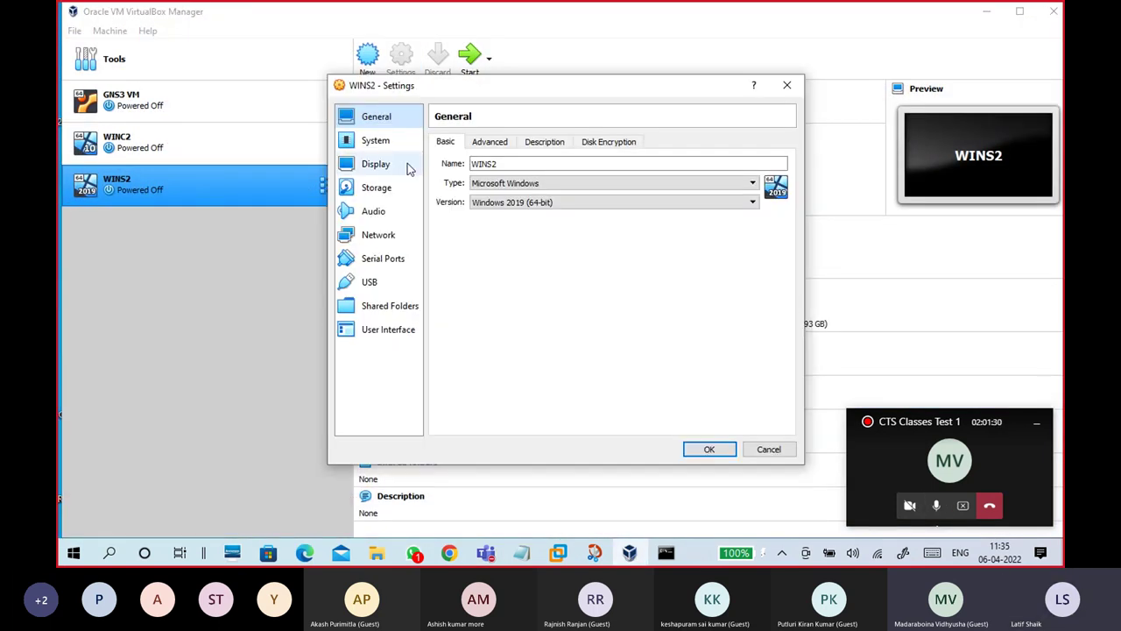
{"action": "left_click", "coordinate": [377, 141]}
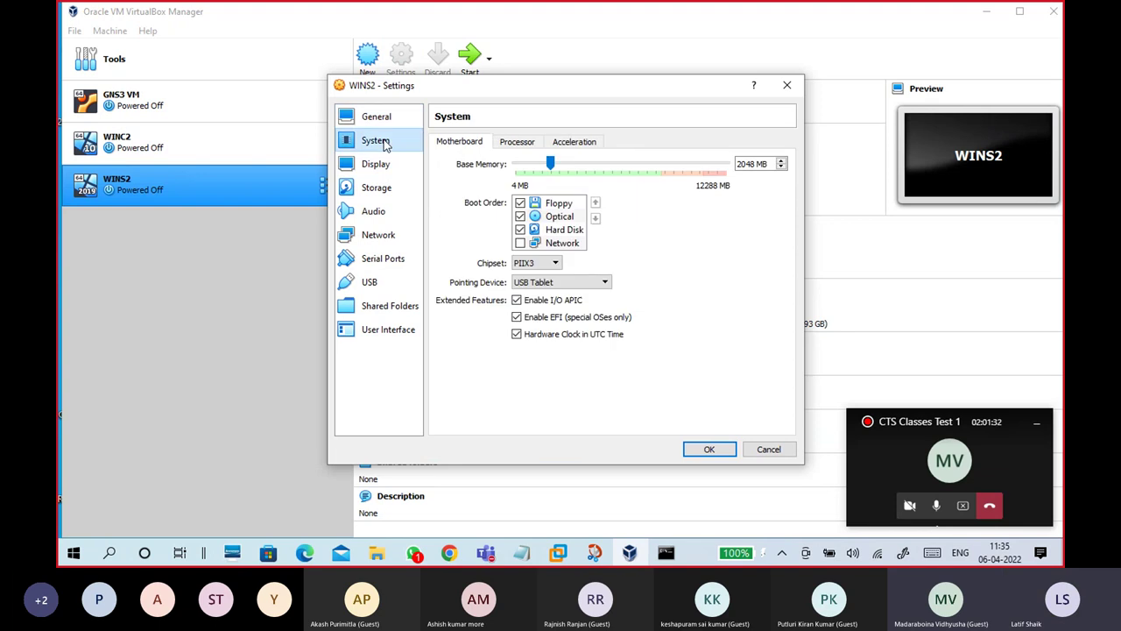
{"action": "left_click", "coordinate": [517, 148]}
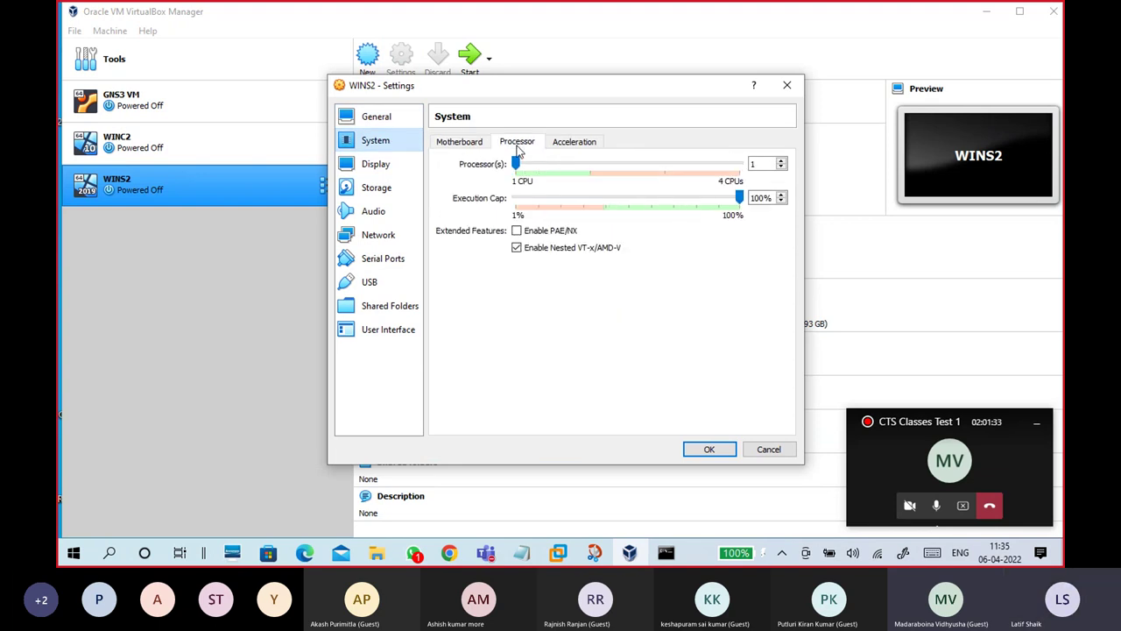
{"action": "left_click", "coordinate": [524, 229]}
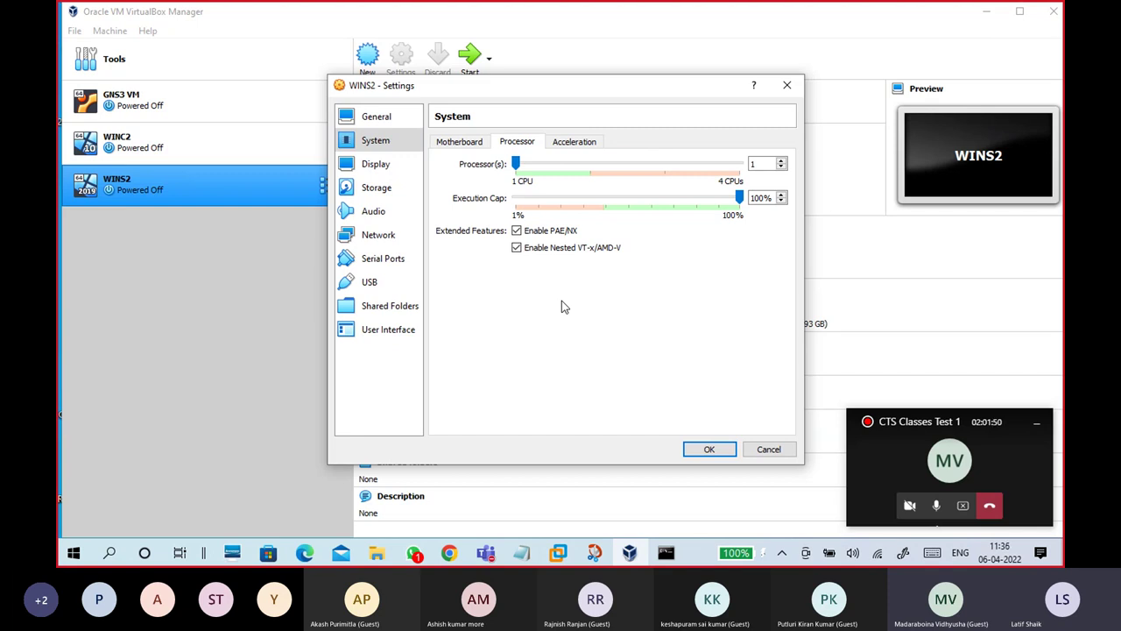
{"action": "left_click", "coordinate": [708, 449]}
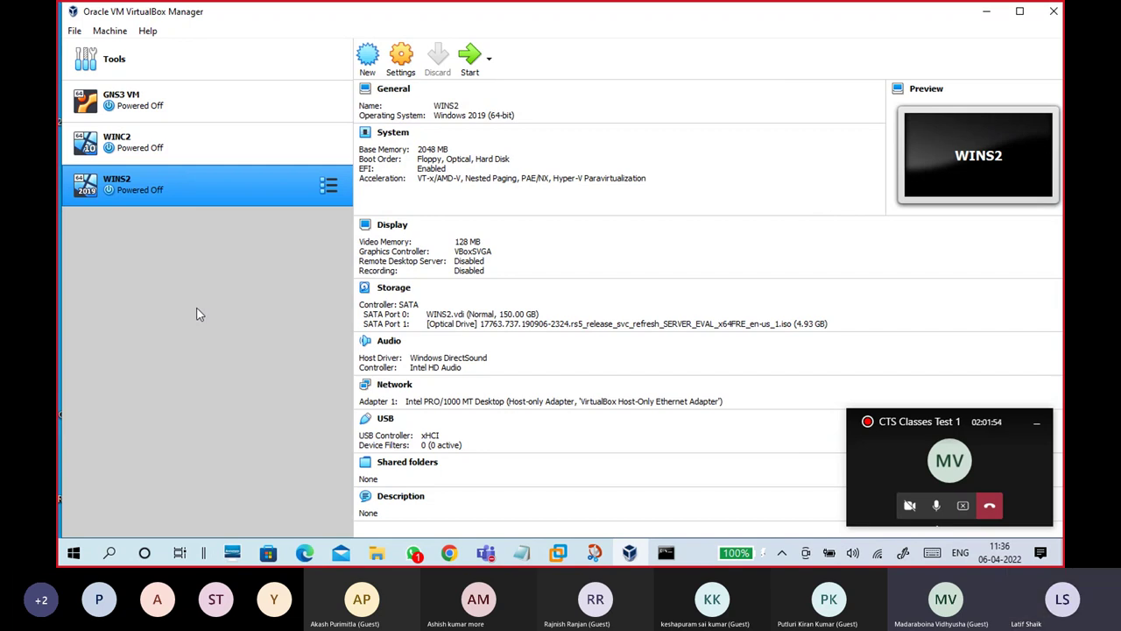
{"action": "left_click", "coordinate": [477, 66]}
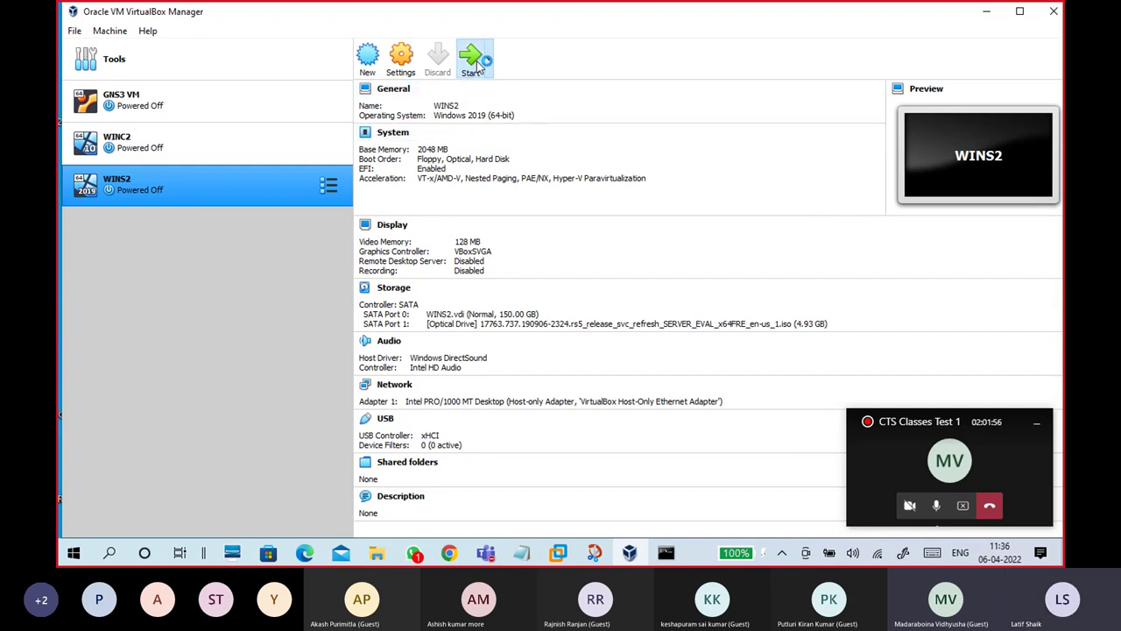
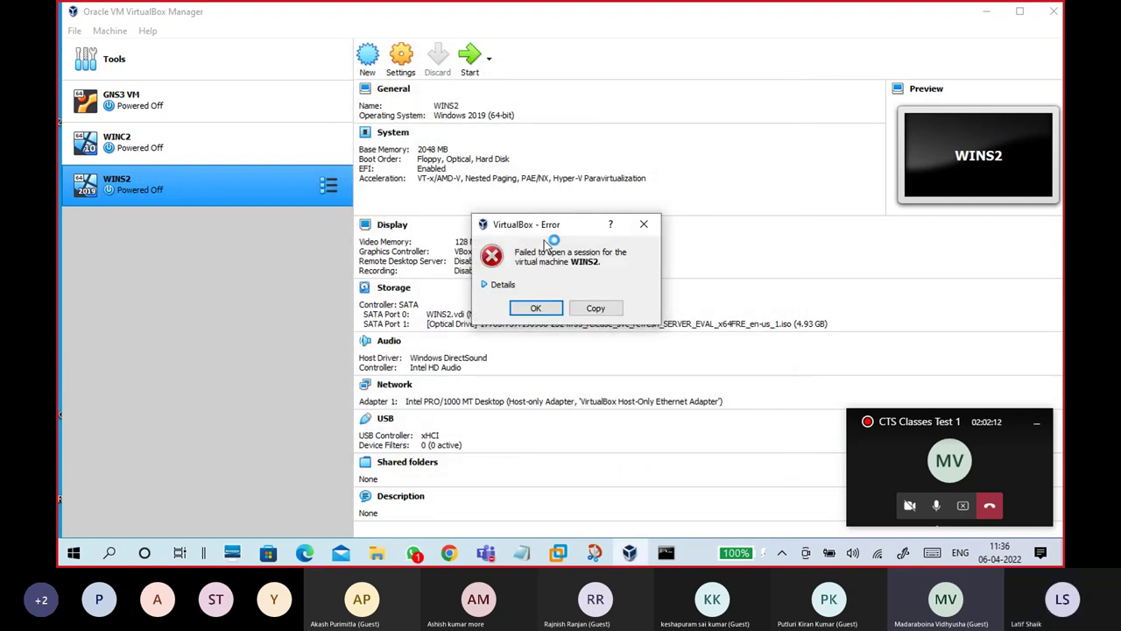
Step: Read the full WINS2 internal network error details, then dismiss the error
{"action": "left_click", "coordinate": [506, 284]}
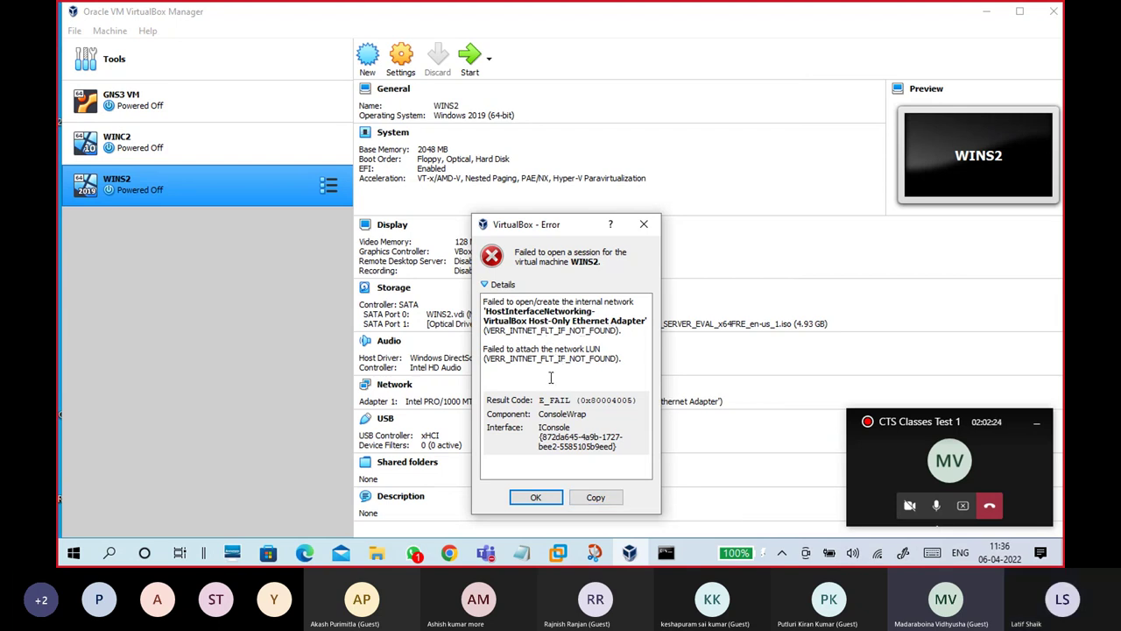
{"action": "left_click", "coordinate": [536, 498]}
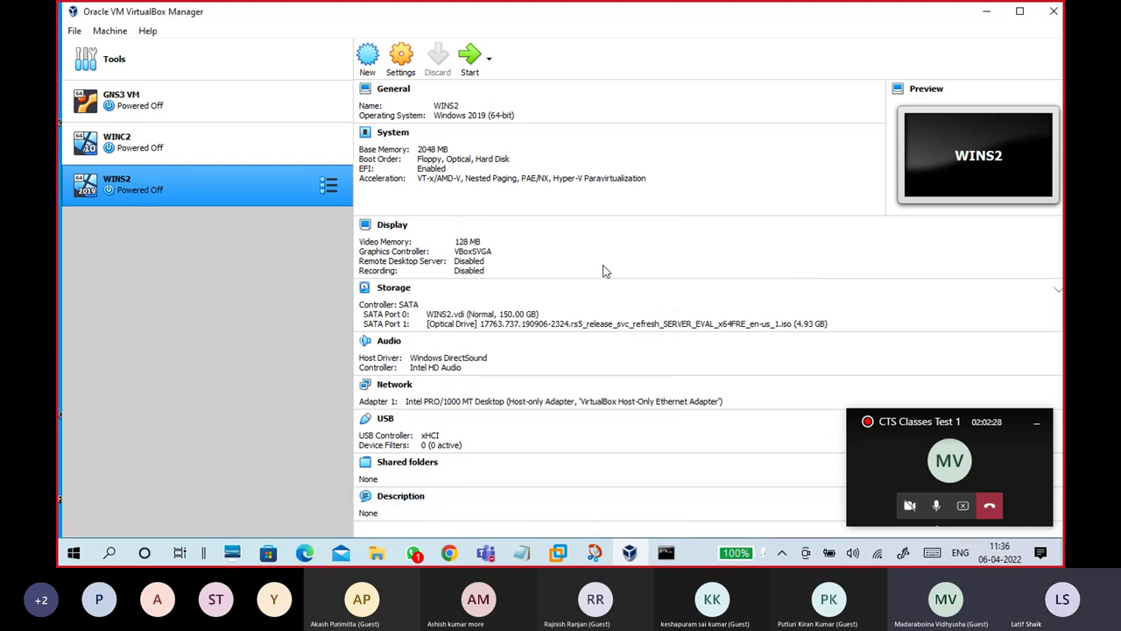
Step: Open the Network Connections list with ncpa.cpl from the Run box
{"action": "key", "text": "super+r"}
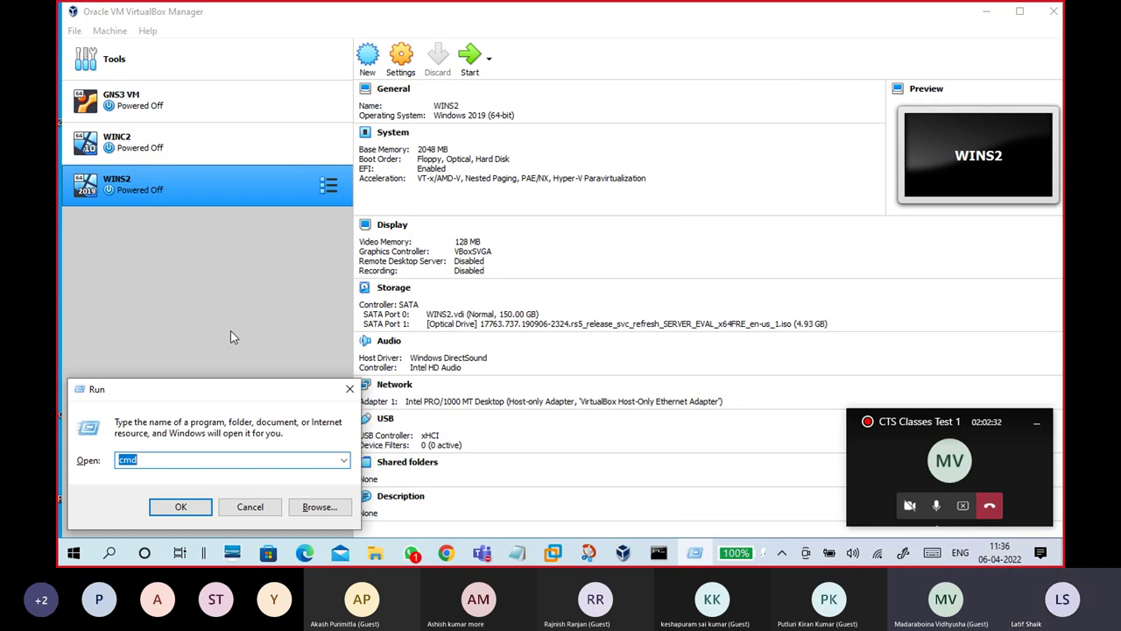
{"action": "type", "text": "ncpa.cpl"}
{"action": "key", "text": "Return"}
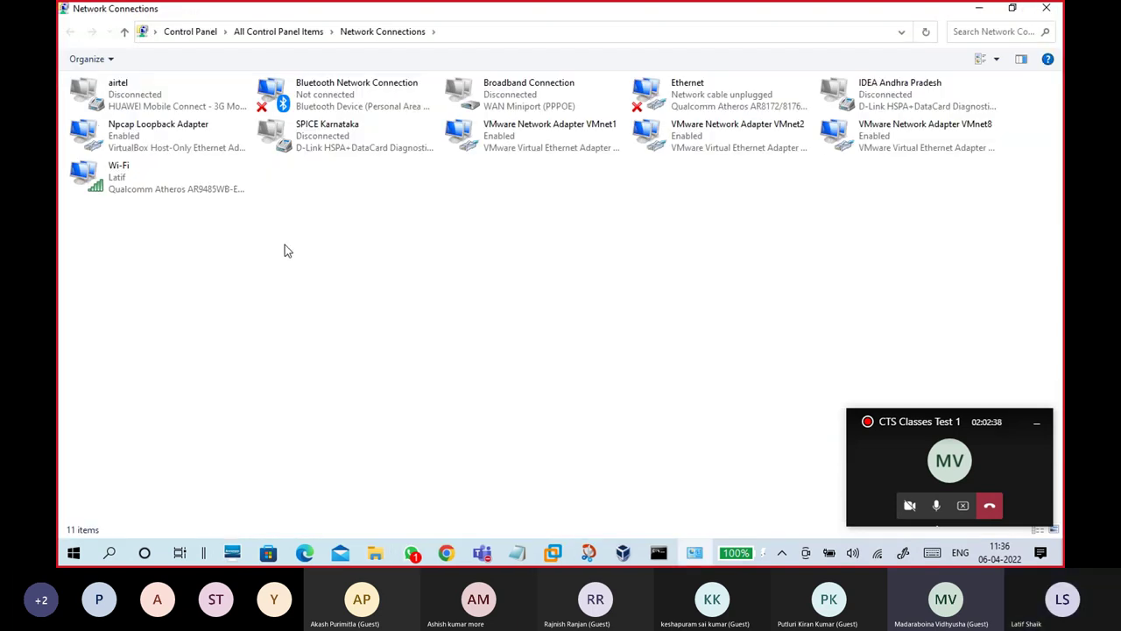
Step: Confirm the Npcap Loopback Adapter is the VirtualBox Host-Only adapter at 192.168.56.1, then minimize the list
{"action": "left_click", "coordinate": [197, 141]}
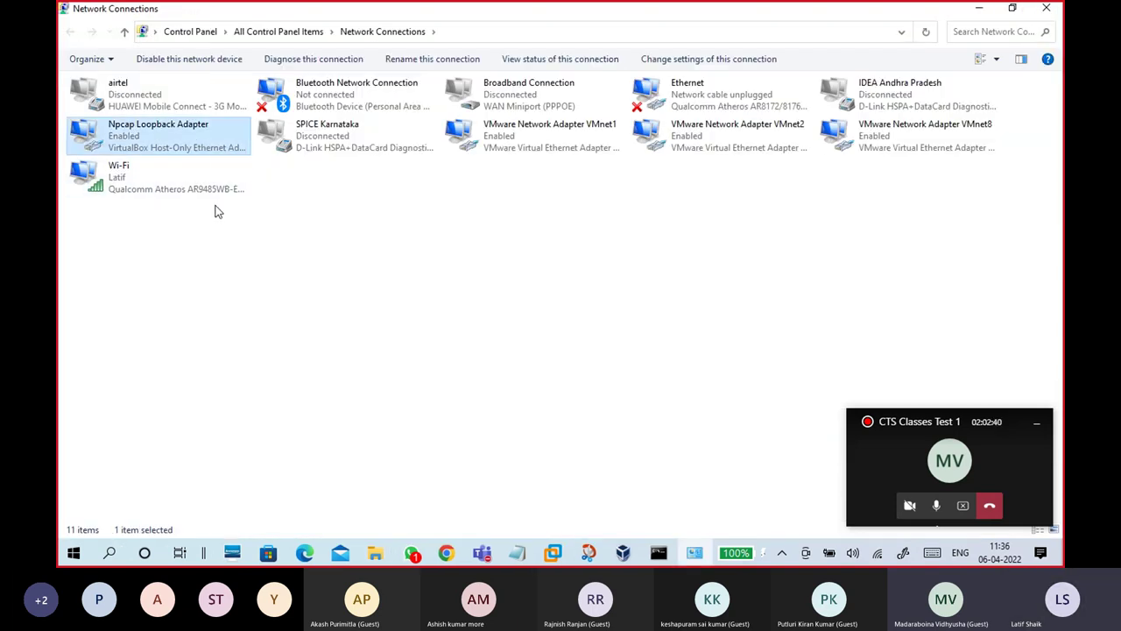
{"action": "double_click", "coordinate": [197, 140]}
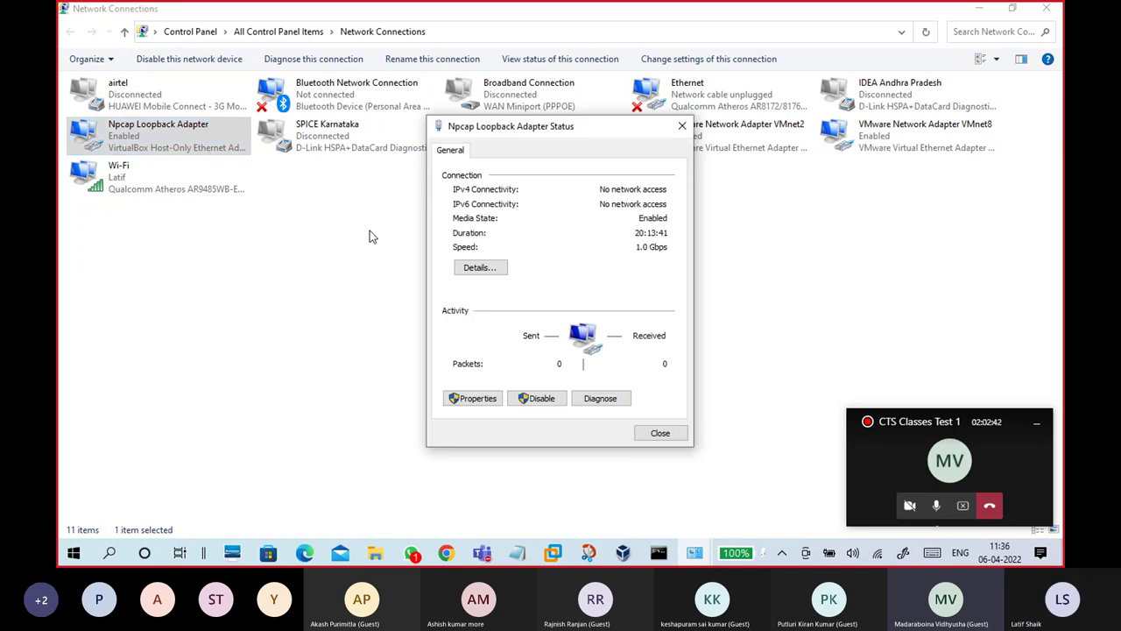
{"action": "left_click", "coordinate": [480, 267]}
{"action": "left_click", "coordinate": [602, 220]}
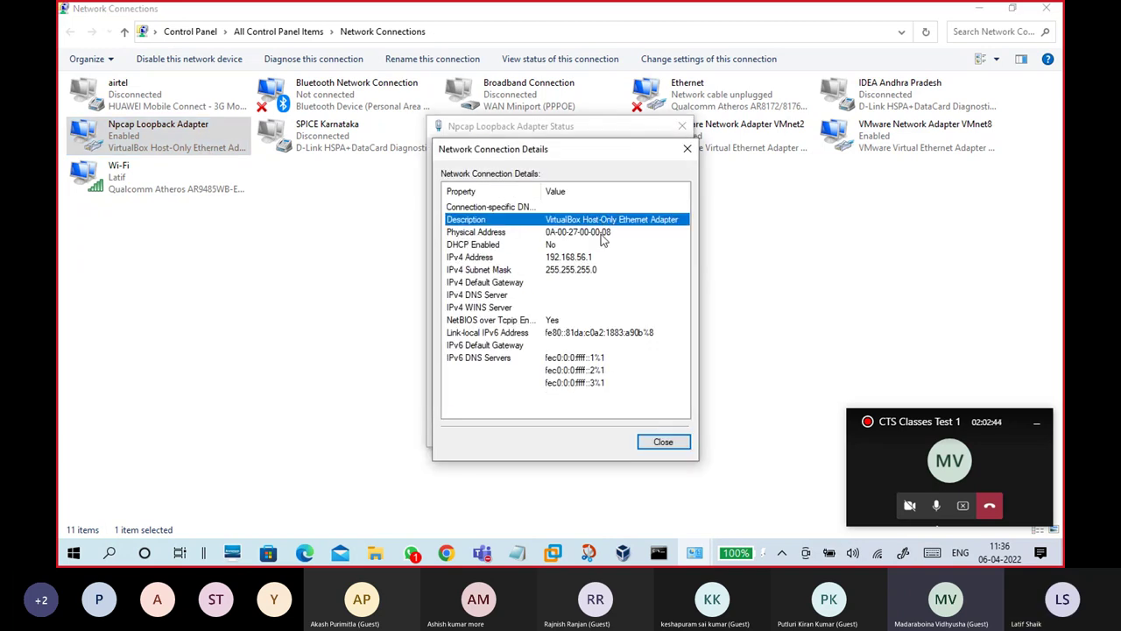
{"action": "left_click", "coordinate": [667, 444]}
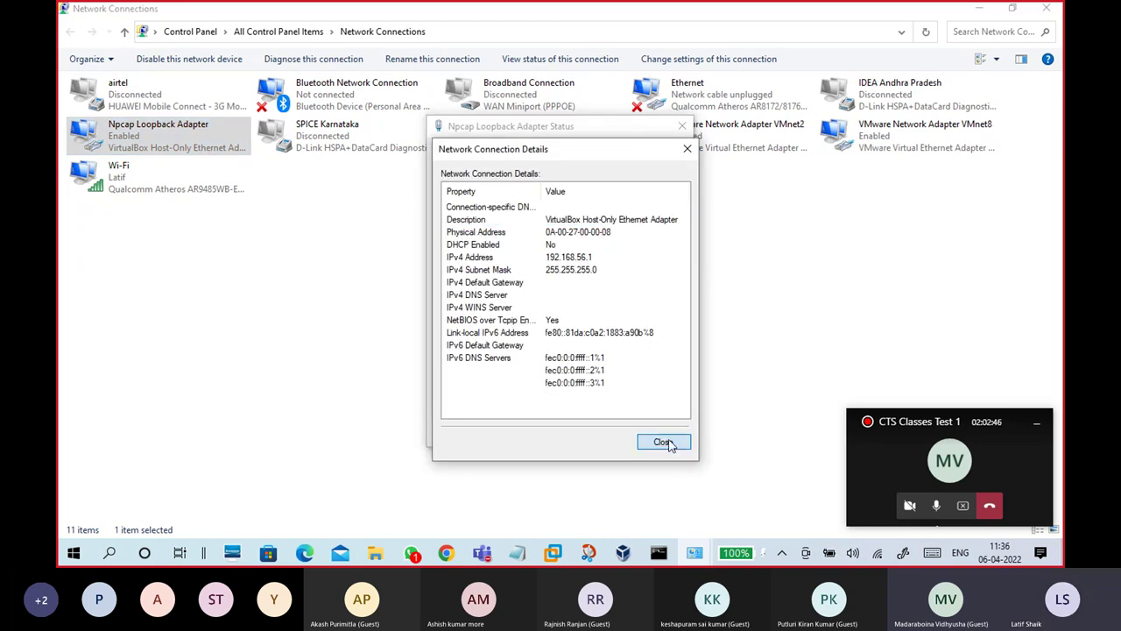
{"action": "left_click", "coordinate": [658, 434]}
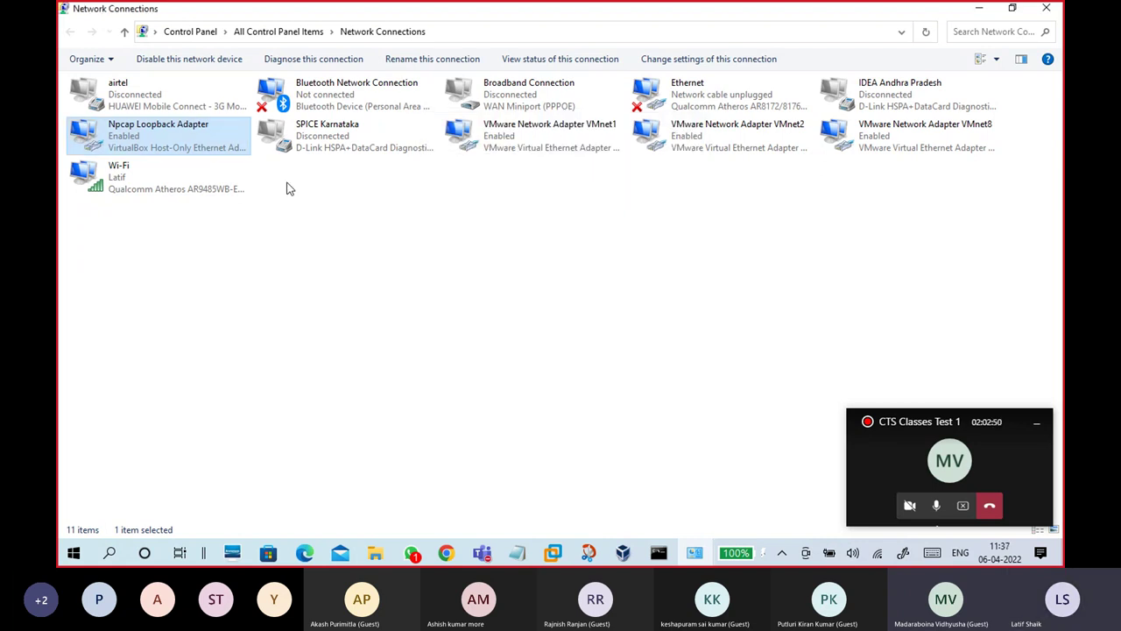
{"action": "left_click", "coordinate": [990, 9]}
Step: Retry starting WINS2, read the new session error details, and dismiss it
{"action": "left_click", "coordinate": [478, 60]}
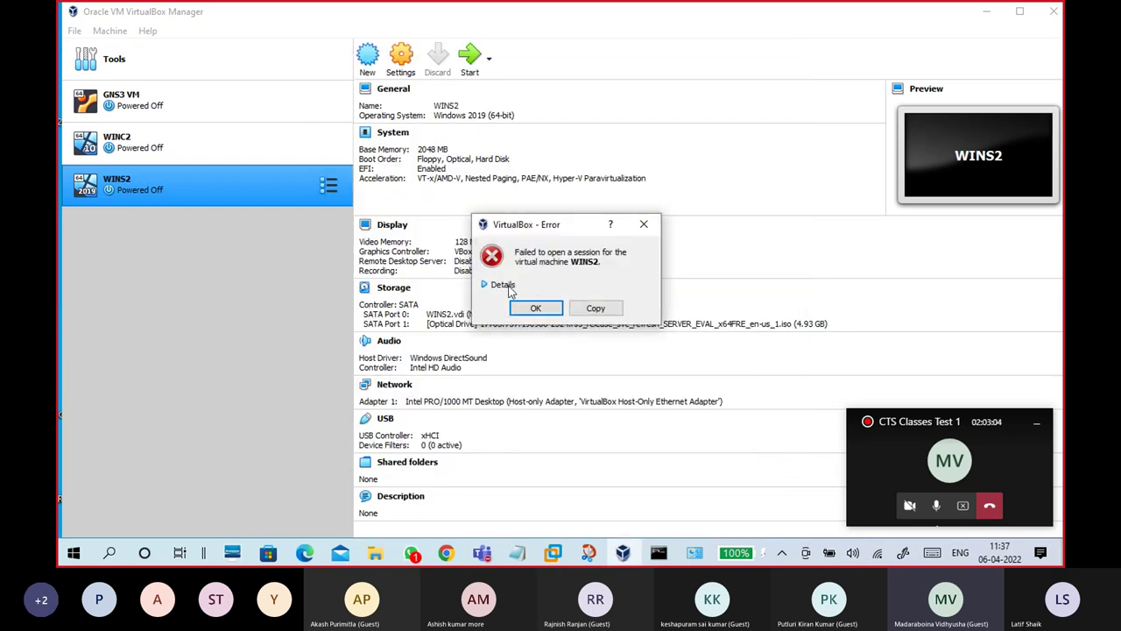
{"action": "left_click", "coordinate": [503, 285]}
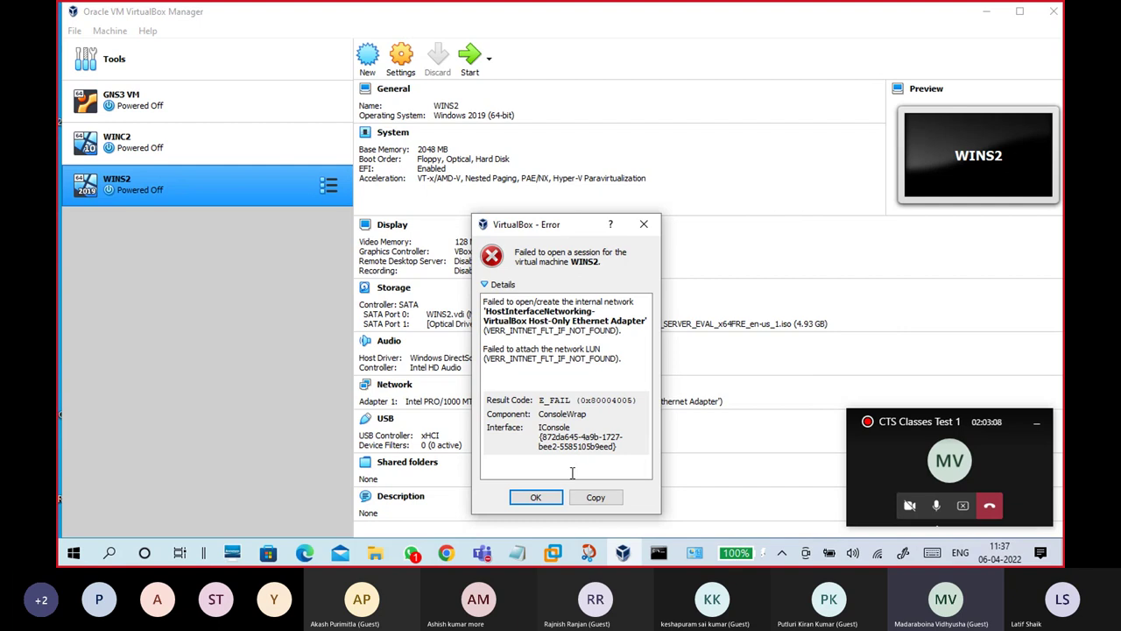
{"action": "left_click", "coordinate": [535, 496]}
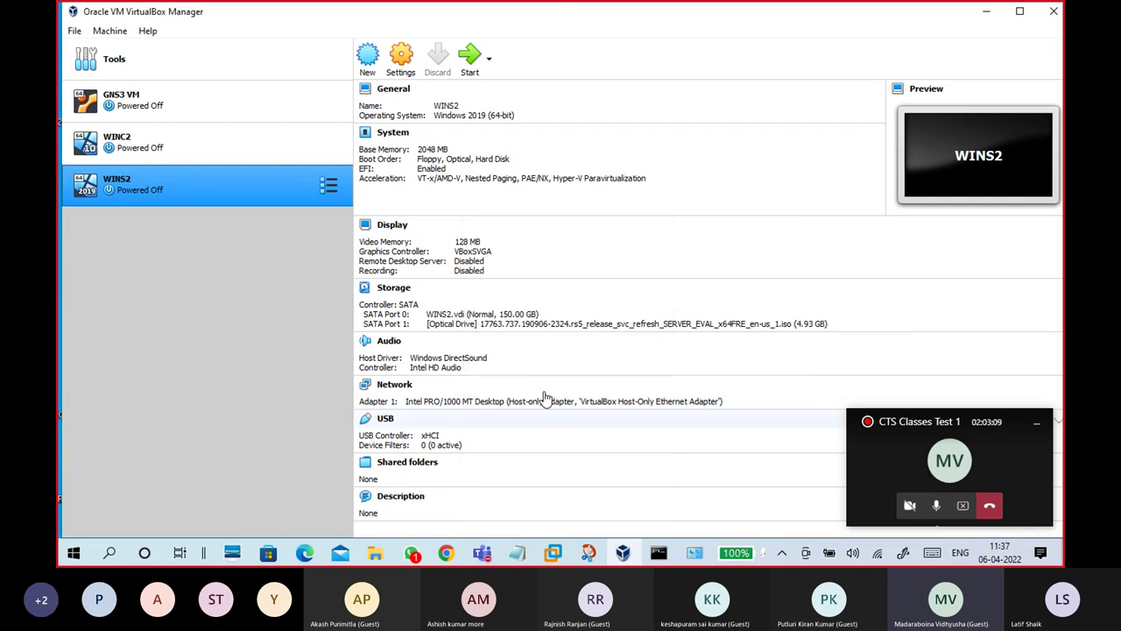
Step: Attach WINS2's Adapter 1 to Internal Network 'intnet' and save the settings
{"action": "left_click", "coordinate": [406, 77]}
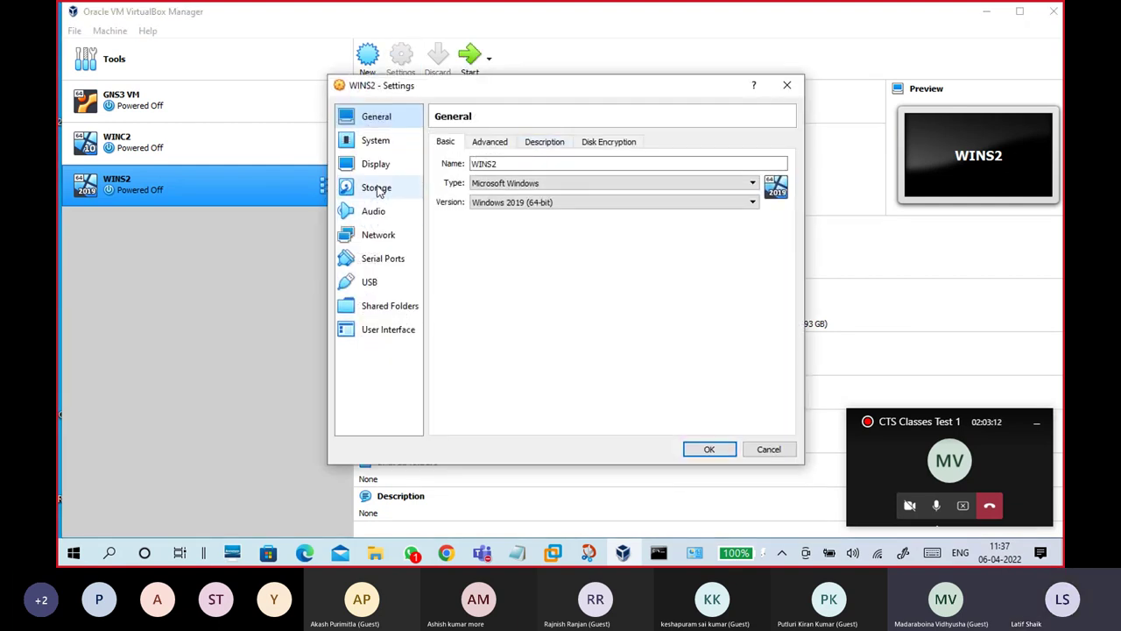
{"action": "left_click", "coordinate": [383, 238]}
{"action": "left_click", "coordinate": [583, 182]}
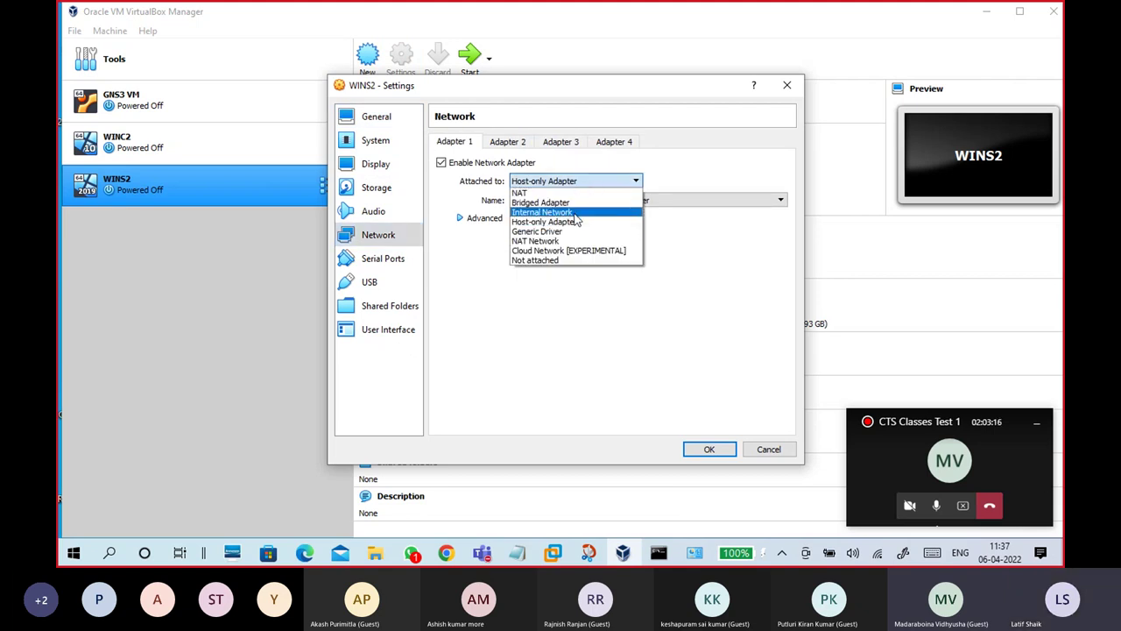
{"action": "left_click", "coordinate": [575, 213]}
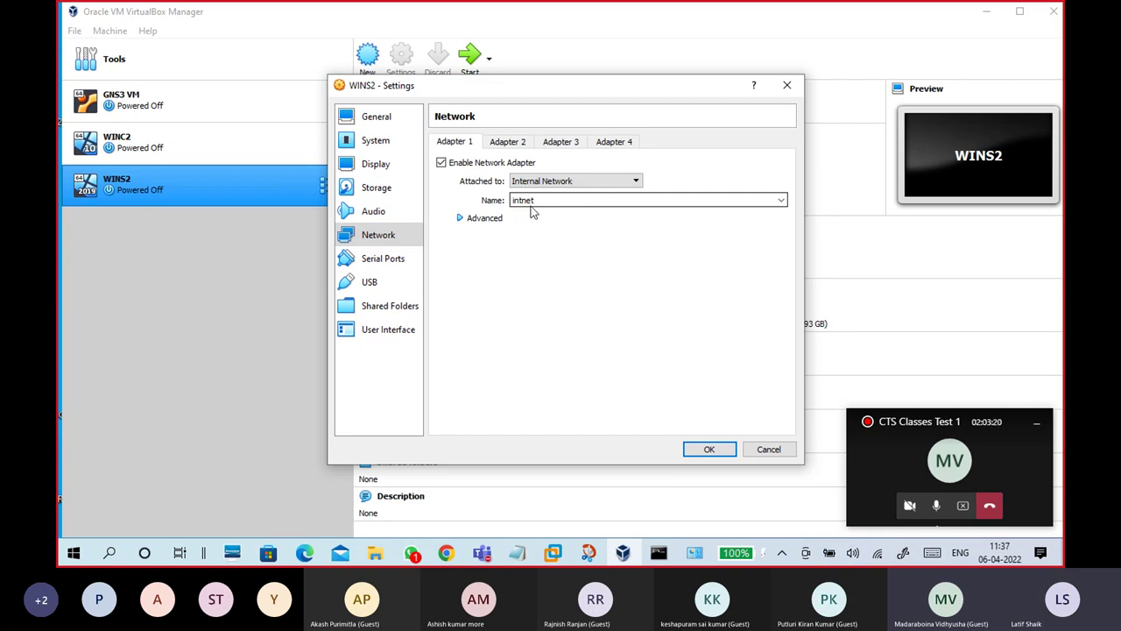
{"action": "left_click", "coordinate": [460, 218]}
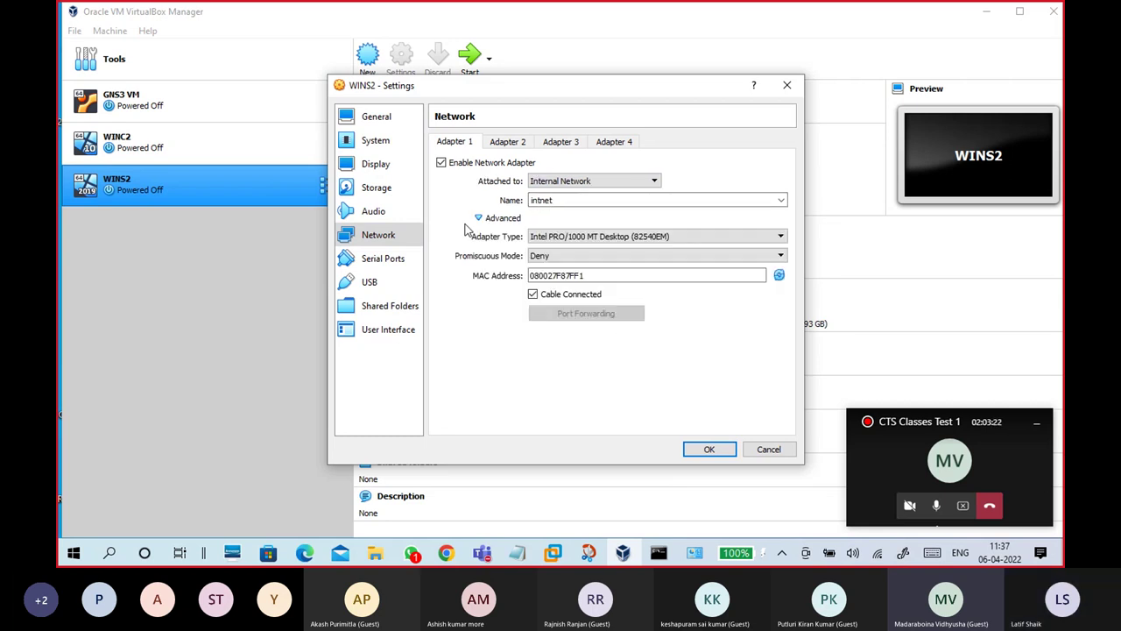
{"action": "left_click", "coordinate": [709, 449]}
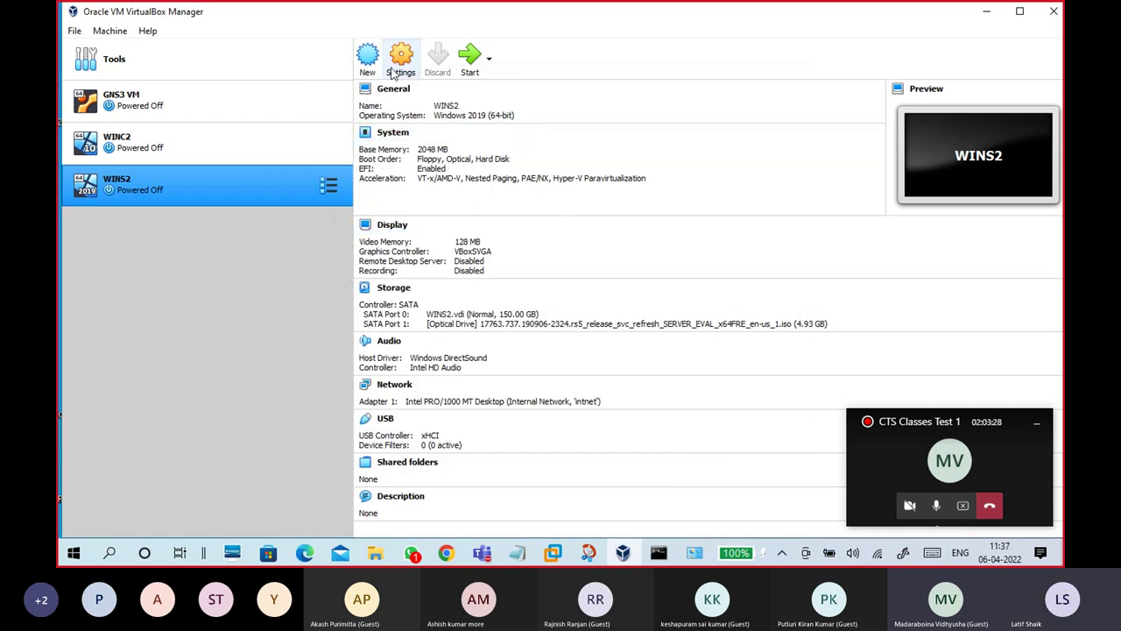
Step: Start WINS2 and restart it so it boots from the Windows Server installation disc
{"action": "left_click", "coordinate": [470, 58]}
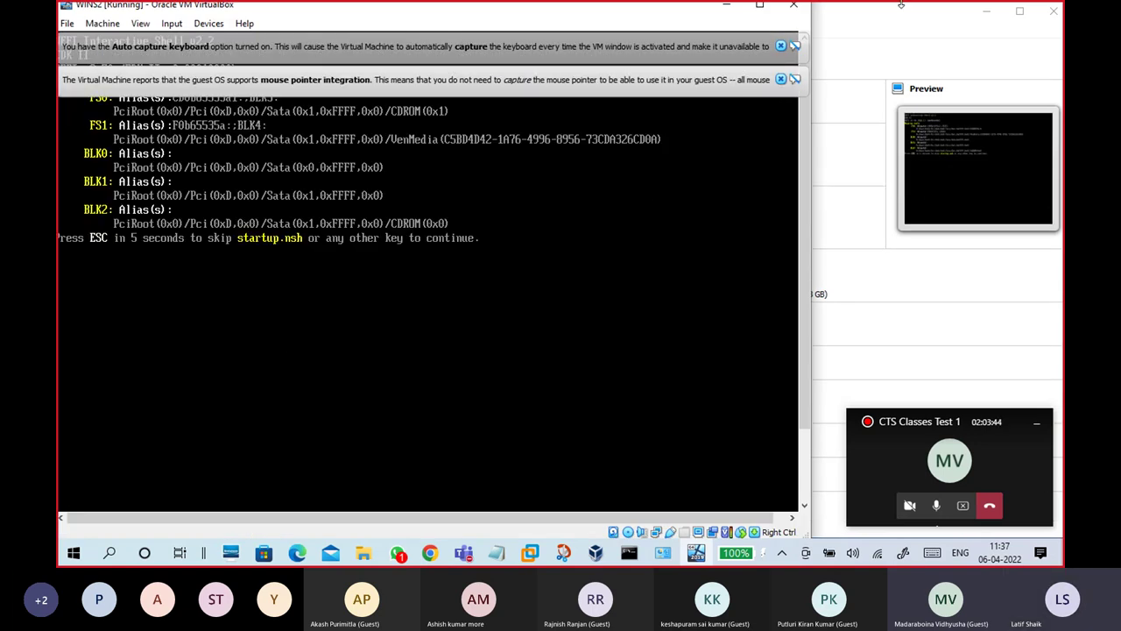
{"action": "left_click", "coordinate": [780, 47]}
{"action": "left_click", "coordinate": [780, 46]}
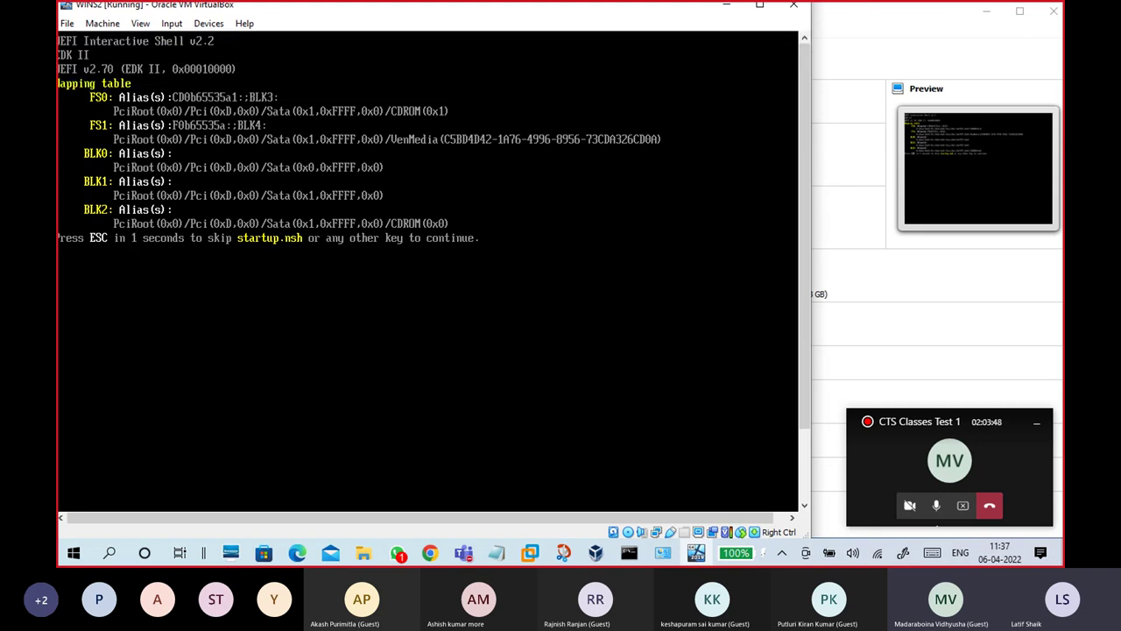
{"action": "key", "text": "Return"}
{"action": "key", "text": "Control_R+r"}
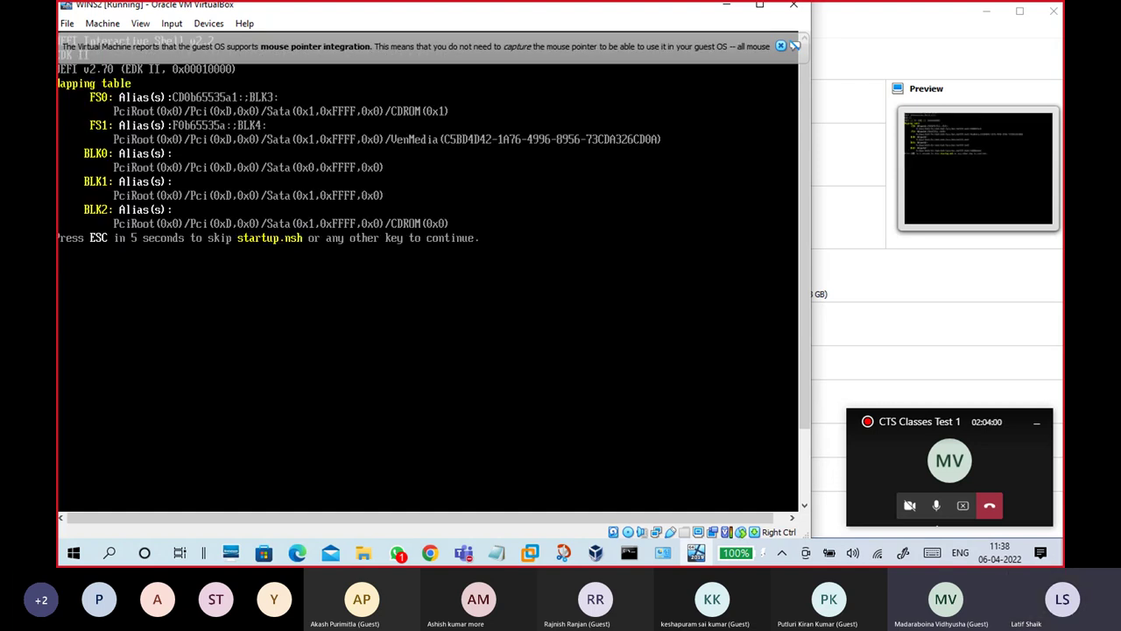
{"action": "key", "text": "Control_R+r"}
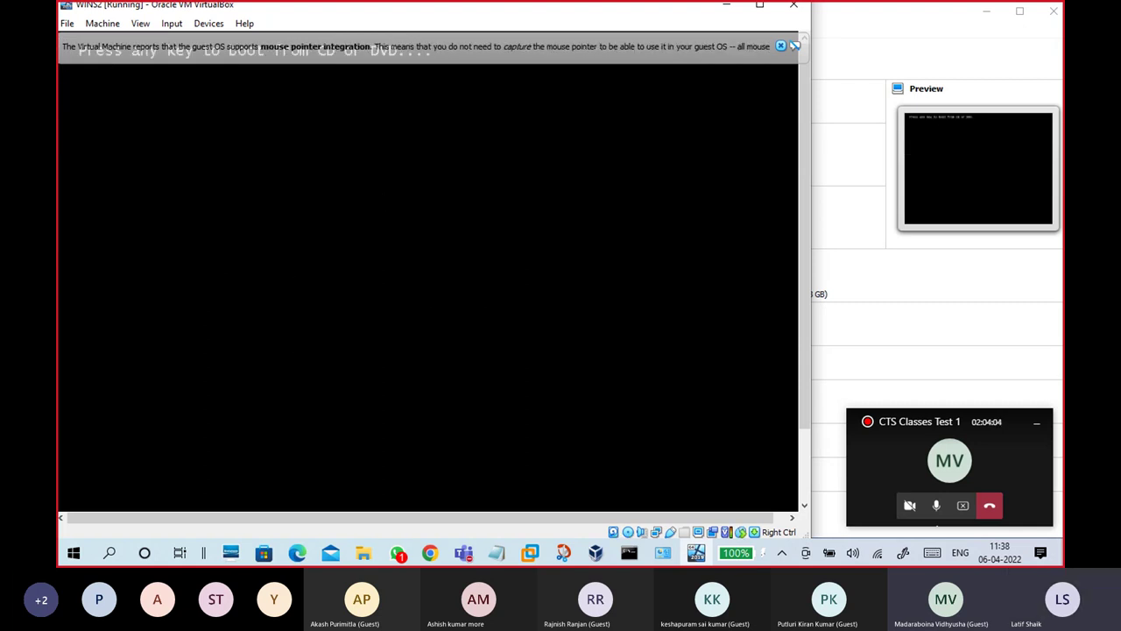
{"action": "key", "text": "Return"}
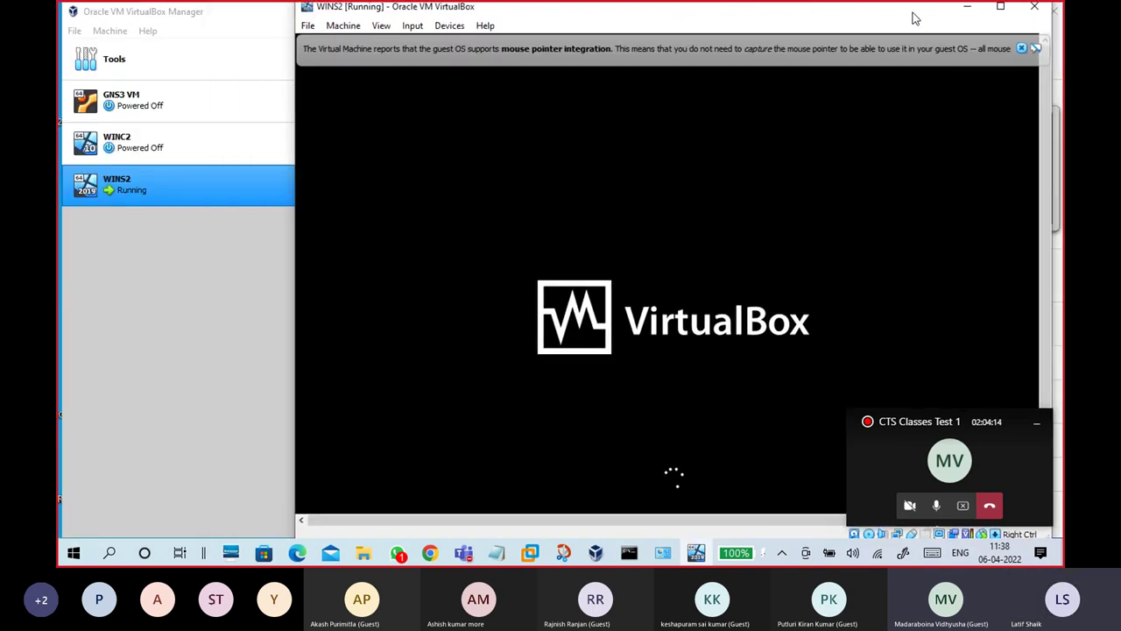
Step: Reposition the WINS2 window and minimize it once Setup's language screen appears
{"action": "left_click_drag", "start_coordinate": [915, 17], "coordinate": [842, 21]}
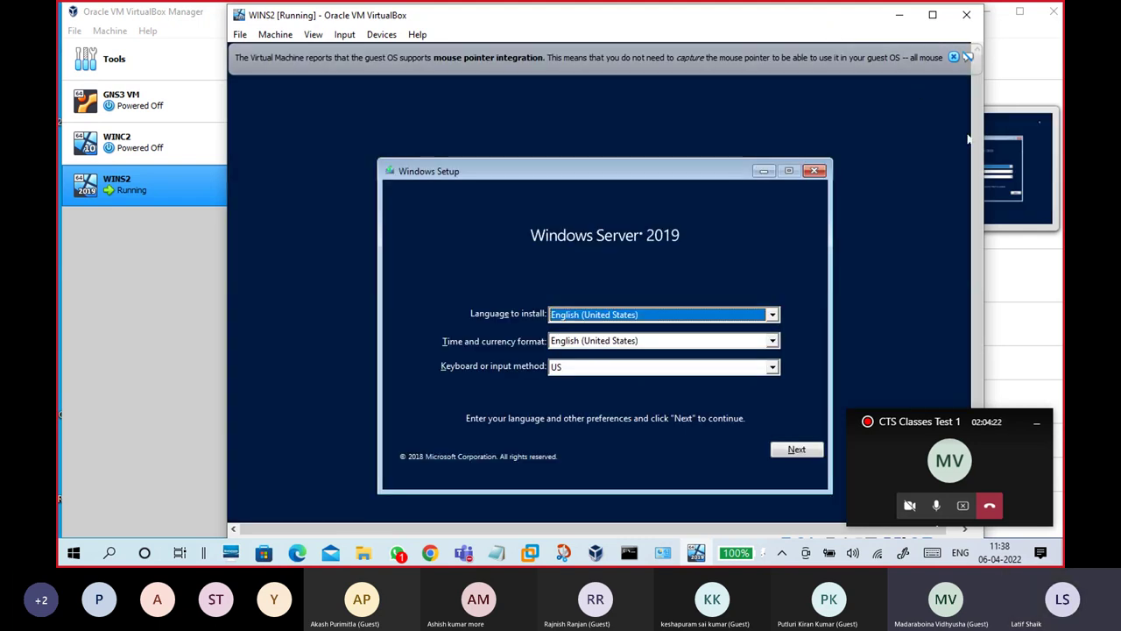
{"action": "left_click", "coordinate": [1037, 428]}
{"action": "left_click", "coordinate": [1038, 428]}
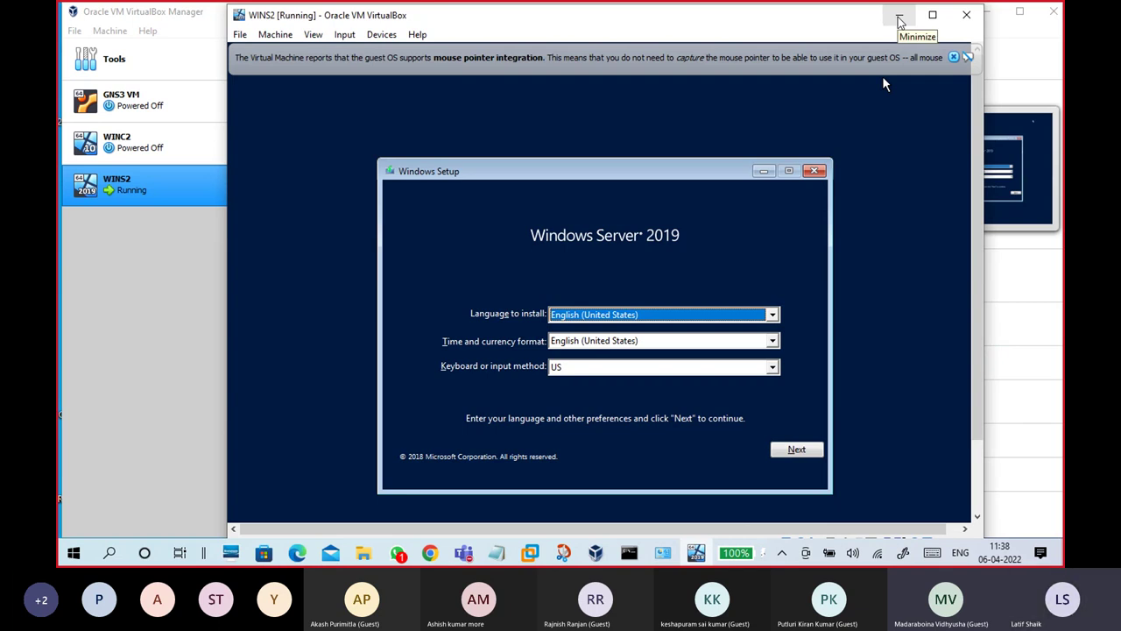
{"action": "left_click", "coordinate": [898, 17]}
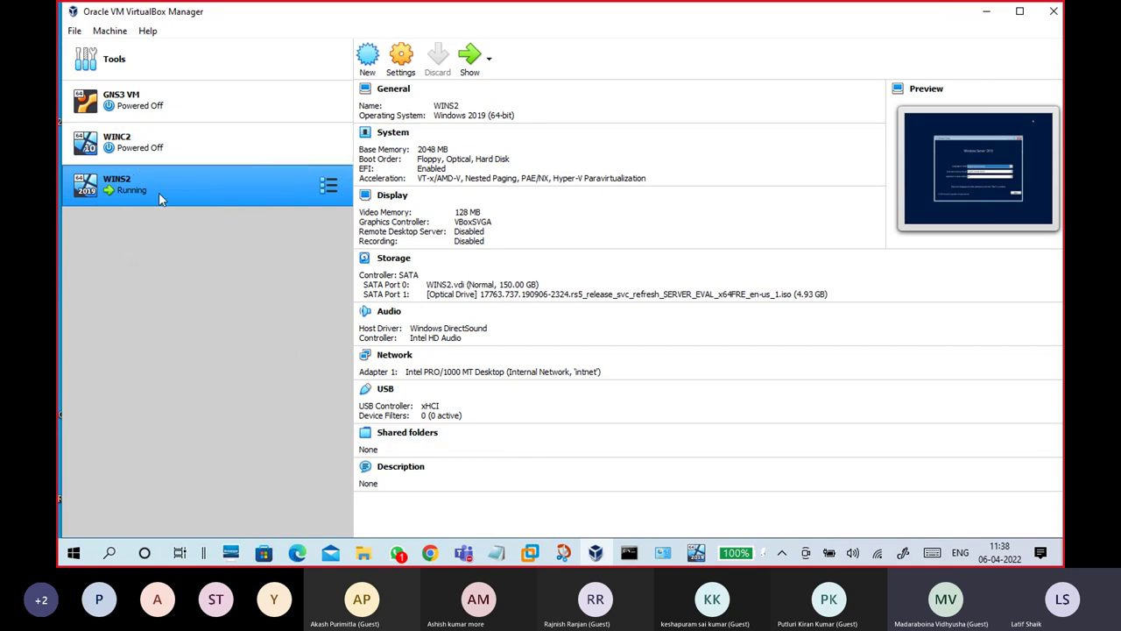
Step: Select WINC2 and attach its Adapter 1 to Internal Network 'intnet'
{"action": "left_click", "coordinate": [152, 149]}
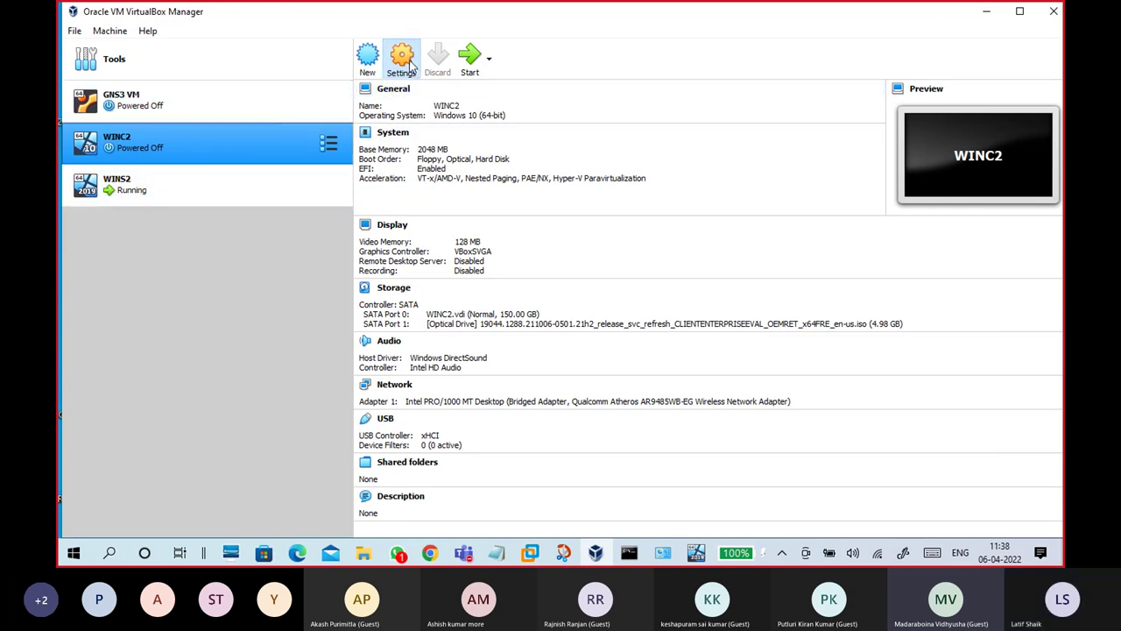
{"action": "left_click", "coordinate": [403, 59]}
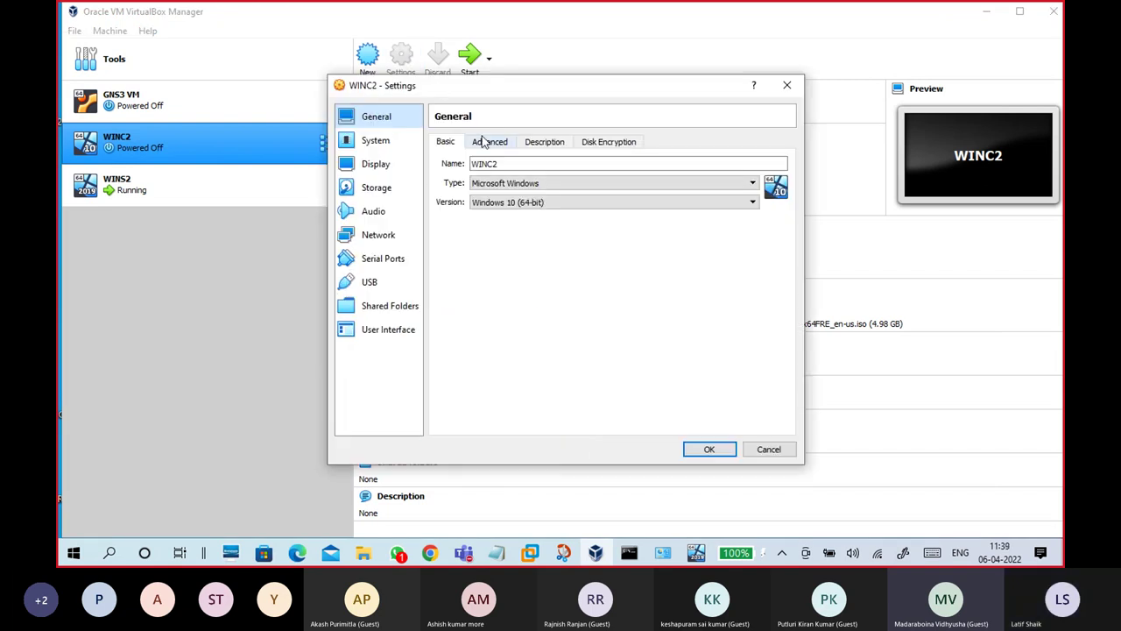
{"action": "left_click", "coordinate": [377, 236]}
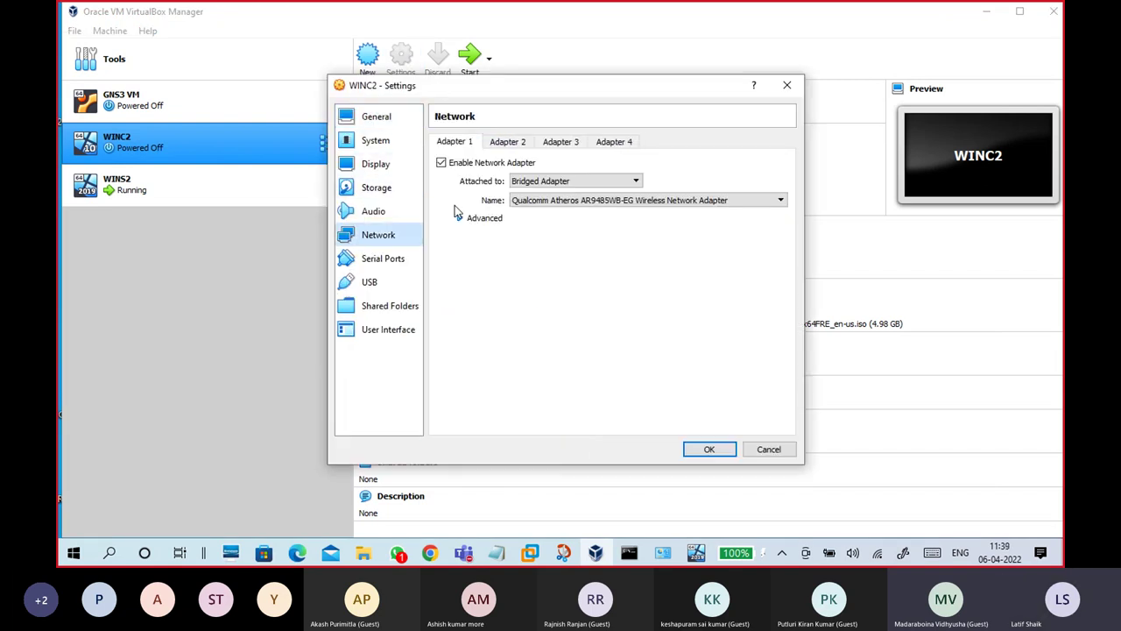
{"action": "left_click", "coordinate": [540, 182]}
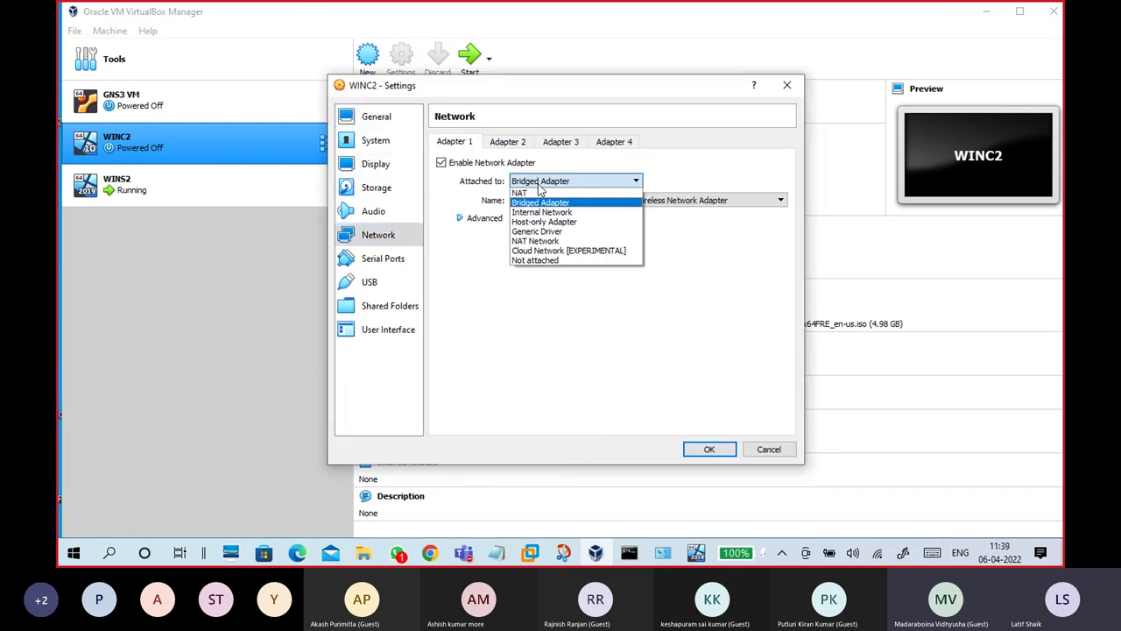
{"action": "left_click", "coordinate": [549, 212]}
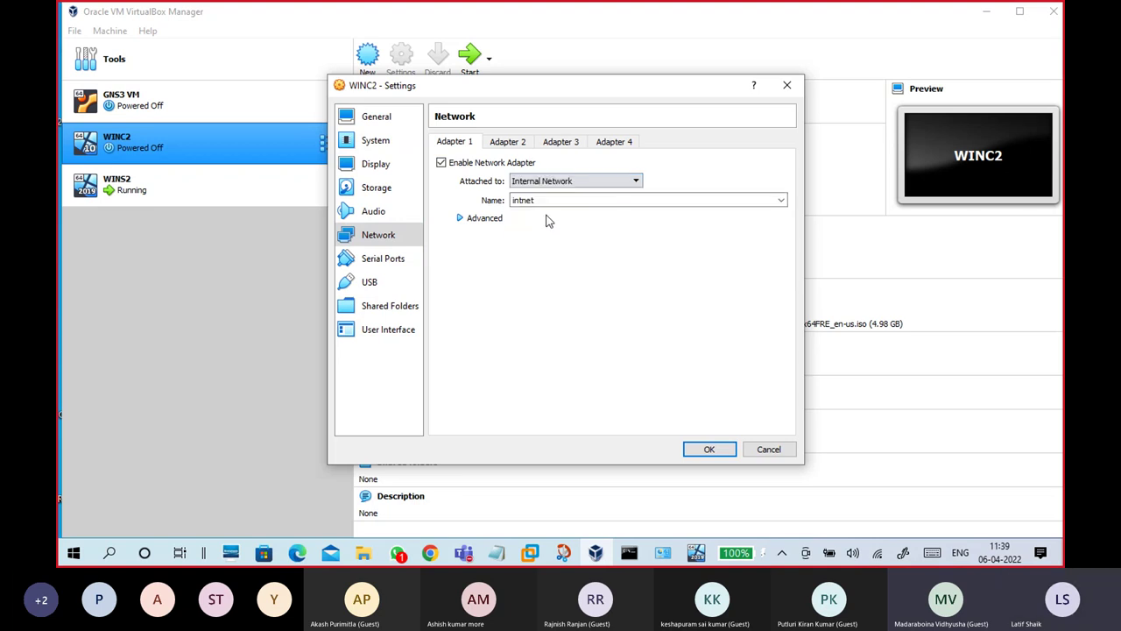
{"action": "left_click", "coordinate": [460, 219]}
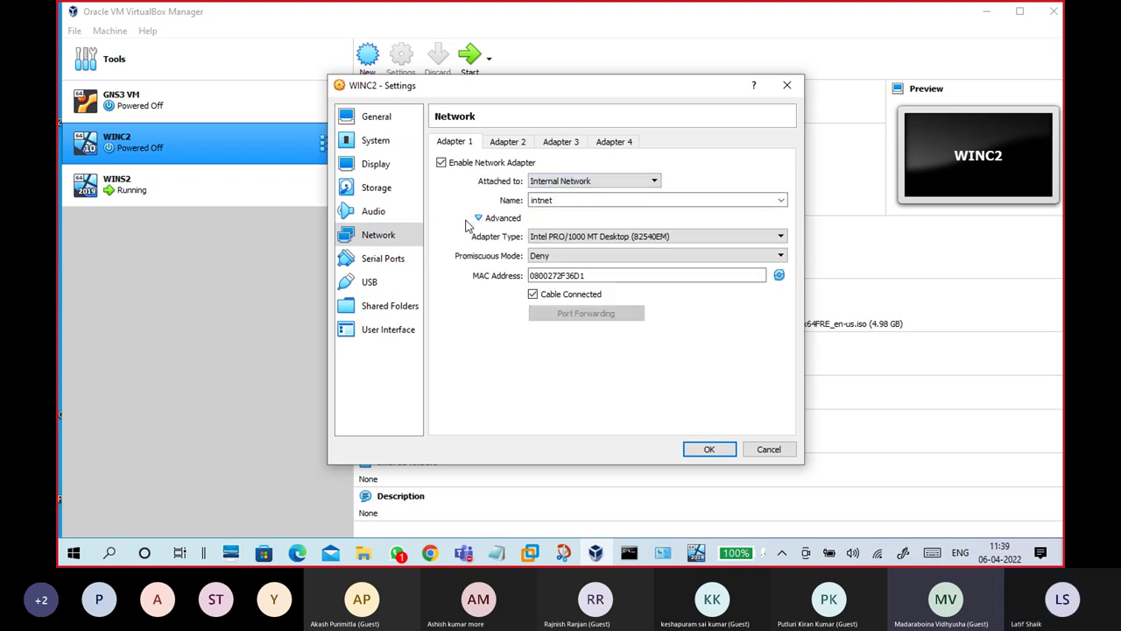
{"action": "left_click", "coordinate": [479, 219]}
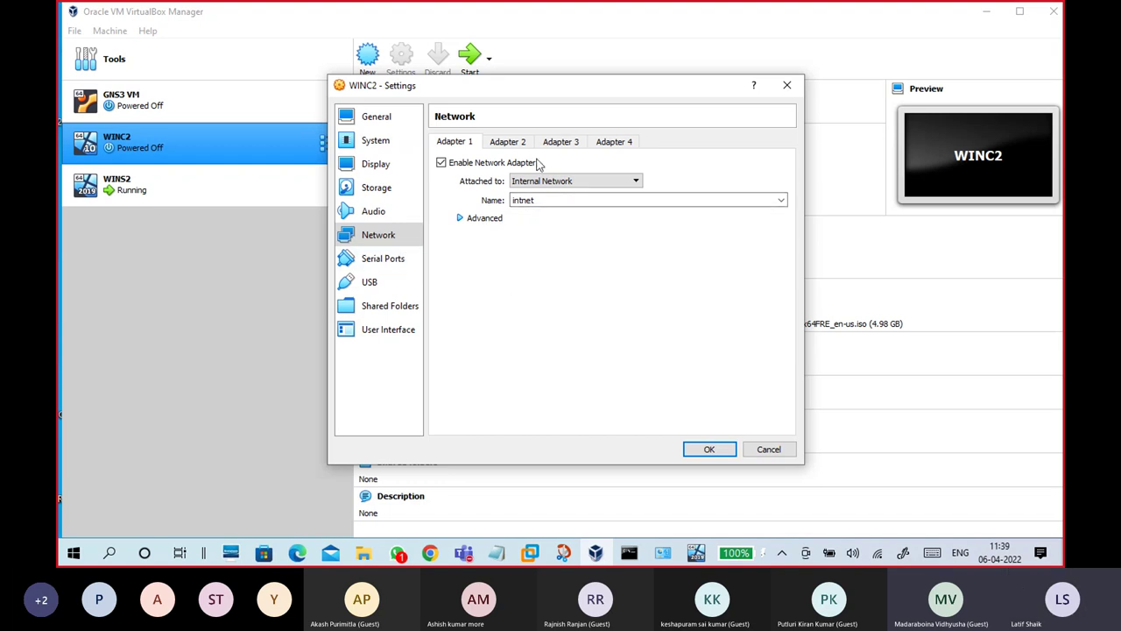
Step: Briefly switch to Host-only Adapter, return to Internal Network 'intnet', and save WINC2's settings
{"action": "left_click", "coordinate": [560, 180]}
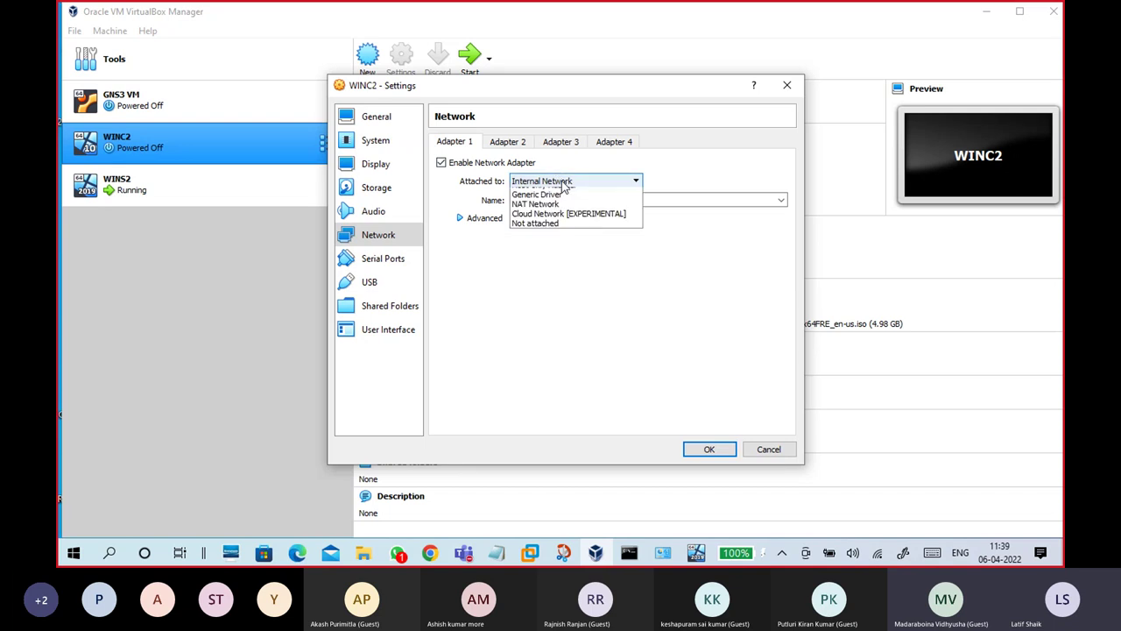
{"action": "left_click", "coordinate": [561, 224]}
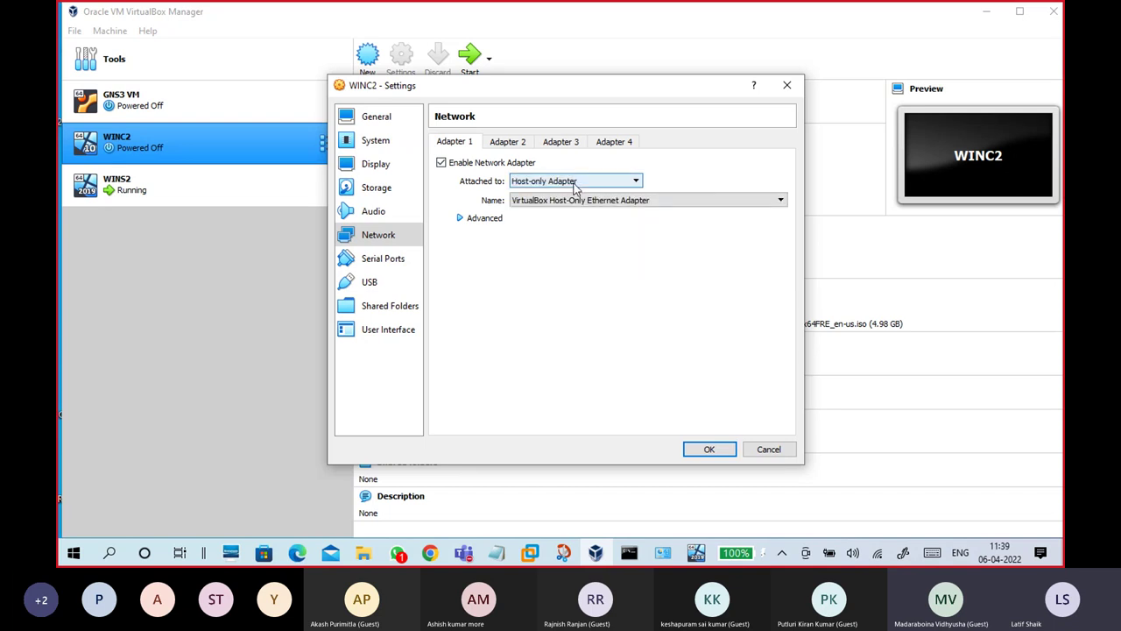
{"action": "left_click", "coordinate": [572, 184]}
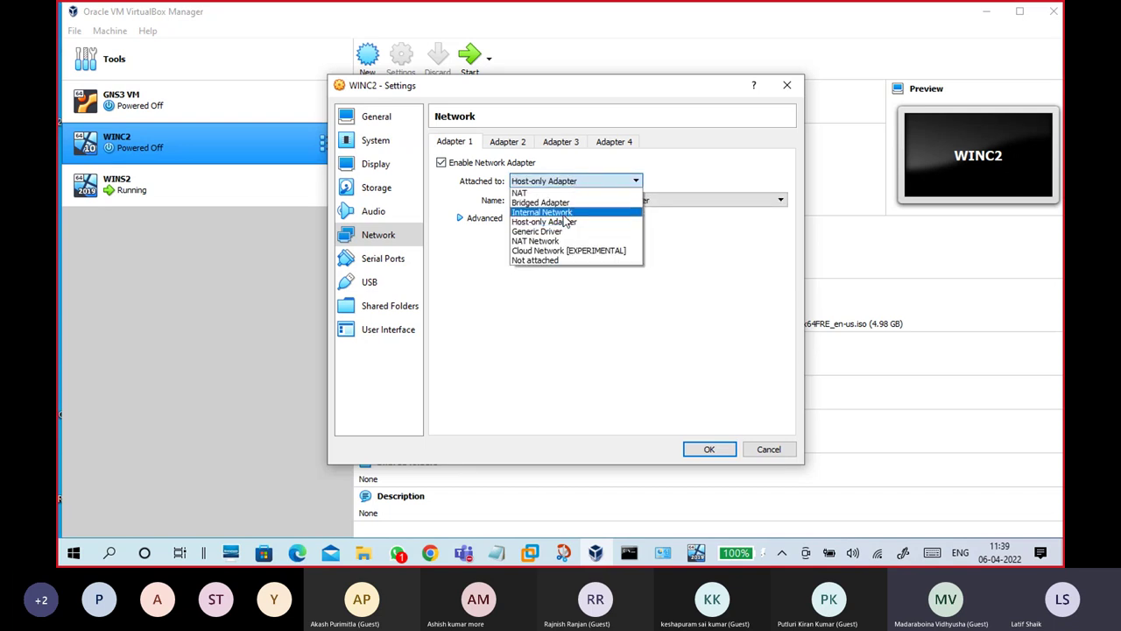
{"action": "left_click", "coordinate": [563, 212]}
{"action": "left_click", "coordinate": [578, 199]}
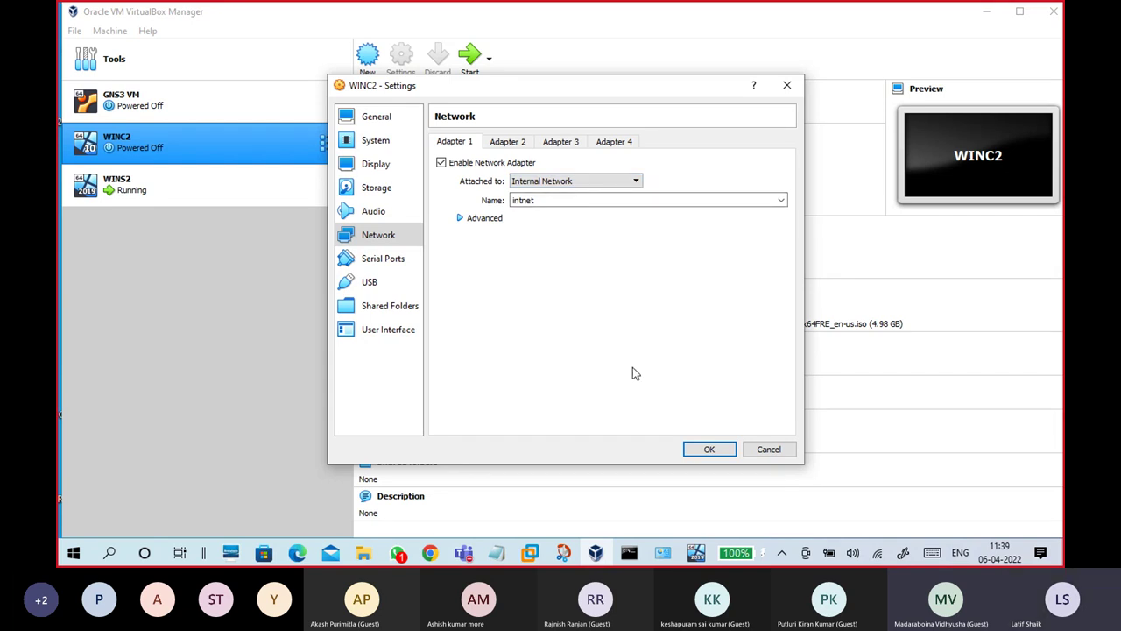
{"action": "left_click", "coordinate": [701, 450]}
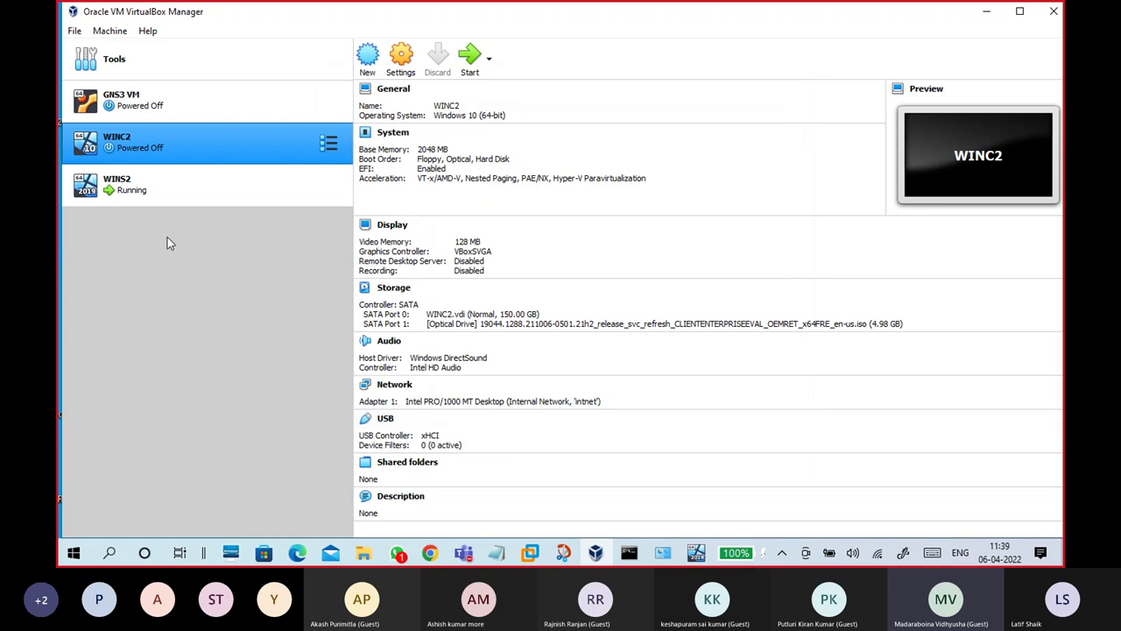
Step: Compare WINS2 and WINC2, both on Internal Network 'intnet', then minimize the Manager
{"action": "left_click", "coordinate": [171, 172]}
{"action": "left_click", "coordinate": [171, 147]}
{"action": "left_click", "coordinate": [178, 178]}
{"action": "left_click", "coordinate": [181, 148]}
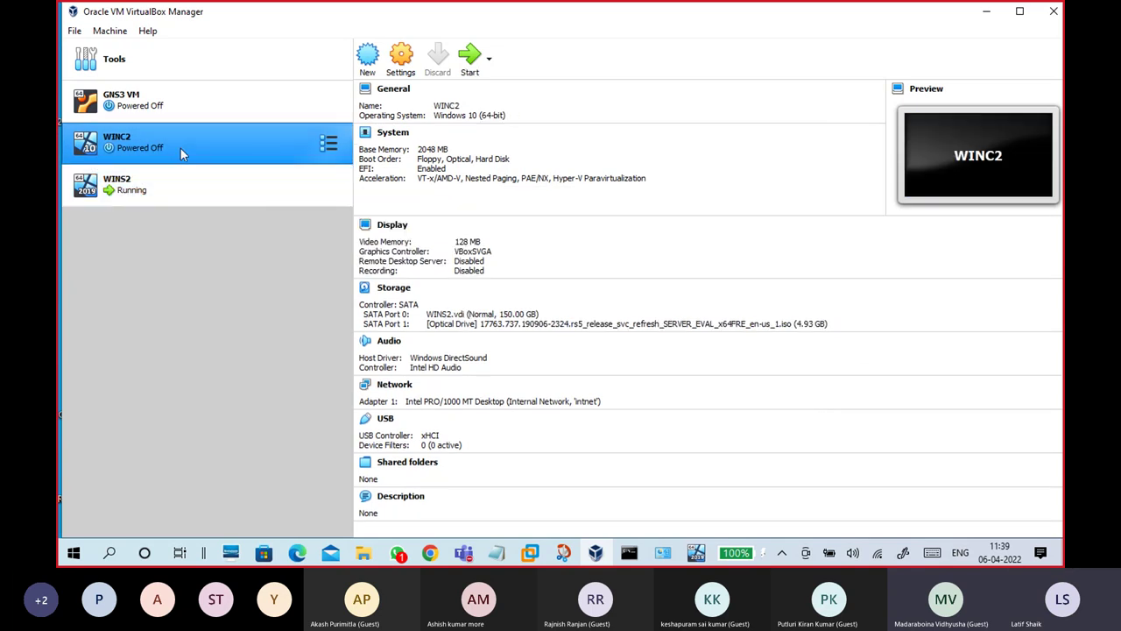
{"action": "left_click", "coordinate": [186, 180]}
{"action": "left_click", "coordinate": [185, 143]}
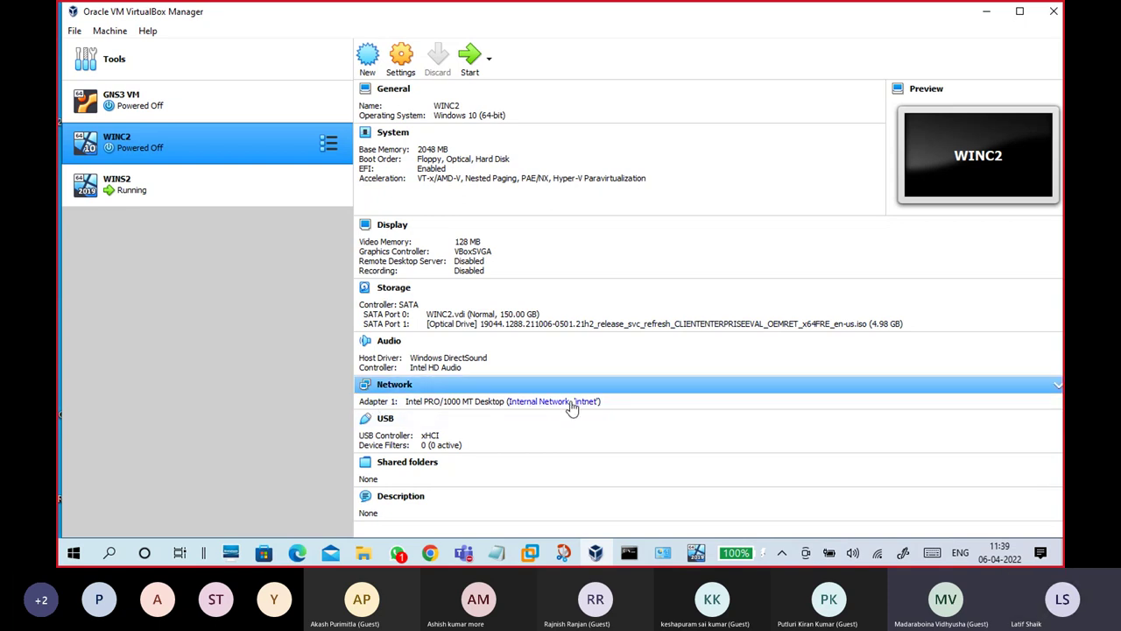
{"action": "left_click", "coordinate": [152, 191]}
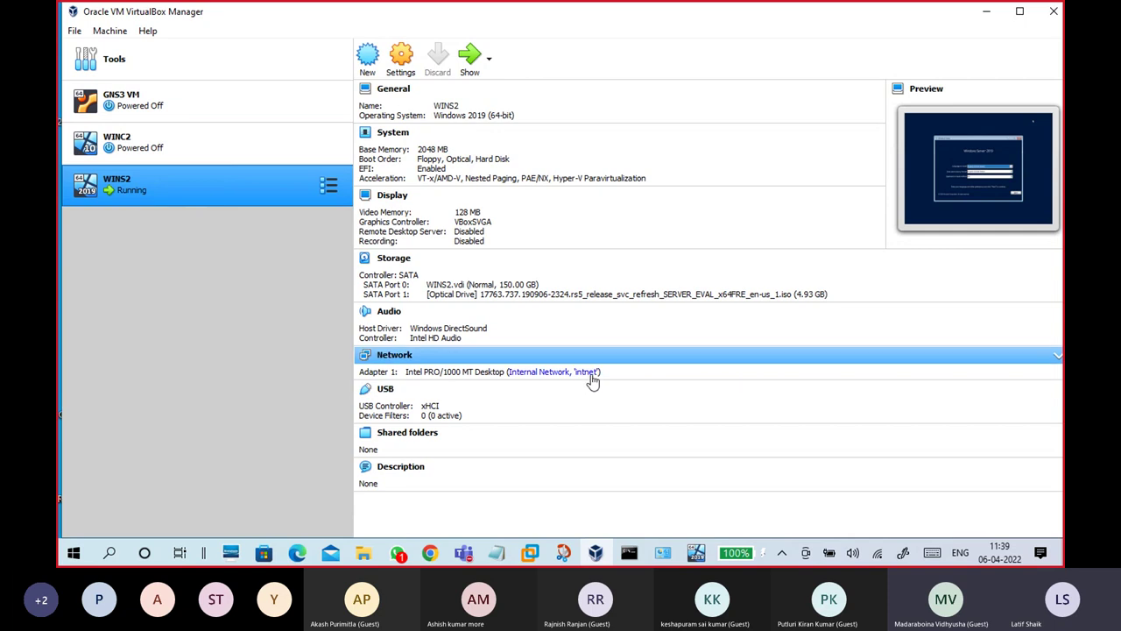
{"action": "left_click", "coordinate": [986, 12]}
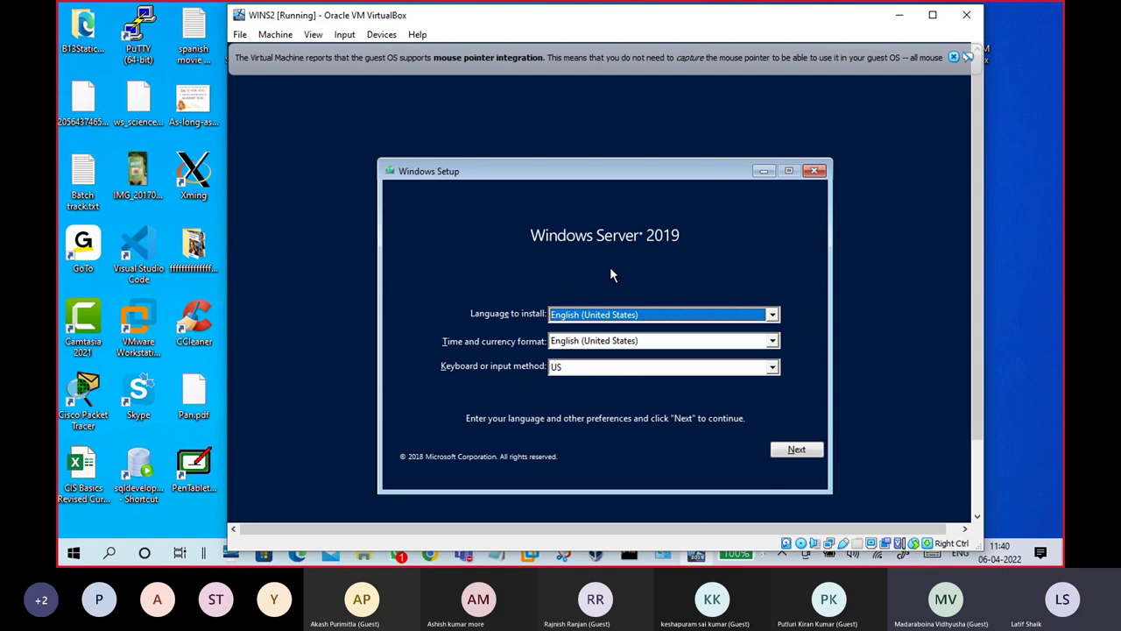
Step: Browse the time and currency format list, keep English (United States), and dismiss the pointer notice
{"action": "left_click", "coordinate": [658, 350]}
{"action": "scroll", "coordinate": [655, 390], "scroll_direction": "up", "scroll_amount": 8}
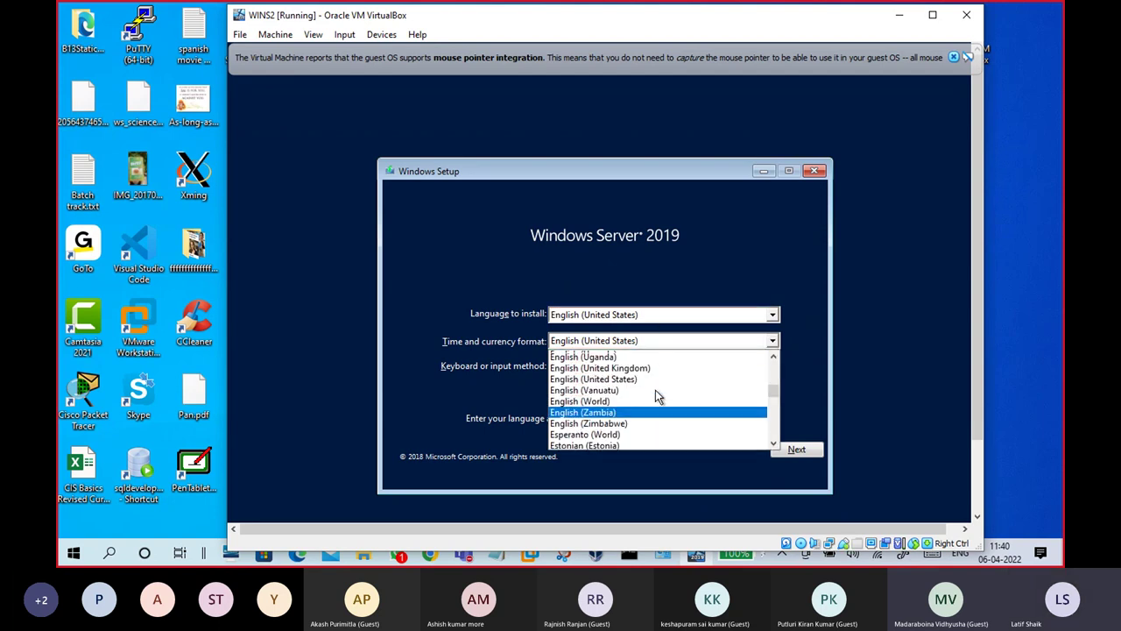
{"action": "scroll", "coordinate": [655, 390], "scroll_direction": "up", "scroll_amount": 20}
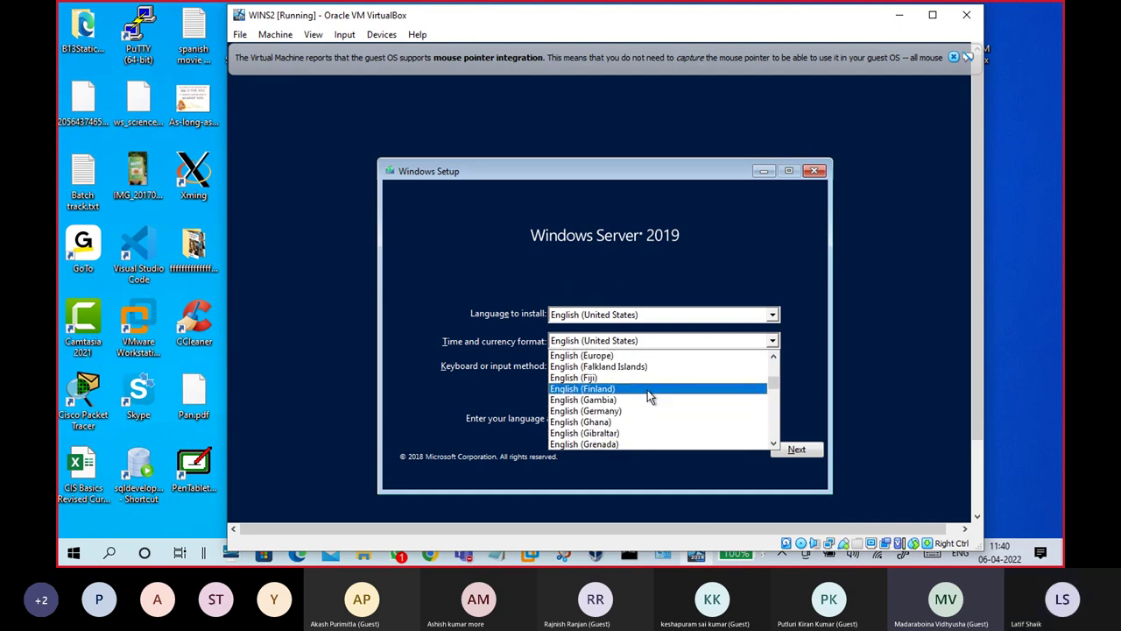
{"action": "left_click", "coordinate": [627, 169]}
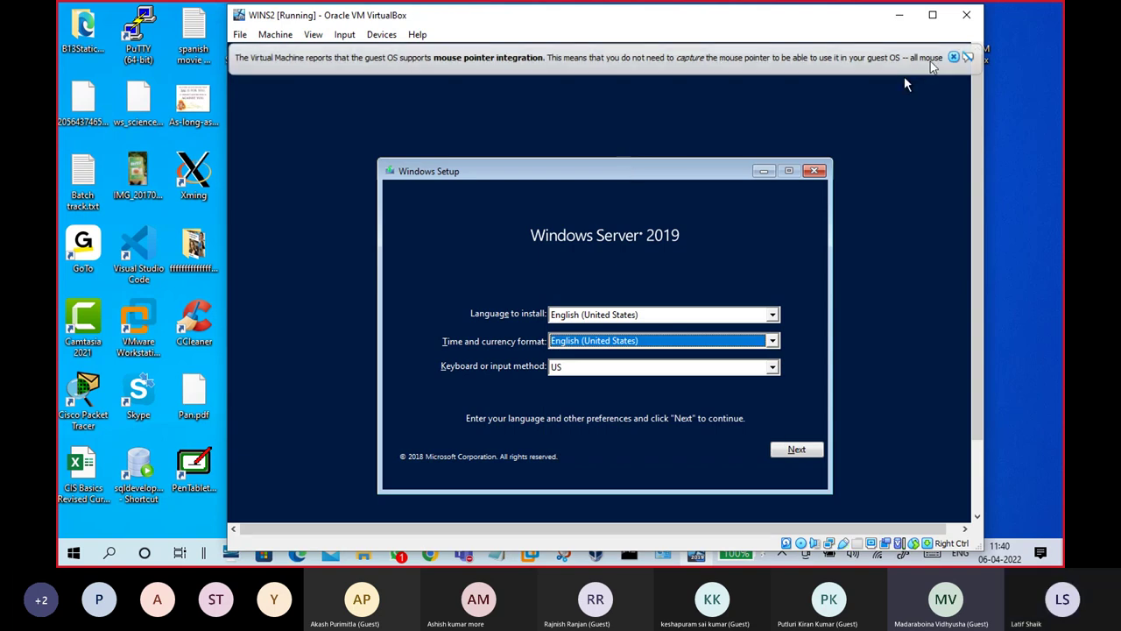
{"action": "left_click", "coordinate": [953, 57]}
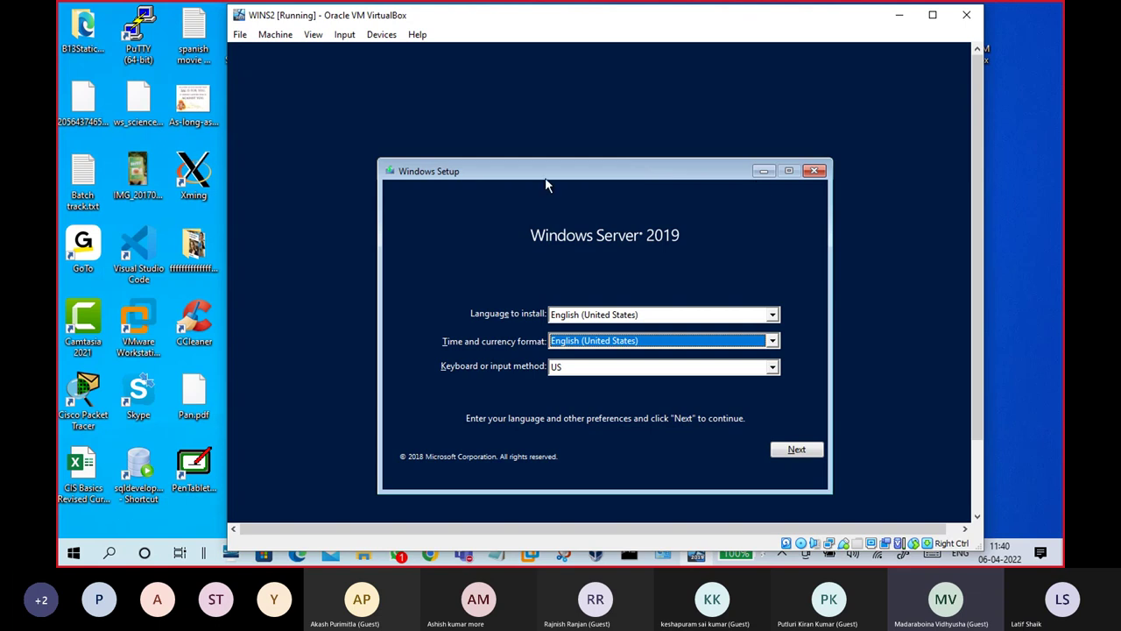
Step: Choose English (India) as the time and currency format and continue
{"action": "left_click", "coordinate": [587, 346]}
{"action": "scroll", "coordinate": [618, 394], "scroll_direction": "down", "scroll_amount": 10}
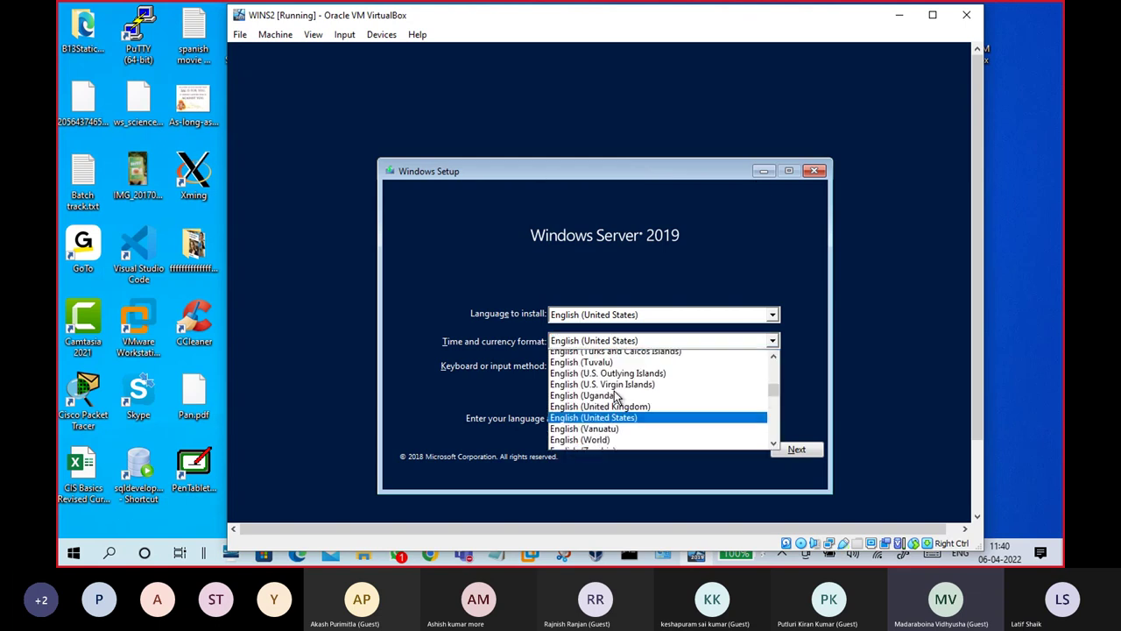
{"action": "scroll", "coordinate": [622, 403], "scroll_direction": "up", "scroll_amount": 7}
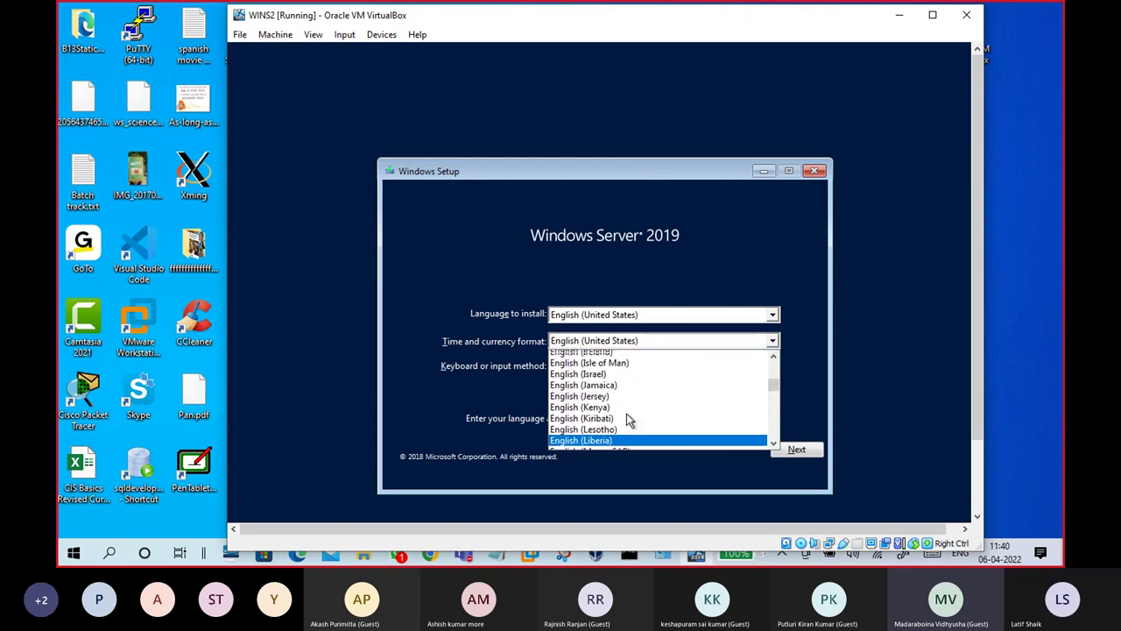
{"action": "left_click", "coordinate": [618, 433]}
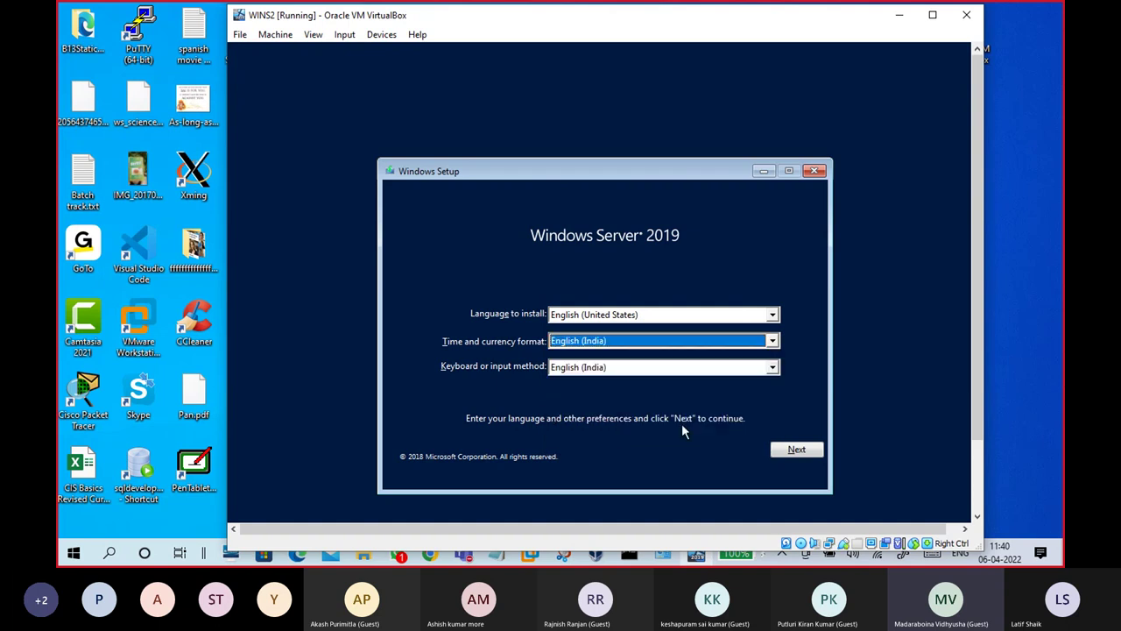
{"action": "left_click", "coordinate": [792, 451]}
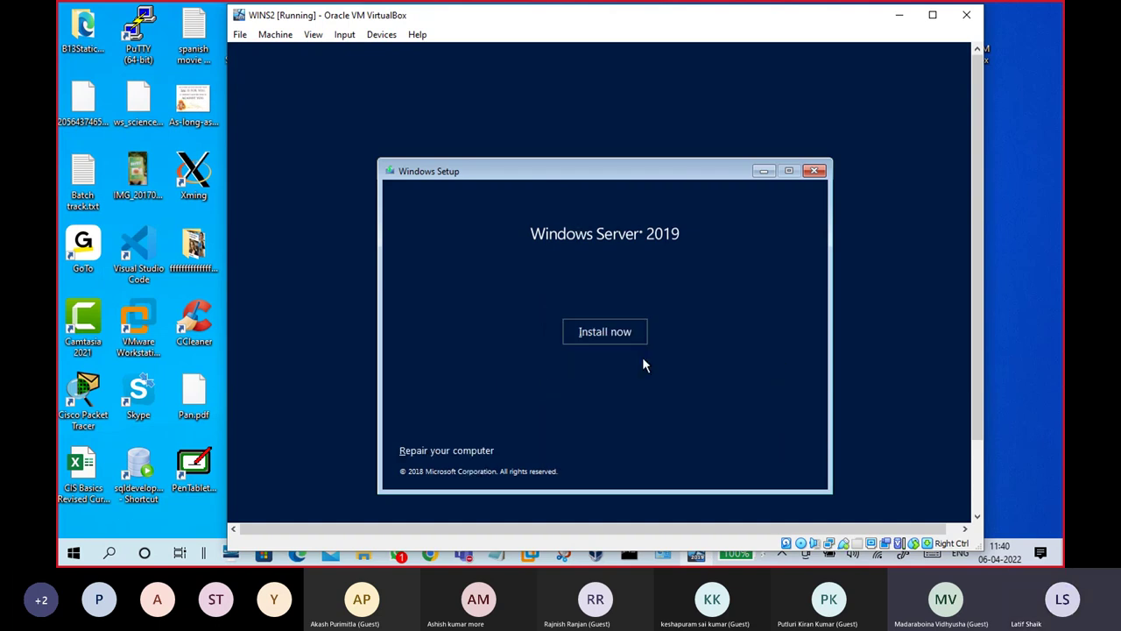
Step: Begin installation, choose Datacenter Evaluation (Desktop Experience), and accept the license terms
{"action": "left_click", "coordinate": [613, 335]}
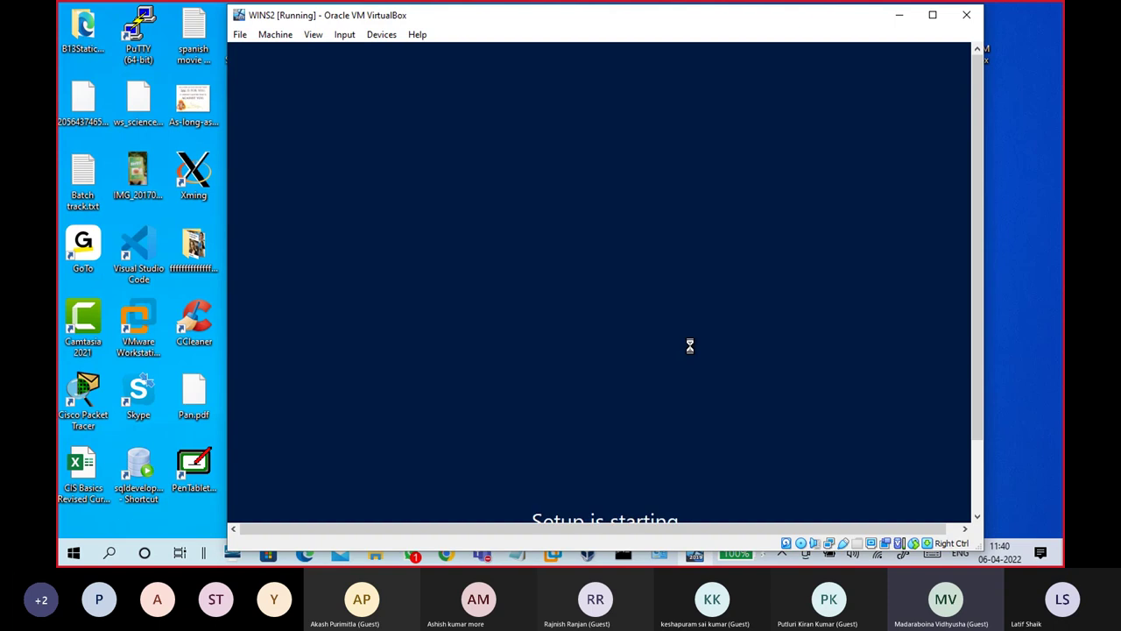
{"action": "left_click_drag", "start_coordinate": [976, 212], "coordinate": [972, 241]}
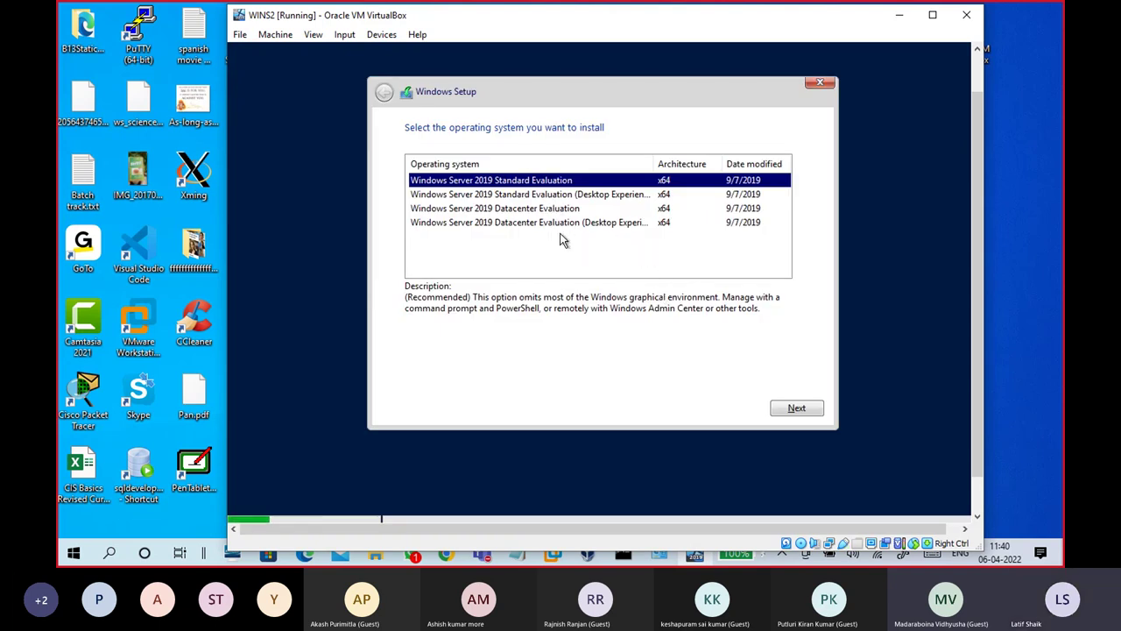
{"action": "left_click", "coordinate": [561, 223]}
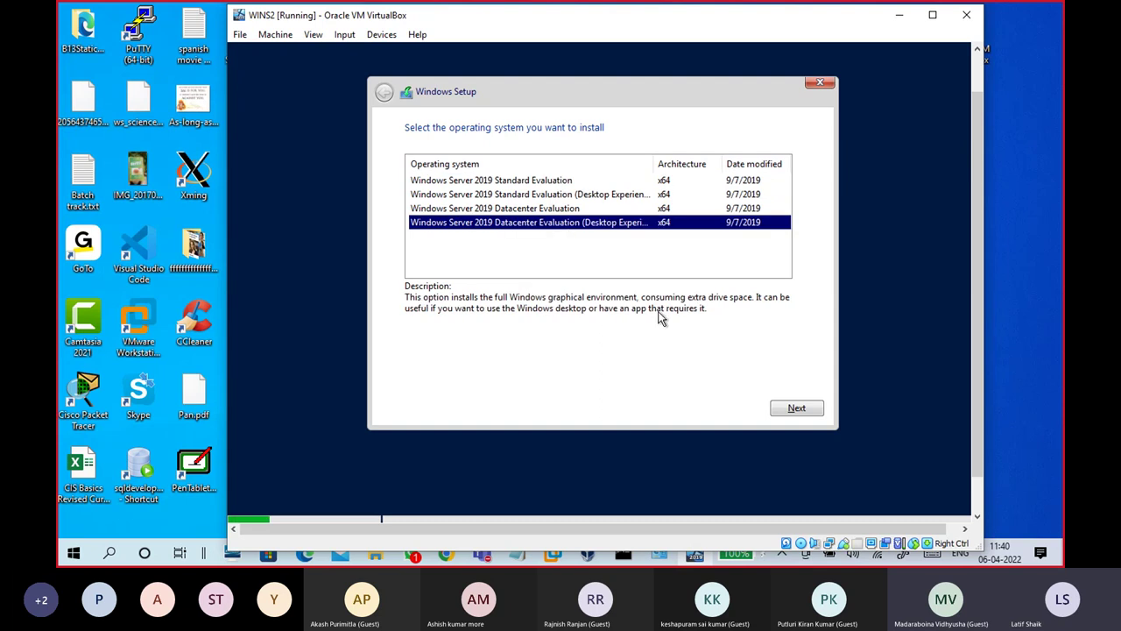
{"action": "left_click", "coordinate": [796, 408]}
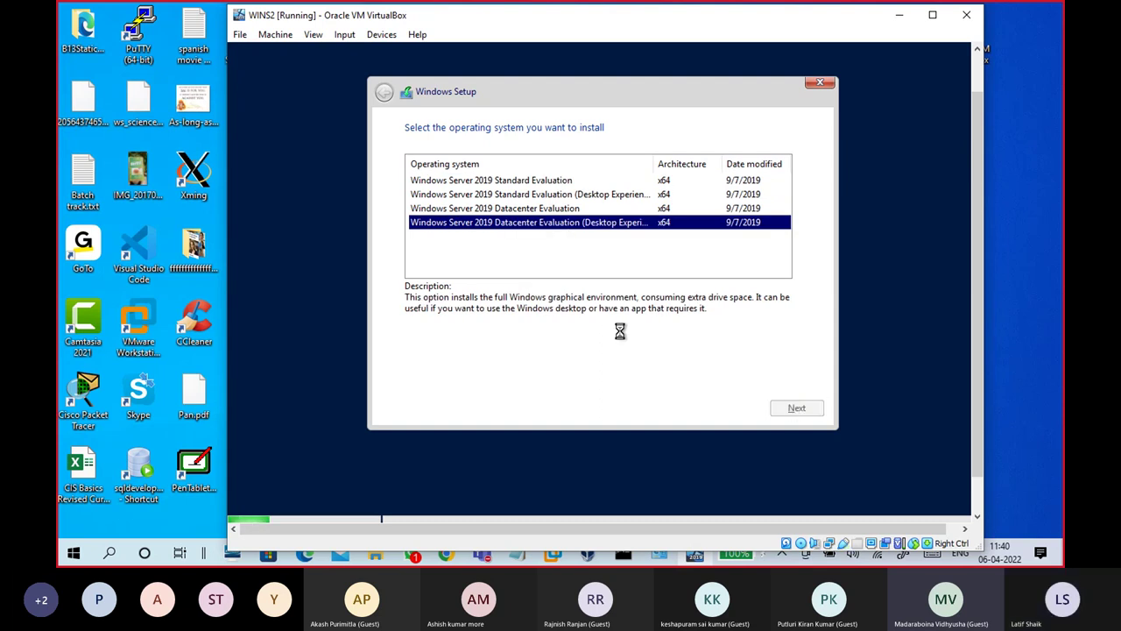
{"action": "left_click", "coordinate": [495, 377]}
{"action": "left_click", "coordinate": [791, 408]}
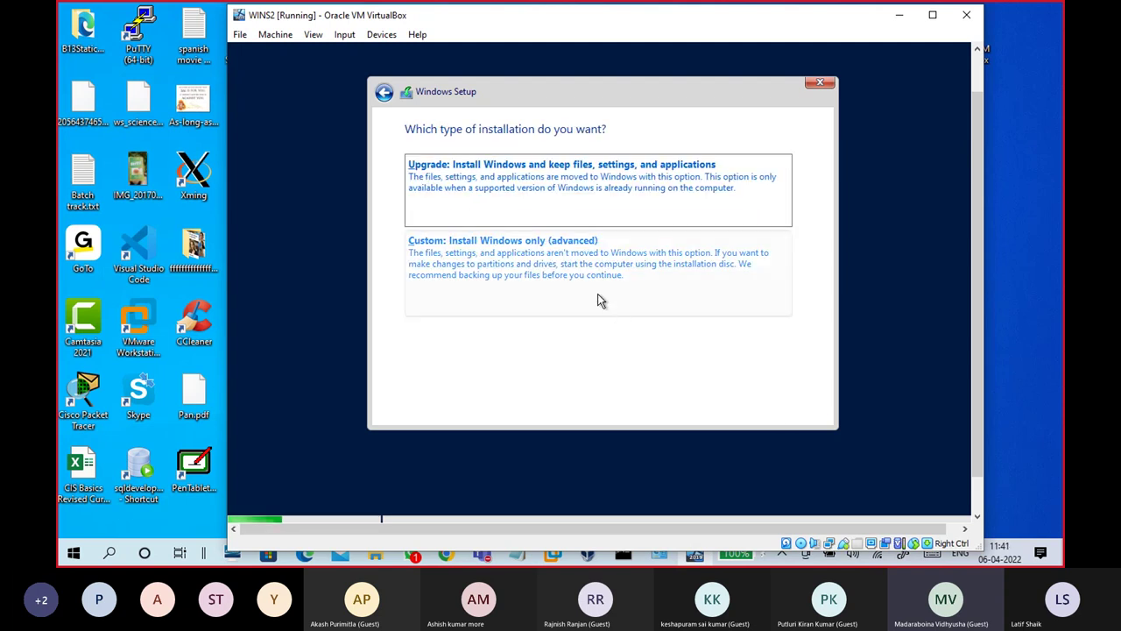
Step: Choose a Custom install and create a 153600 MB partition, allowing extra system partitions
{"action": "left_click", "coordinate": [513, 278]}
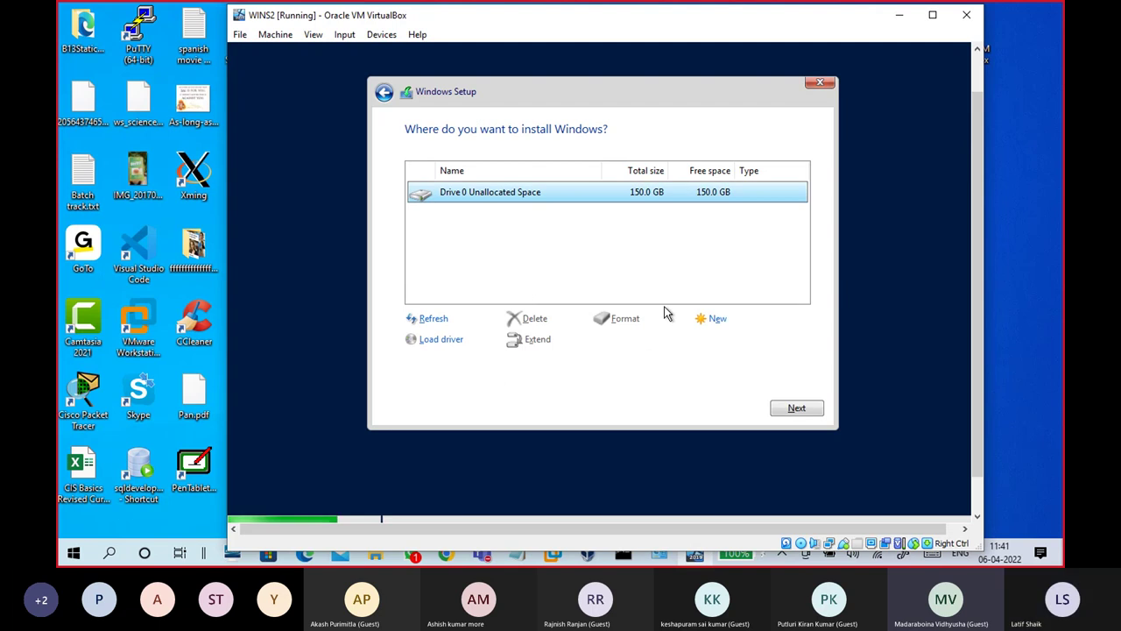
{"action": "left_click", "coordinate": [715, 321]}
{"action": "left_click", "coordinate": [734, 350]}
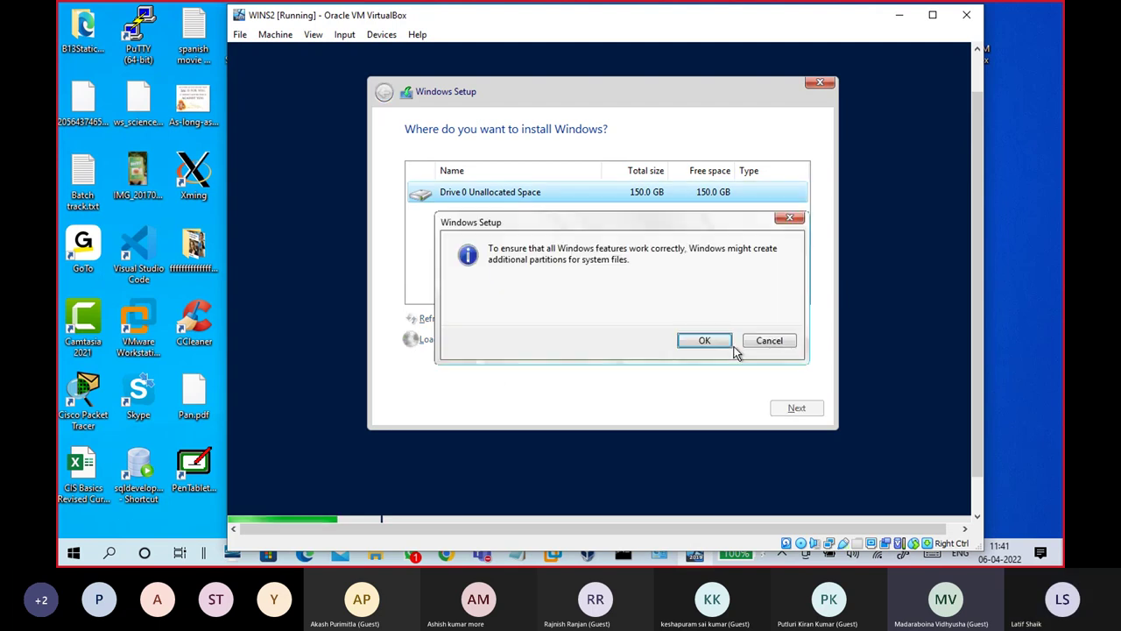
{"action": "left_click", "coordinate": [728, 342]}
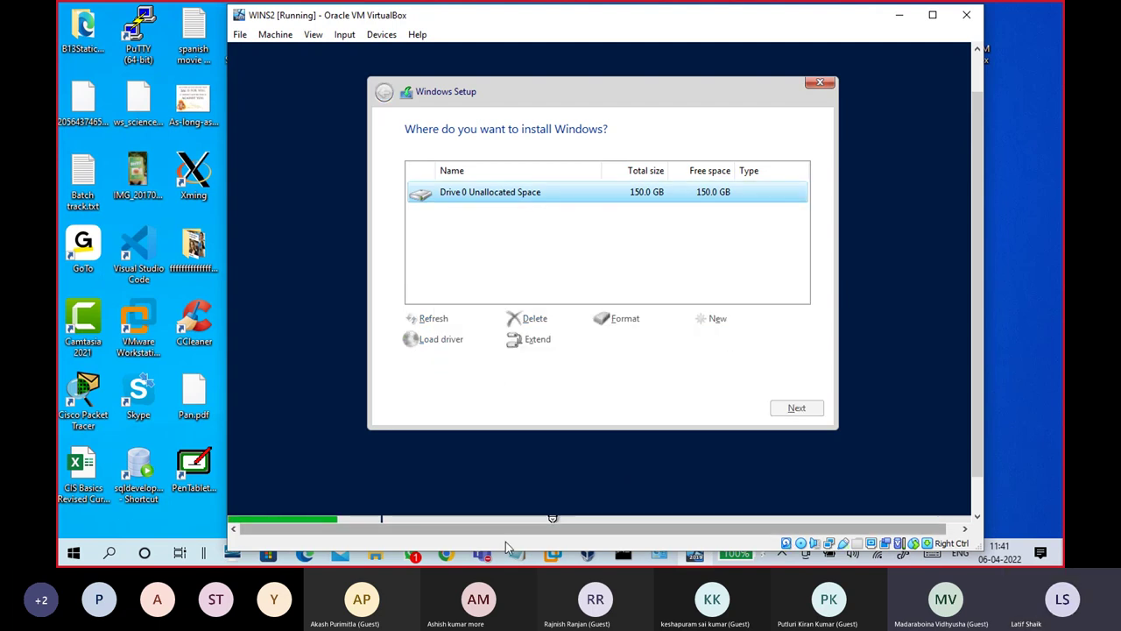
Step: Check the class meeting window, then install Windows onto the new primary partition
{"action": "mouse_move", "coordinate": [482, 553]}
{"action": "left_click", "coordinate": [551, 473]}
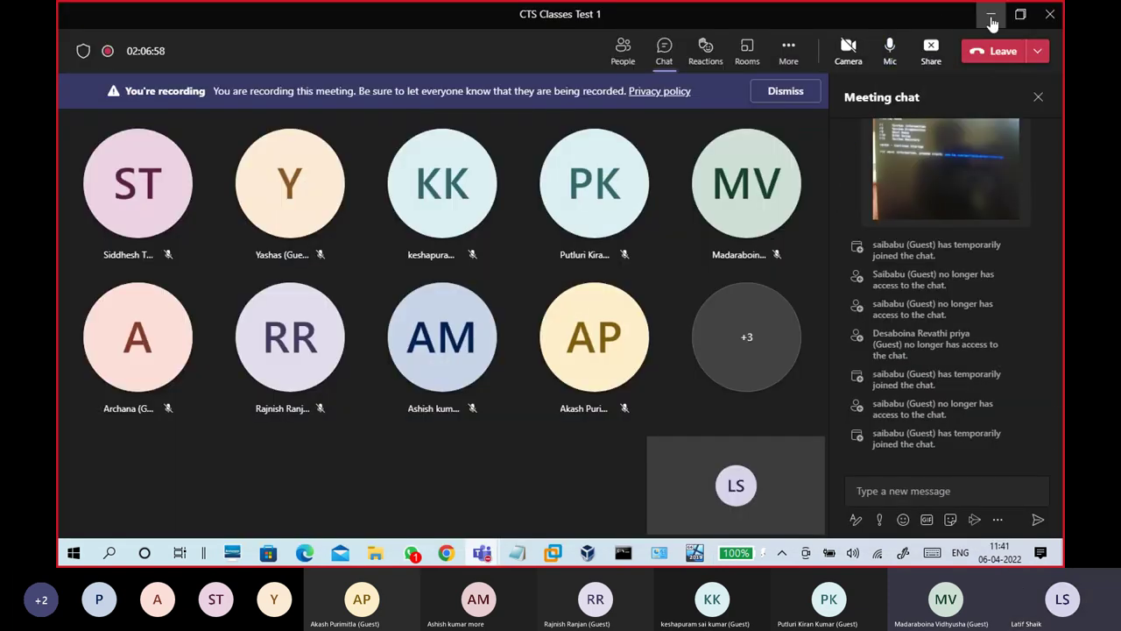
{"action": "left_click", "coordinate": [992, 17]}
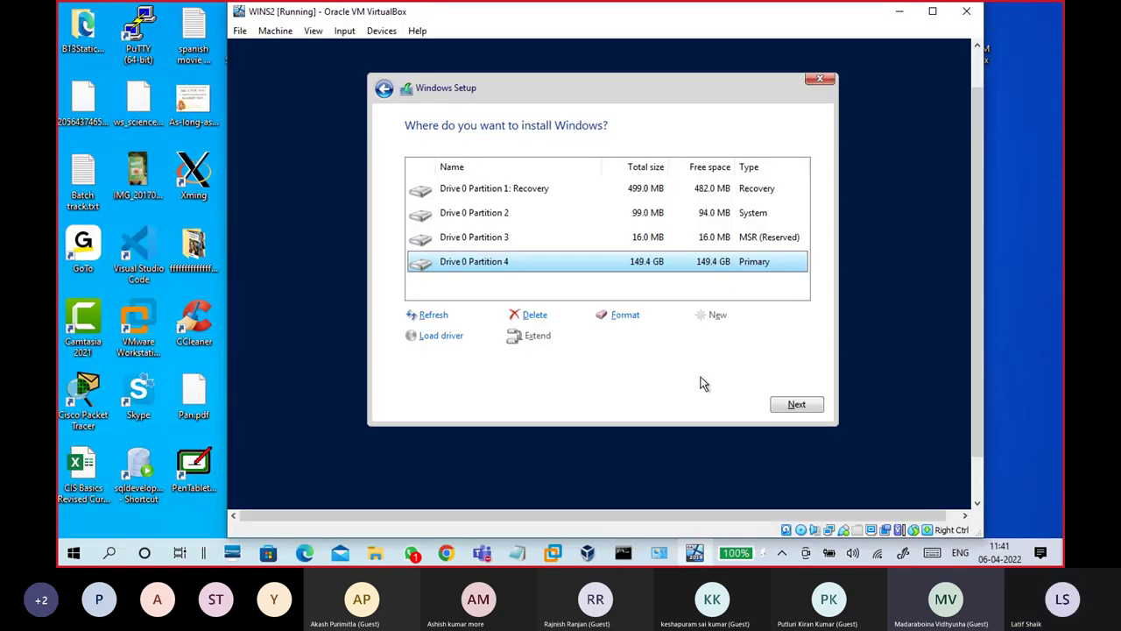
{"action": "left_click", "coordinate": [794, 404]}
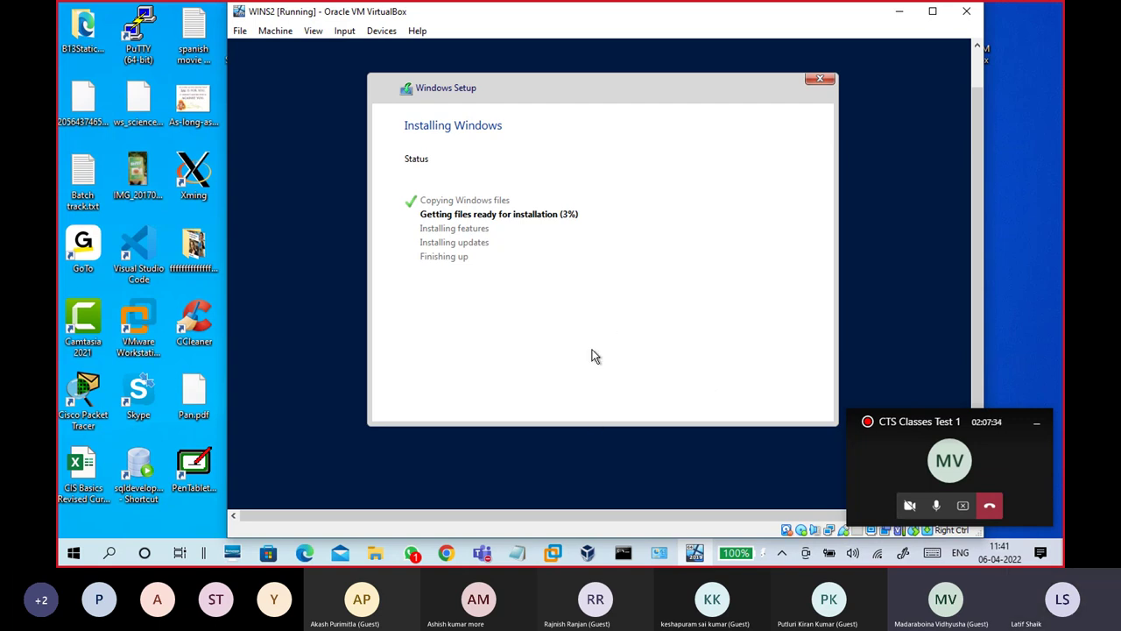
Step: Check the Teams class meeting's participants and chat, then minimize it
{"action": "left_click", "coordinate": [481, 553]}
{"action": "left_click", "coordinate": [473, 501]}
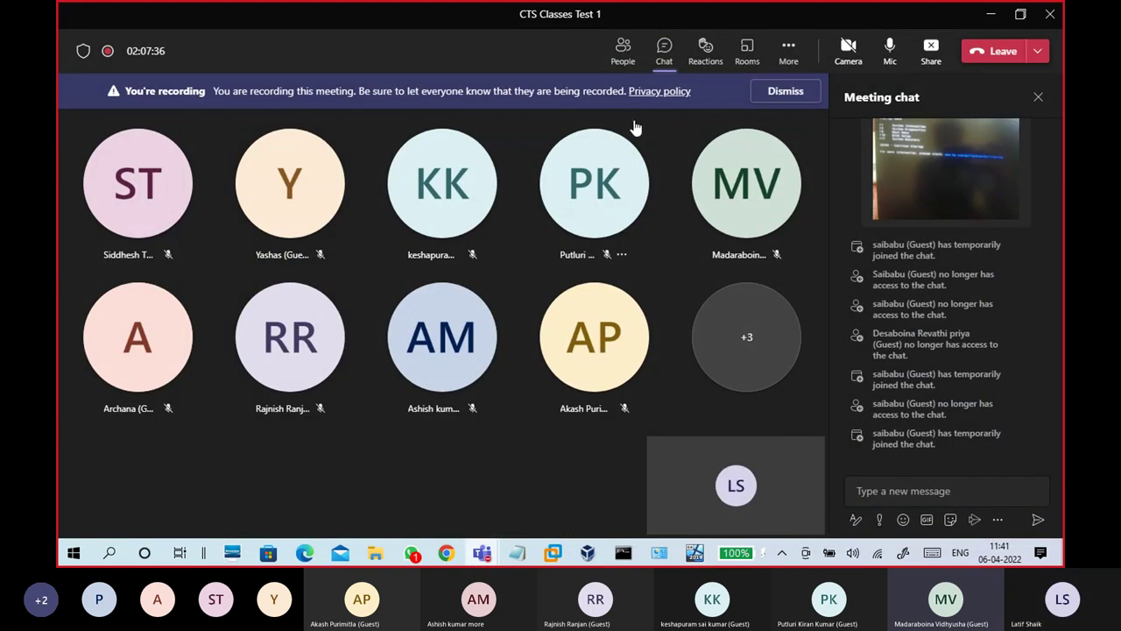
{"action": "left_click", "coordinate": [625, 65]}
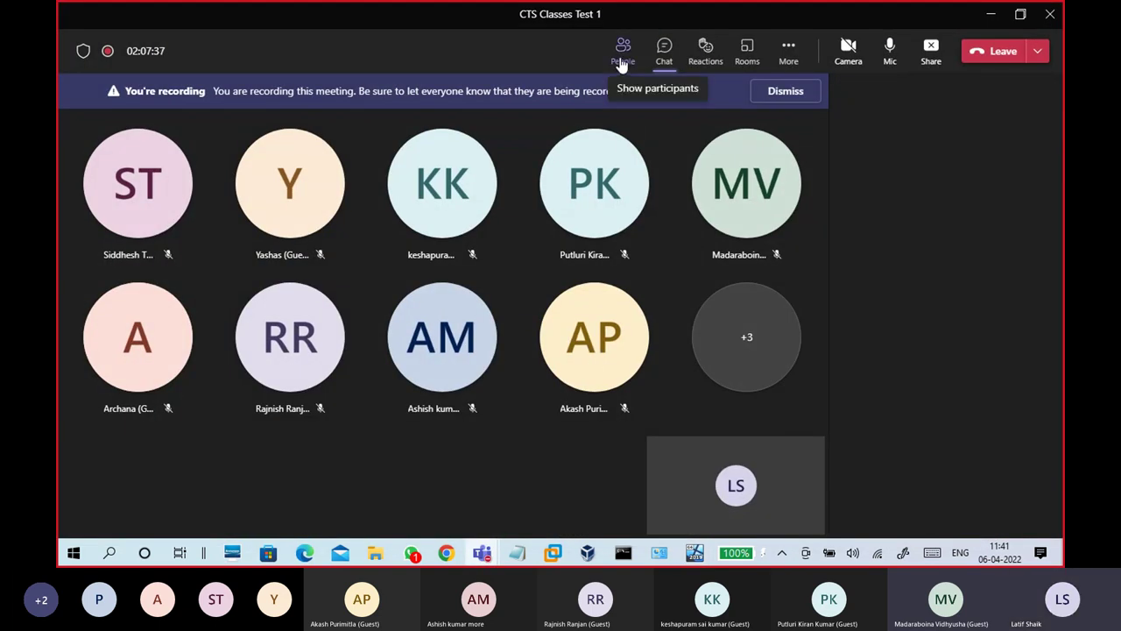
{"action": "left_click", "coordinate": [668, 55]}
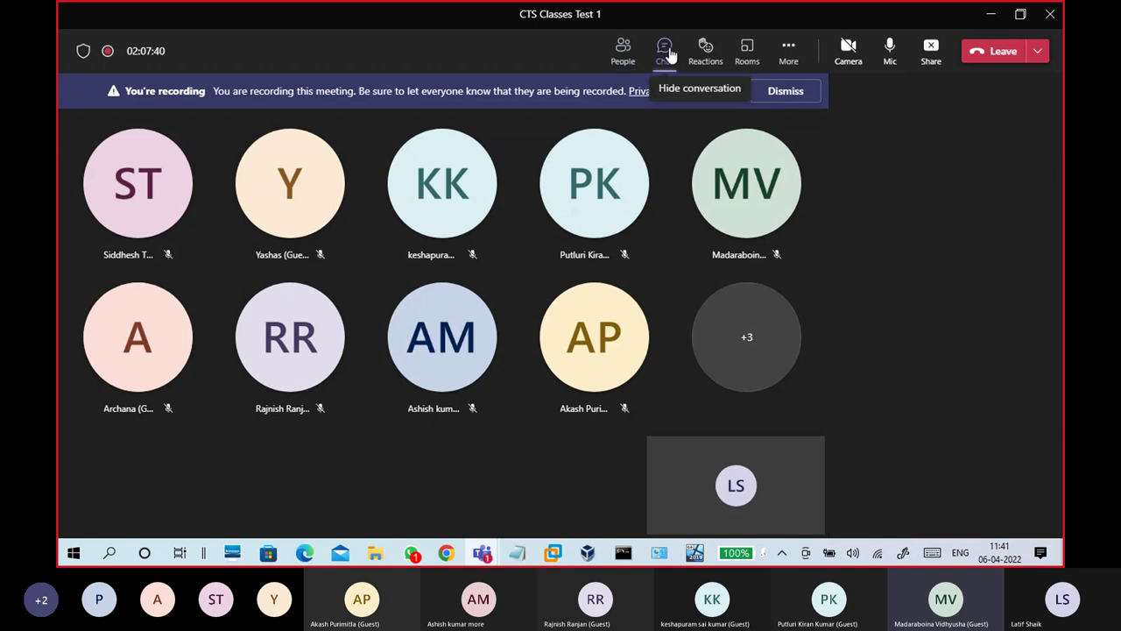
{"action": "left_click", "coordinate": [987, 14]}
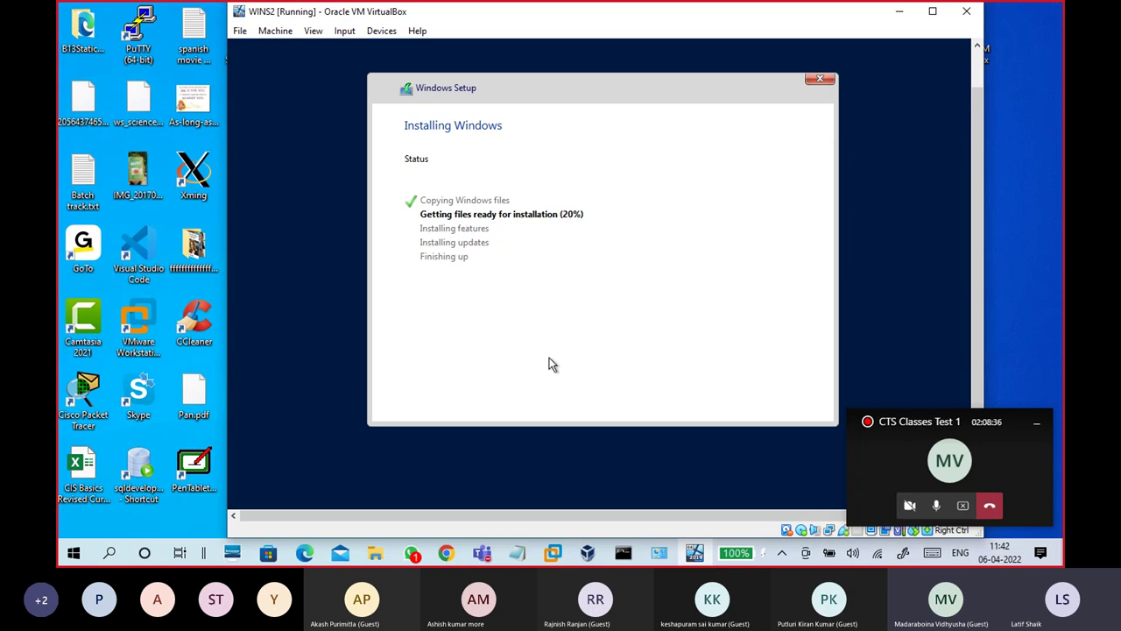
Step: Bring the class meeting forward and choose Stop recording from More actions
{"action": "mouse_move", "coordinate": [482, 553]}
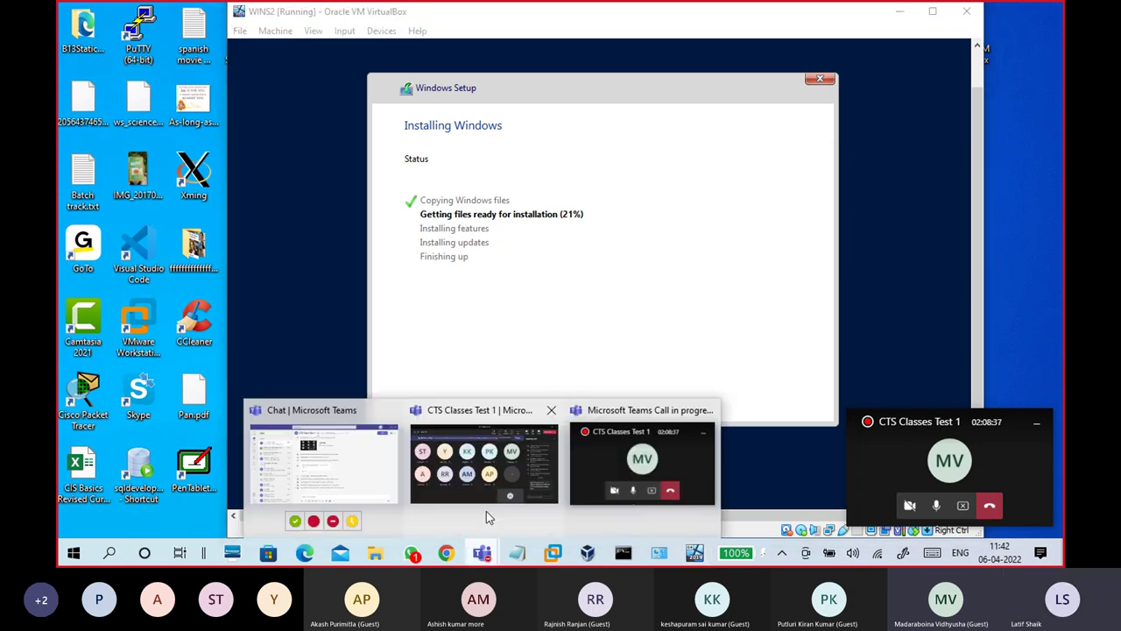
{"action": "left_click", "coordinate": [487, 512]}
{"action": "left_click", "coordinate": [791, 62]}
{"action": "left_click", "coordinate": [804, 461]}
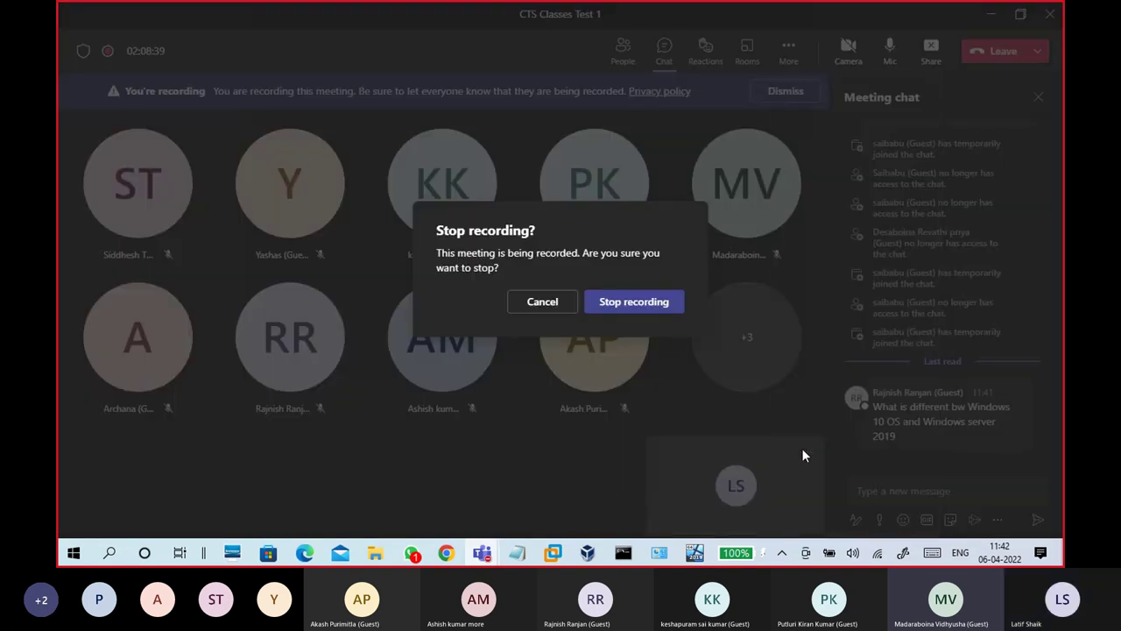